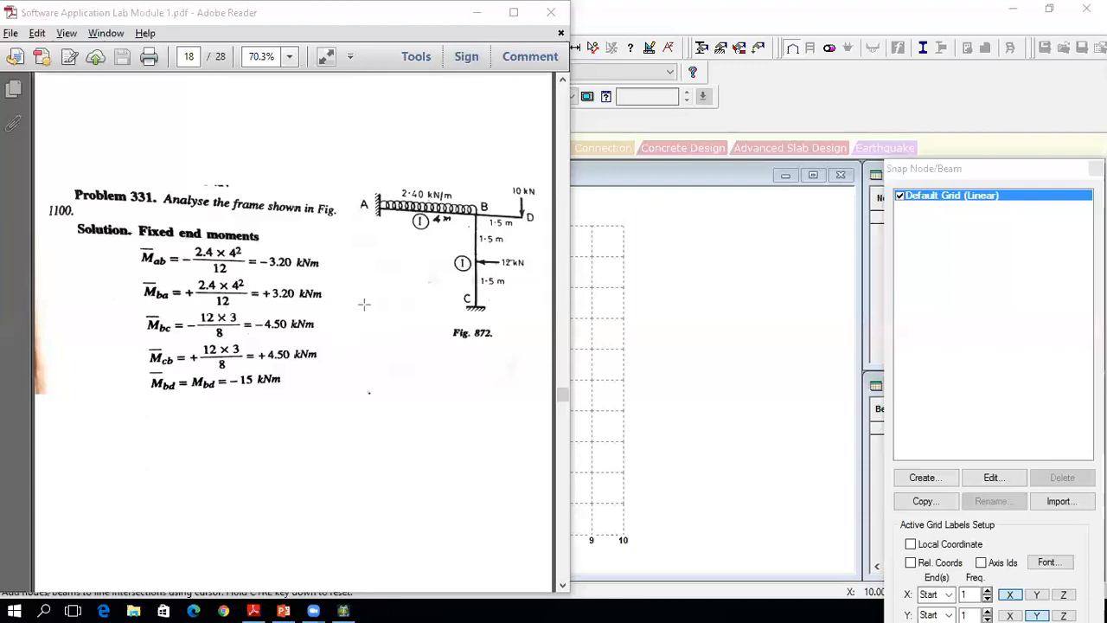
Step: Annotate the frame figure with three axis arrows from a point below A level with C, and label that origin (0,0)
{"action": "left_click_drag", "start_coordinate": [379, 298], "coordinate": [378, 161]}
{"action": "left_click_drag", "start_coordinate": [378, 304], "coordinate": [516, 307]}
{"action": "left_click_drag", "start_coordinate": [378, 304], "coordinate": [311, 379]}
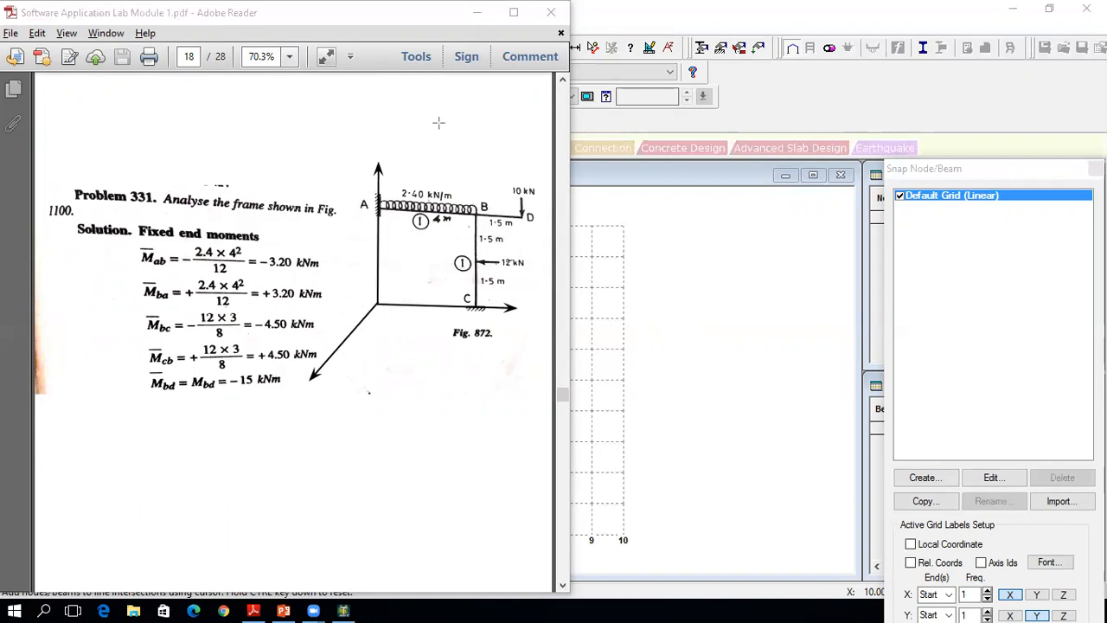
{"action": "left_click", "coordinate": [374, 320]}
{"action": "type", "text": "(0,0"}
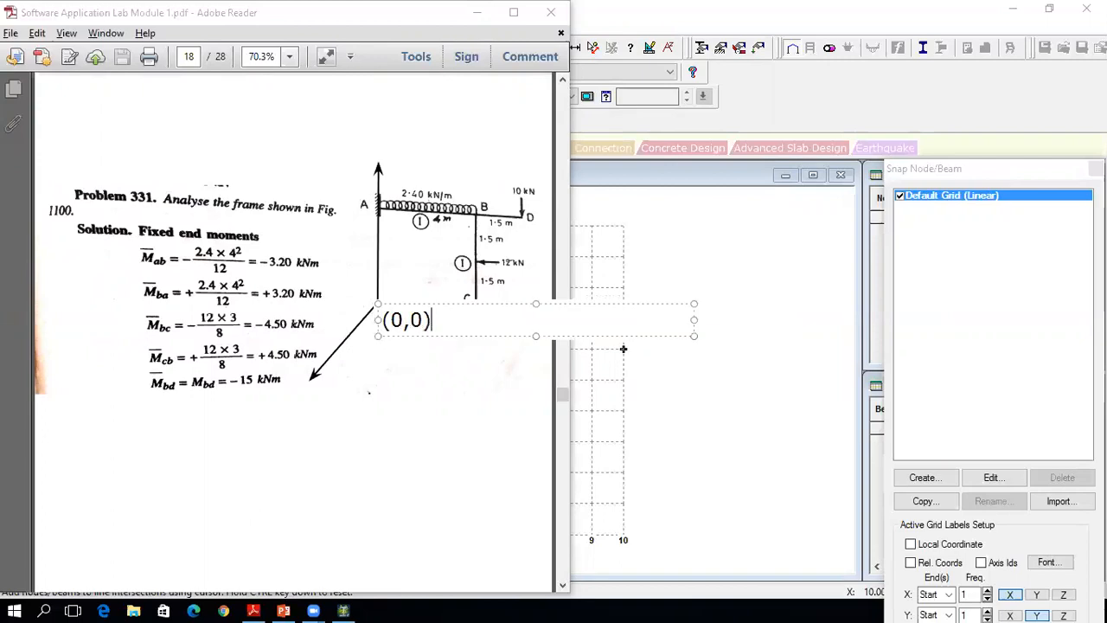
{"action": "left_click", "coordinate": [400, 428]}
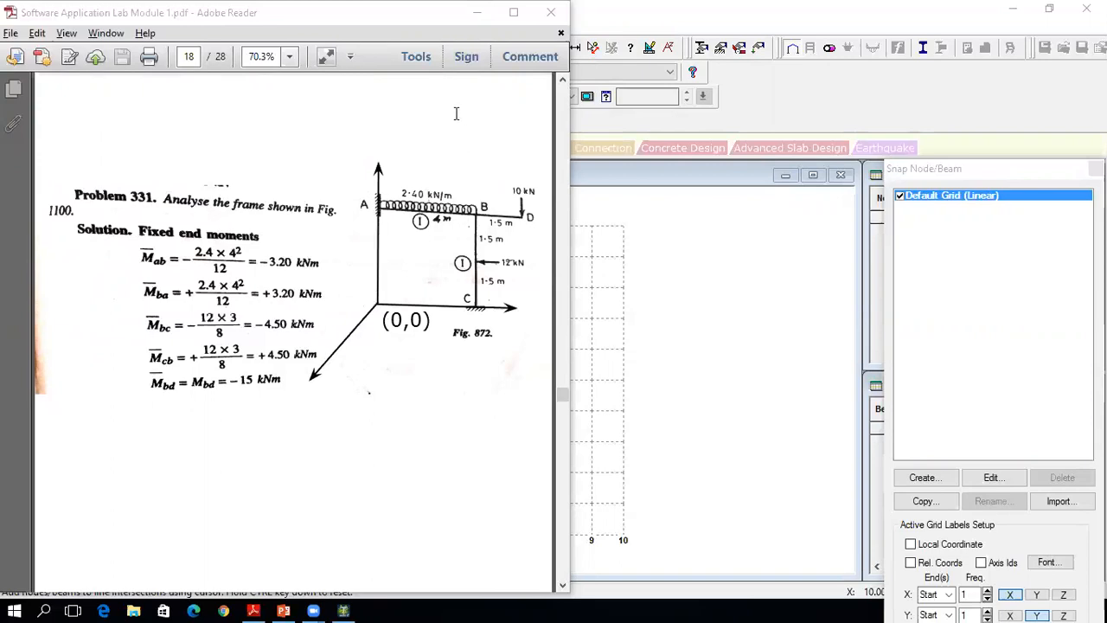
Step: Label joint A as (0,3) and joint B as (4,3) on the annotated frame figure
{"action": "left_click", "coordinate": [389, 179]}
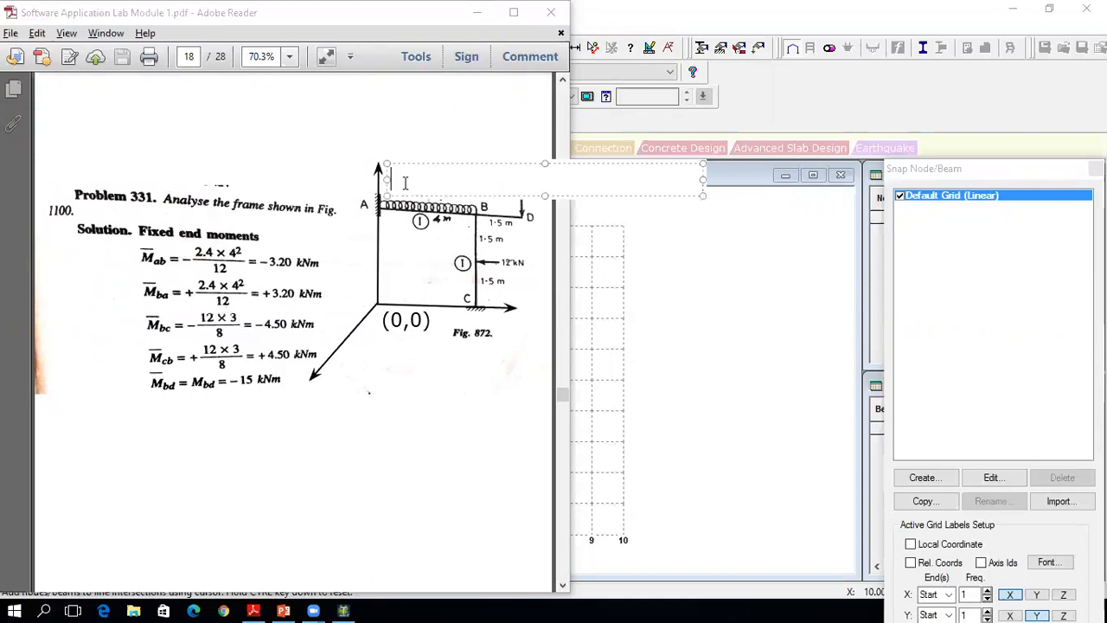
{"action": "type", "text": "(0,3)"}
{"action": "left_click", "coordinate": [425, 270]}
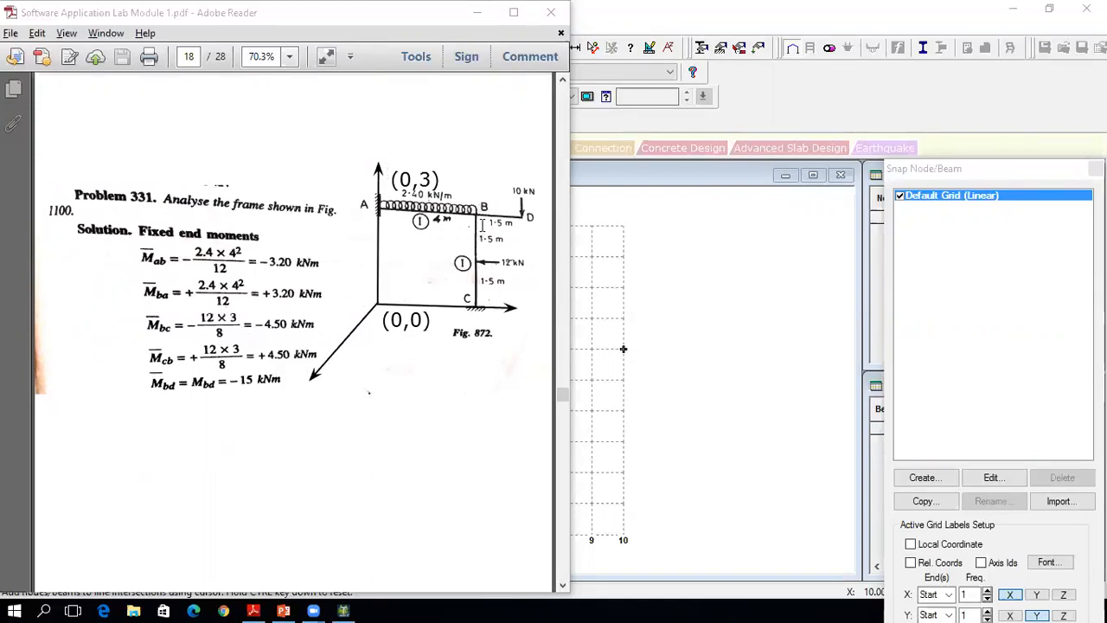
{"action": "left_click", "coordinate": [473, 177]}
{"action": "type", "text": "(4,3)"}
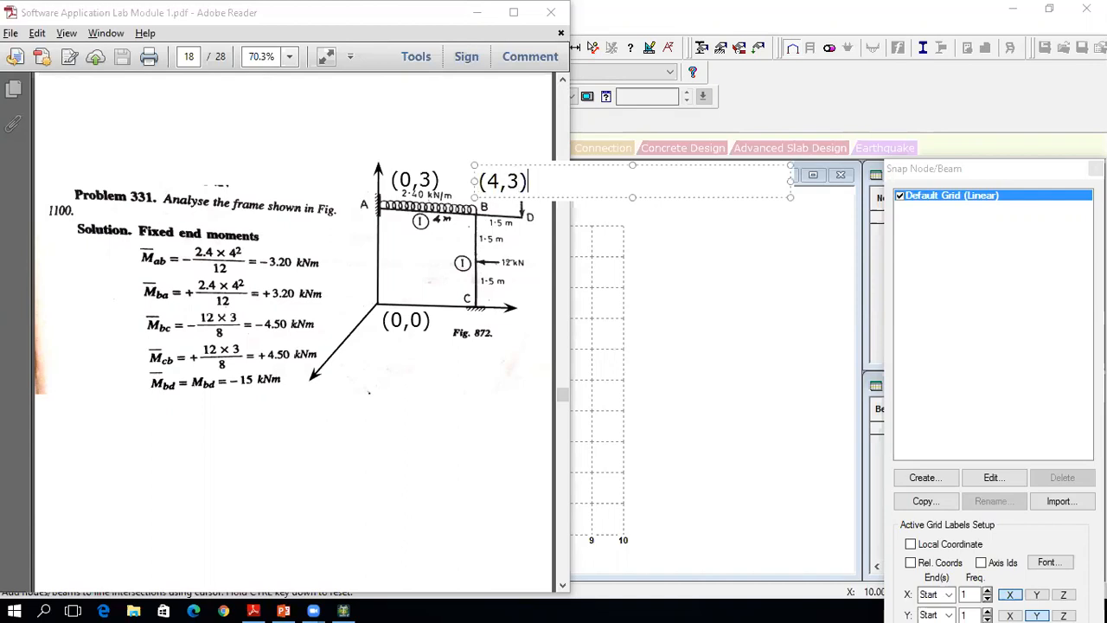
{"action": "left_click", "coordinate": [514, 236]}
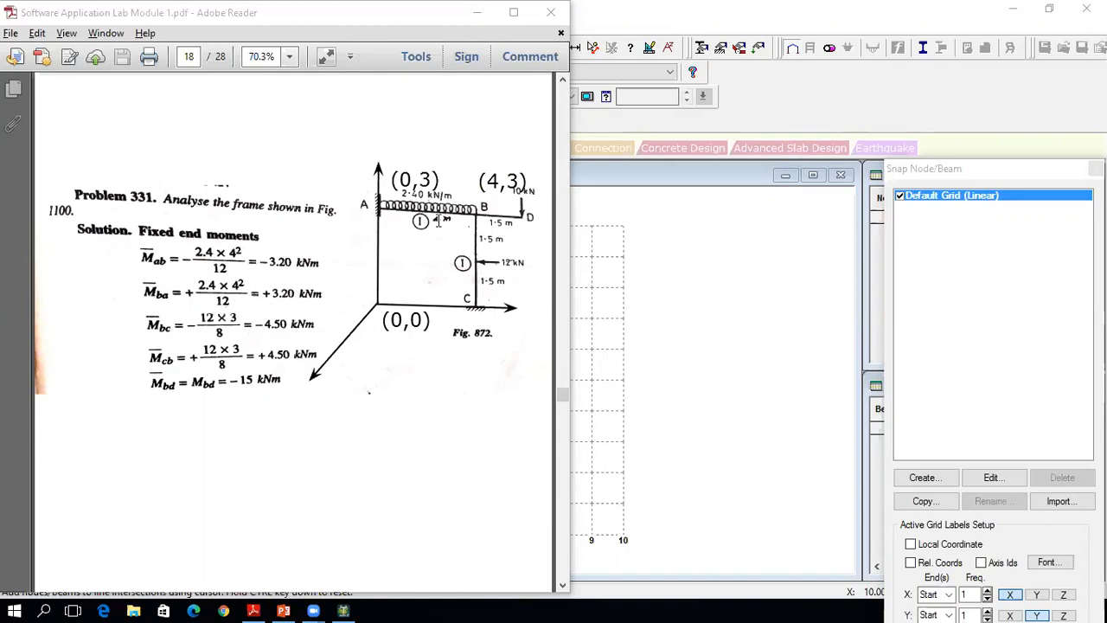
Step: Label the free end D as (5.5,3) and support C as (4,0) on the annotated frame figure
{"action": "left_click", "coordinate": [522, 219]}
{"action": "type", "text": "(5.5"}
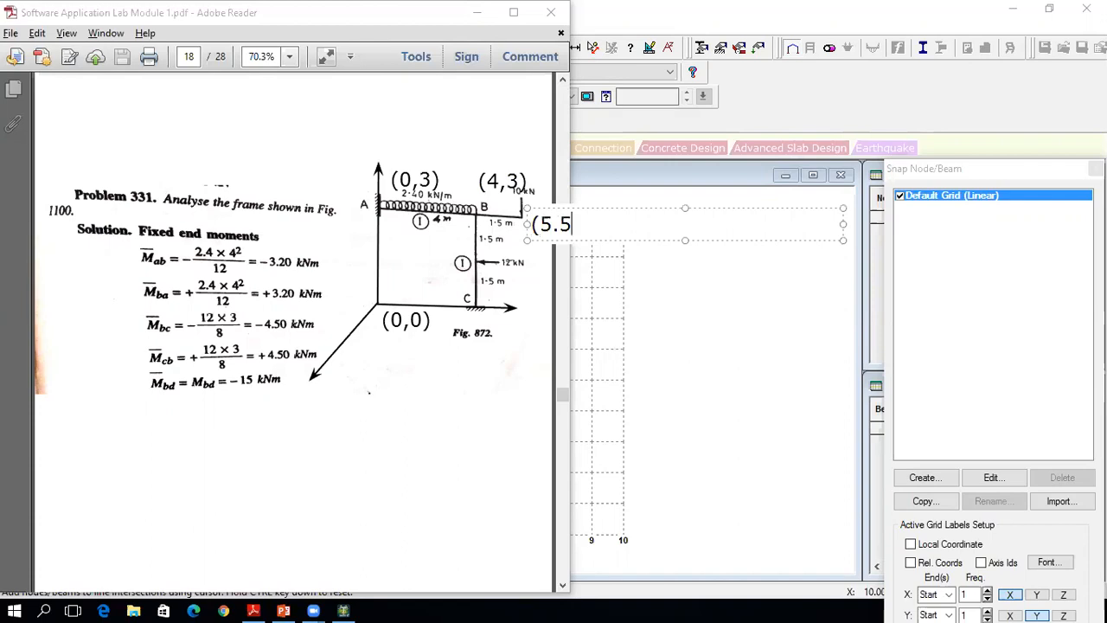
{"action": "type", "text": ","}
{"action": "type", "text": "30"}
{"action": "key", "text": "BackSpace"}
{"action": "type", "text": ")"}
{"action": "left_click", "coordinate": [486, 329]}
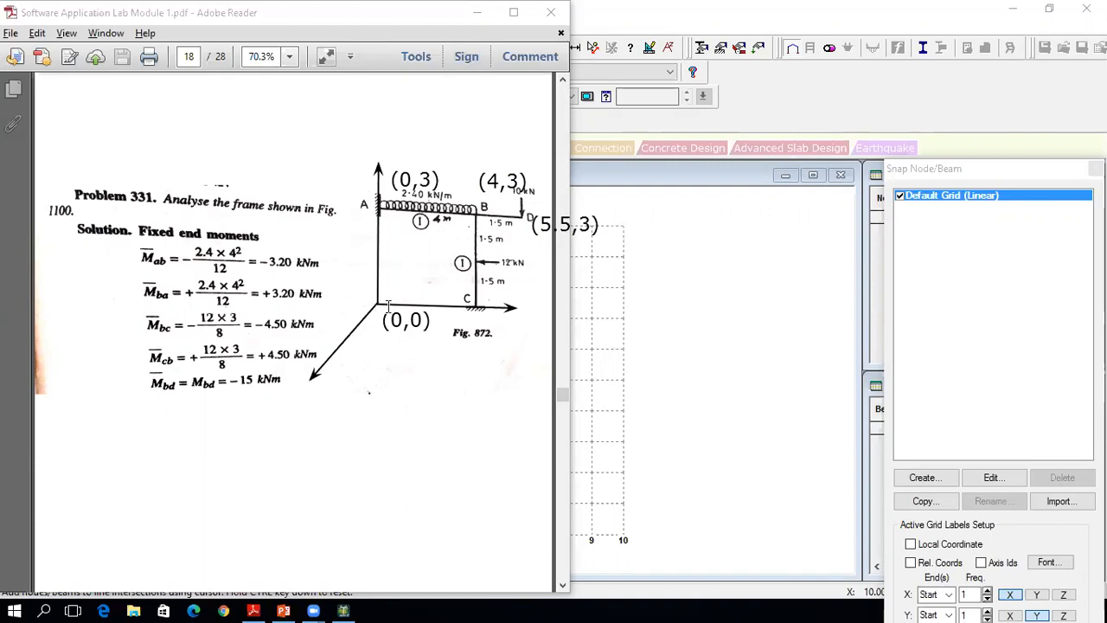
{"action": "left_click", "coordinate": [467, 316]}
{"action": "type", "text": "(4,0)"}
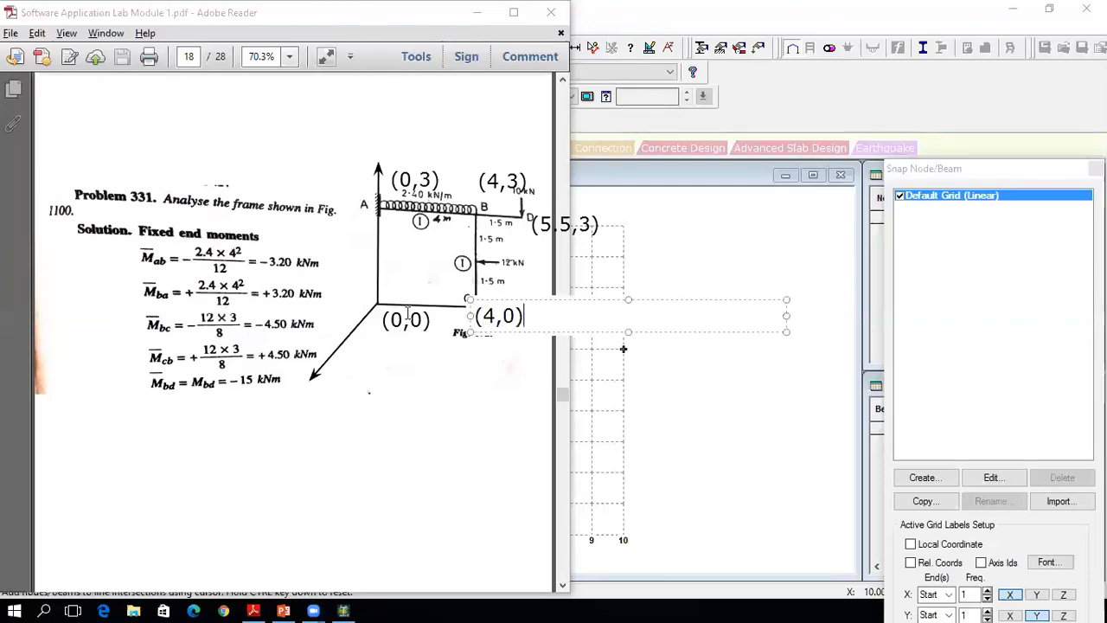
{"action": "left_click", "coordinate": [441, 402]}
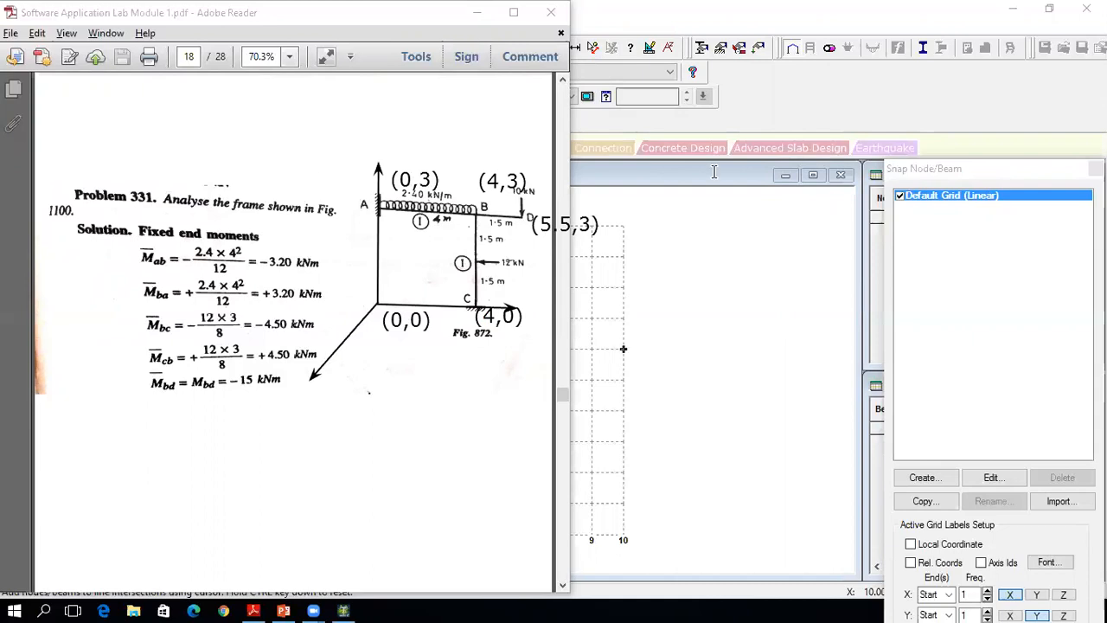
Step: Switch to STAAD.Pro and close the Snap Node/Beam settings
{"action": "left_click", "coordinate": [825, 87]}
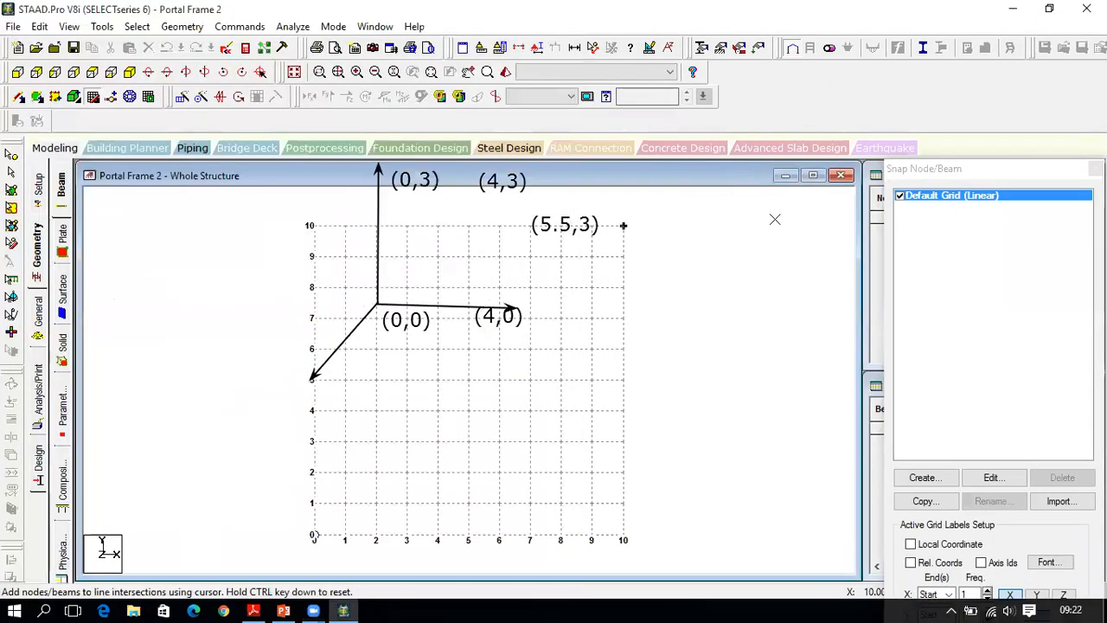
{"action": "left_click_drag", "start_coordinate": [974, 173], "coordinate": [962, 40]}
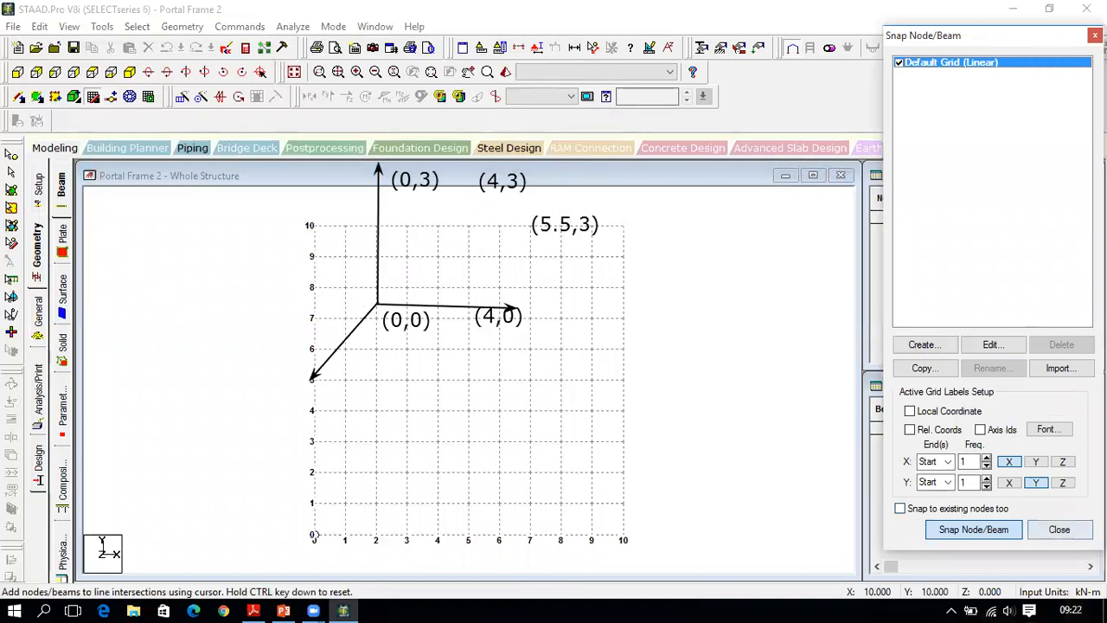
{"action": "left_click", "coordinate": [1059, 530]}
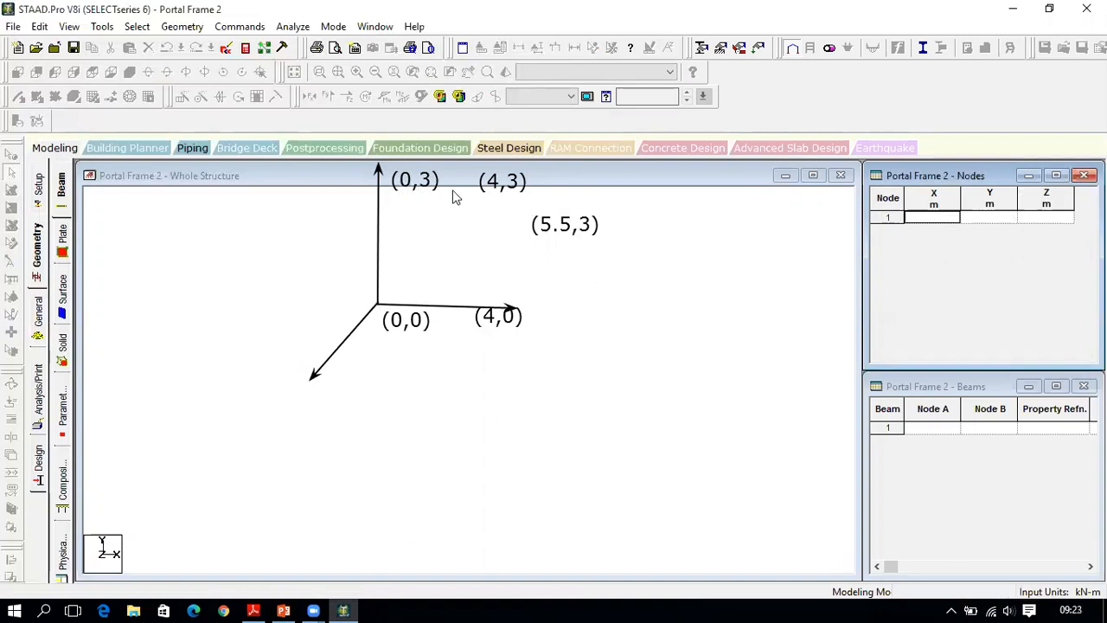
Step: Enter node 1 at X 0, Y 3 and node 2 at X 4, Y 3 in the node table
{"action": "type", "text": "0"}
{"action": "key", "text": "Tab"}
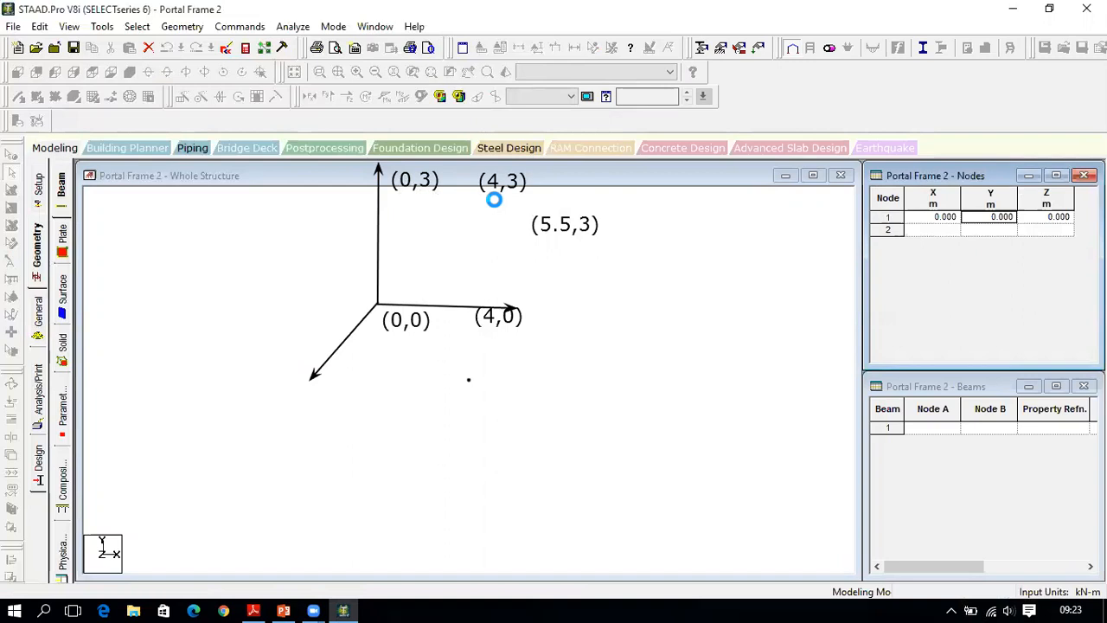
{"action": "type", "text": "3"}
{"action": "key", "text": "Tab"}
{"action": "key", "text": "Tab"}
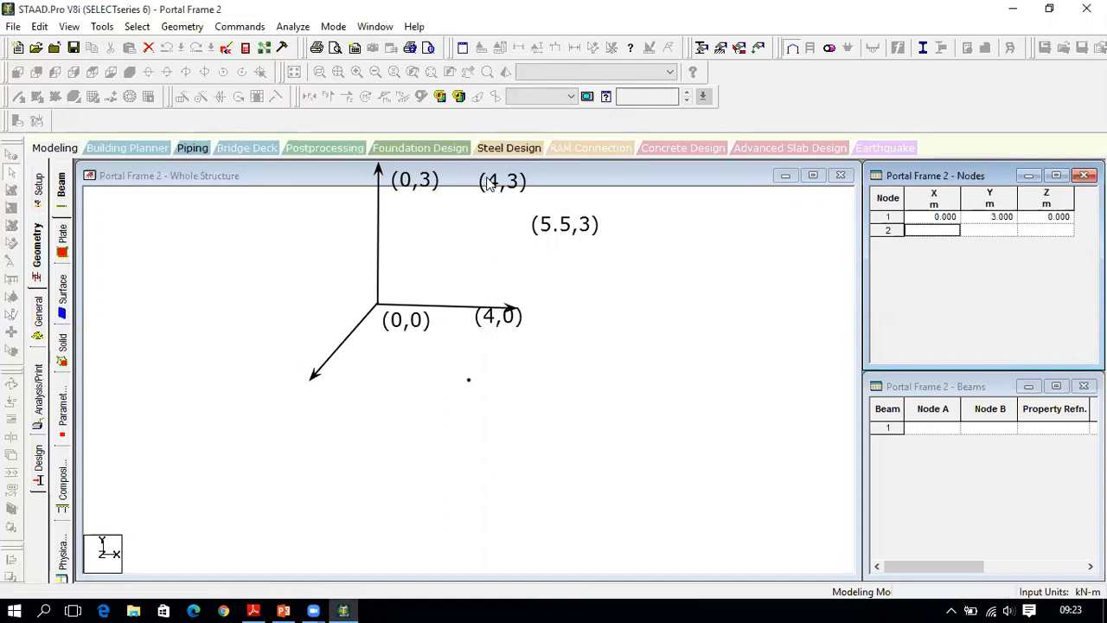
{"action": "type", "text": "4"}
{"action": "key", "text": "Tab"}
{"action": "type", "text": "3"}
{"action": "key", "text": "Tab"}
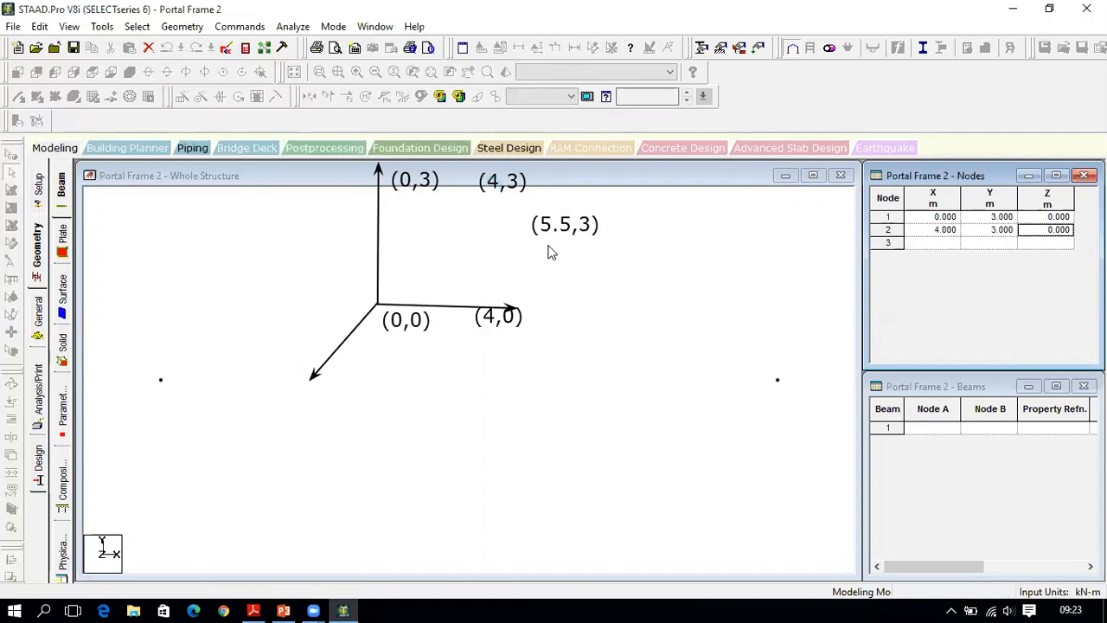
{"action": "key", "text": "Tab"}
Step: Enter node 3 at X 5.5, Y 3 and node 4 at X 4, Y 0 in the node table
{"action": "type", "text": "5"}
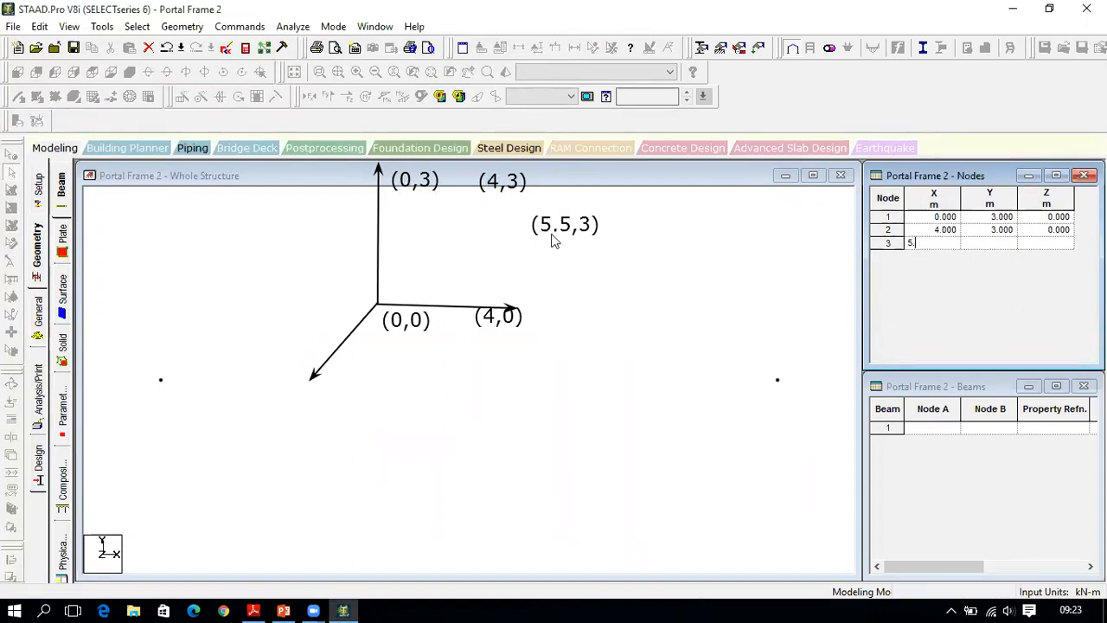
{"action": "type", "text": ".5"}
{"action": "key", "text": "Tab"}
{"action": "type", "text": "3"}
{"action": "key", "text": "Tab"}
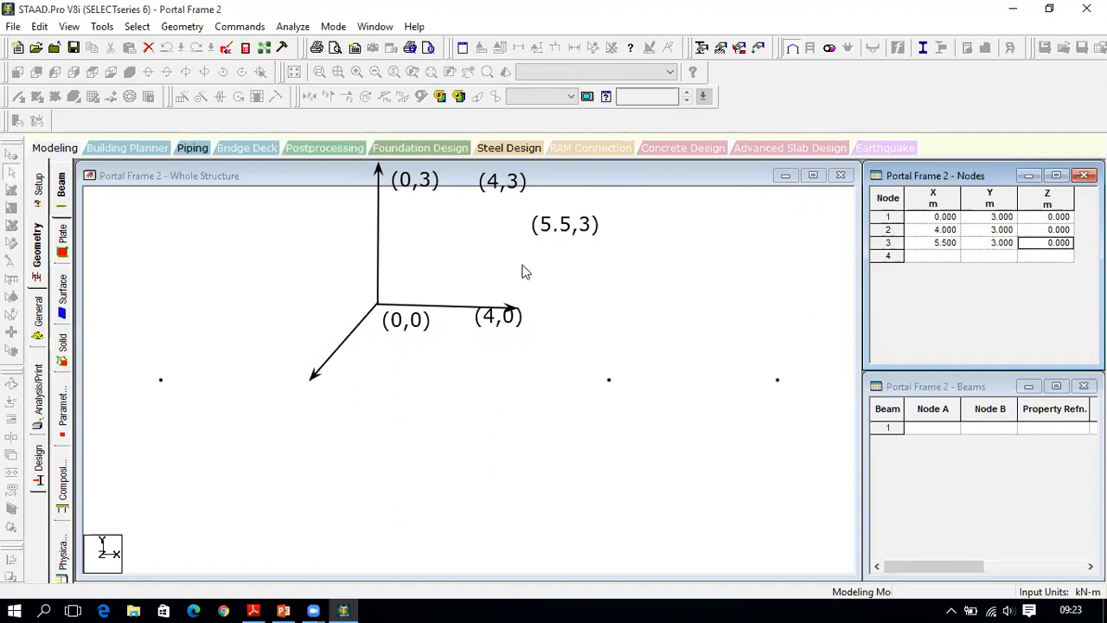
{"action": "key", "text": "Tab"}
{"action": "type", "text": "4"}
{"action": "key", "text": "Tab"}
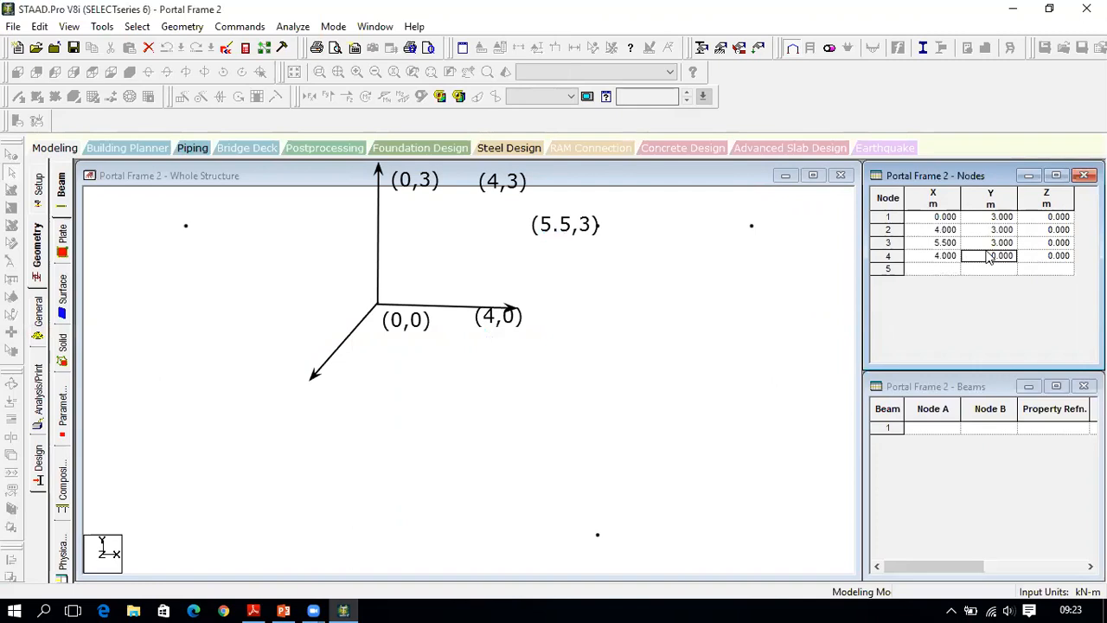
Step: Close the node table to enlarge the whole-structure view, and erase the axis and coordinate annotations
{"action": "left_click", "coordinate": [1084, 174]}
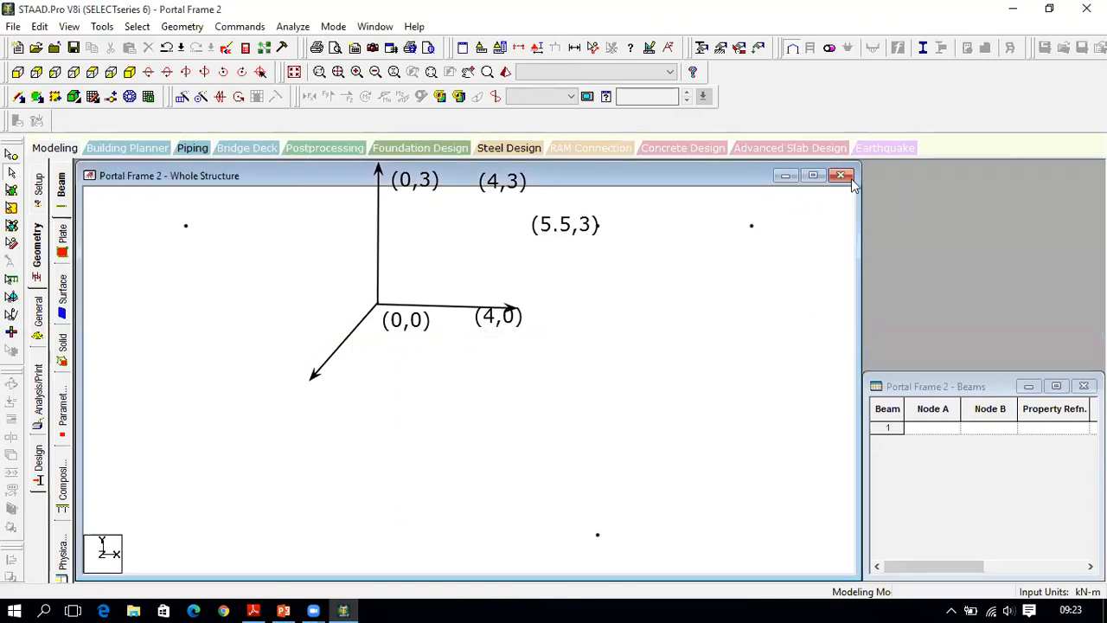
{"action": "left_click", "coordinate": [813, 174]}
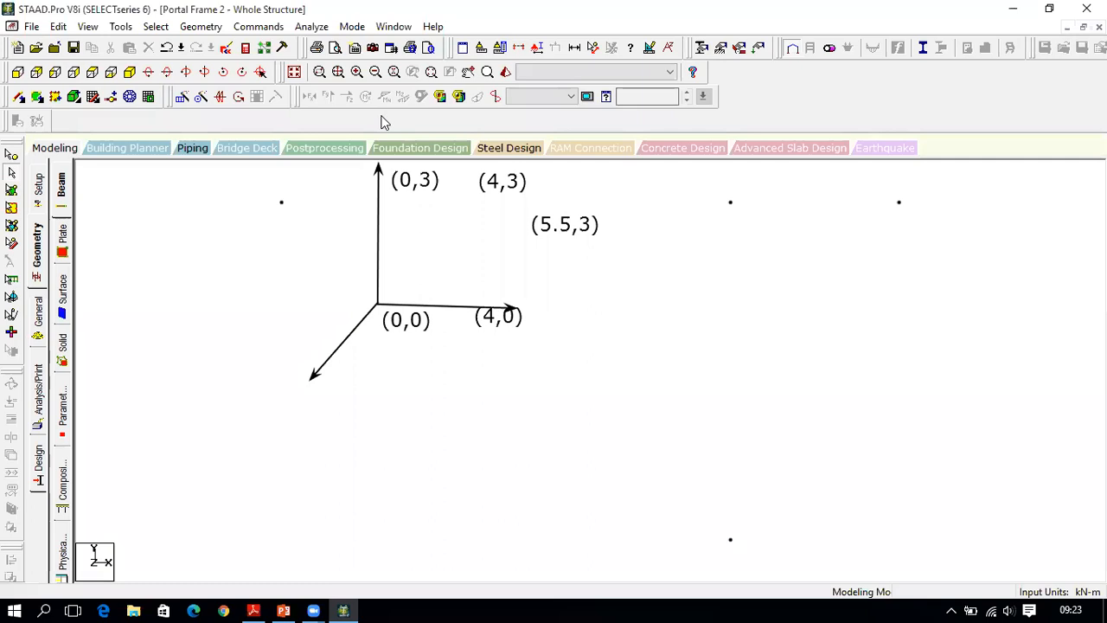
{"action": "mouse_move", "coordinate": [385, 164]}
{"action": "left_mouse_down"}
{"action": "mouse_move", "coordinate": [418, 317]}
{"action": "mouse_move", "coordinate": [507, 306]}
{"action": "mouse_move", "coordinate": [519, 205]}
{"action": "left_mouse_up"}
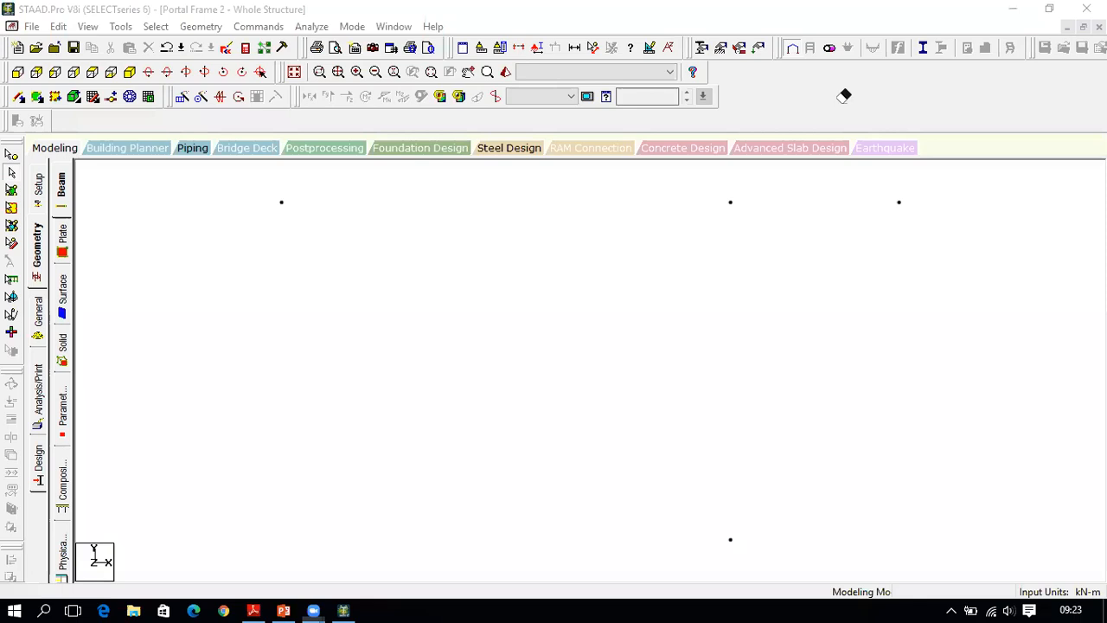
Step: Add beams from the node at (4,3) to the nodes at (0,3), (4,0) and (5.5,3)
{"action": "left_click", "coordinate": [92, 96]}
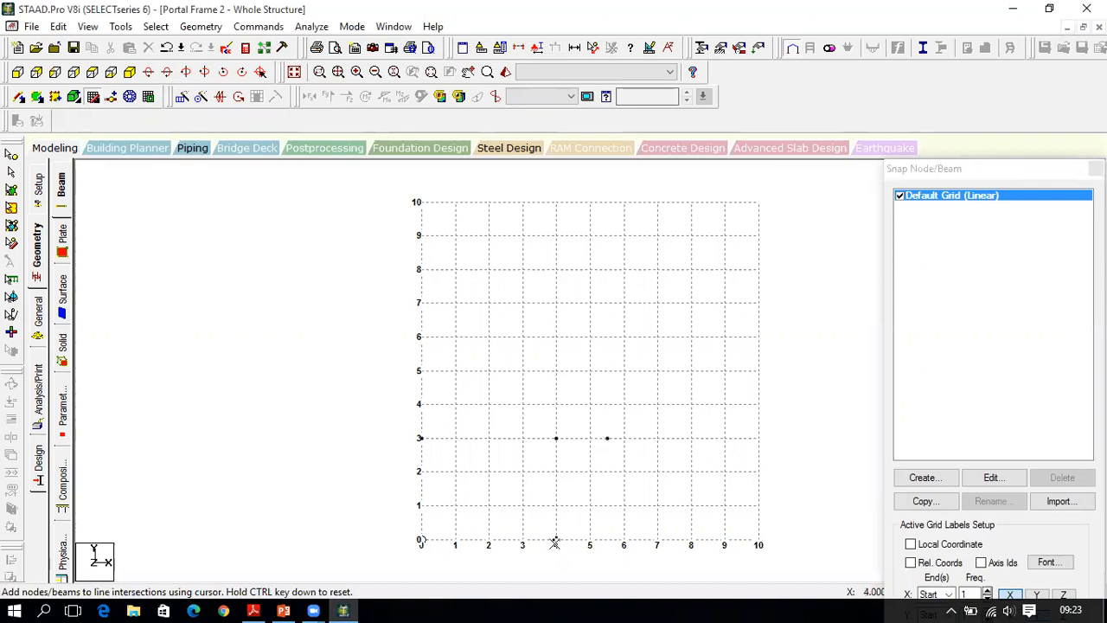
{"action": "left_click", "coordinate": [92, 97]}
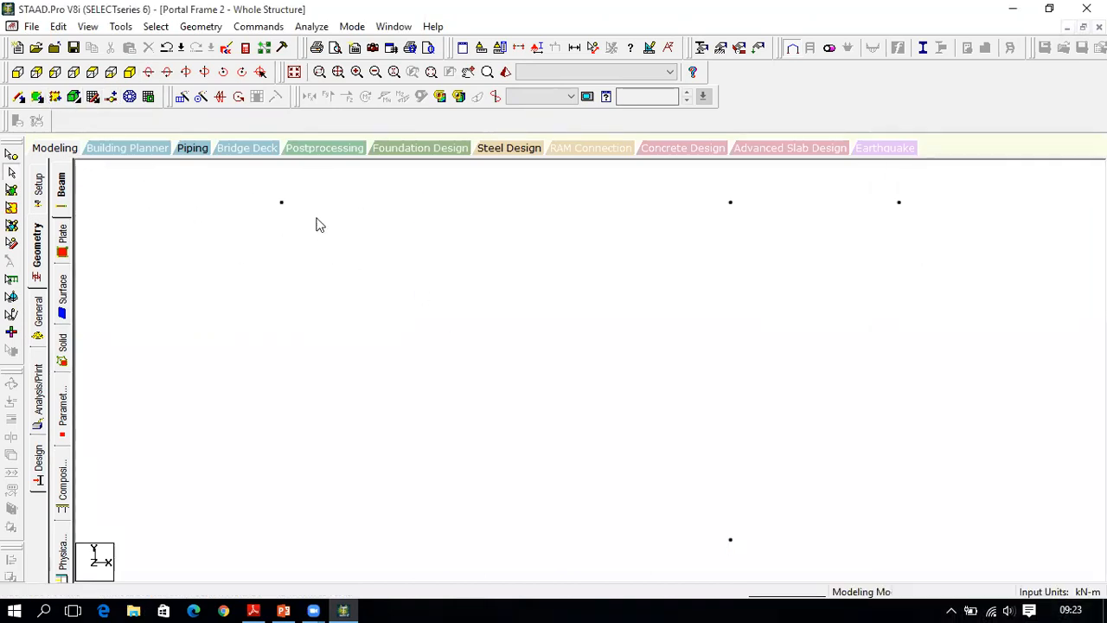
{"action": "left_click", "coordinate": [22, 98]}
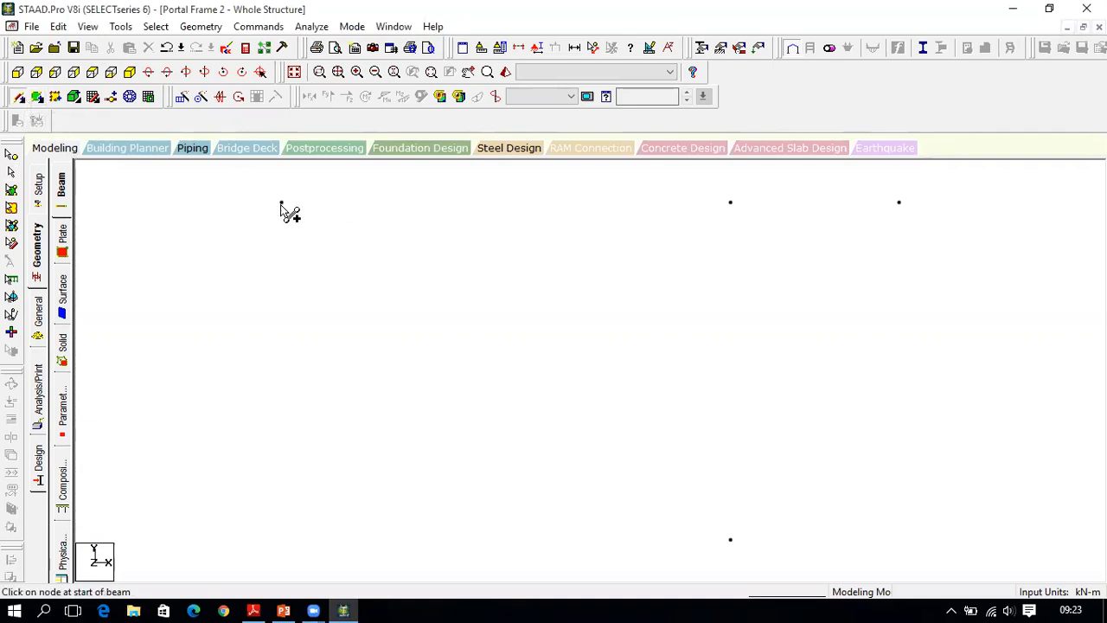
{"action": "left_click", "coordinate": [20, 97]}
{"action": "left_click_drag", "start_coordinate": [281, 202], "coordinate": [731, 205]}
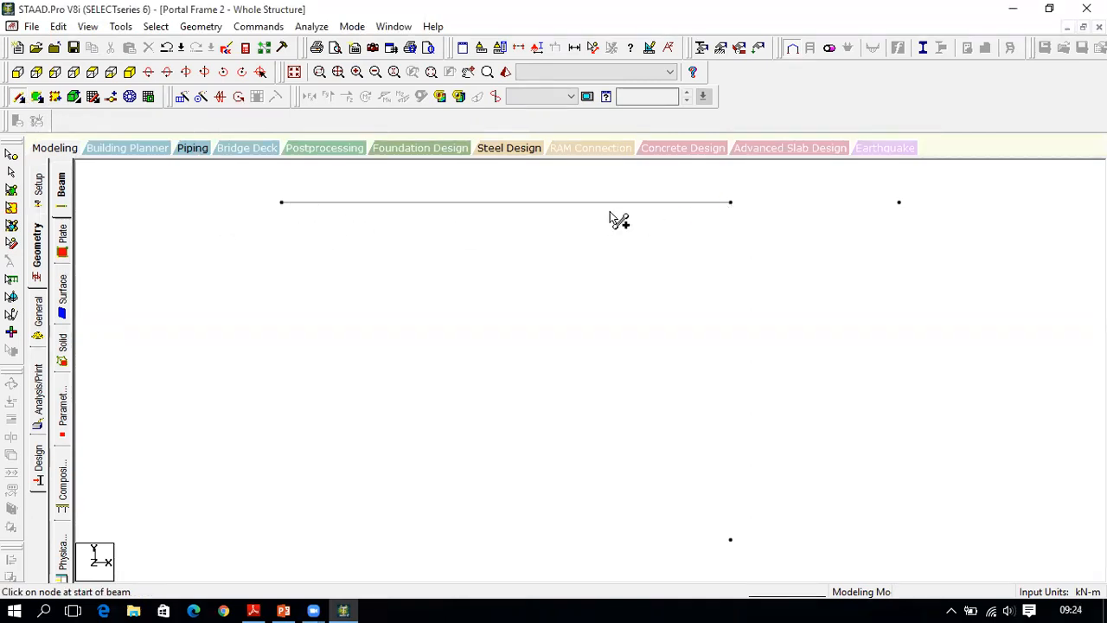
{"action": "left_click_drag", "start_coordinate": [731, 205], "coordinate": [729, 537]}
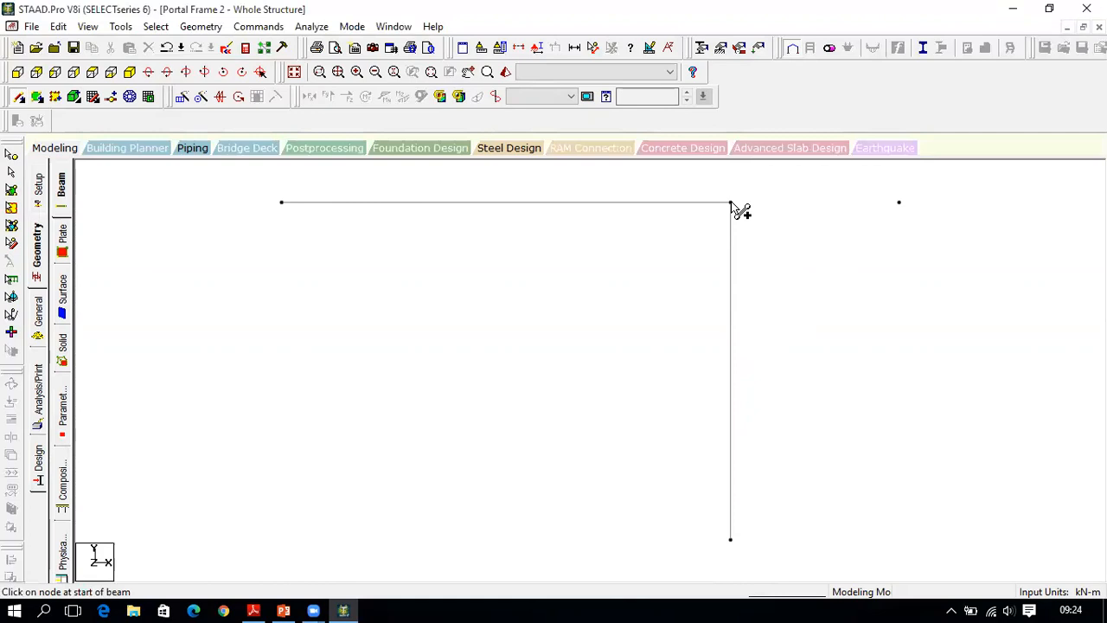
{"action": "left_click_drag", "start_coordinate": [731, 203], "coordinate": [899, 202]}
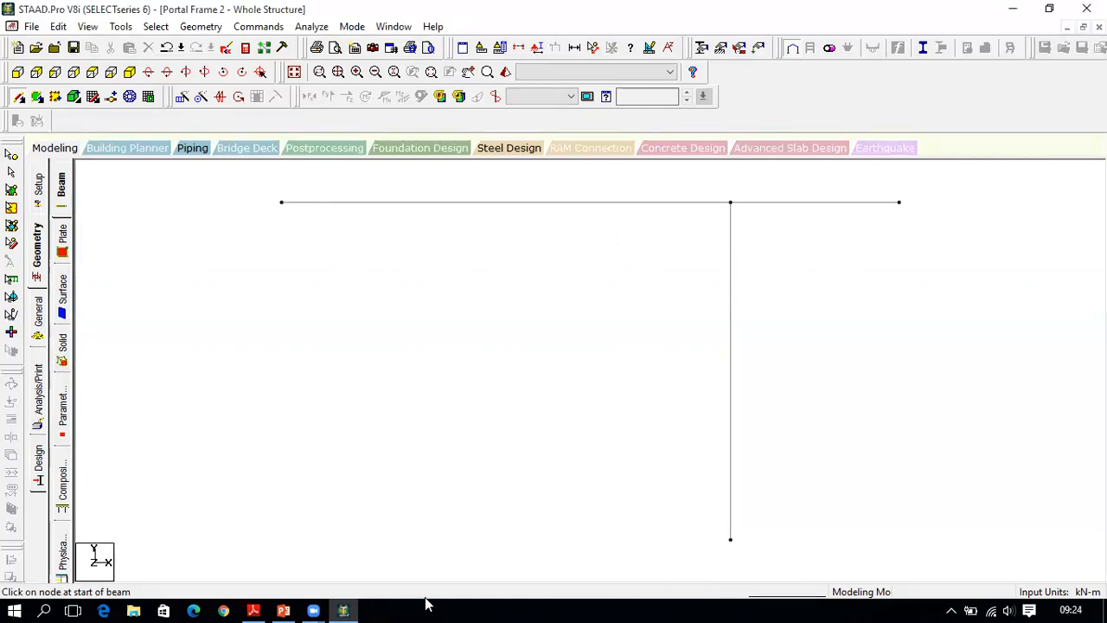
Step: Check the Problem 331 frame figure in Adobe Reader, return to STAAD.Pro and start defining a new section property
{"action": "left_click", "coordinate": [254, 611]}
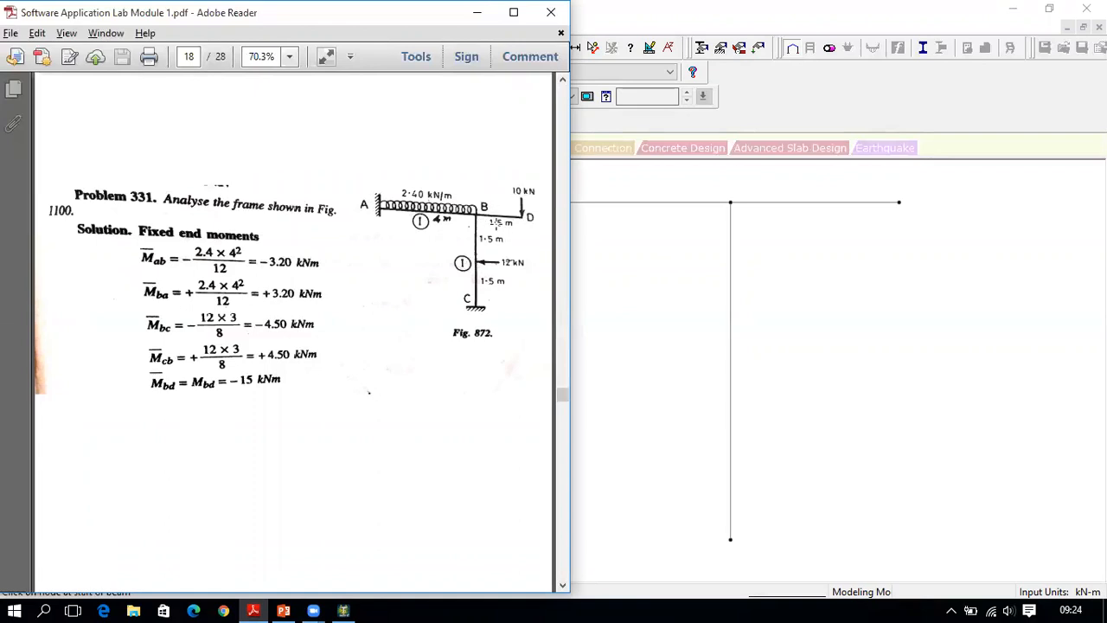
{"action": "left_click", "coordinate": [343, 611]}
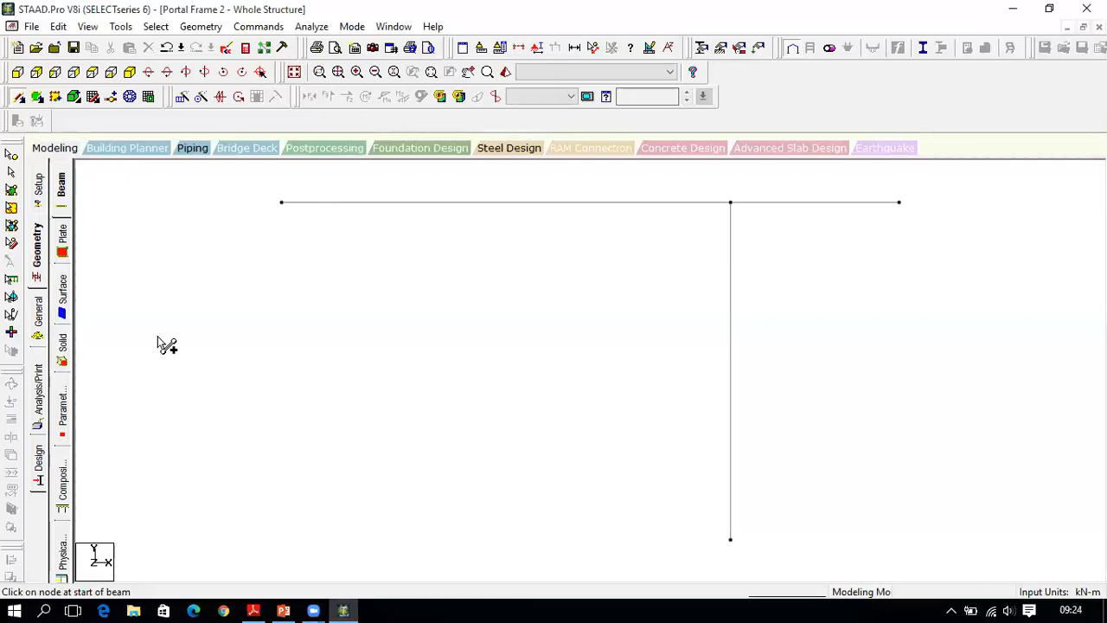
{"action": "left_click", "coordinate": [39, 320]}
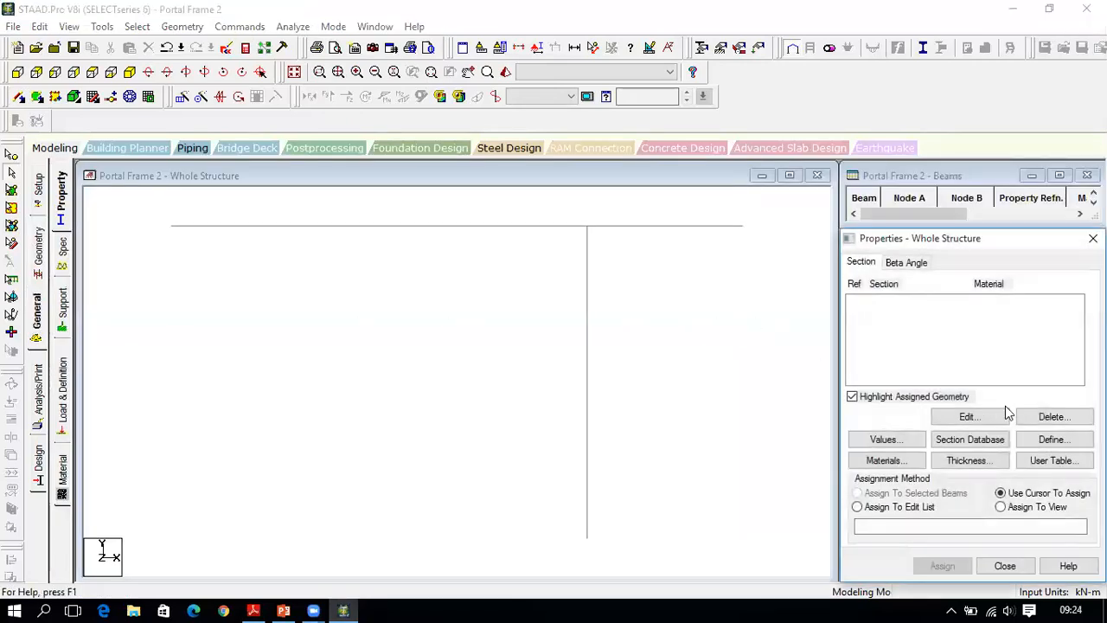
{"action": "left_click", "coordinate": [1054, 439]}
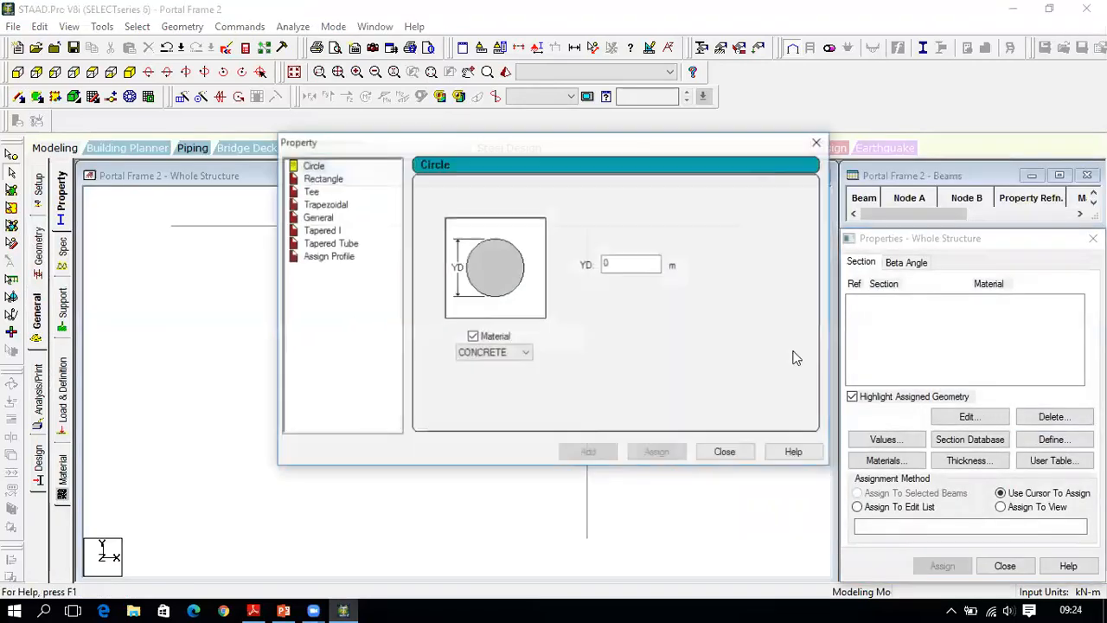
{"action": "left_click", "coordinate": [329, 179]}
{"action": "left_click", "coordinate": [637, 254]}
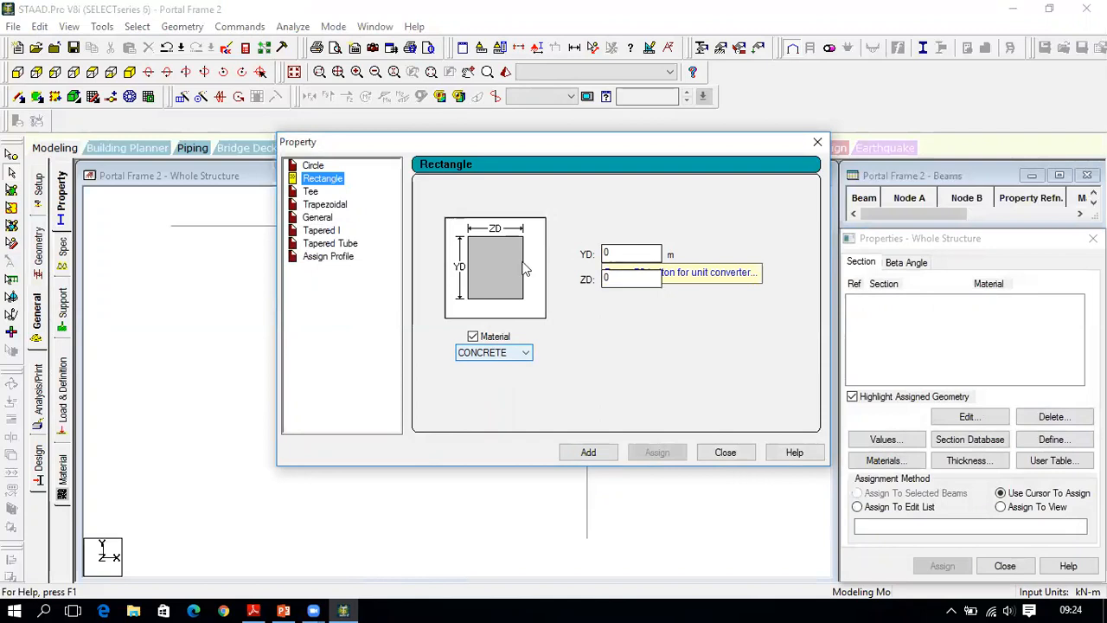
{"action": "left_click", "coordinate": [317, 217]}
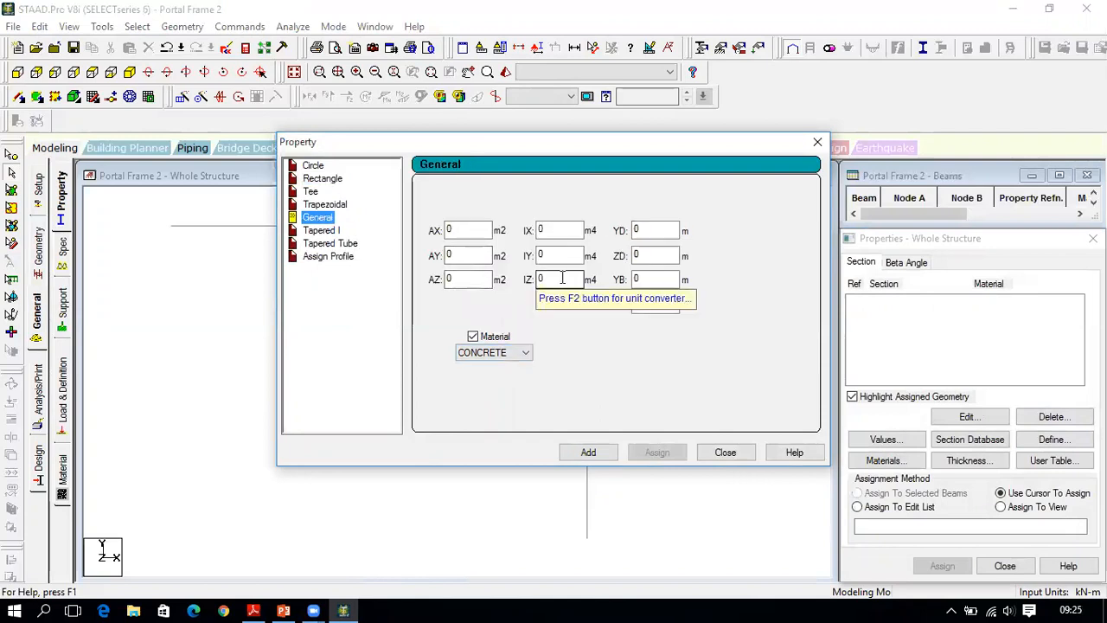
{"action": "left_click", "coordinate": [342, 179]}
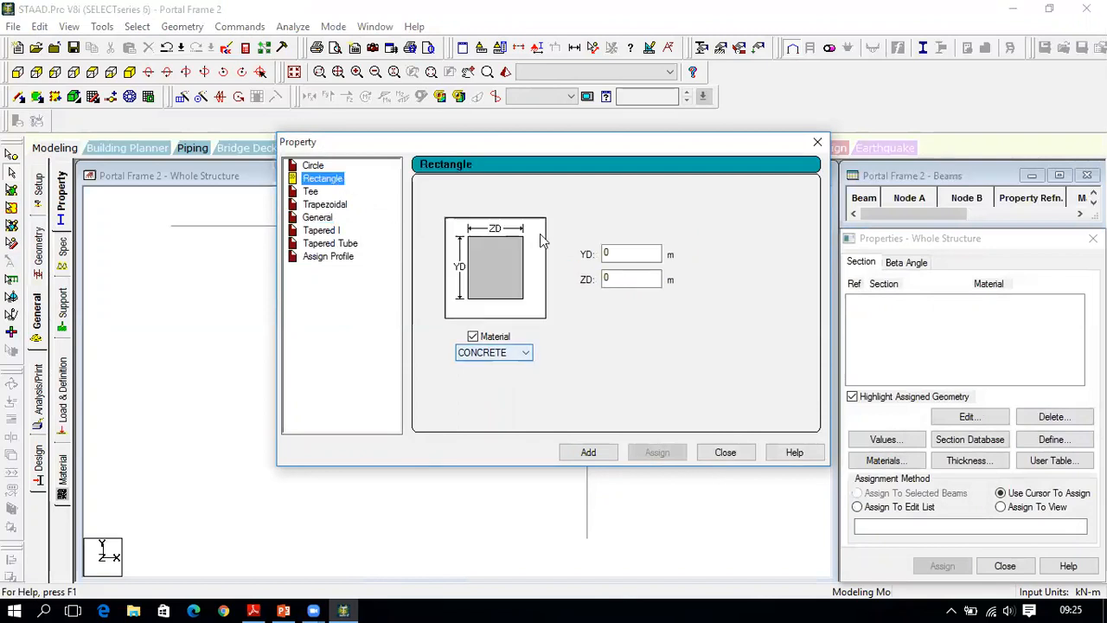
{"action": "left_click", "coordinate": [625, 253]}
{"action": "type", "text": ".4"}
{"action": "left_click", "coordinate": [631, 277]}
{"action": "type", "text": ".35"}
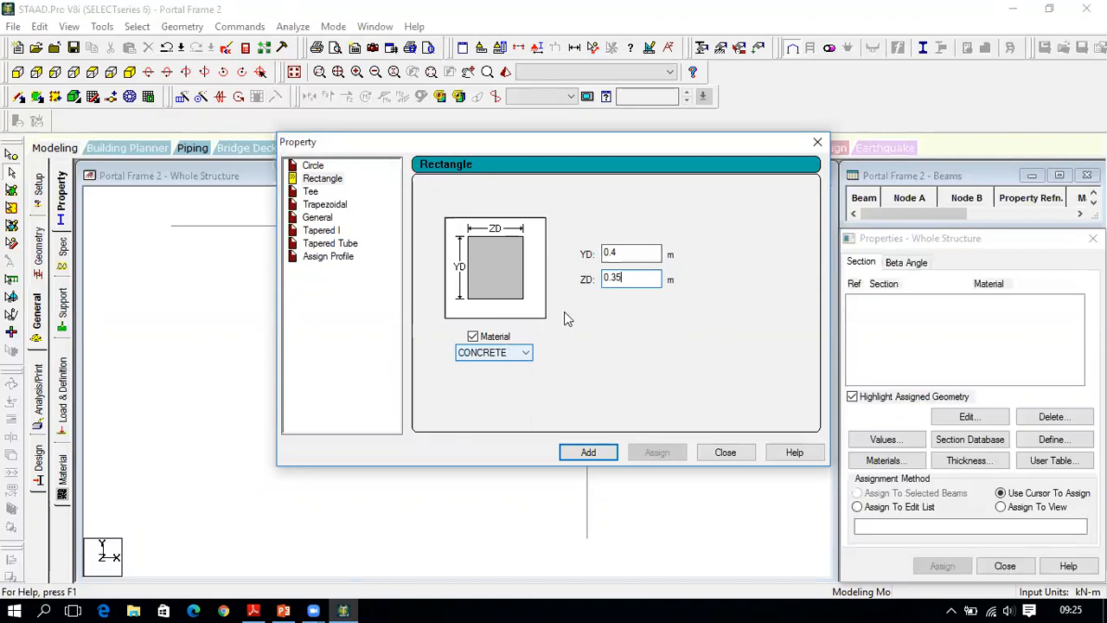
{"action": "left_click", "coordinate": [317, 218]}
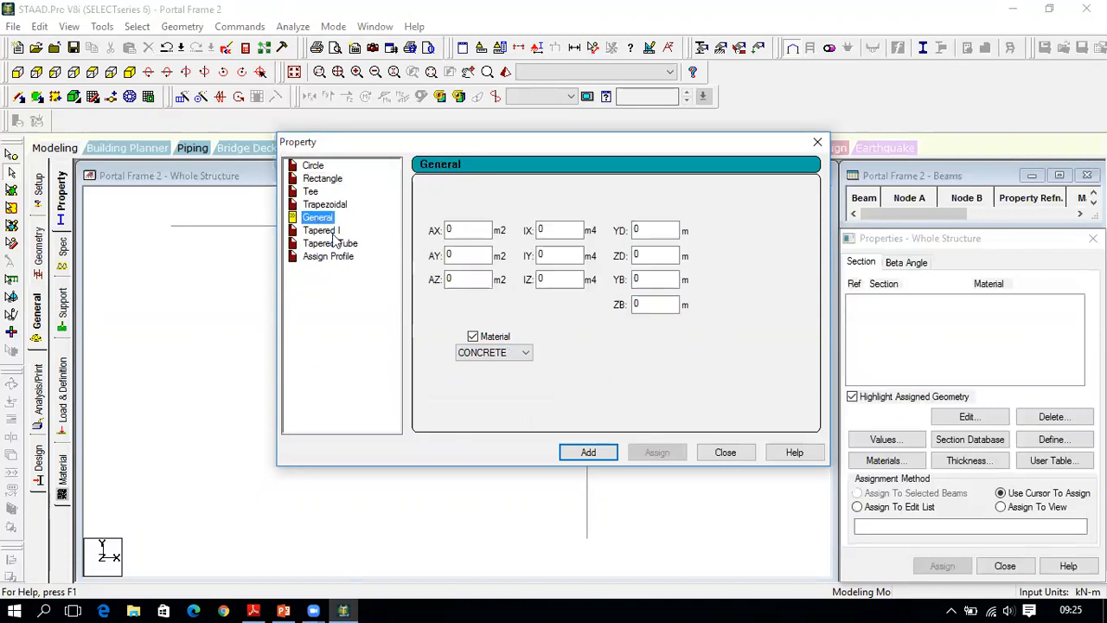
{"action": "left_click", "coordinate": [561, 277]}
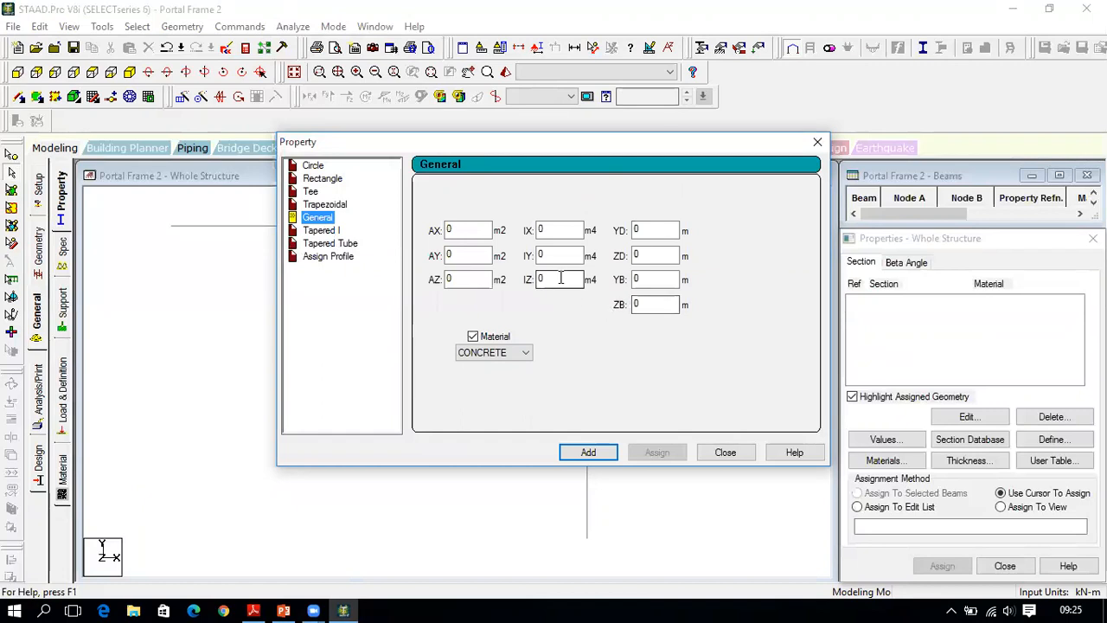
{"action": "left_click", "coordinate": [323, 179]}
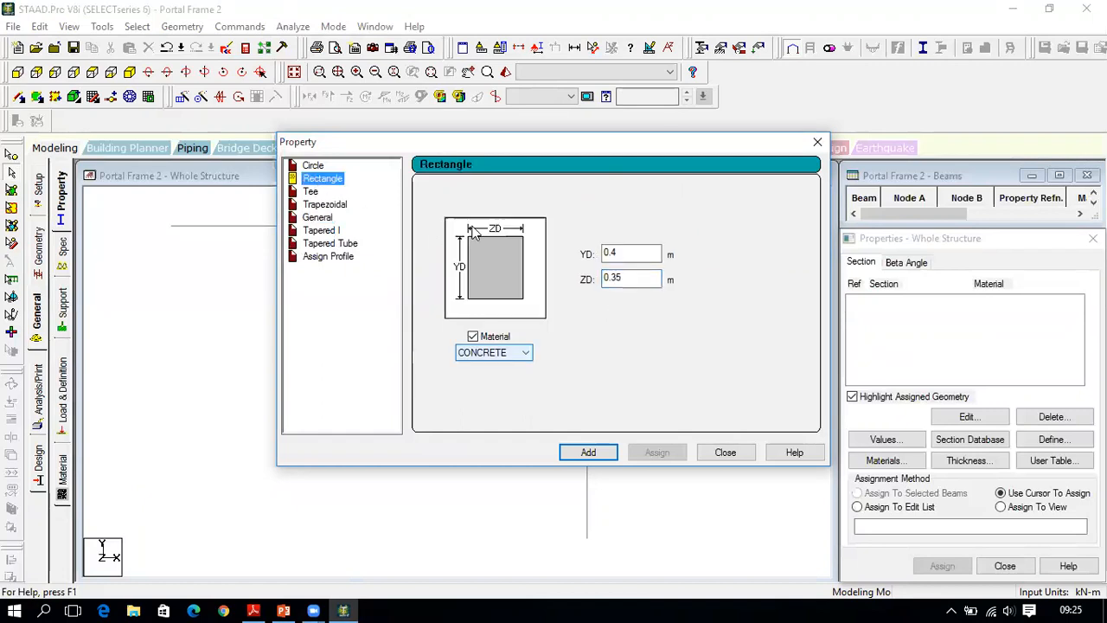
Step: Add a general prismatic concrete section with IZ 0.00001 m4 and close the section definition
{"action": "left_click", "coordinate": [318, 218]}
{"action": "left_click", "coordinate": [567, 278]}
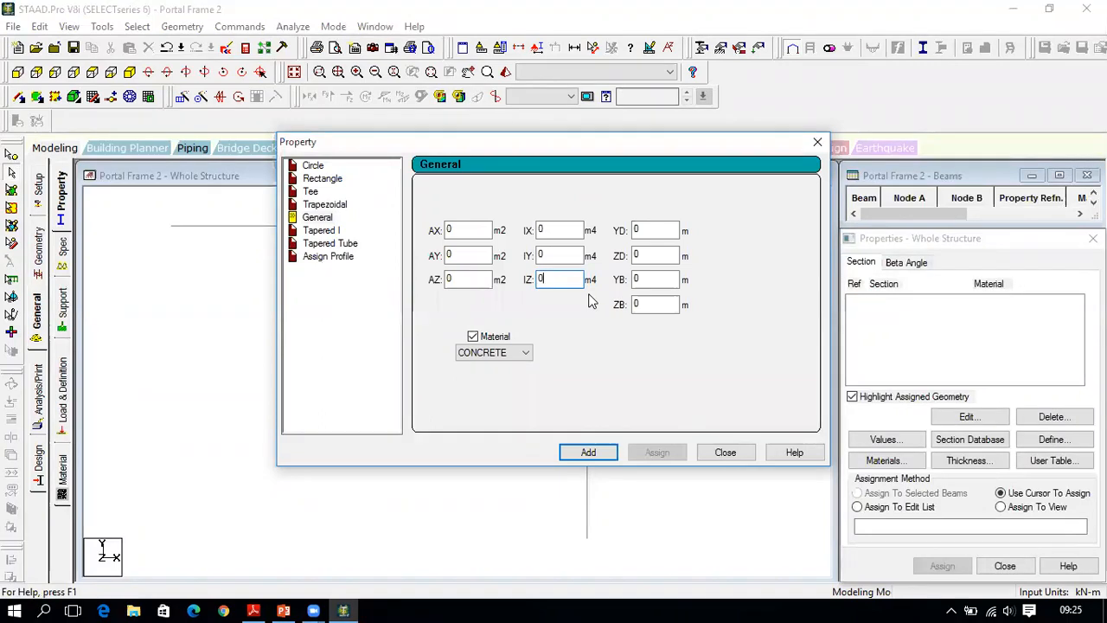
{"action": "type", "text": ".00001"}
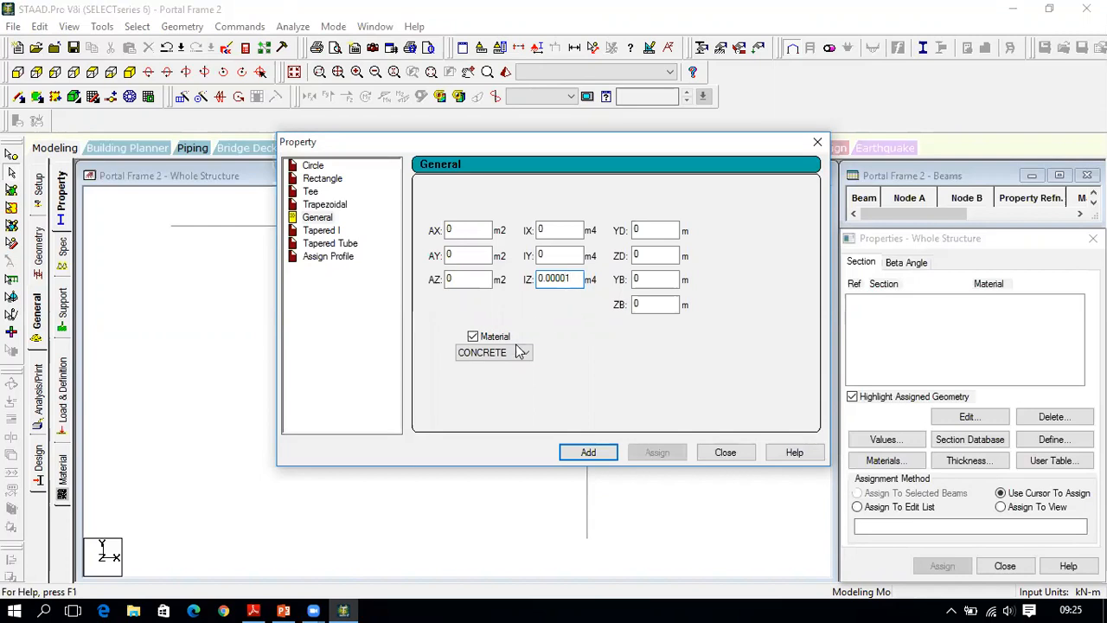
{"action": "left_click", "coordinate": [585, 454]}
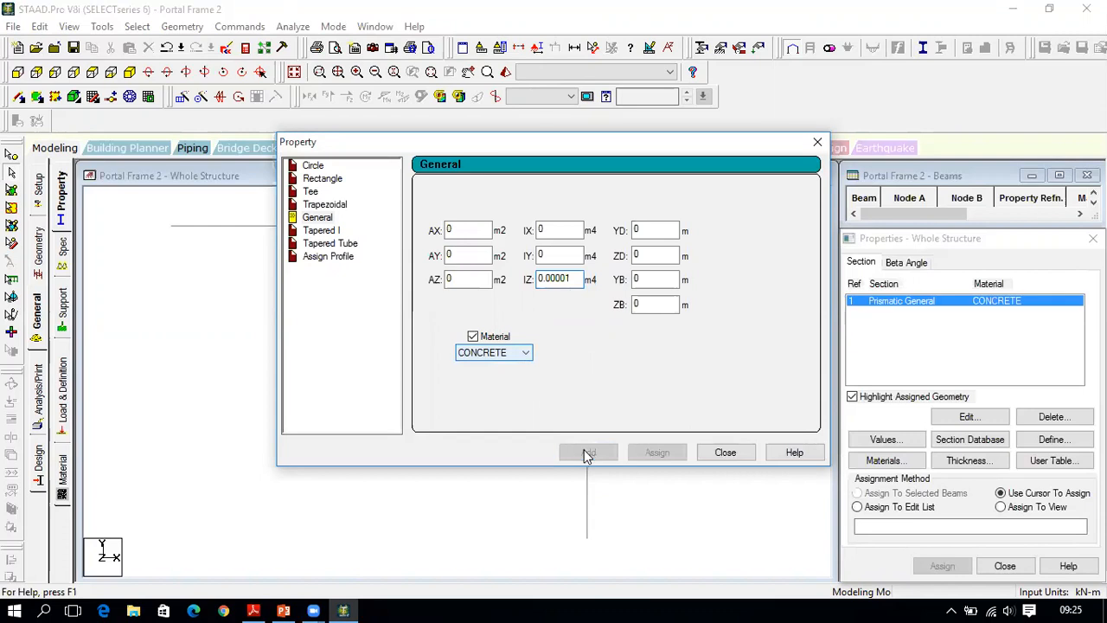
{"action": "left_click", "coordinate": [707, 457]}
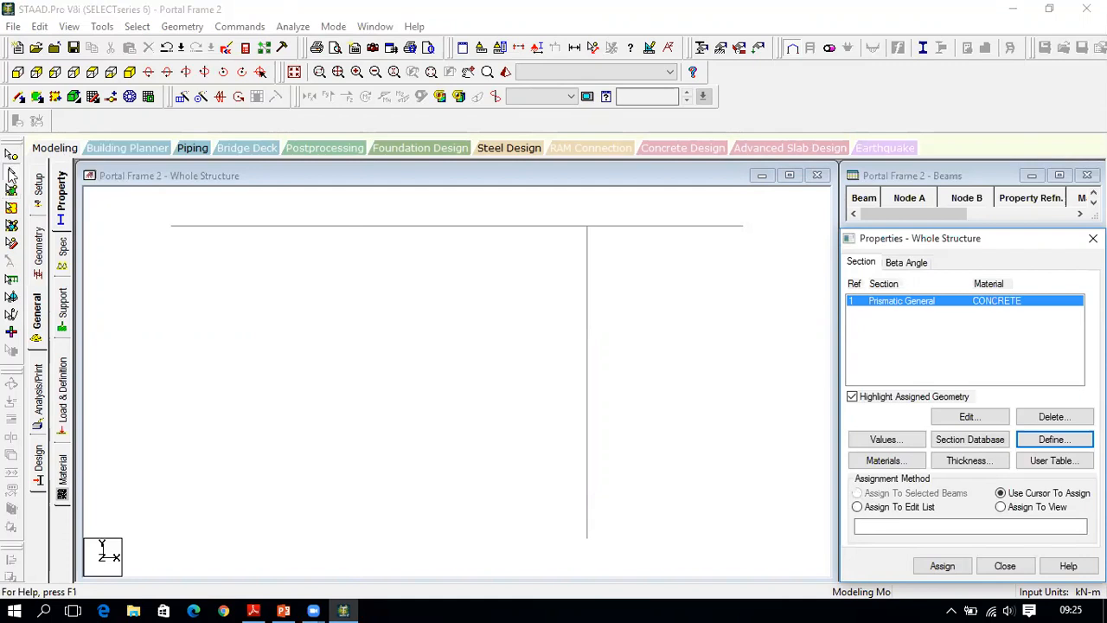
Step: Assign the prismatic general section to all three beams and close the section properties
{"action": "left_click_drag", "start_coordinate": [151, 200], "coordinate": [667, 449]}
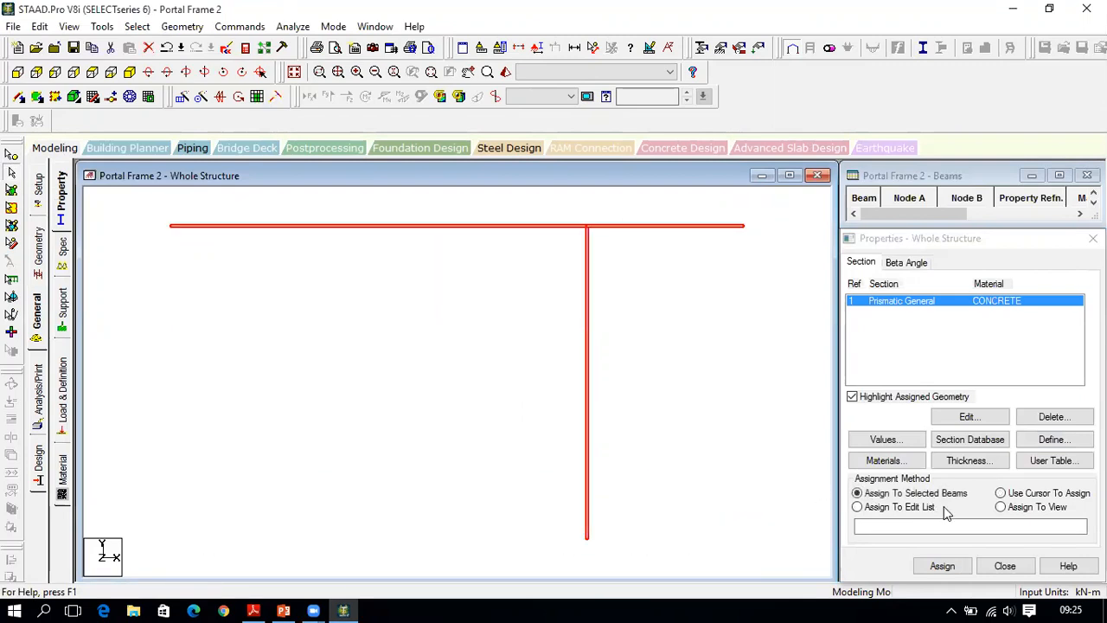
{"action": "left_click", "coordinate": [957, 569]}
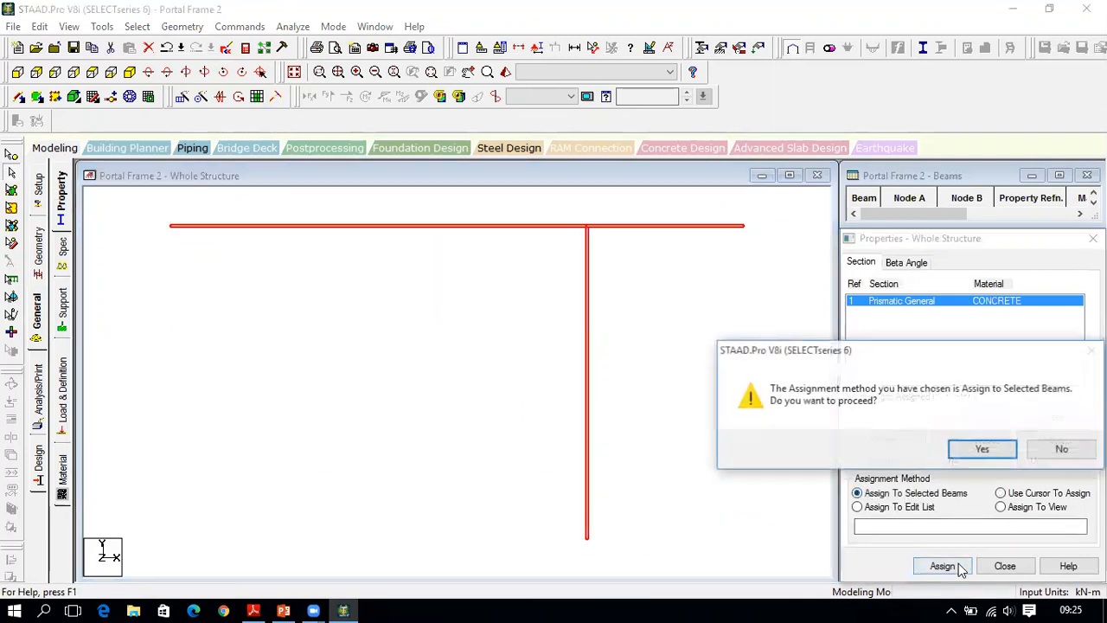
{"action": "left_click", "coordinate": [997, 451]}
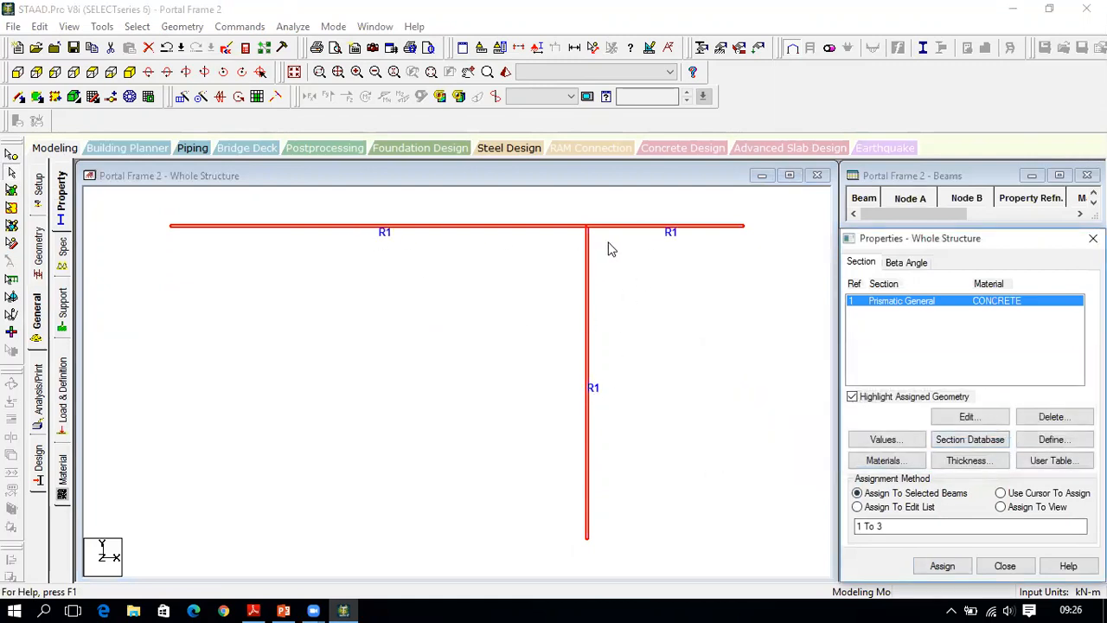
{"action": "left_click", "coordinate": [1005, 567]}
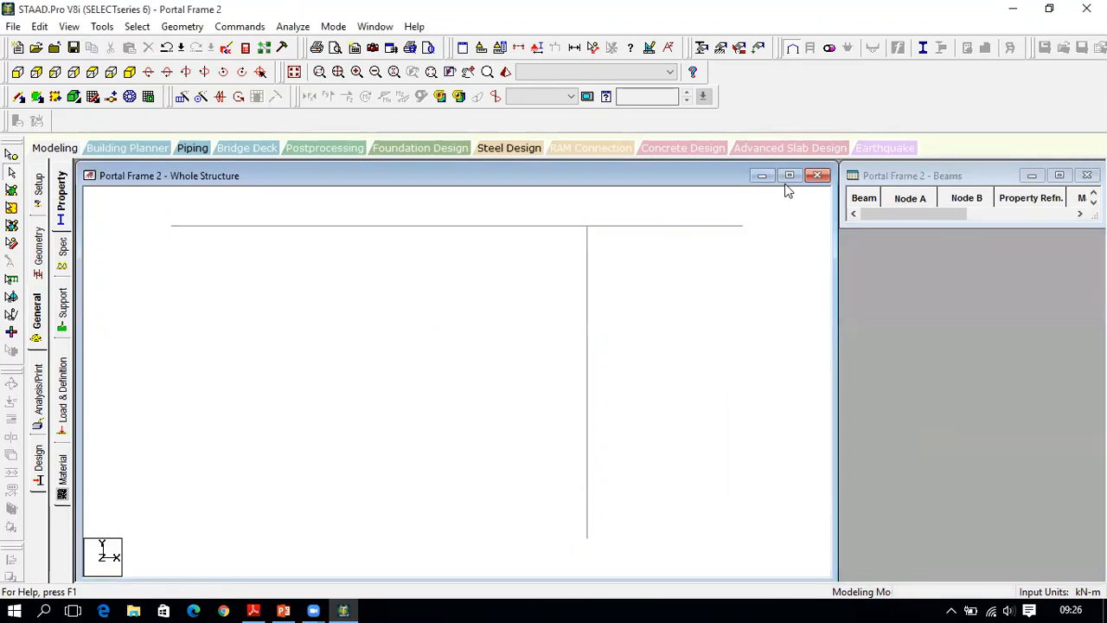
{"action": "left_click", "coordinate": [788, 176]}
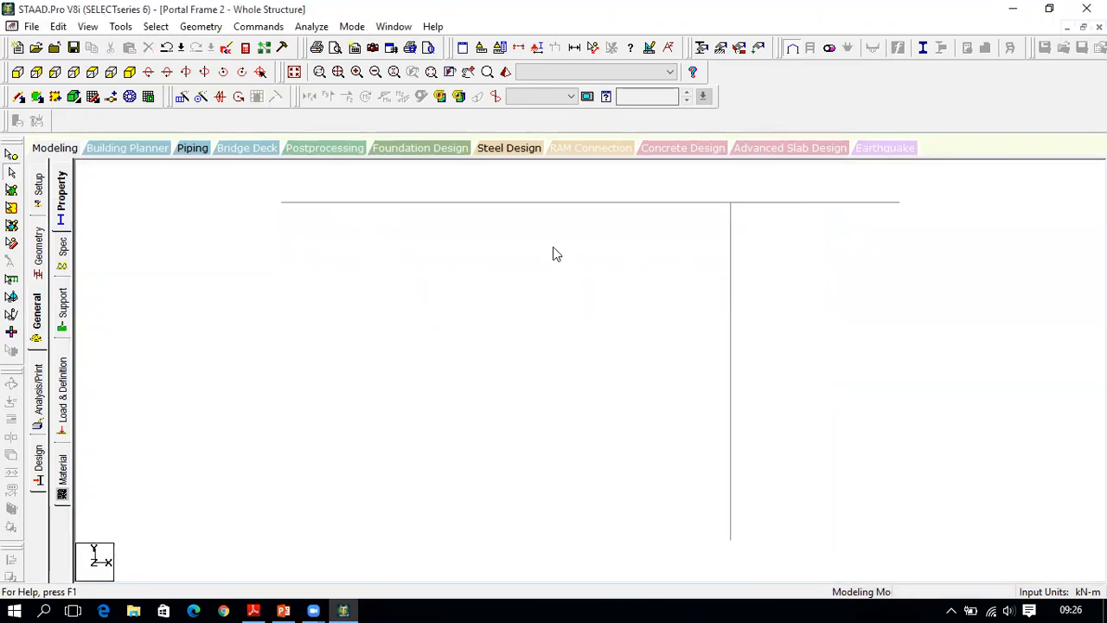
Step: Check the support types in the Problem 331 figure in Adobe Reader, and create a fixed support in STAAD.Pro
{"action": "left_click", "coordinate": [63, 312]}
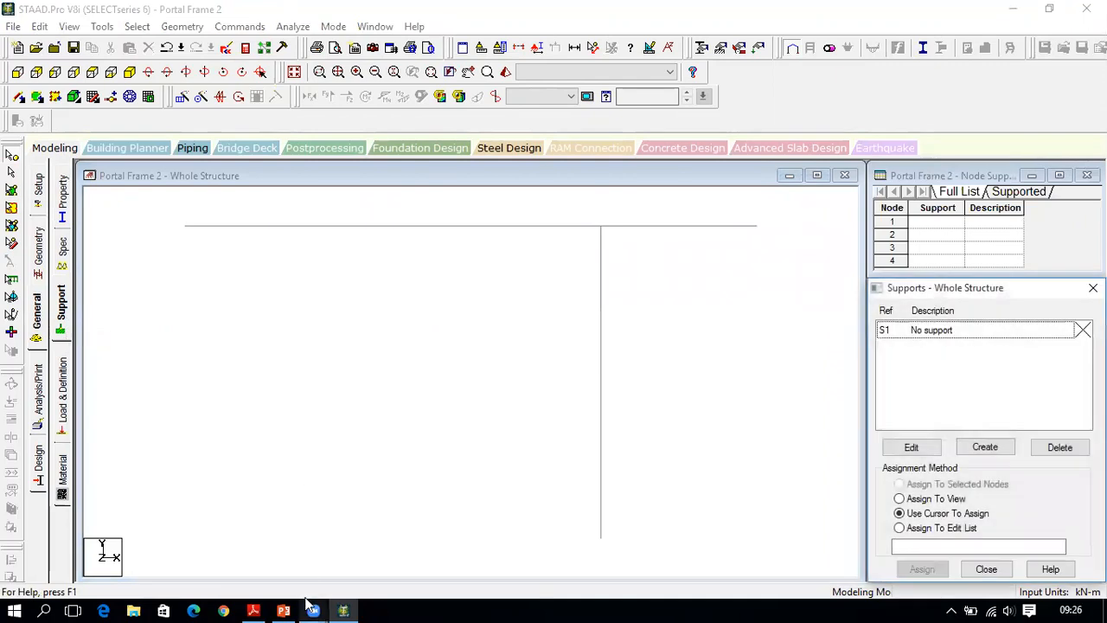
{"action": "left_click", "coordinate": [253, 610]}
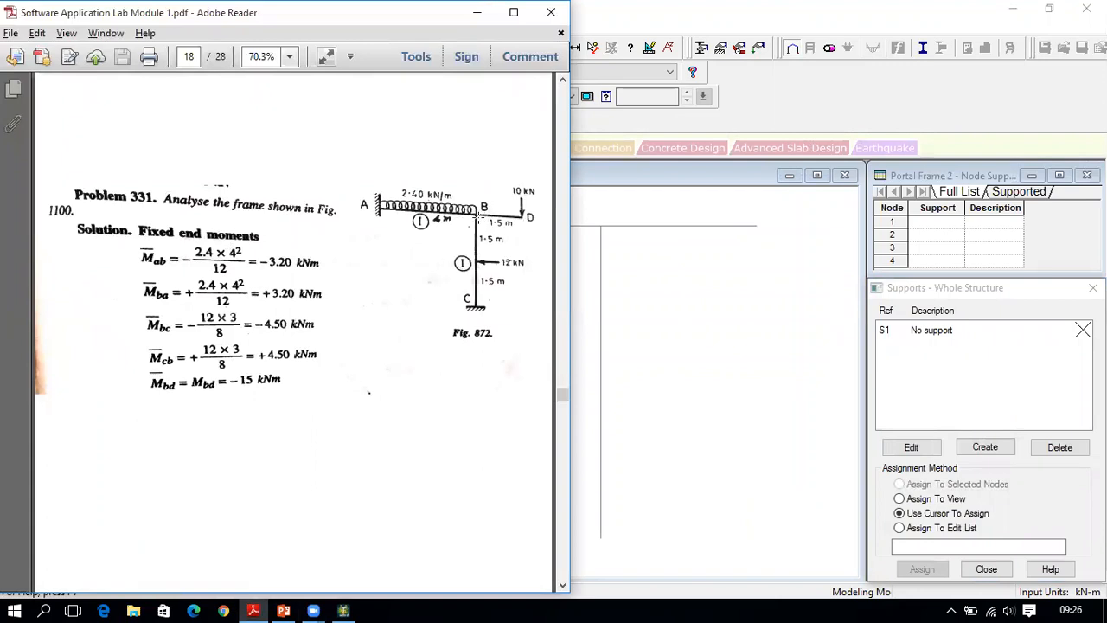
{"action": "left_click", "coordinate": [344, 610]}
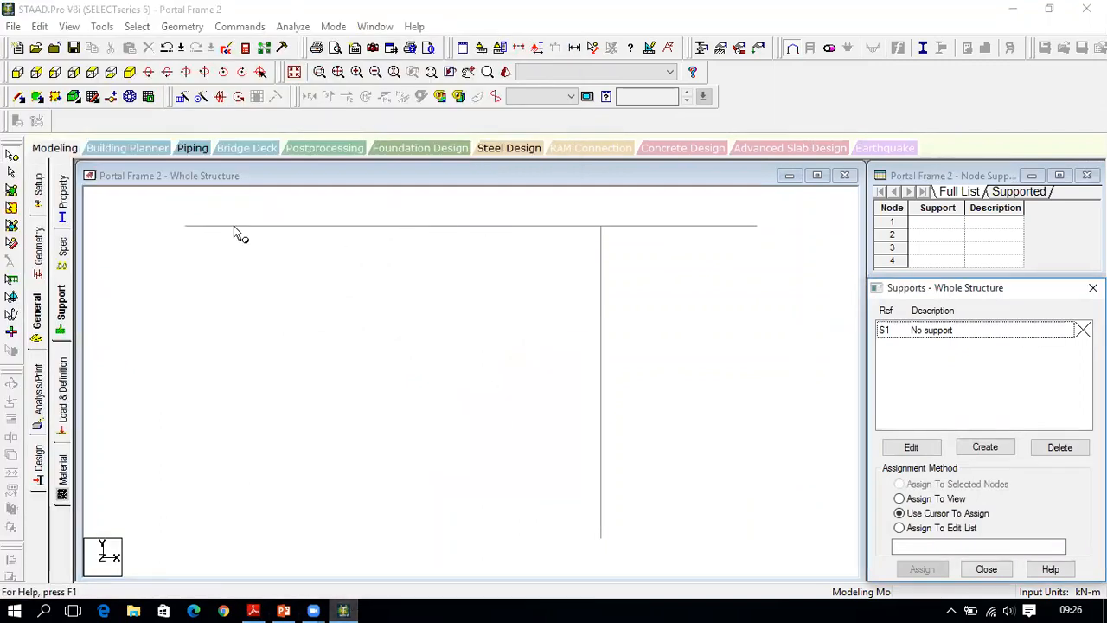
{"action": "left_click", "coordinate": [985, 448]}
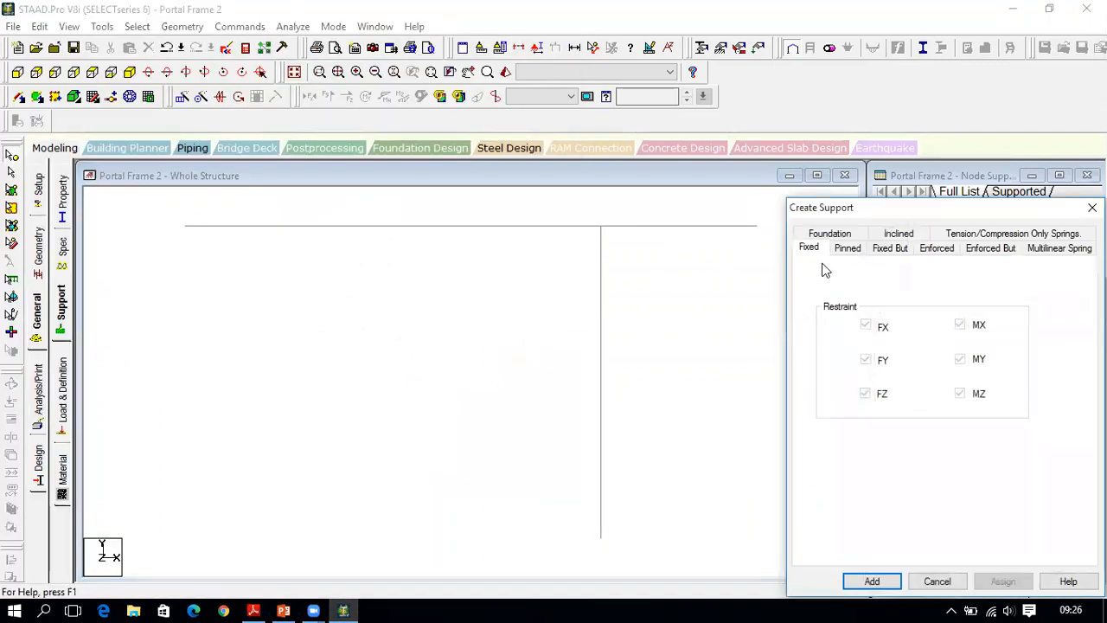
{"action": "left_click", "coordinate": [872, 582]}
{"action": "left_click", "coordinate": [974, 348]}
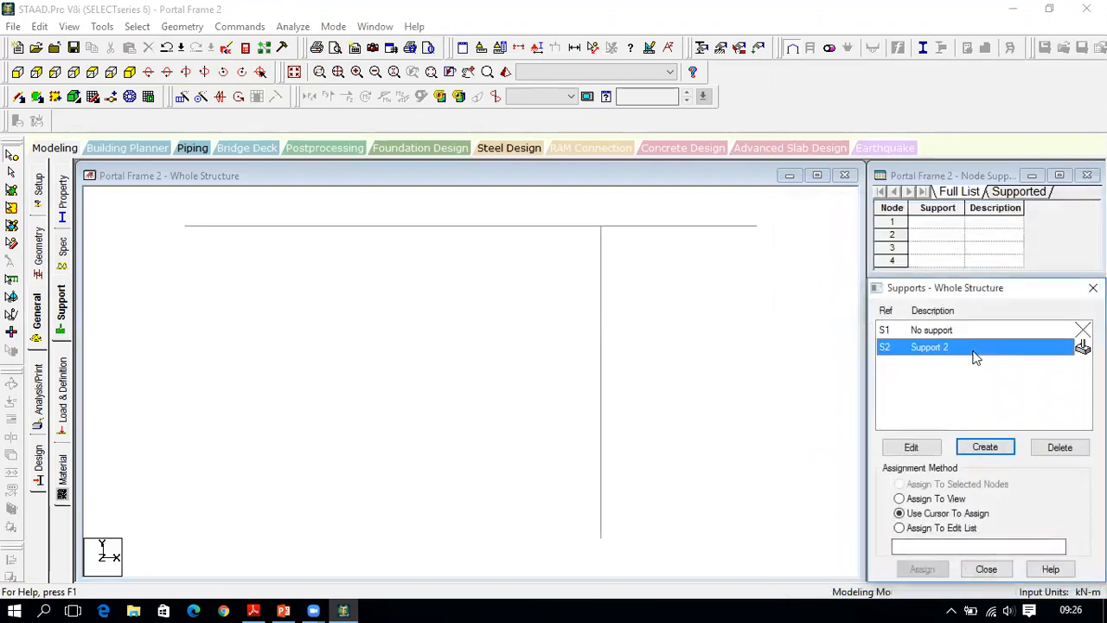
Step: Assign the fixed support to node 1 at the beam's free outer end and node 4 at the column base
{"action": "left_click", "coordinate": [920, 568]}
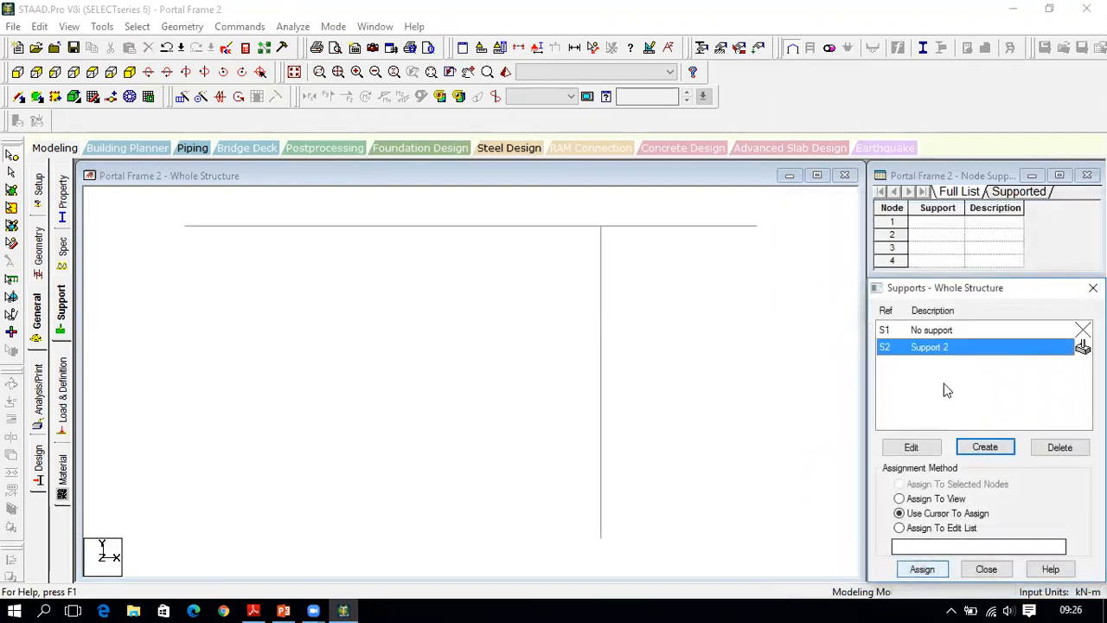
{"action": "left_click", "coordinate": [926, 569]}
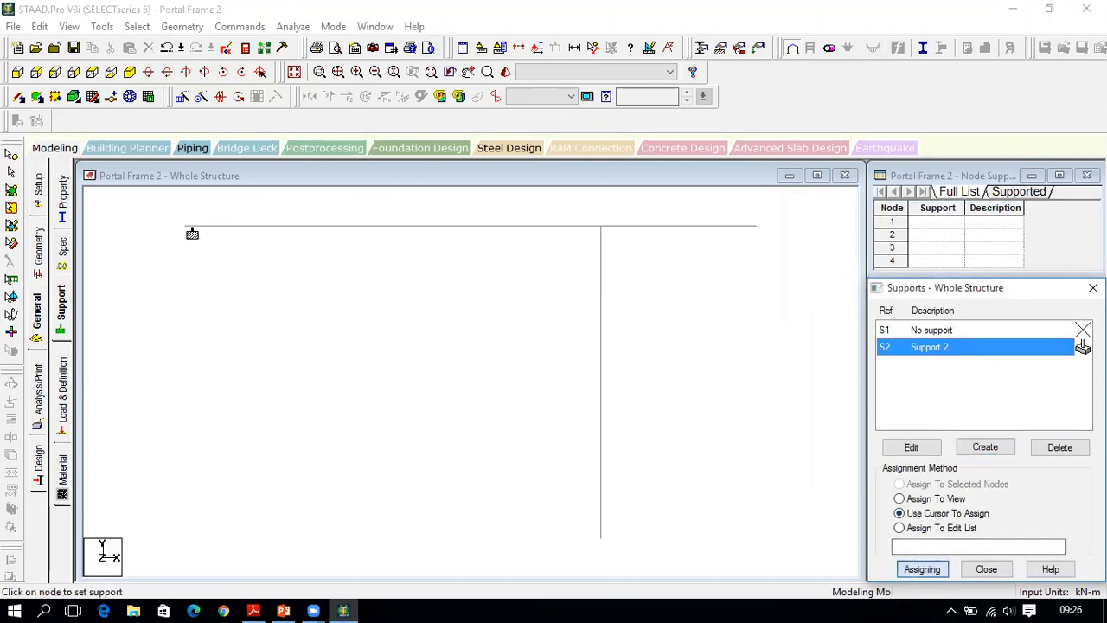
{"action": "left_click", "coordinate": [187, 231]}
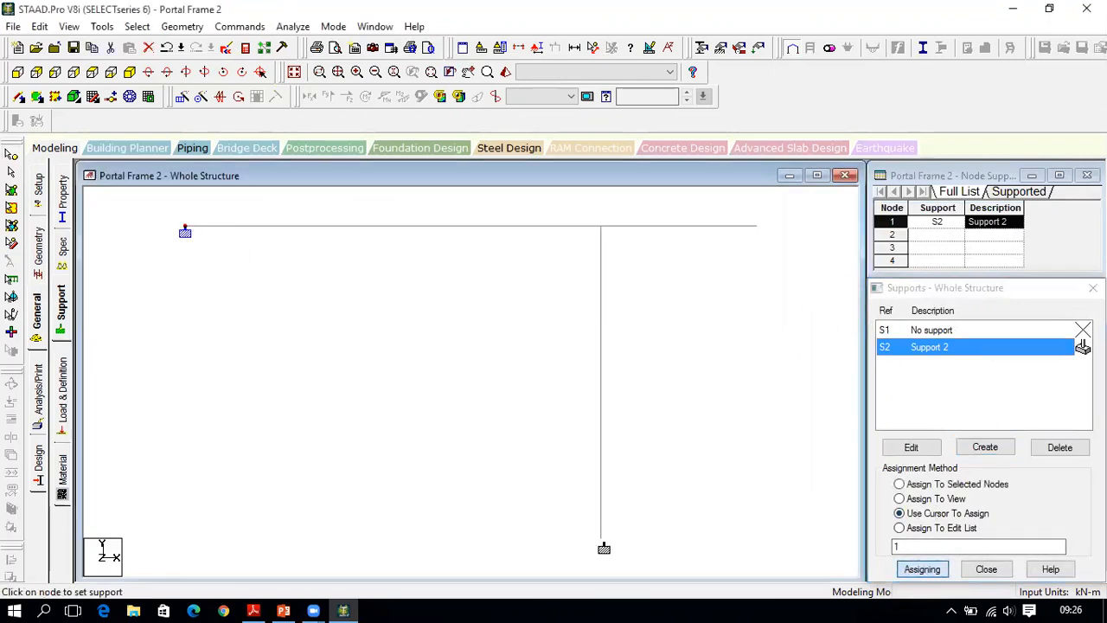
{"action": "left_click", "coordinate": [602, 545]}
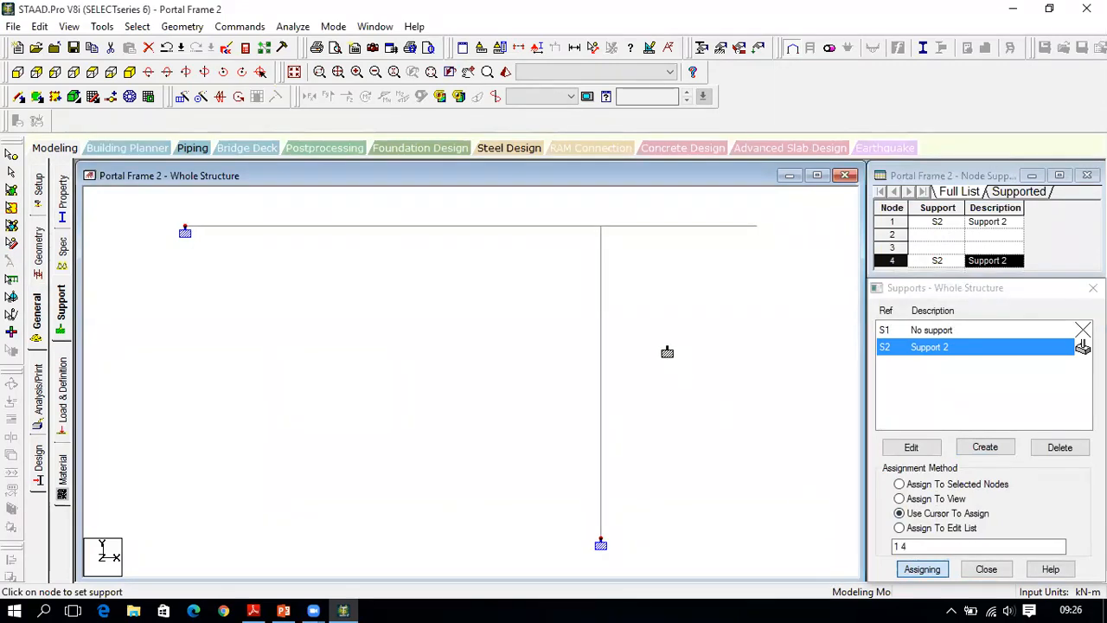
{"action": "left_click", "coordinate": [987, 568]}
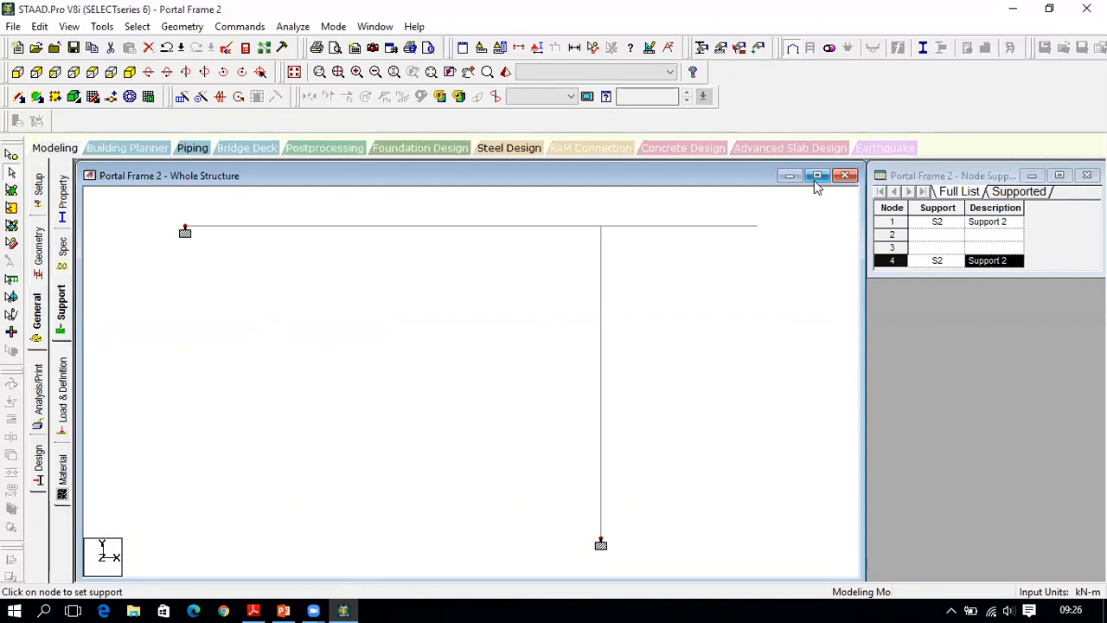
Step: Create primary load case 1 titled LOAD CASE 1 with loading type None
{"action": "left_click", "coordinate": [64, 385]}
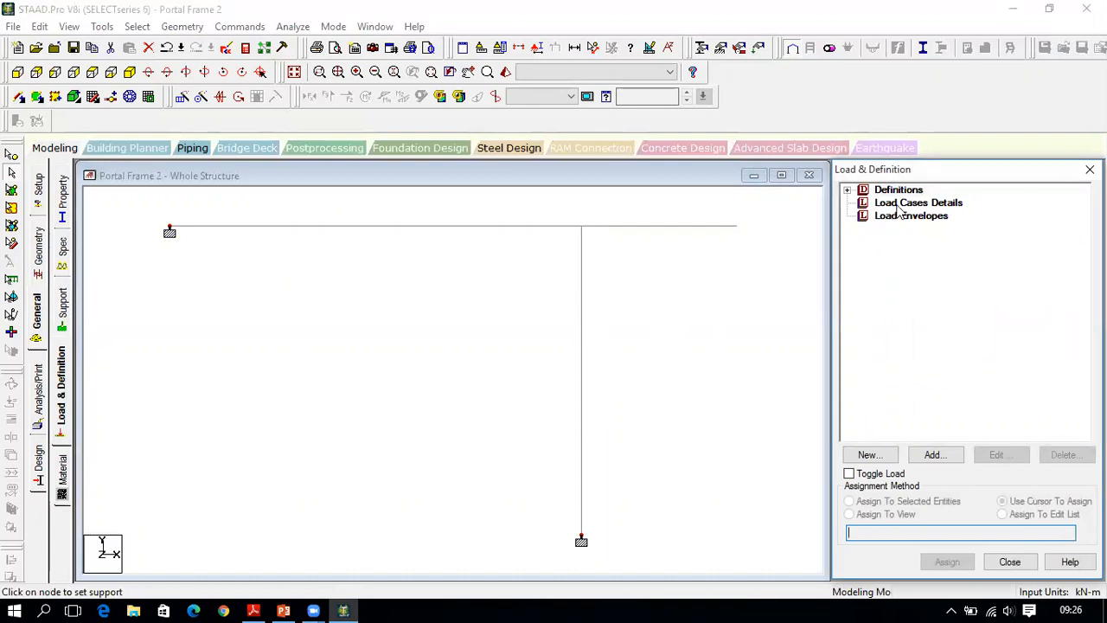
{"action": "left_click", "coordinate": [900, 205]}
{"action": "left_click", "coordinate": [943, 455]}
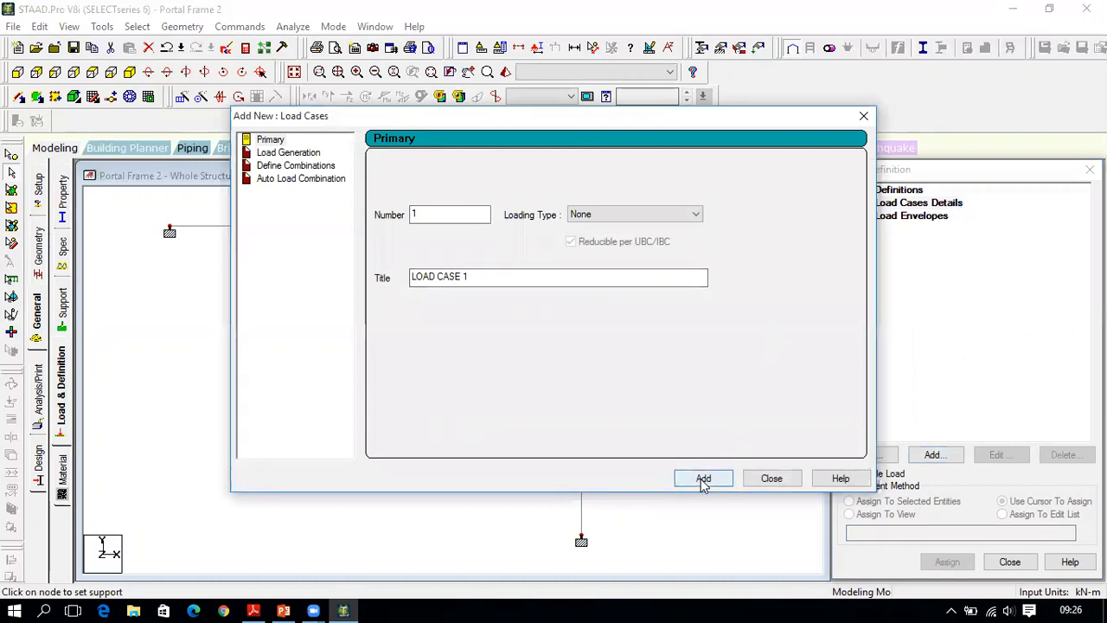
{"action": "left_click", "coordinate": [701, 479]}
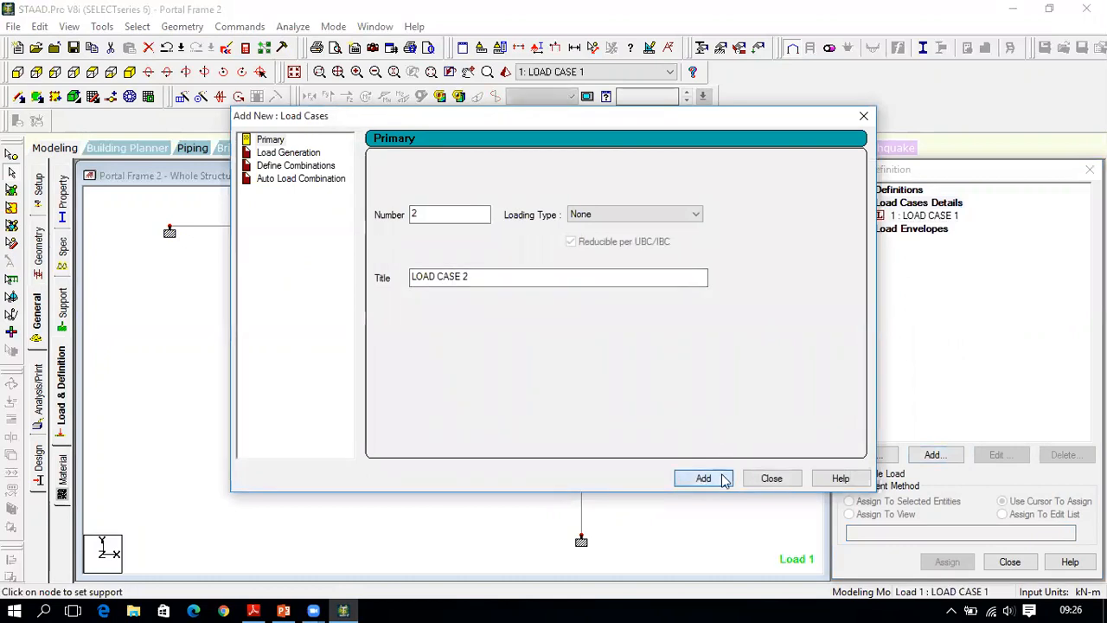
{"action": "left_click", "coordinate": [772, 480]}
Step: Check the beam load in the Problem 331 figure in Adobe Reader, and add a -2.4 kN/m GY uniform force to LOAD CASE 1 in STAAD.Pro
{"action": "left_click", "coordinate": [913, 227]}
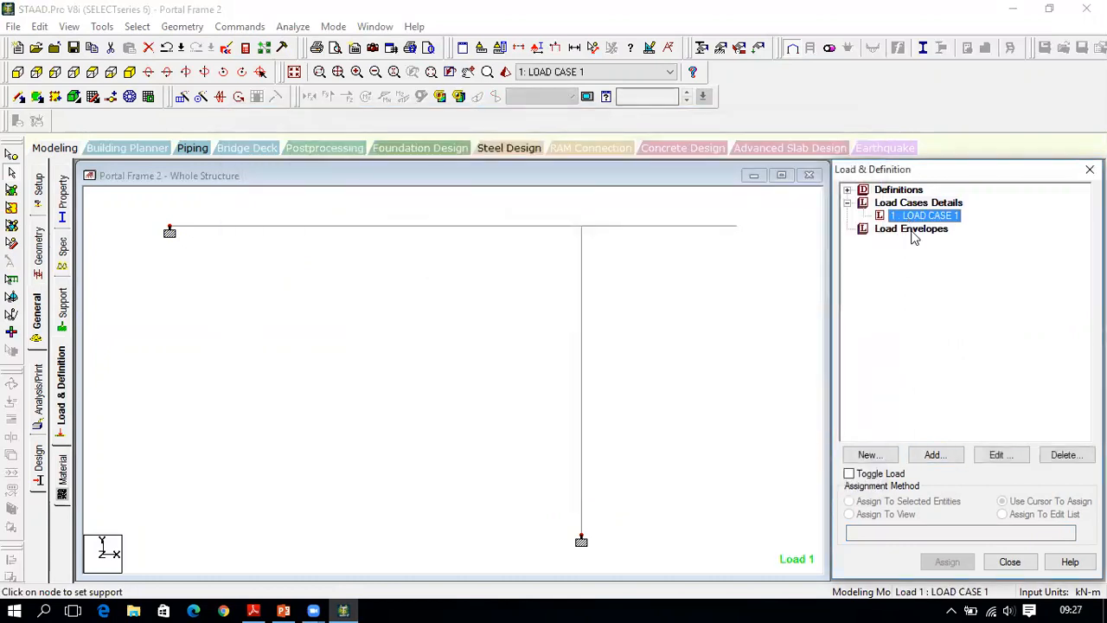
{"action": "left_click", "coordinate": [942, 458]}
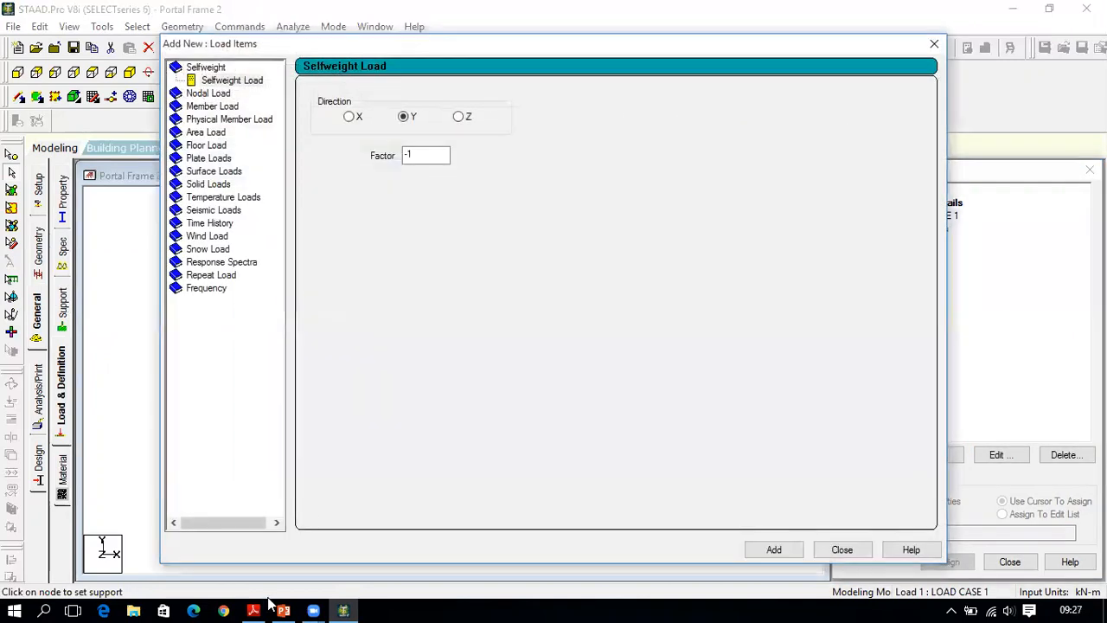
{"action": "left_click", "coordinate": [254, 611]}
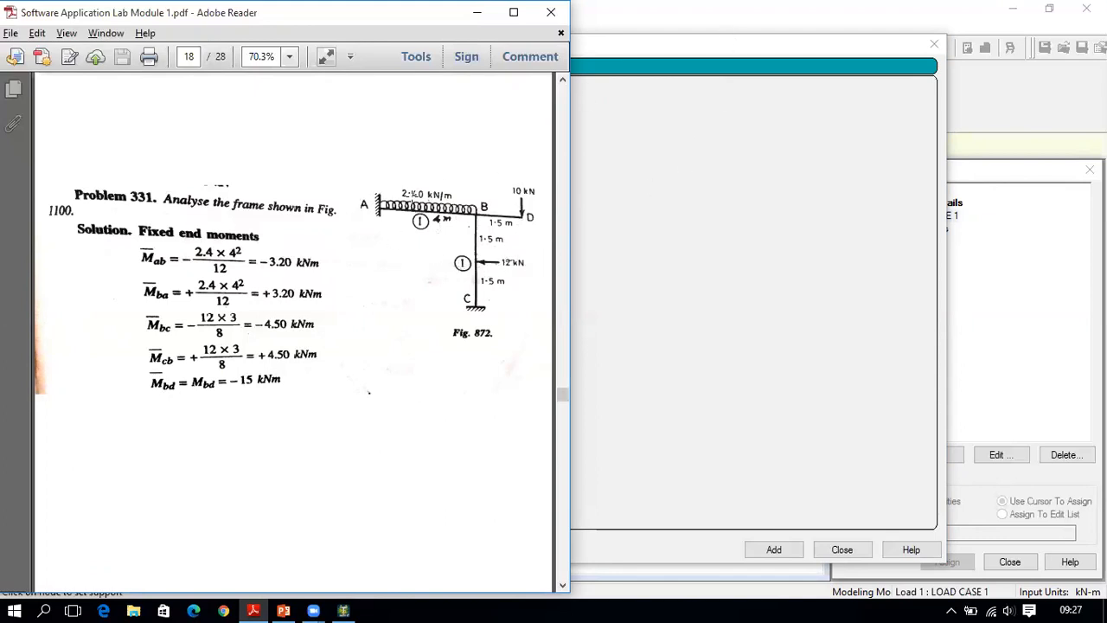
{"action": "left_click", "coordinate": [630, 50]}
{"action": "left_click", "coordinate": [212, 106]}
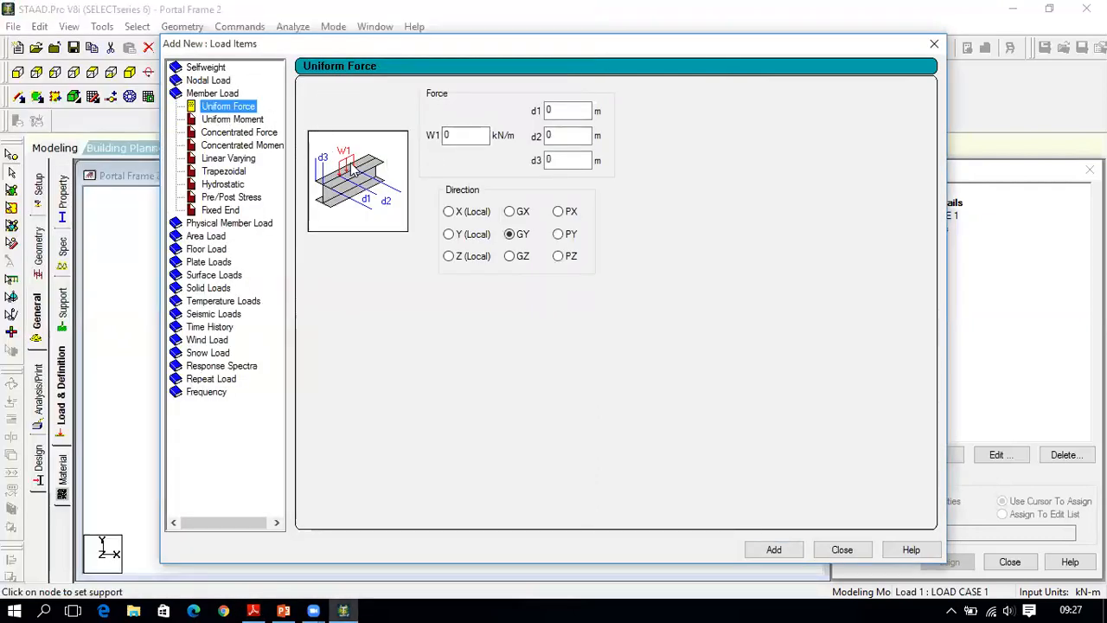
{"action": "double_click", "coordinate": [460, 135]}
{"action": "type", "text": "-2.4"}
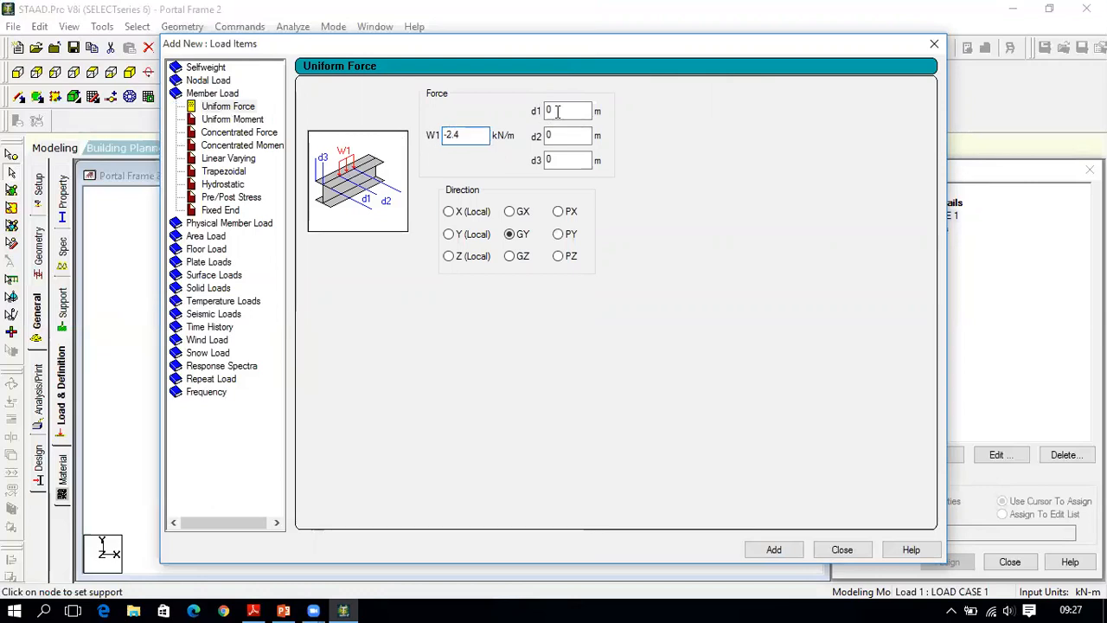
{"action": "left_click", "coordinate": [780, 549]}
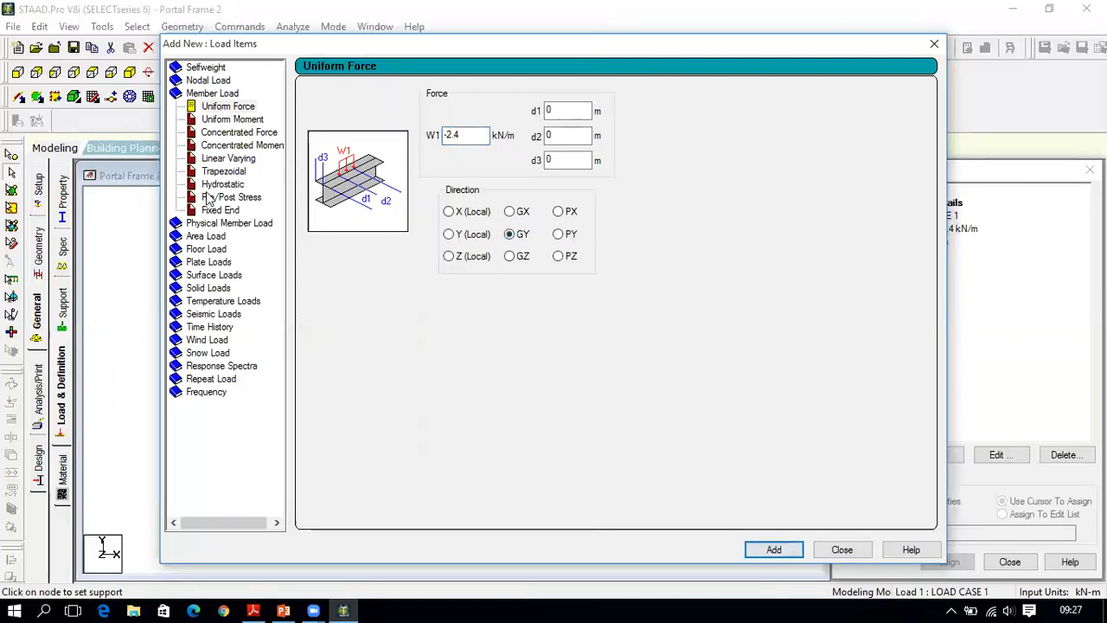
Step: Check the load at end D in the Adobe Reader figure, and add a nodal load with Fy -10 kN in STAAD.Pro
{"action": "left_click", "coordinate": [253, 610]}
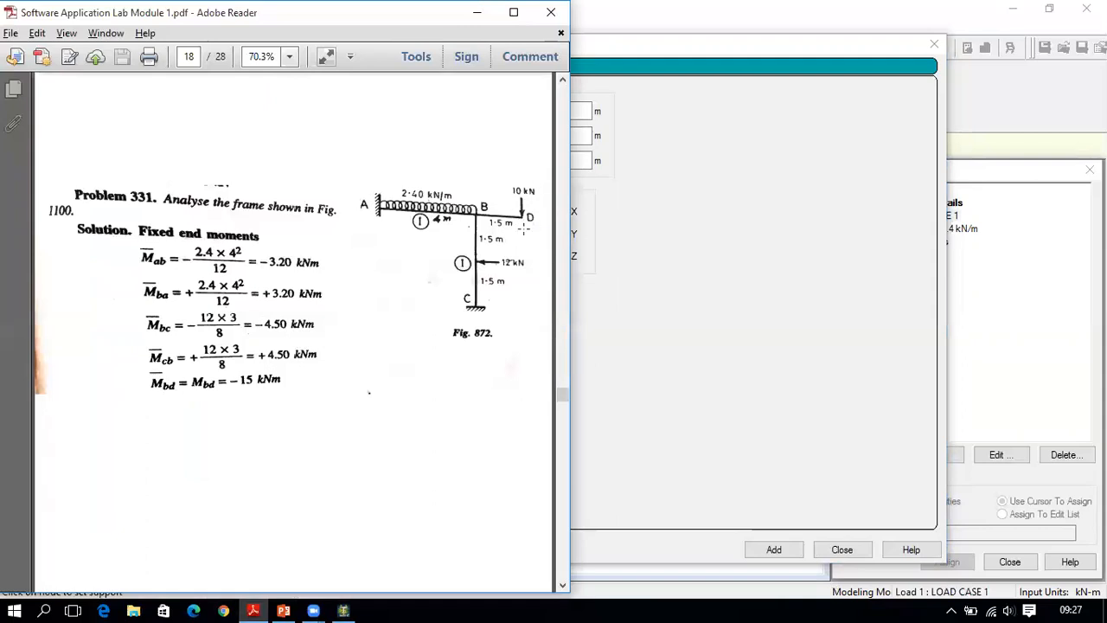
{"action": "left_click", "coordinate": [644, 35]}
{"action": "left_click", "coordinate": [219, 82]}
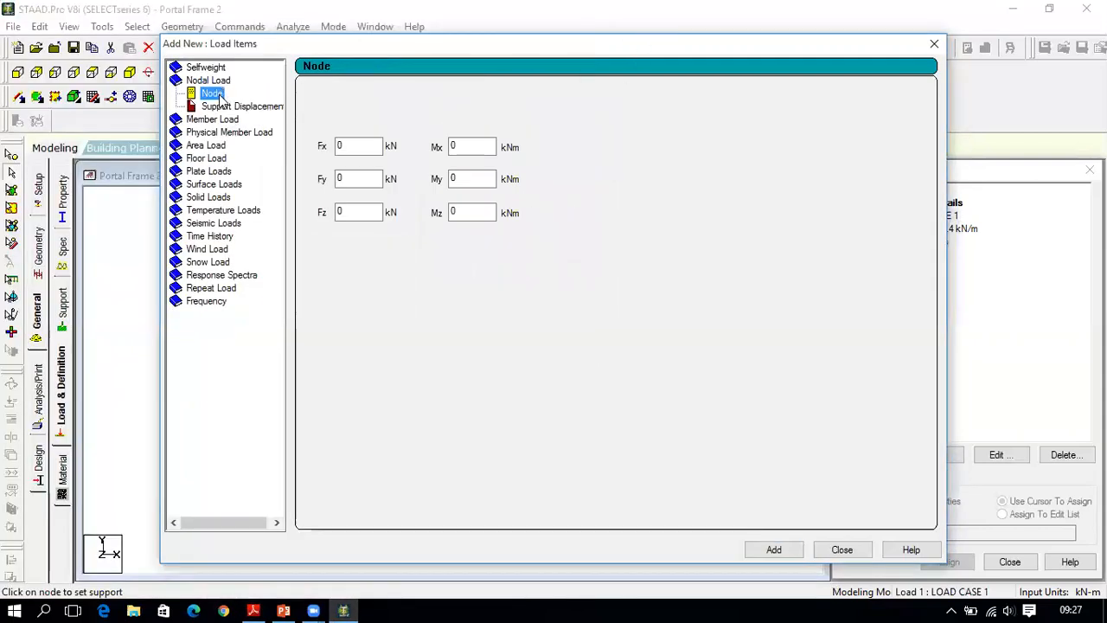
{"action": "left_click", "coordinate": [347, 178]}
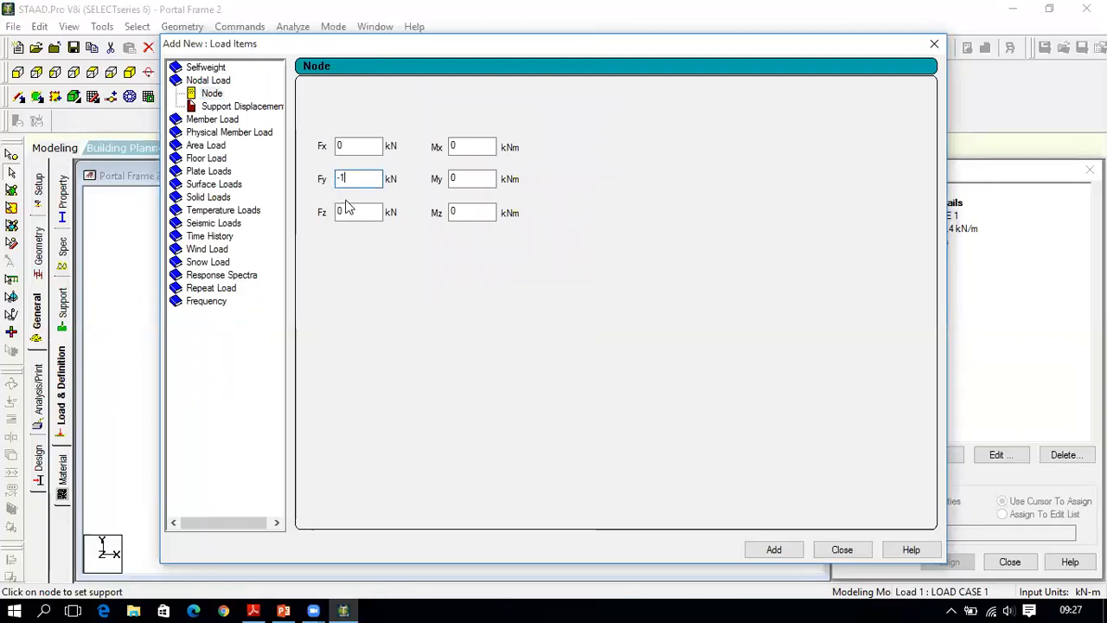
{"action": "left_click", "coordinate": [777, 552]}
Step: Check the column load in the Adobe Reader figure, and set P to -12 kN for a concentrated member force in STAAD.Pro
{"action": "left_click", "coordinate": [254, 611]}
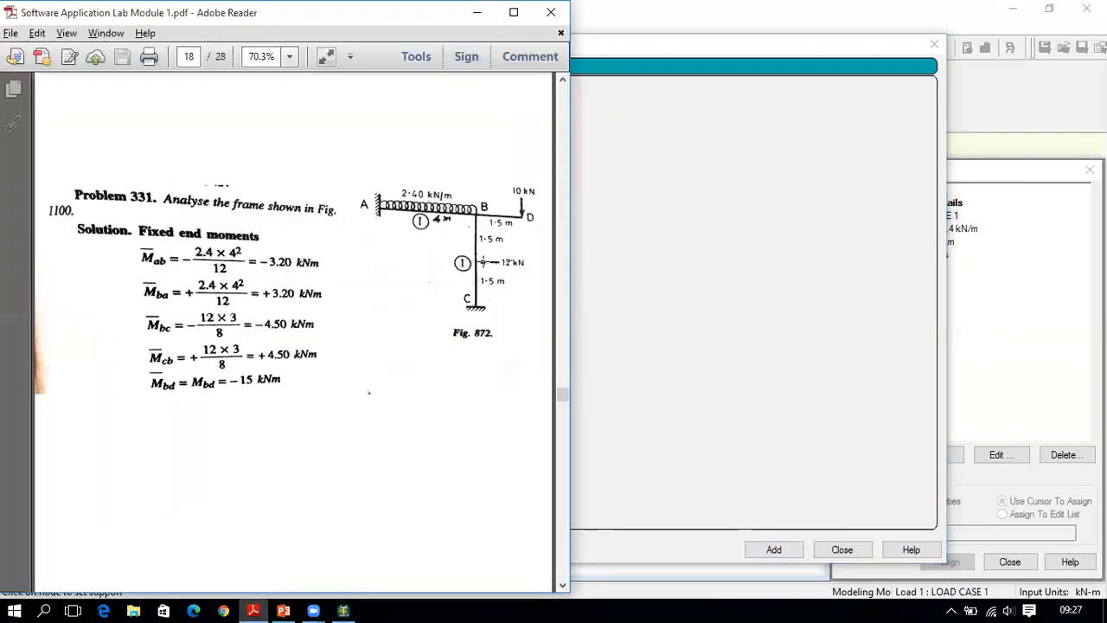
{"action": "left_click", "coordinate": [343, 611]}
{"action": "left_click", "coordinate": [216, 146]}
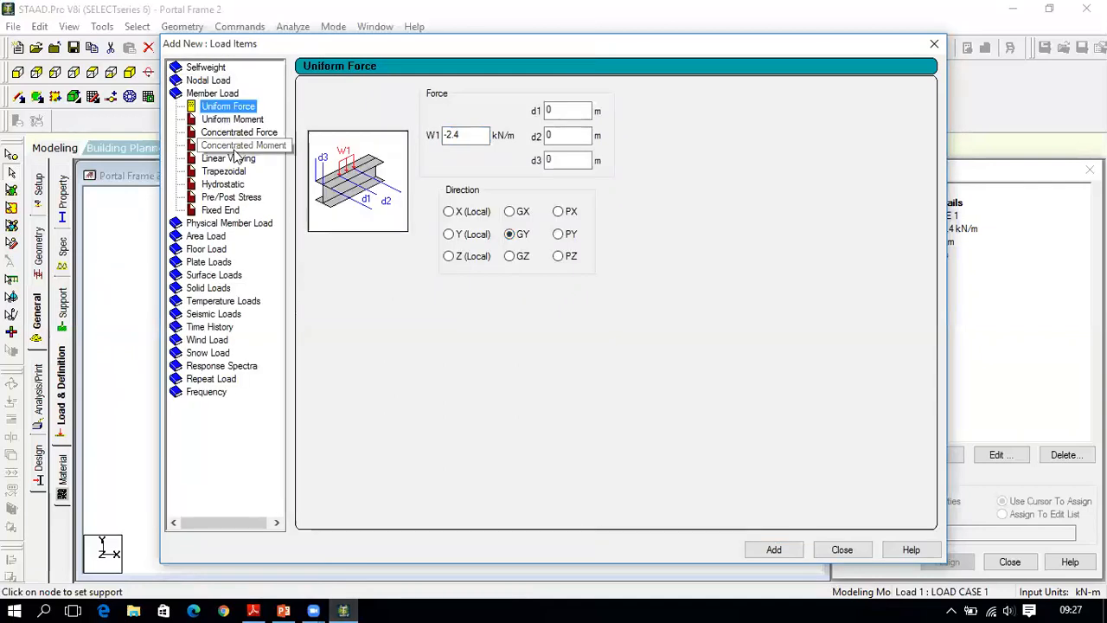
{"action": "left_click", "coordinate": [238, 132]}
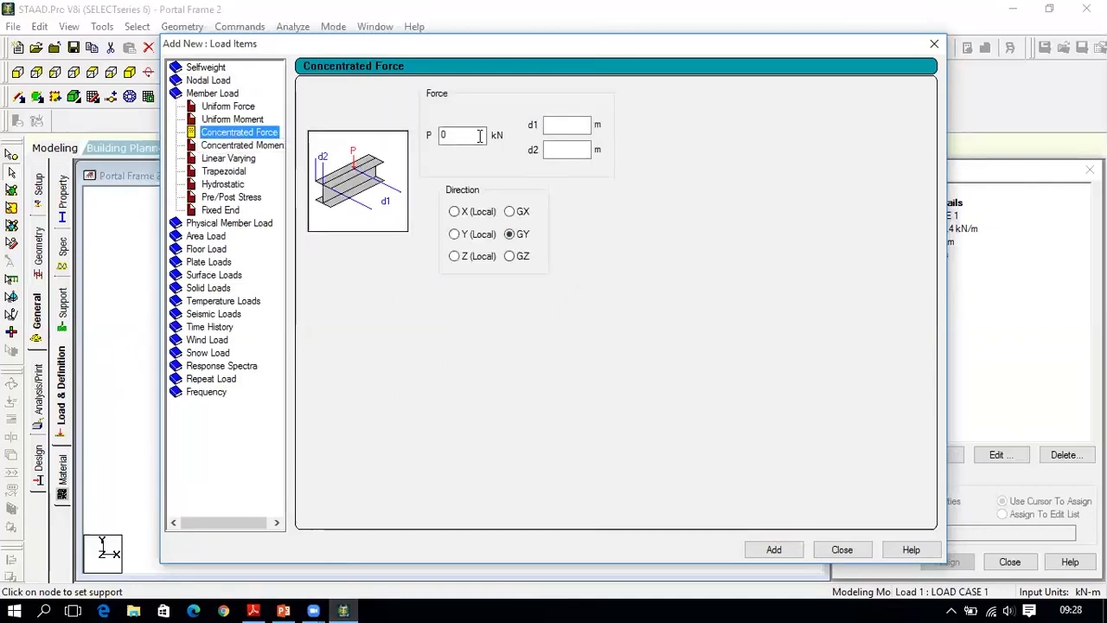
{"action": "left_click", "coordinate": [438, 137]}
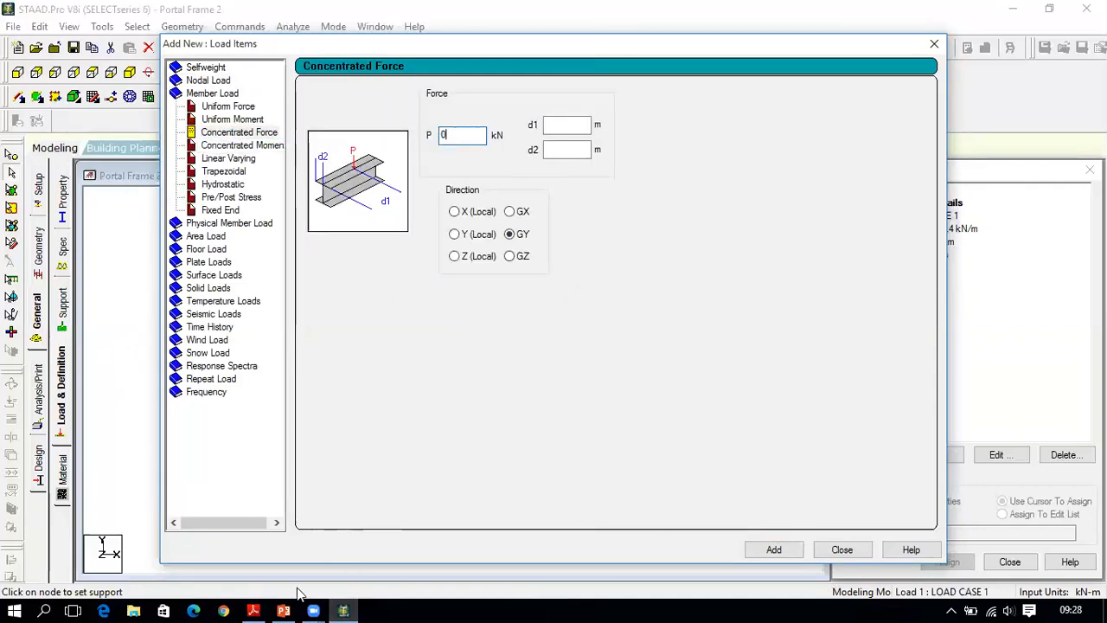
{"action": "left_click", "coordinate": [254, 611]}
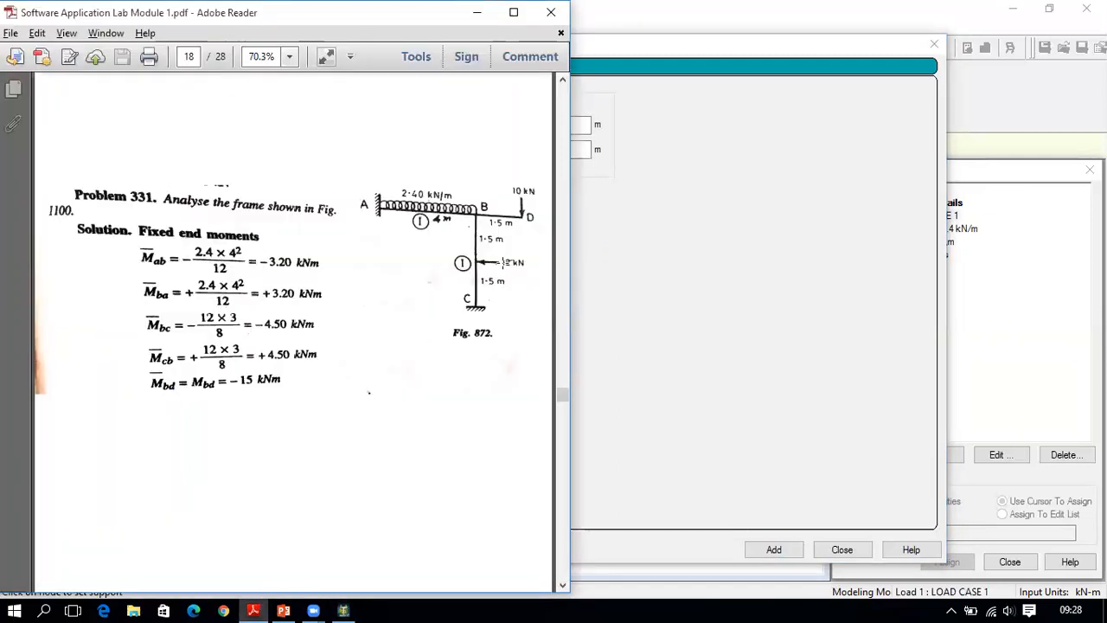
{"action": "left_click", "coordinate": [344, 611]}
{"action": "type", "text": "-12"}
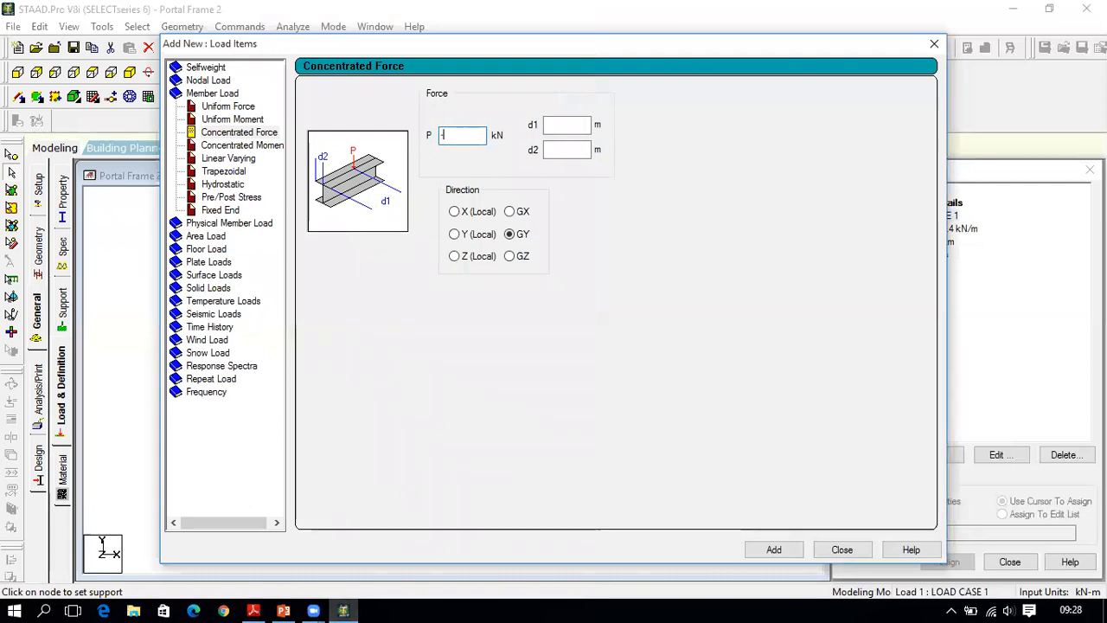
Step: Label the distance from joint B to the column load as d1 over the figure in Adobe Reader, and erase the markup
{"action": "left_click", "coordinate": [253, 611]}
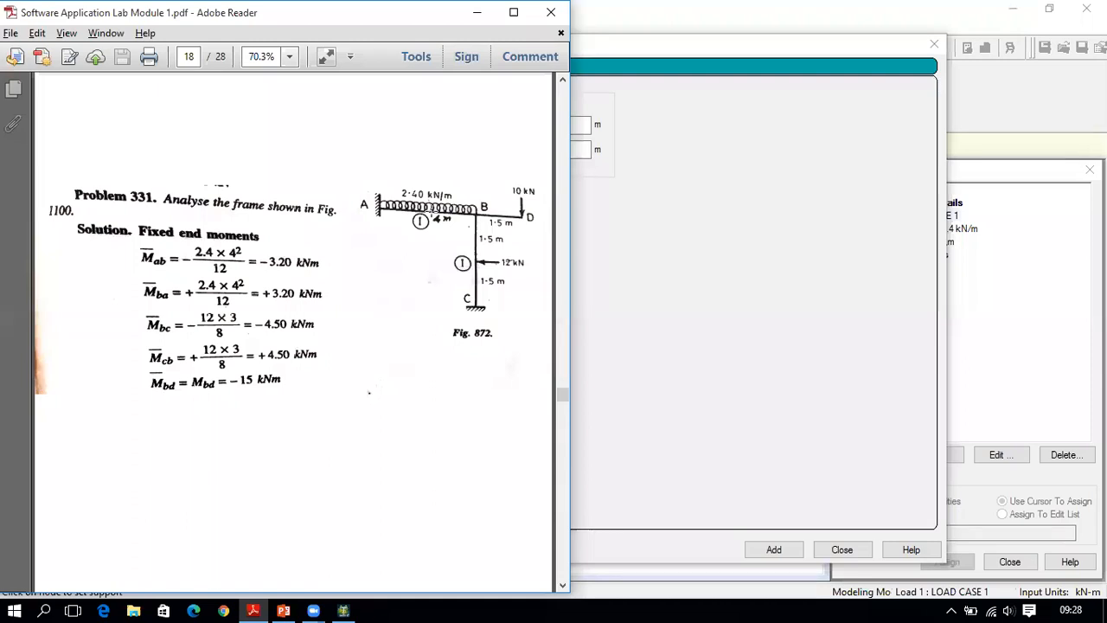
{"action": "key", "text": "alt+Tab"}
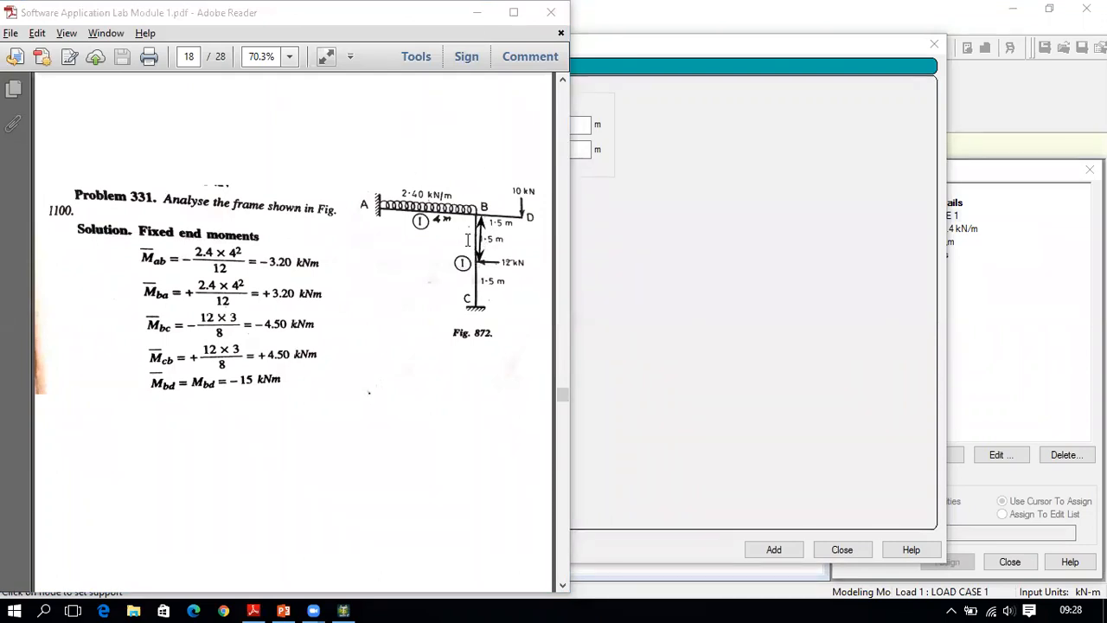
{"action": "left_click", "coordinate": [515, 238]}
{"action": "type", "text": "d1"}
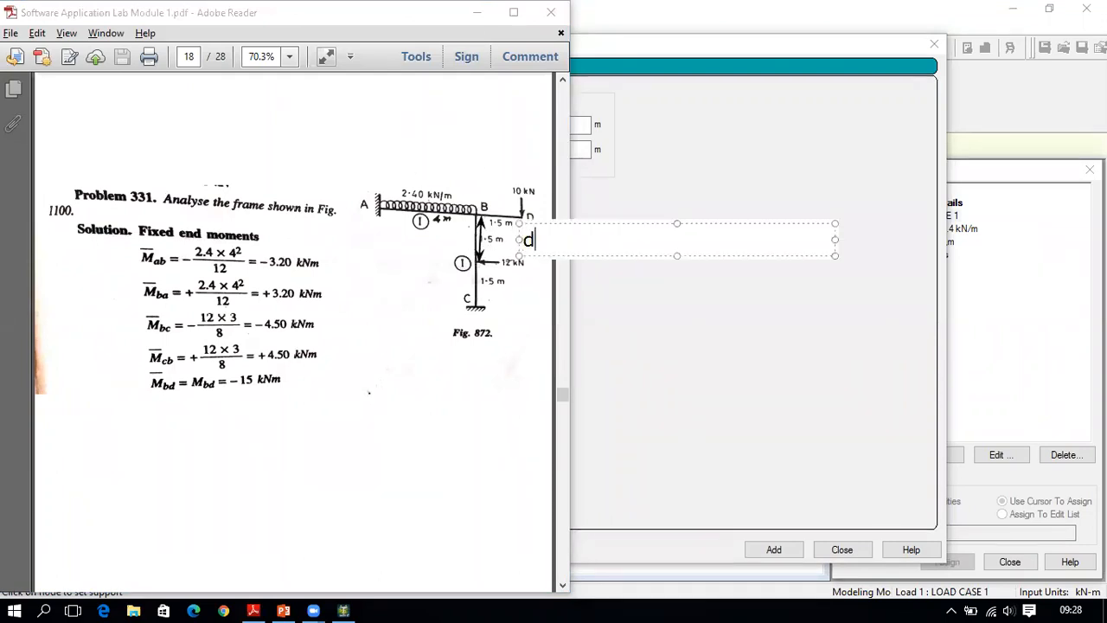
{"action": "left_click", "coordinate": [540, 301]}
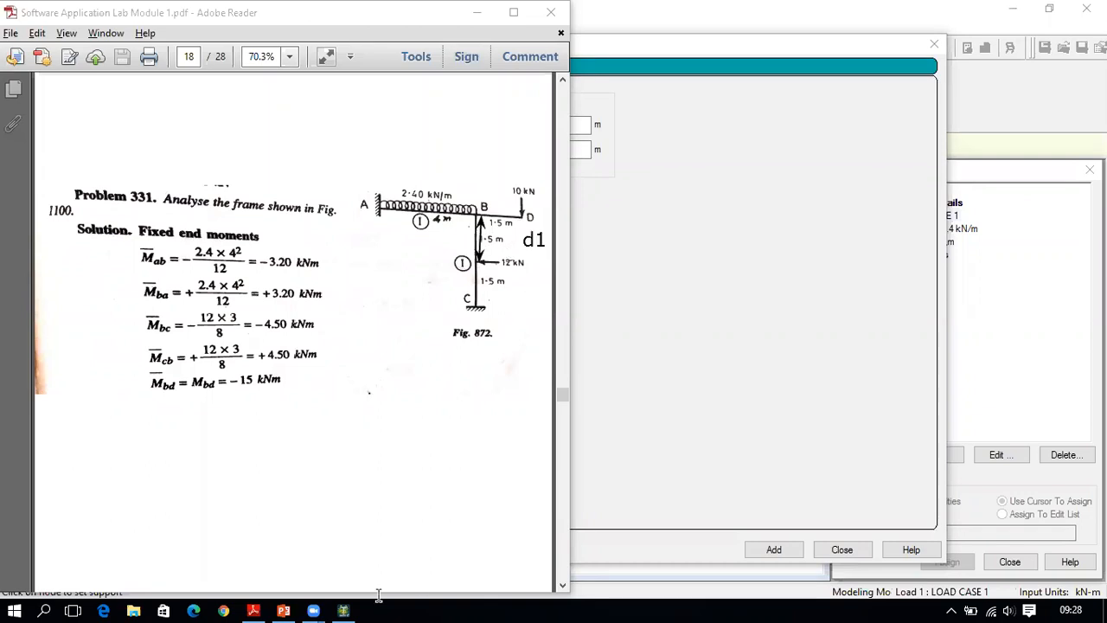
{"action": "mouse_move", "coordinate": [470, 221]}
{"action": "left_mouse_down"}
{"action": "mouse_move", "coordinate": [477, 247]}
{"action": "mouse_move", "coordinate": [609, 254]}
{"action": "left_mouse_up"}
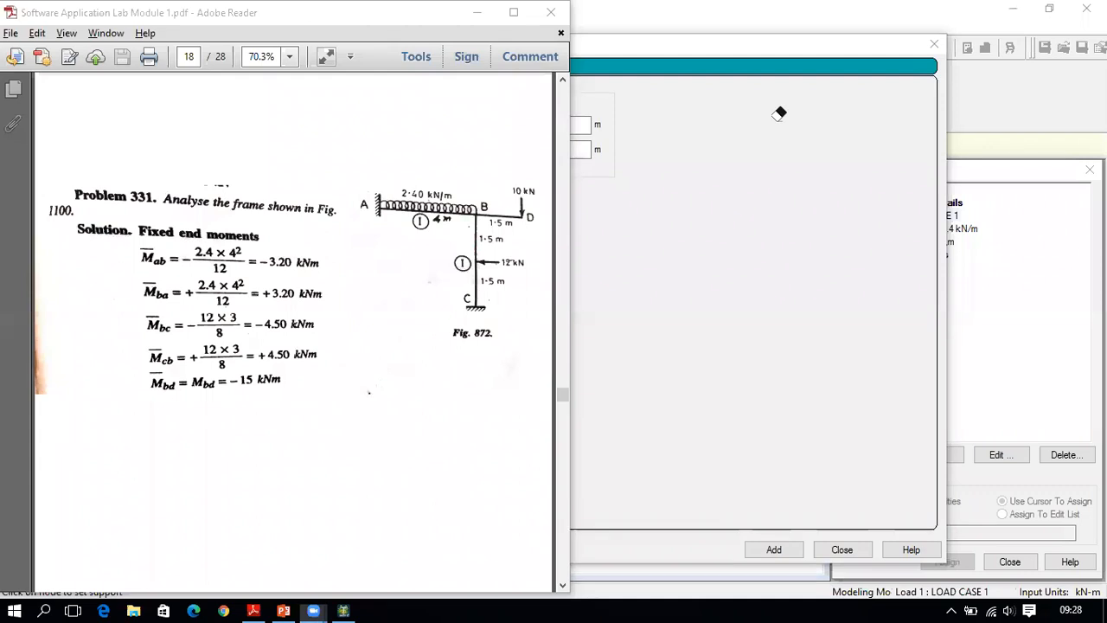
Step: Return to STAAD.Pro, set the concentrated force's d1 to 1.5 m and direction to GX, then add it and finish adding load items
{"action": "left_click", "coordinate": [818, 47]}
{"action": "left_click", "coordinate": [558, 124]}
{"action": "type", "text": "1"}
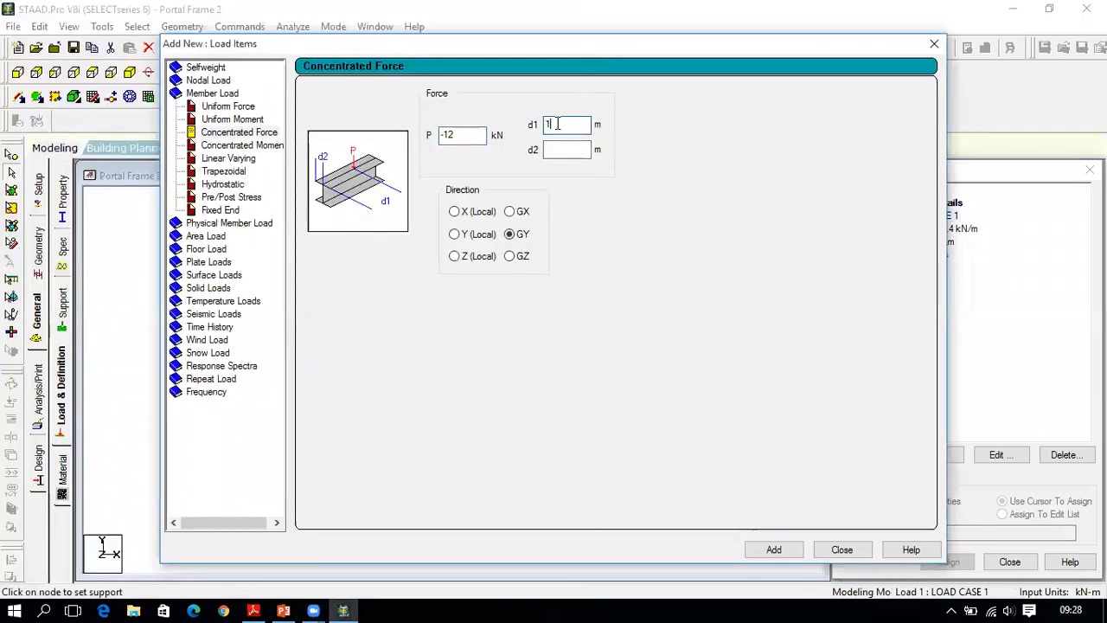
{"action": "type", "text": ".5"}
{"action": "left_click", "coordinate": [526, 212]}
{"action": "left_click", "coordinate": [801, 554]}
{"action": "left_click", "coordinate": [842, 550]}
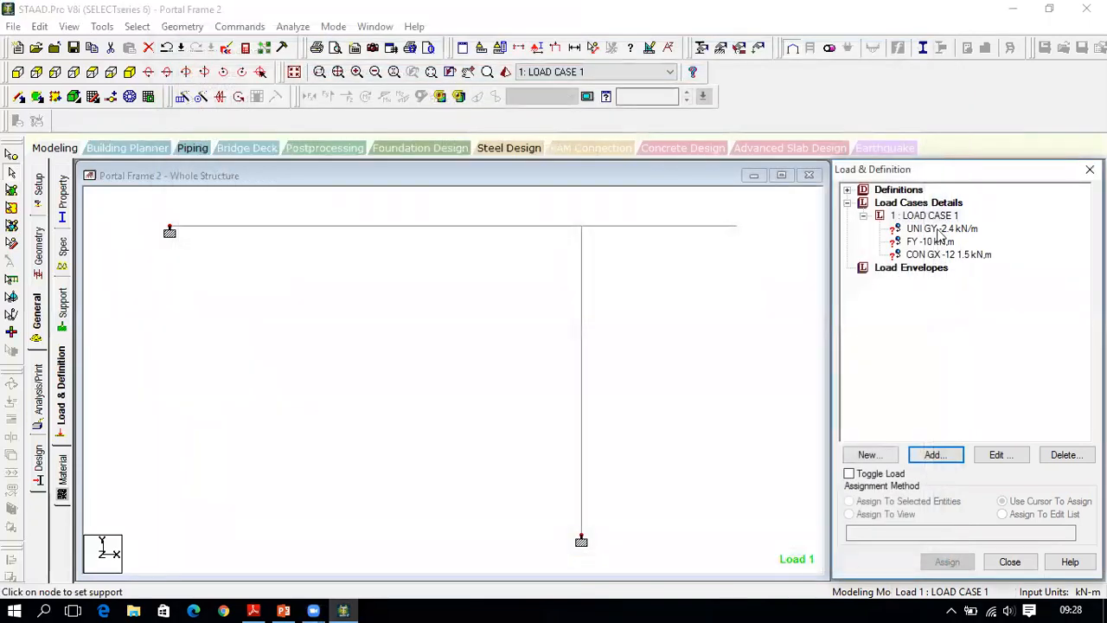
Step: Assign the -2.4 kN/m uniform load to beam 1, between the fixed support and the column joint
{"action": "left_click", "coordinate": [939, 230]}
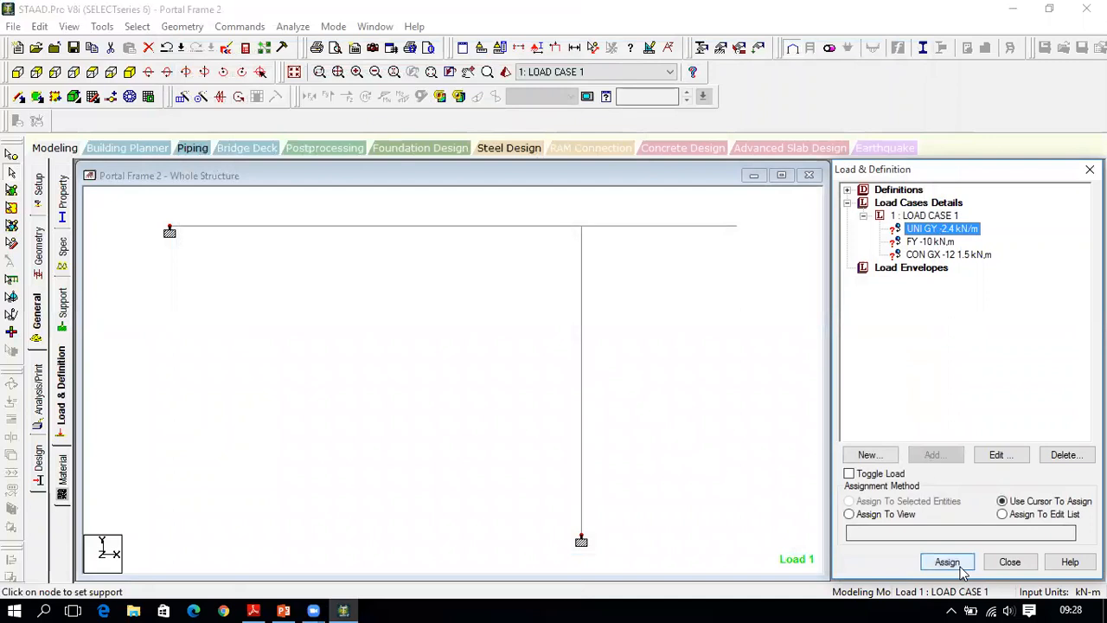
{"action": "left_click", "coordinate": [947, 561]}
{"action": "left_click", "coordinate": [435, 226]}
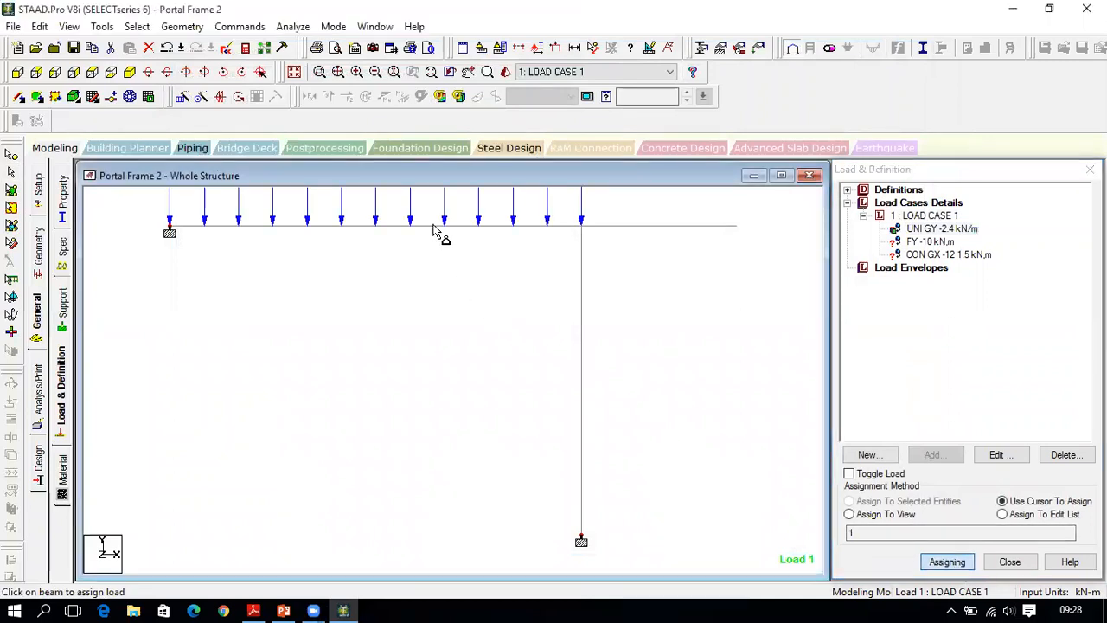
Step: Assign the -10 kN FY nodal load to node 3 at the free end of the overhang
{"action": "left_click", "coordinate": [927, 243]}
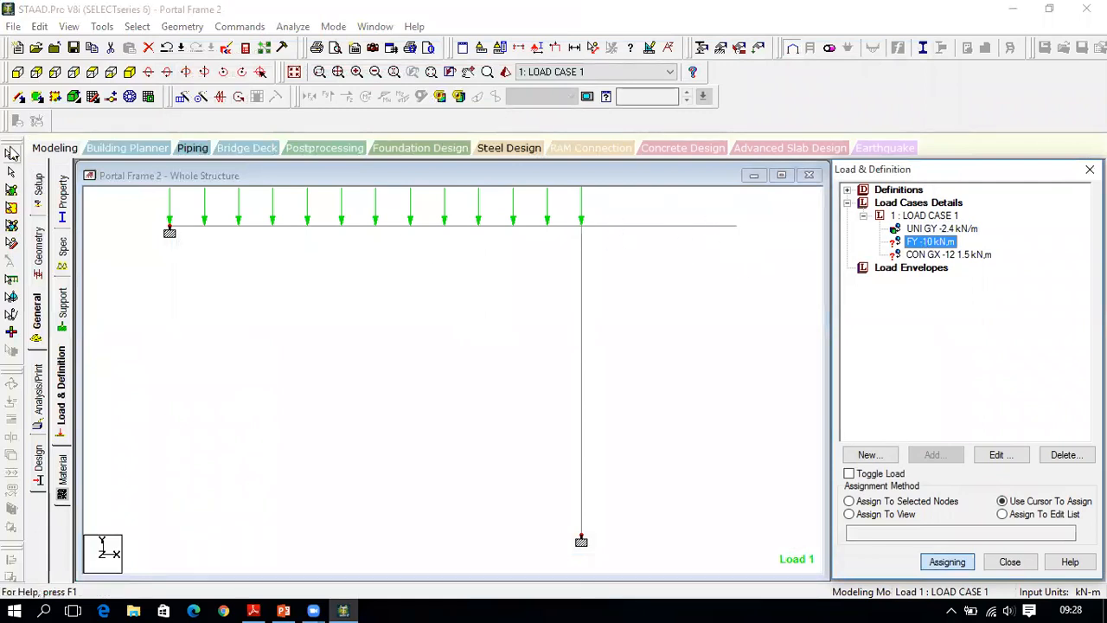
{"action": "left_click", "coordinate": [11, 156]}
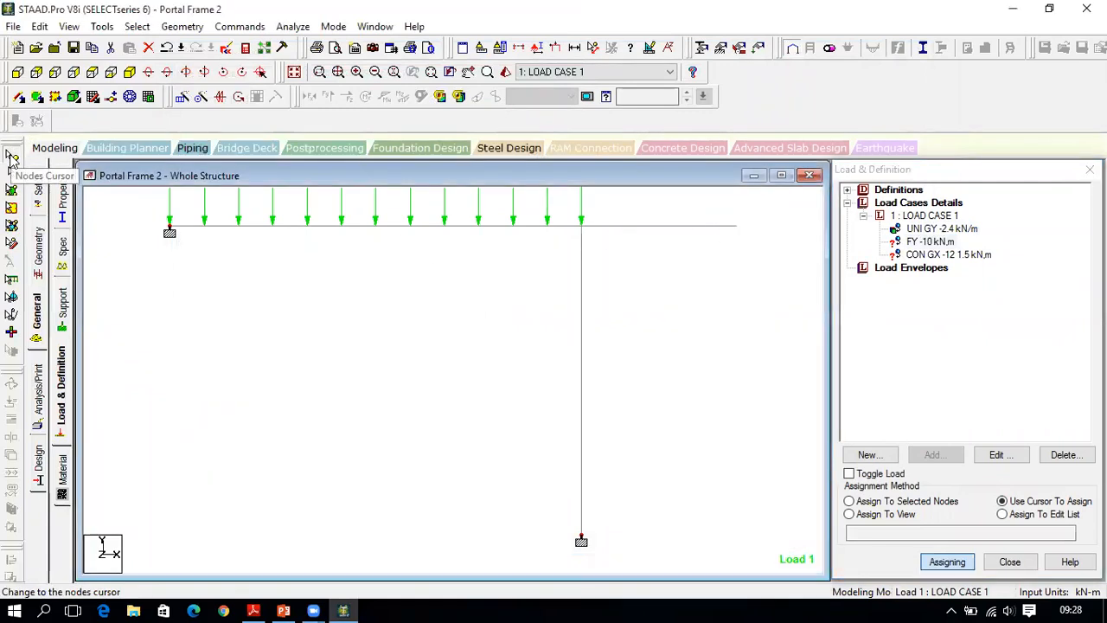
{"action": "left_click", "coordinate": [737, 227]}
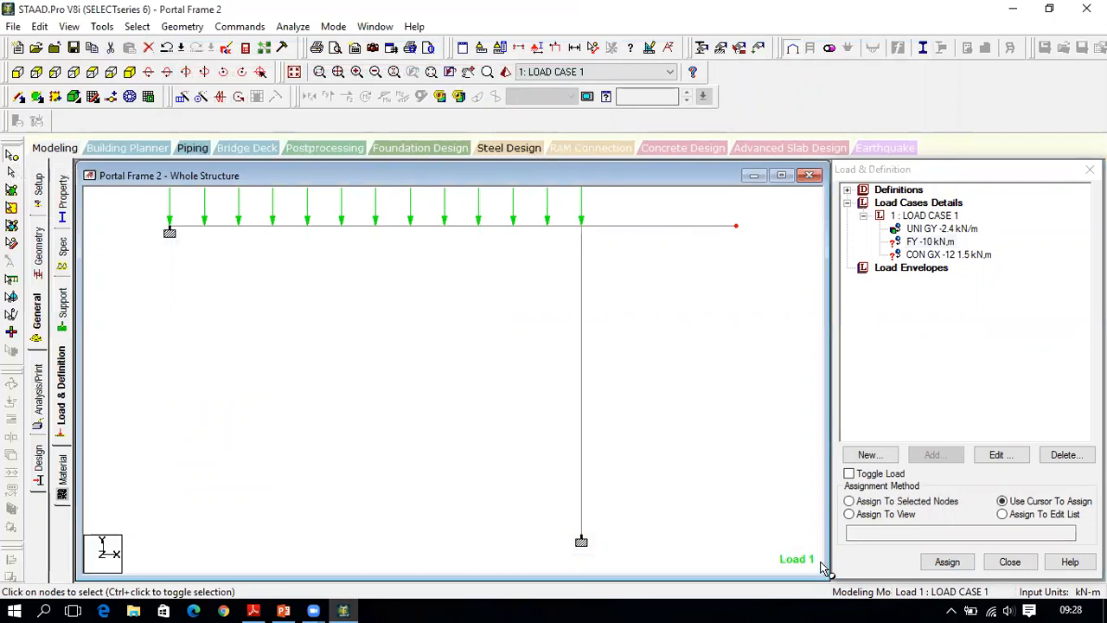
{"action": "left_click", "coordinate": [929, 242]}
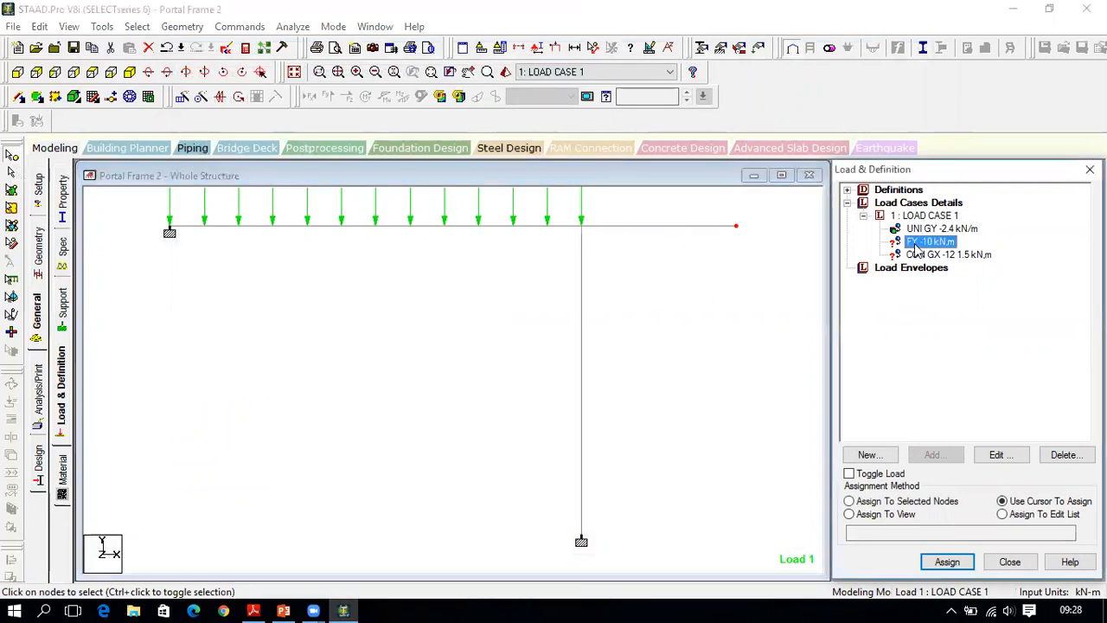
{"action": "left_click", "coordinate": [951, 562]}
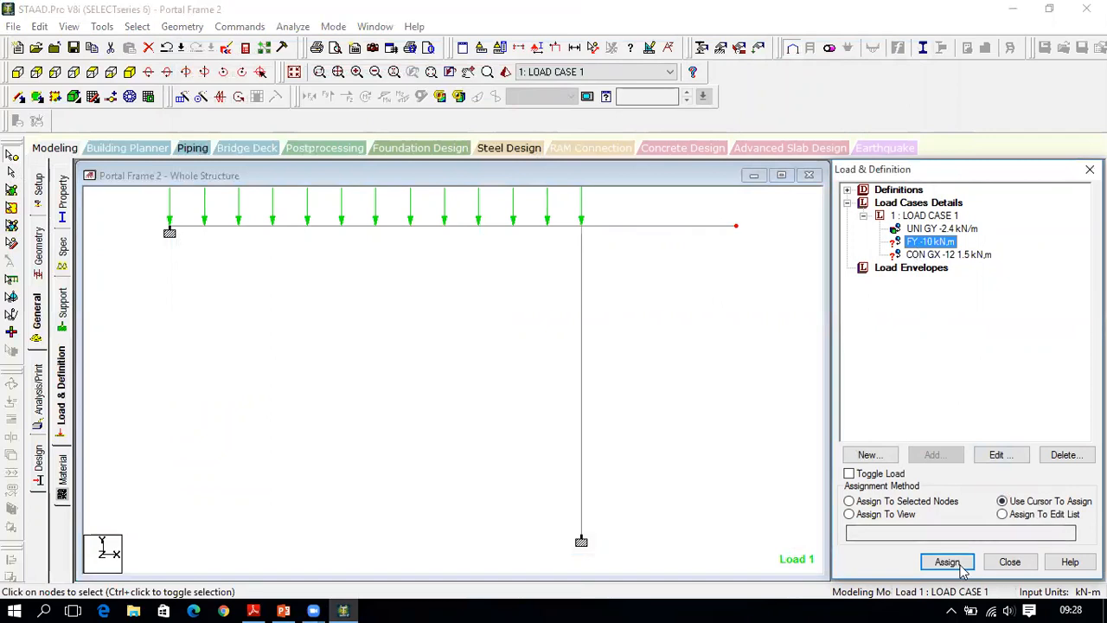
{"action": "left_click", "coordinate": [738, 229]}
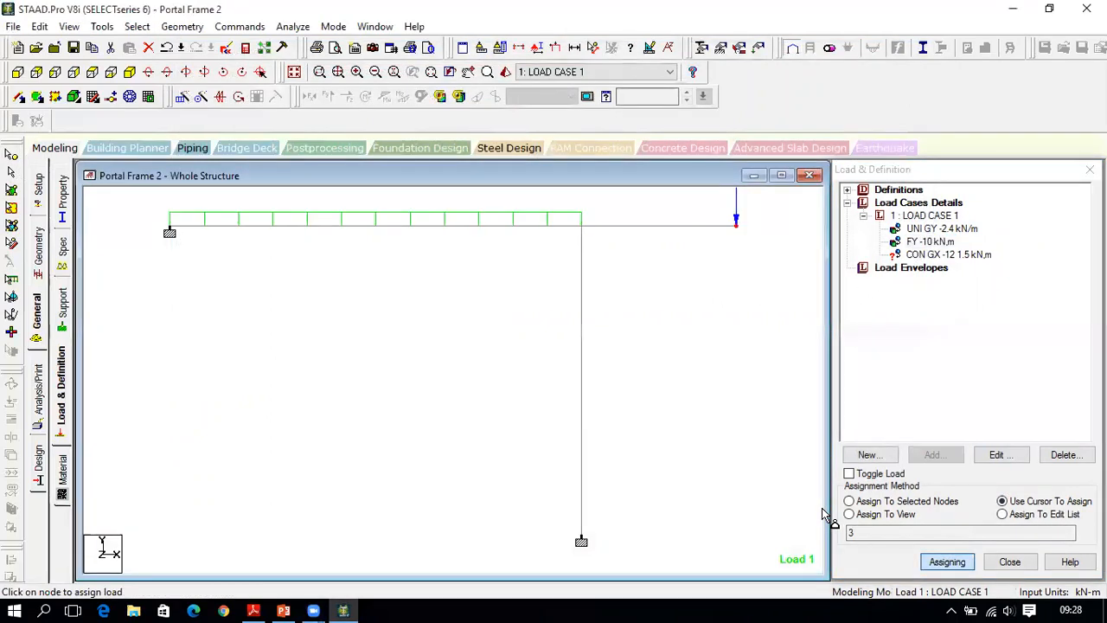
Step: Assign the -12 kN GX concentrated load to the column, beam 2, and close the load definitions
{"action": "left_click", "coordinate": [943, 256]}
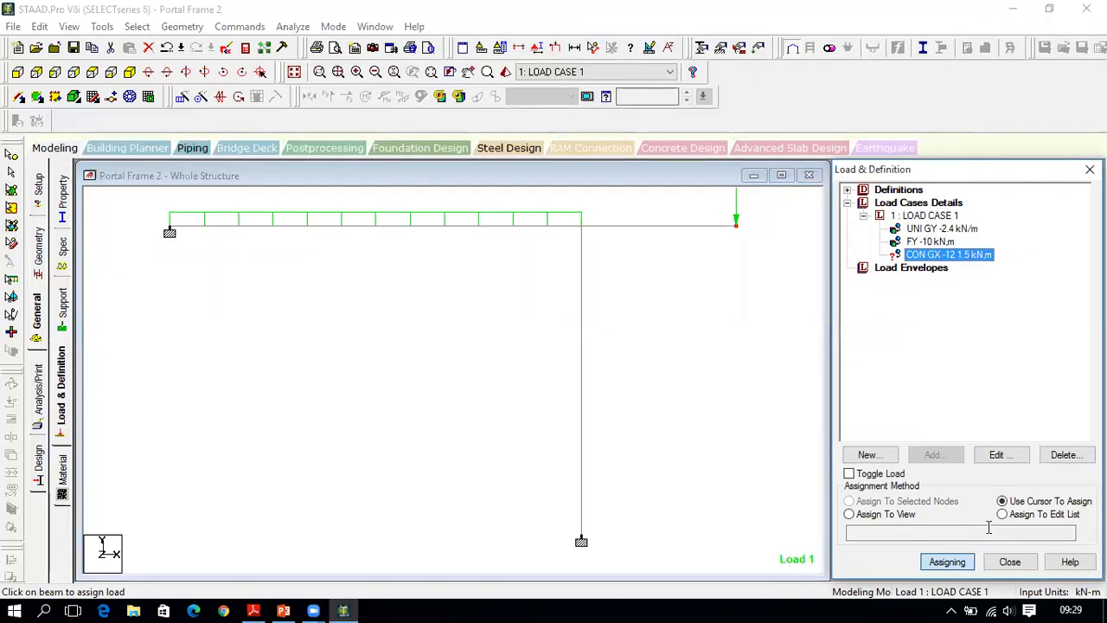
{"action": "left_click", "coordinate": [947, 562]}
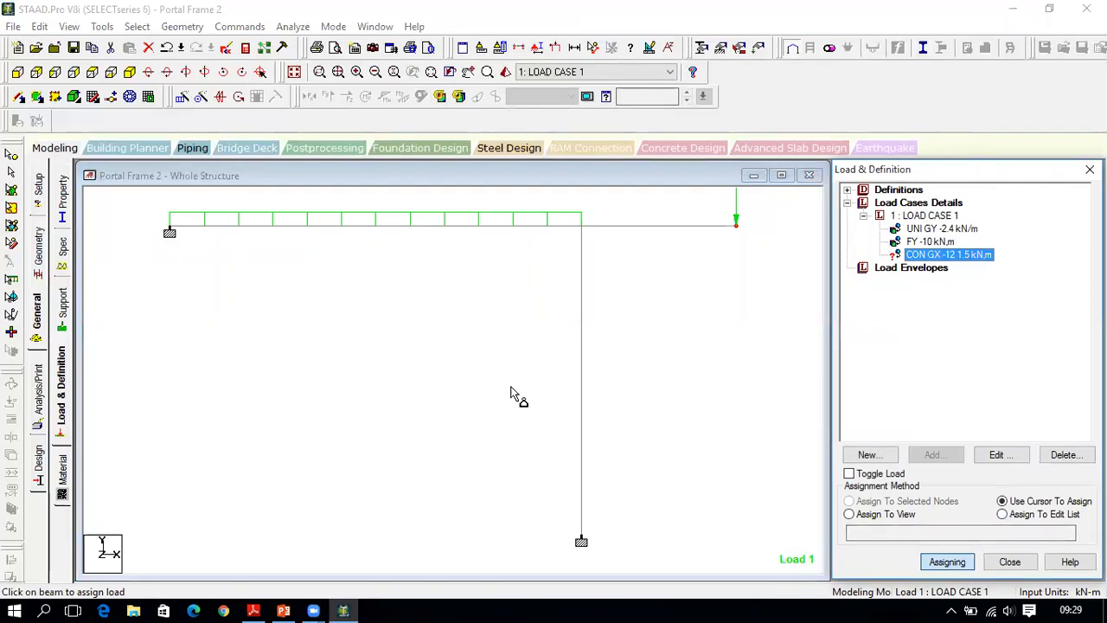
{"action": "left_click", "coordinate": [581, 400]}
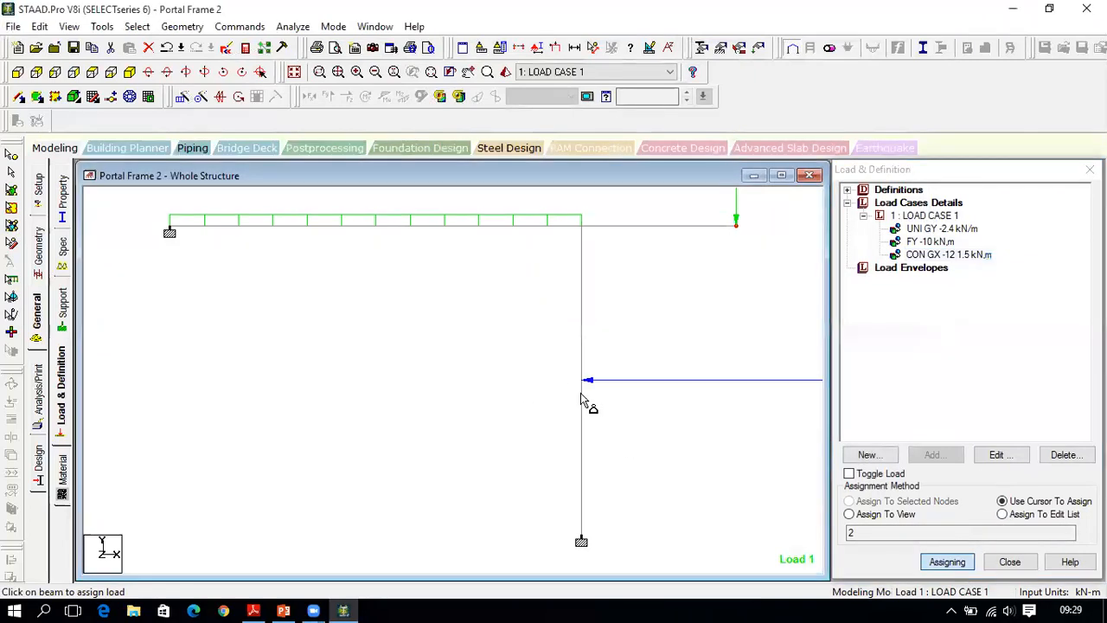
{"action": "left_click", "coordinate": [1010, 562]}
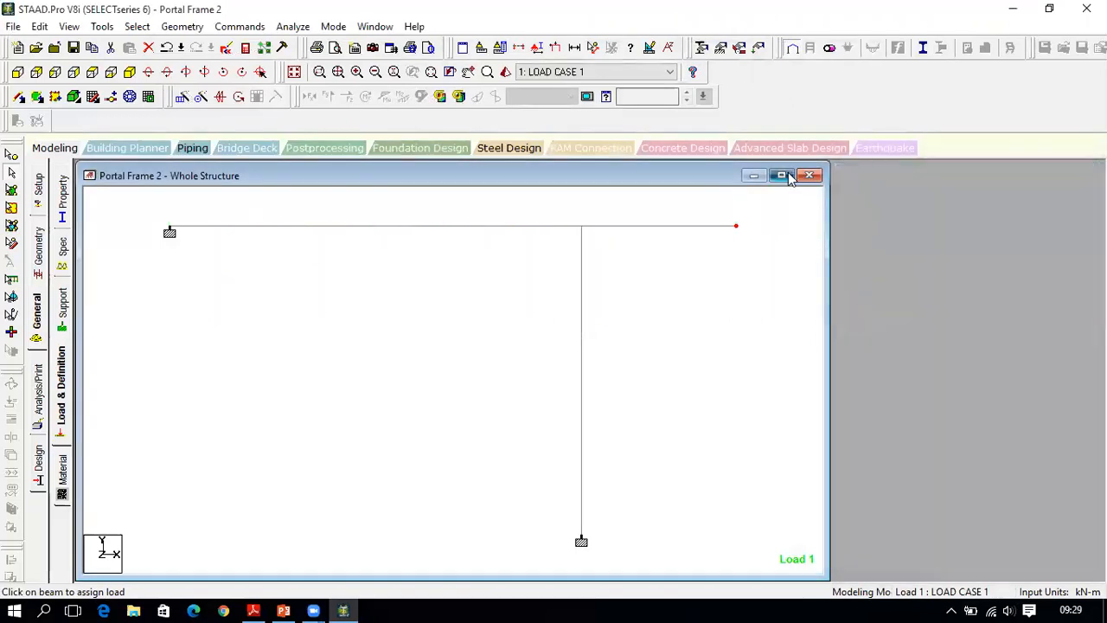
{"action": "left_click", "coordinate": [781, 176]}
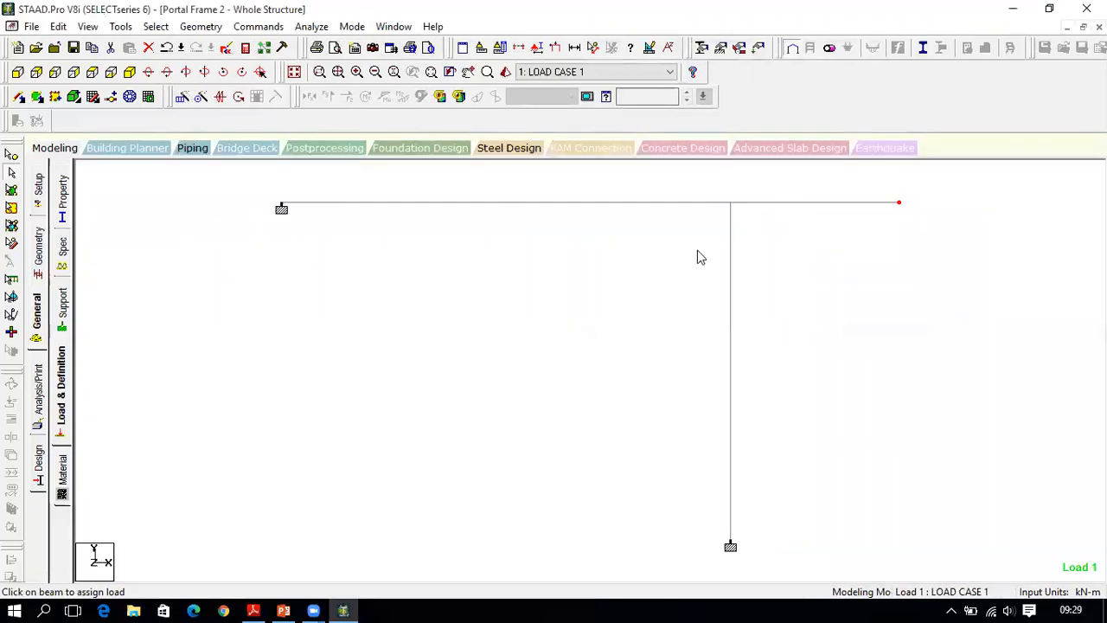
Step: Display the applied loads on the frame and turn on the load value labels
{"action": "left_click", "coordinate": [555, 49]}
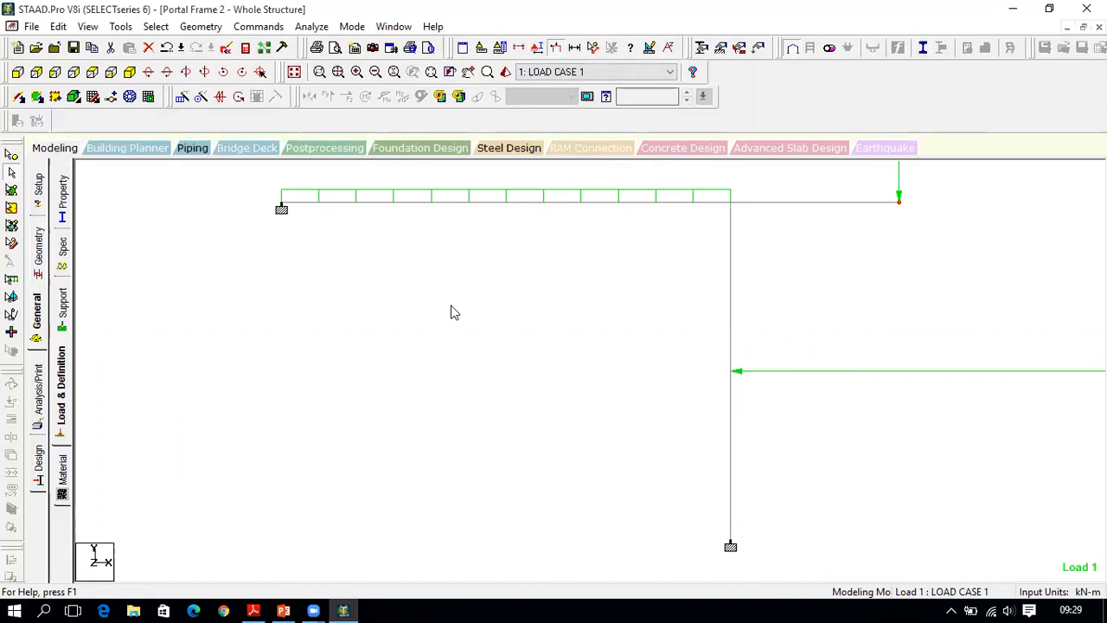
{"action": "right_click", "coordinate": [364, 270]}
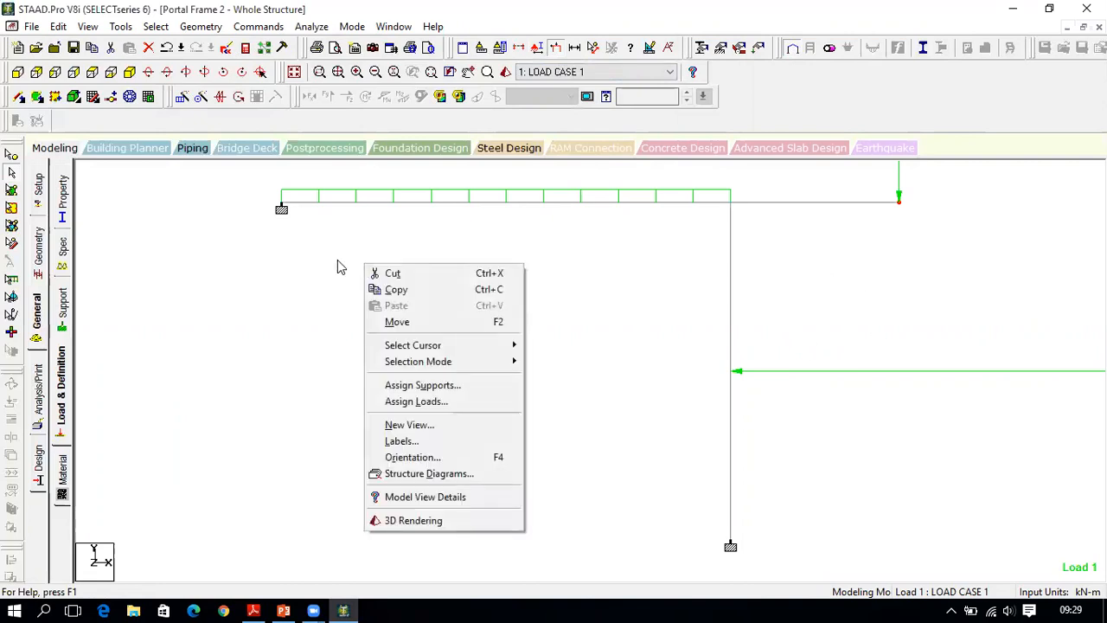
{"action": "right_click", "coordinate": [340, 267]}
{"action": "left_click", "coordinate": [410, 441]}
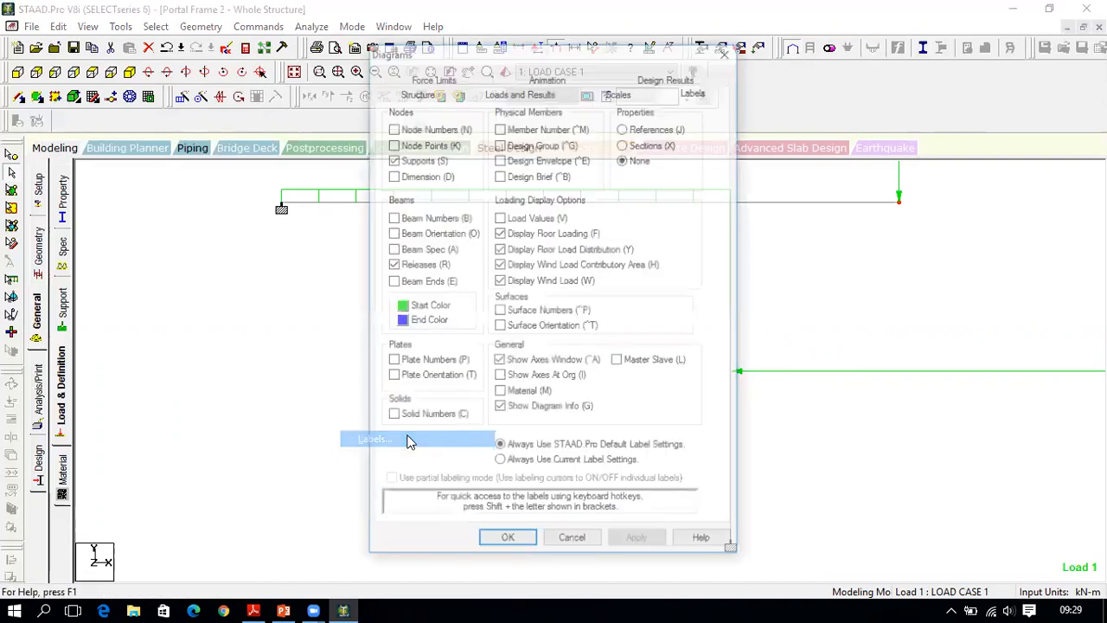
{"action": "left_click", "coordinate": [523, 218]}
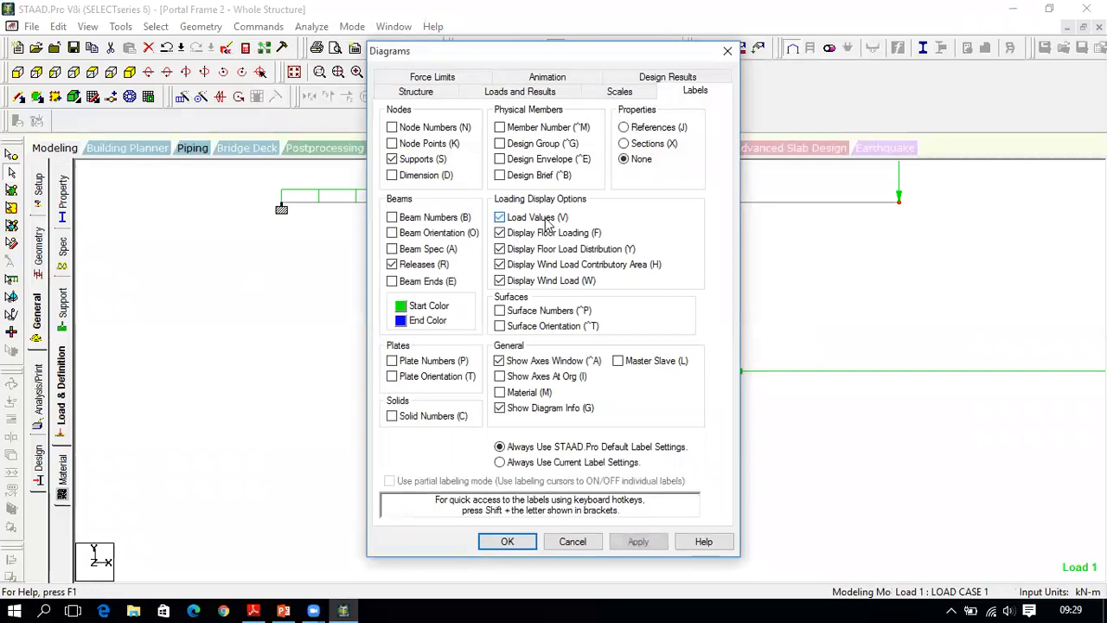
Step: Set the point force load scale to 70 kN per m and apply the diagram settings
{"action": "left_click", "coordinate": [619, 90]}
{"action": "left_click_drag", "start_coordinate": [487, 130], "coordinate": [377, 122]}
{"action": "type", "text": "70"}
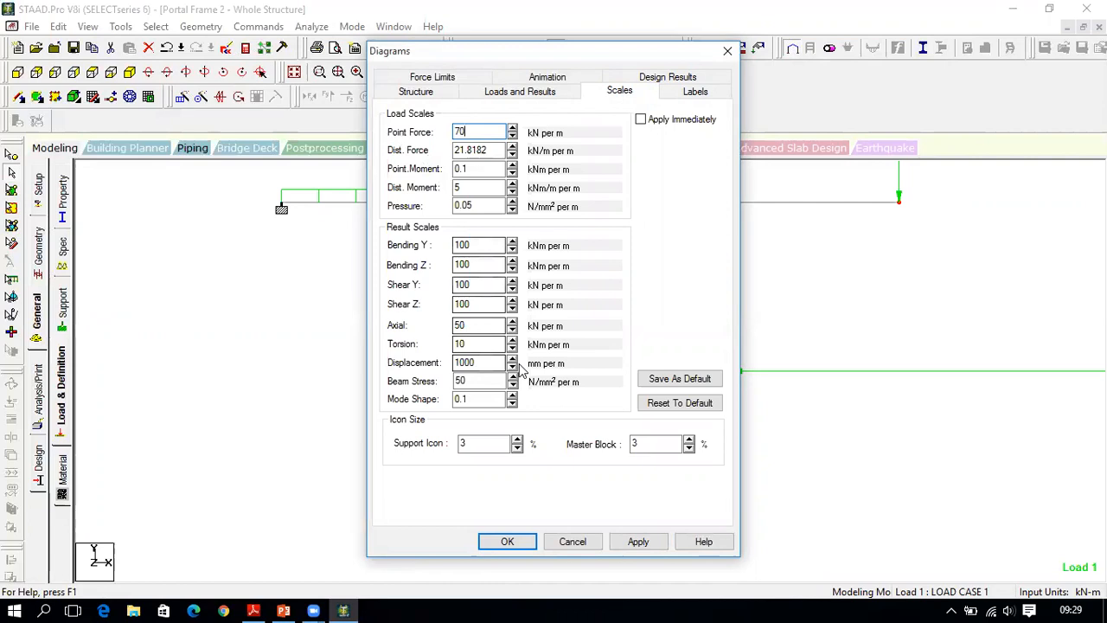
{"action": "left_click", "coordinate": [638, 541]}
{"action": "left_click", "coordinate": [508, 541]}
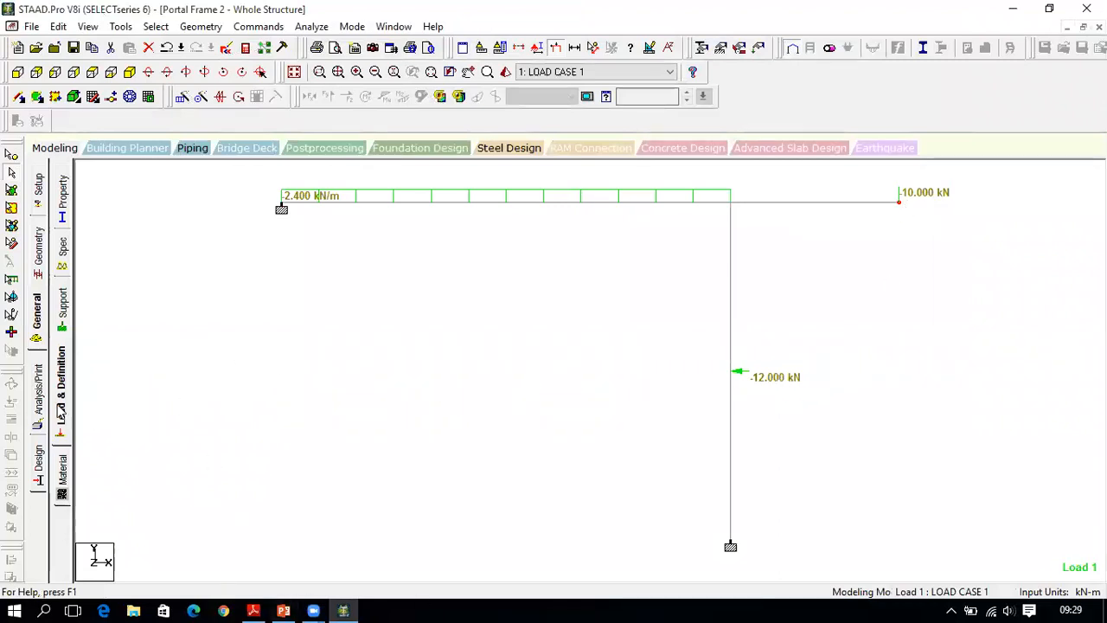
Step: Add a Perform Analysis command with the No Print option and run the analysis
{"action": "left_click", "coordinate": [39, 402]}
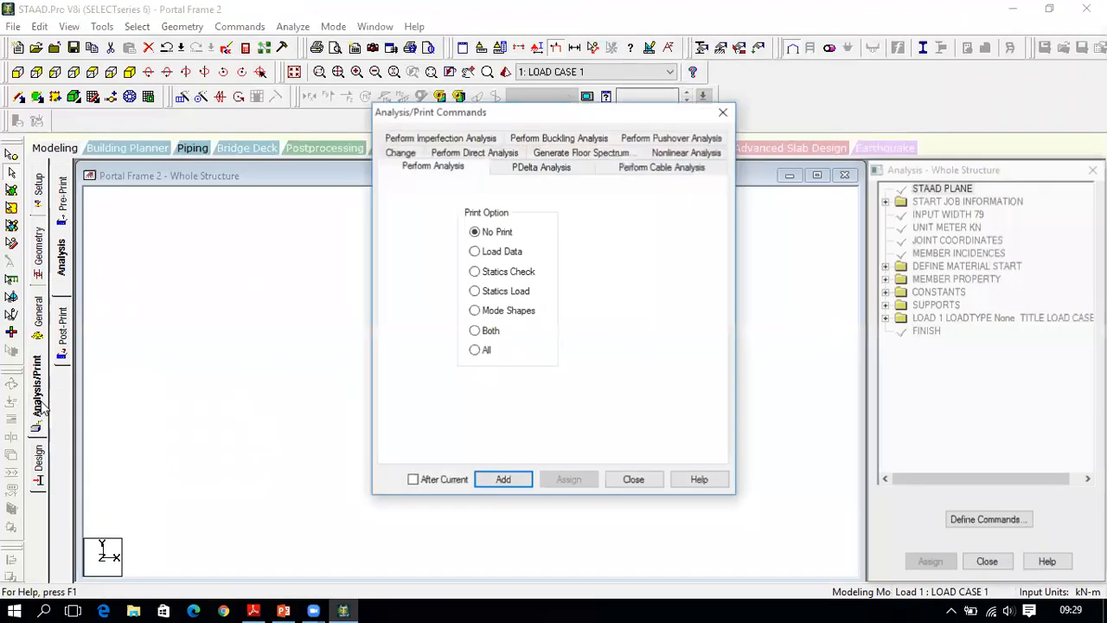
{"action": "left_click", "coordinate": [511, 483]}
{"action": "left_click", "coordinate": [645, 481]}
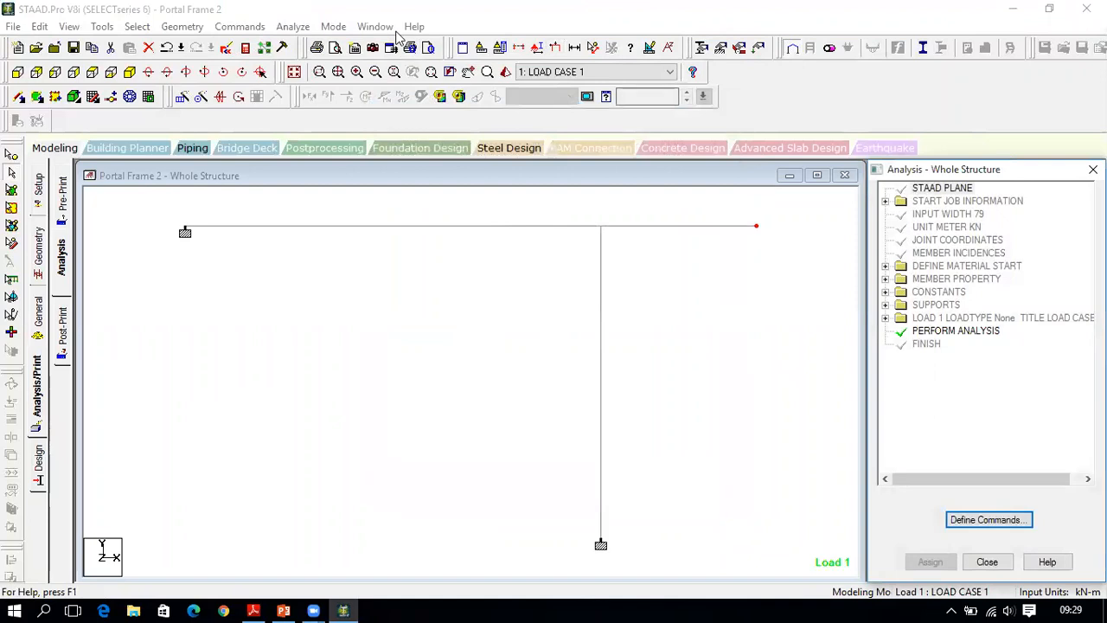
{"action": "left_click", "coordinate": [294, 26]}
{"action": "left_click", "coordinate": [309, 43]}
{"action": "left_click", "coordinate": [446, 330]}
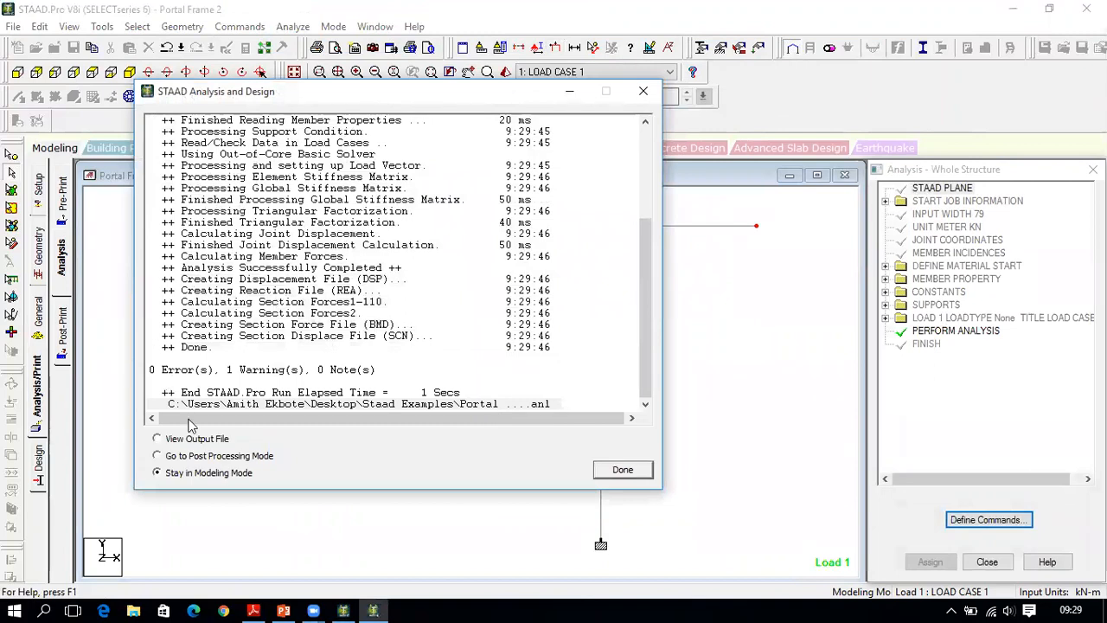
Step: Go to Post Processing Mode with LOAD CASE 1 as the selected result case
{"action": "left_click", "coordinate": [206, 459]}
{"action": "left_click", "coordinate": [623, 470]}
{"action": "left_click", "coordinate": [603, 296]}
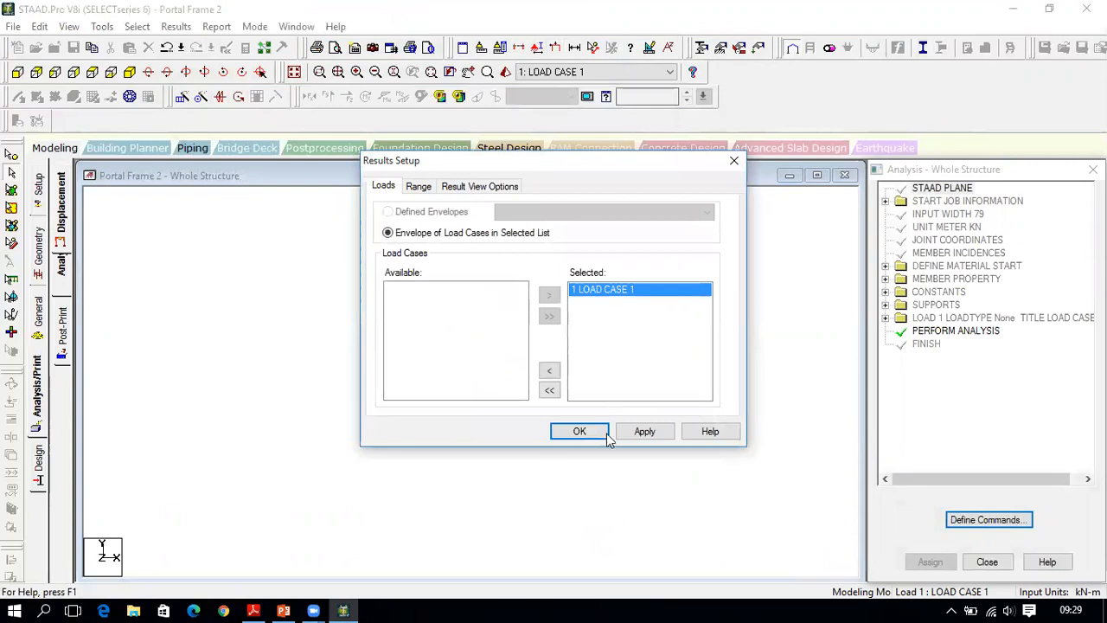
{"action": "left_click", "coordinate": [580, 431]}
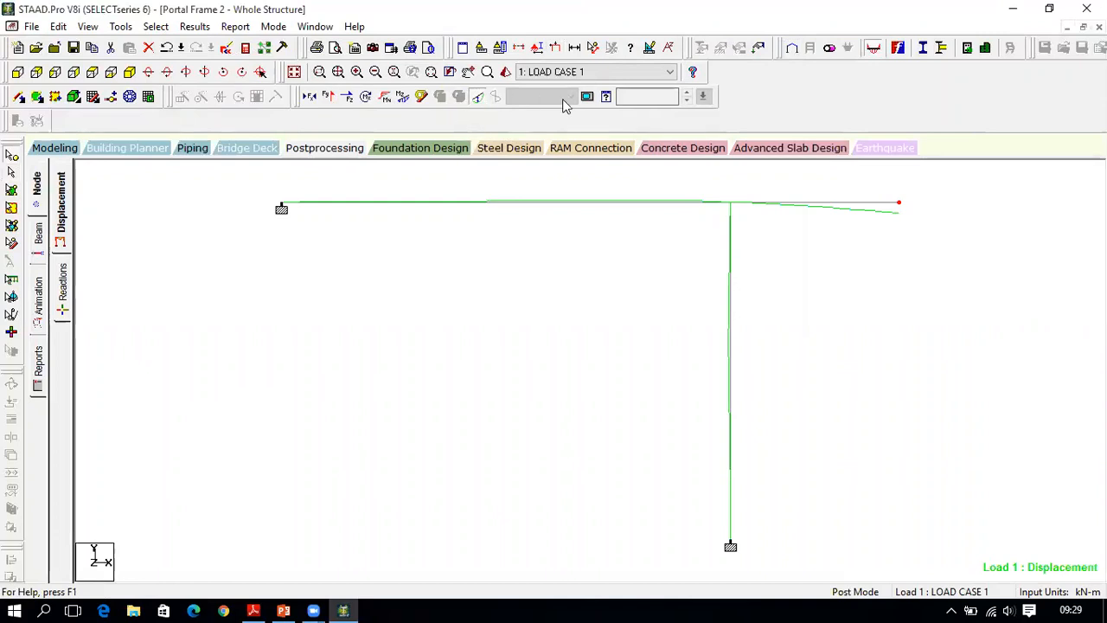
Step: Hide the displacement diagram and enable automatic scaling of the results, including shear and bending
{"action": "left_click", "coordinate": [483, 98]}
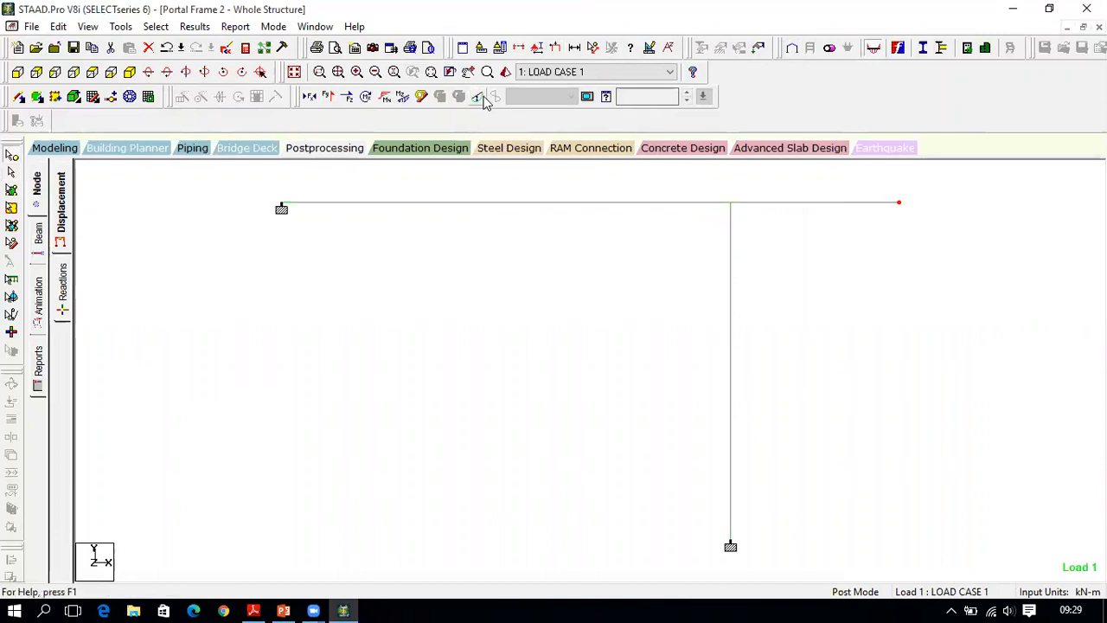
{"action": "left_click", "coordinate": [605, 97]}
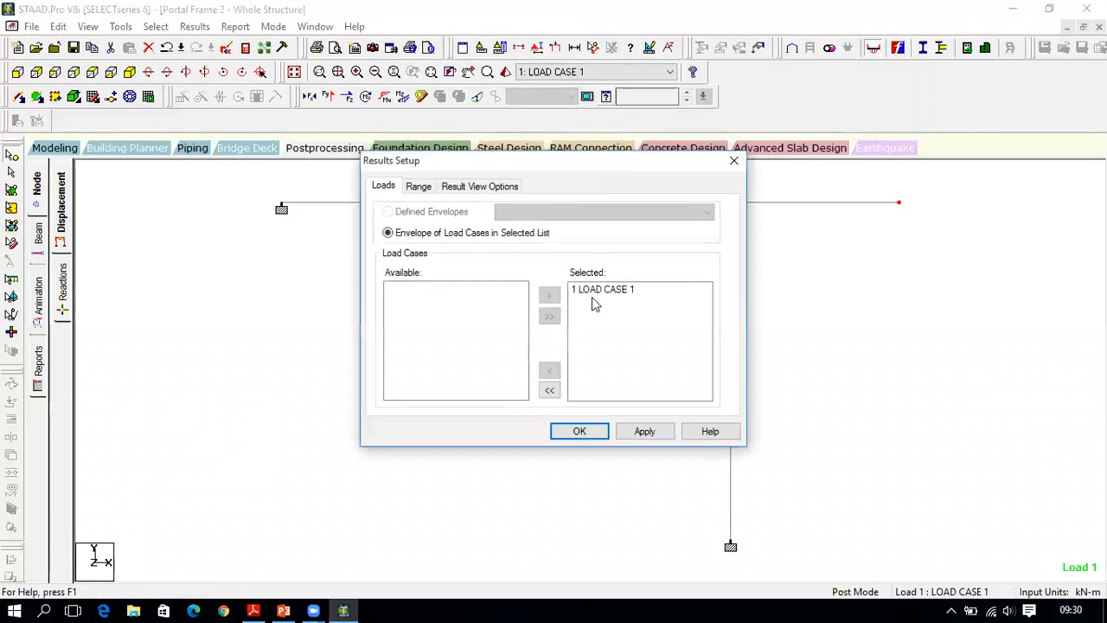
{"action": "left_click", "coordinate": [442, 189]}
{"action": "left_click", "coordinate": [445, 252]}
{"action": "left_click", "coordinate": [475, 351]}
{"action": "left_click", "coordinate": [476, 372]}
{"action": "left_click", "coordinate": [580, 431]}
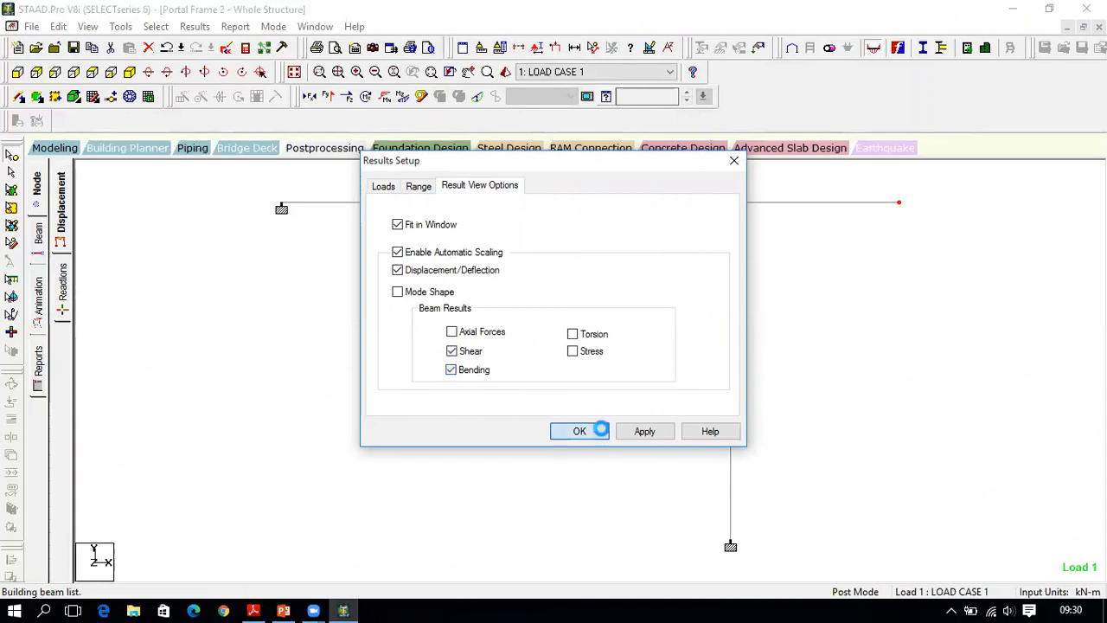
Step: Display the Bending Z diagram and annotate its values at the beam ends and mid points
{"action": "left_click", "coordinate": [402, 97]}
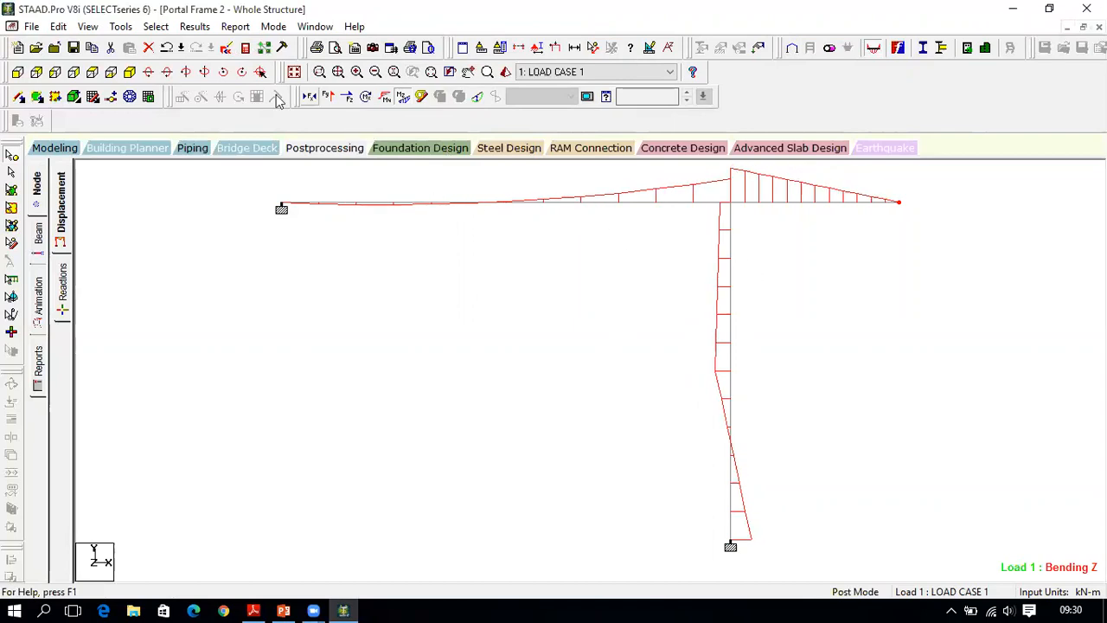
{"action": "left_click", "coordinate": [187, 31]}
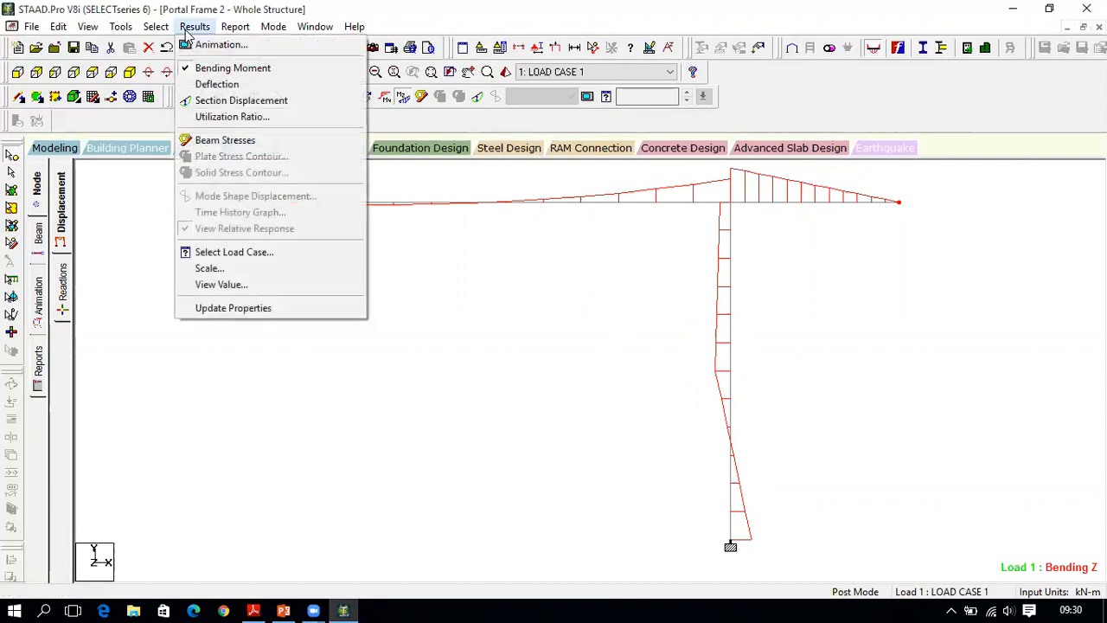
{"action": "left_click", "coordinate": [300, 283]}
{"action": "left_click", "coordinate": [492, 184]}
{"action": "left_click", "coordinate": [464, 222]}
{"action": "left_click", "coordinate": [569, 220]}
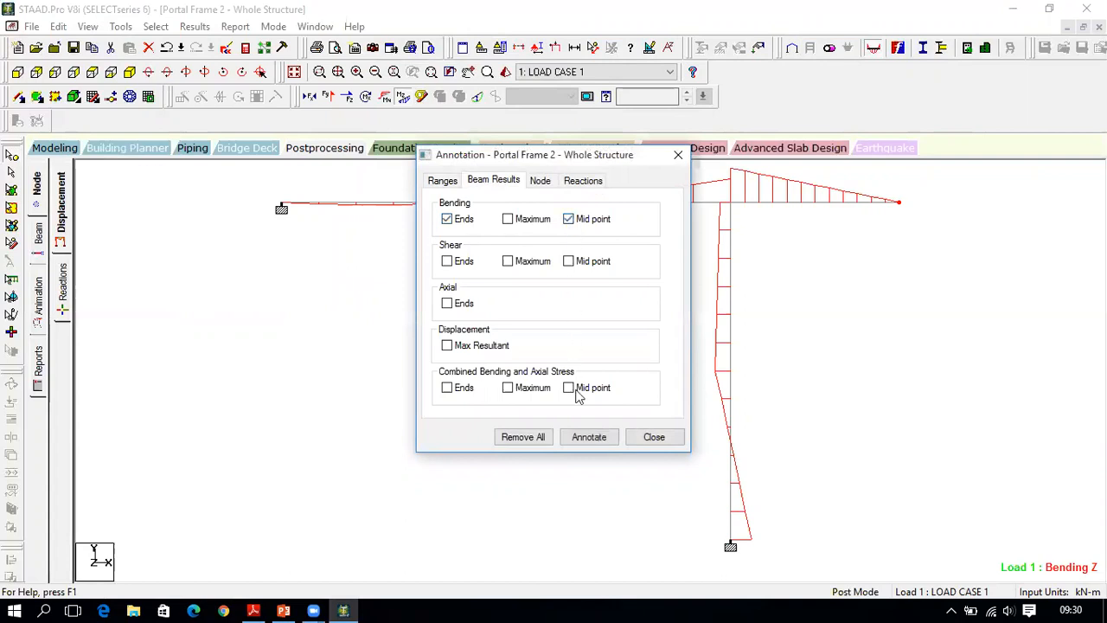
{"action": "left_click", "coordinate": [654, 437]}
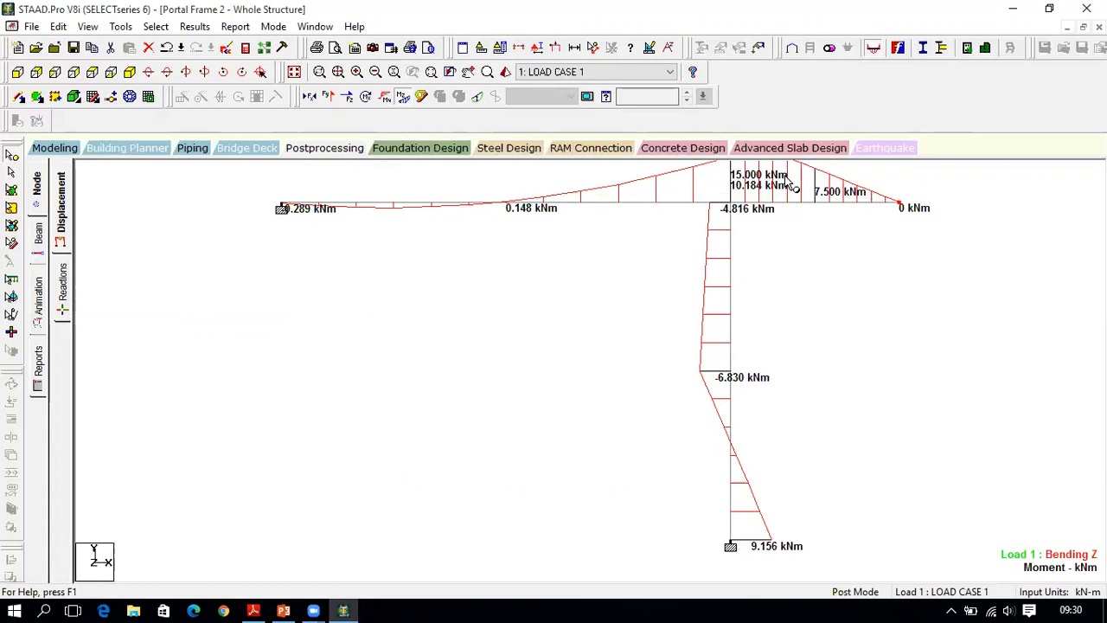
Step: Compare the annotated bending moment diagram with Fig. 1101 in the Software Application Lab Module 1 PDF in Adobe Reader, and return to STAAD.Pro
{"action": "left_click", "coordinate": [469, 72]}
{"action": "left_click_drag", "start_coordinate": [741, 214], "coordinate": [730, 278]}
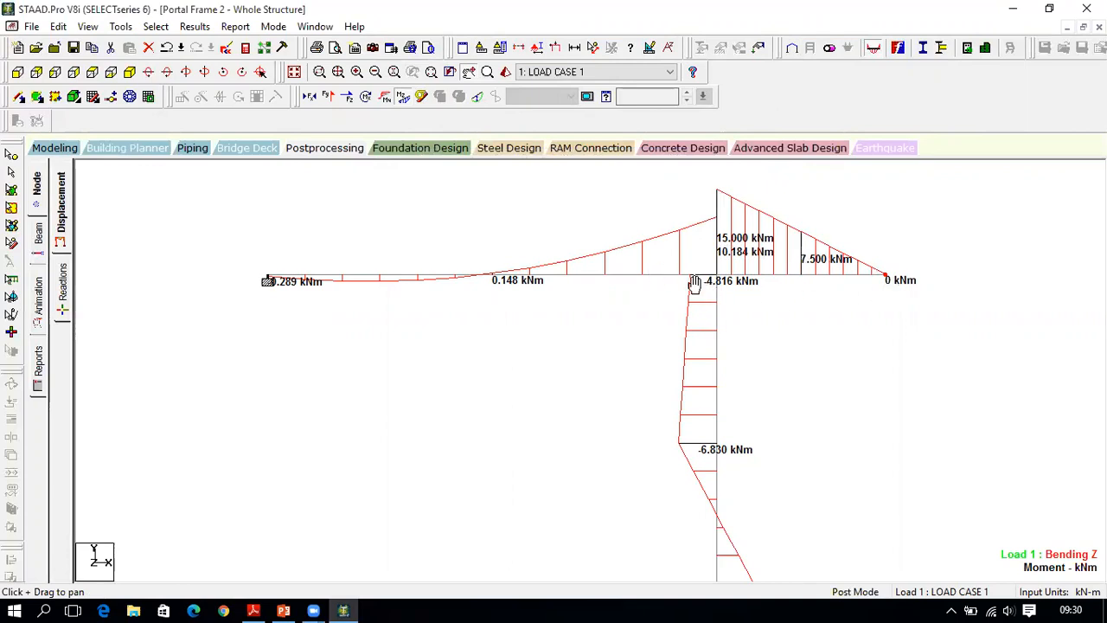
{"action": "left_click_drag", "start_coordinate": [745, 337], "coordinate": [746, 299]}
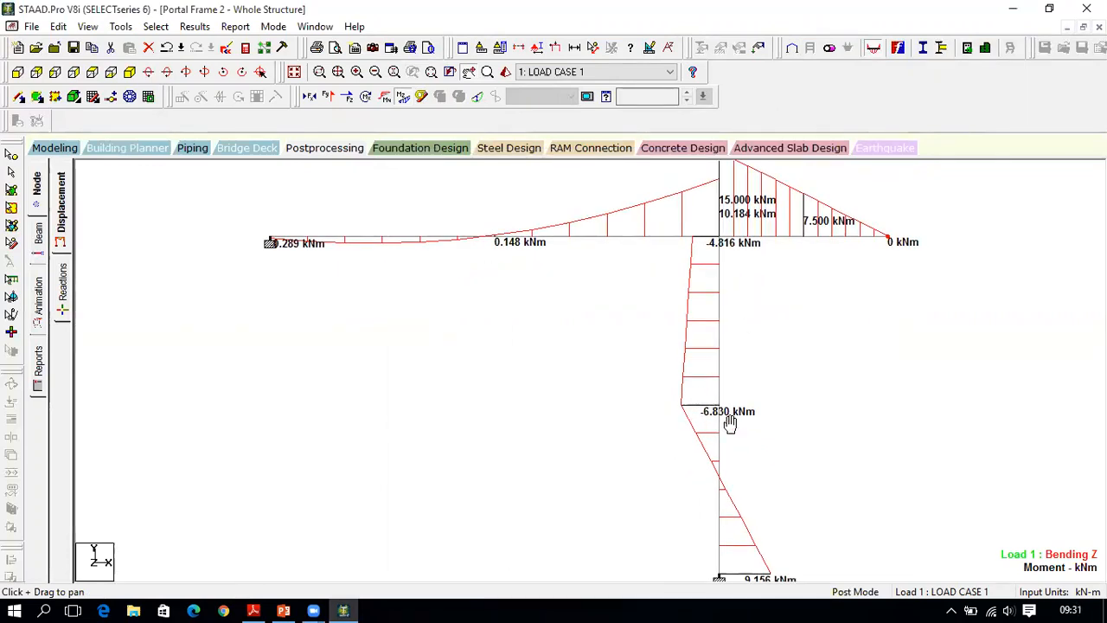
{"action": "left_click_drag", "start_coordinate": [768, 418], "coordinate": [766, 405]}
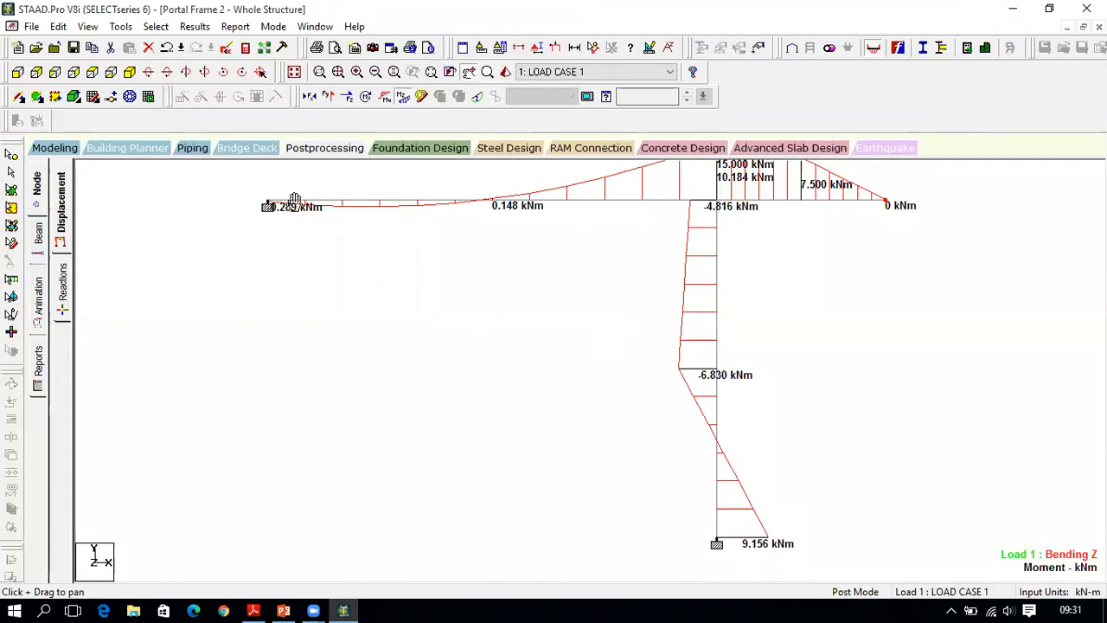
{"action": "left_click", "coordinate": [252, 610]}
{"action": "scroll", "coordinate": [403, 275], "scroll_direction": "down", "scroll_amount": 10}
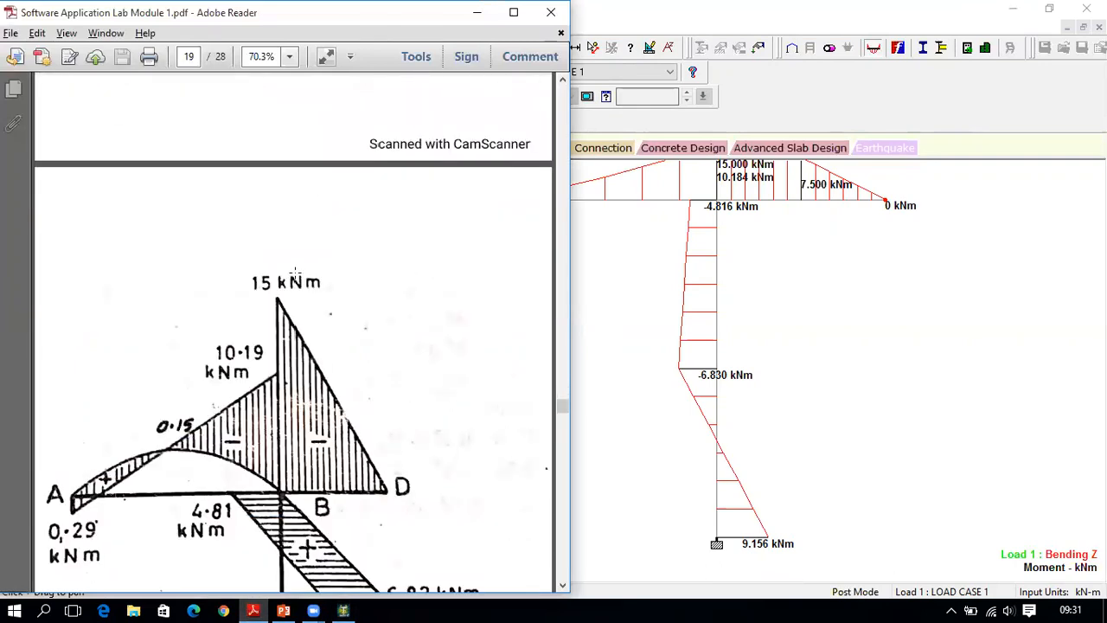
{"action": "left_click", "coordinate": [761, 240]}
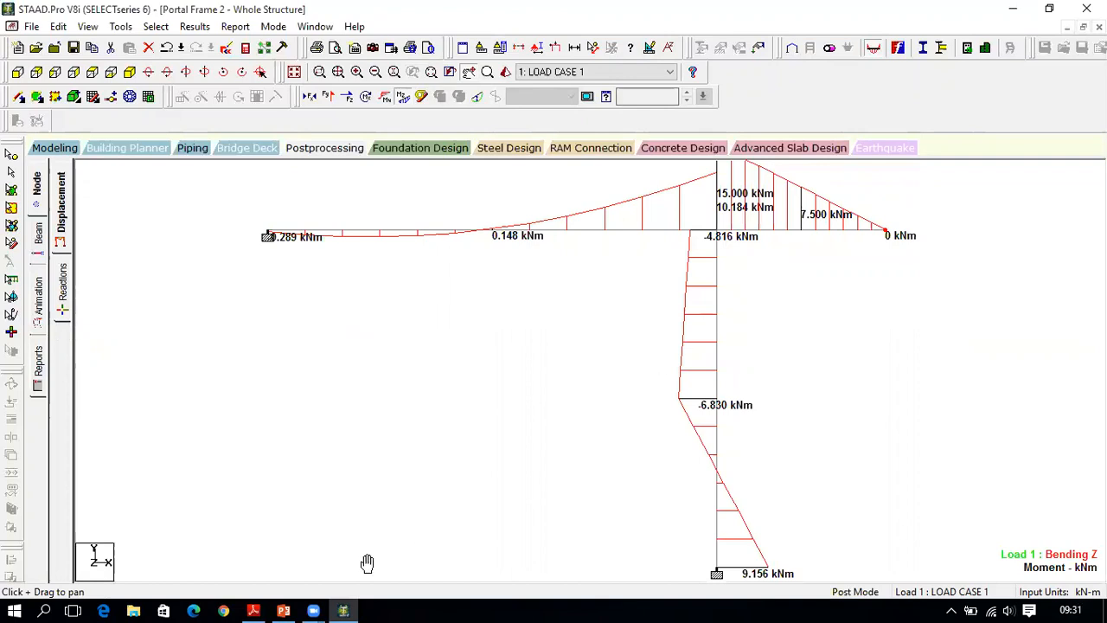
{"action": "left_click", "coordinate": [253, 610]}
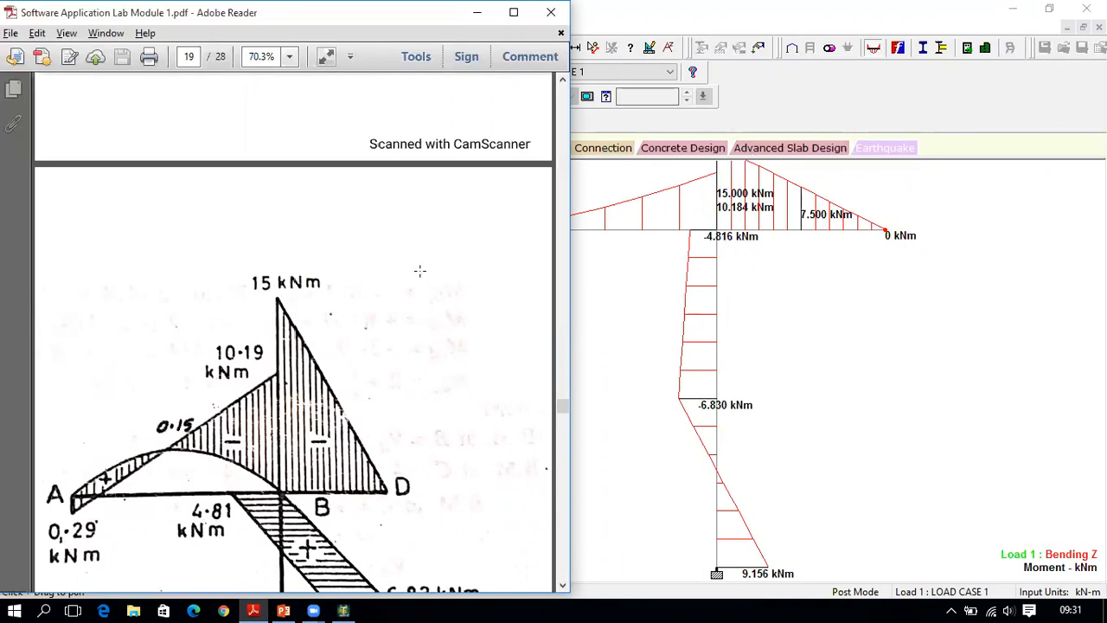
{"action": "scroll", "coordinate": [403, 290], "scroll_direction": "down", "scroll_amount": 5}
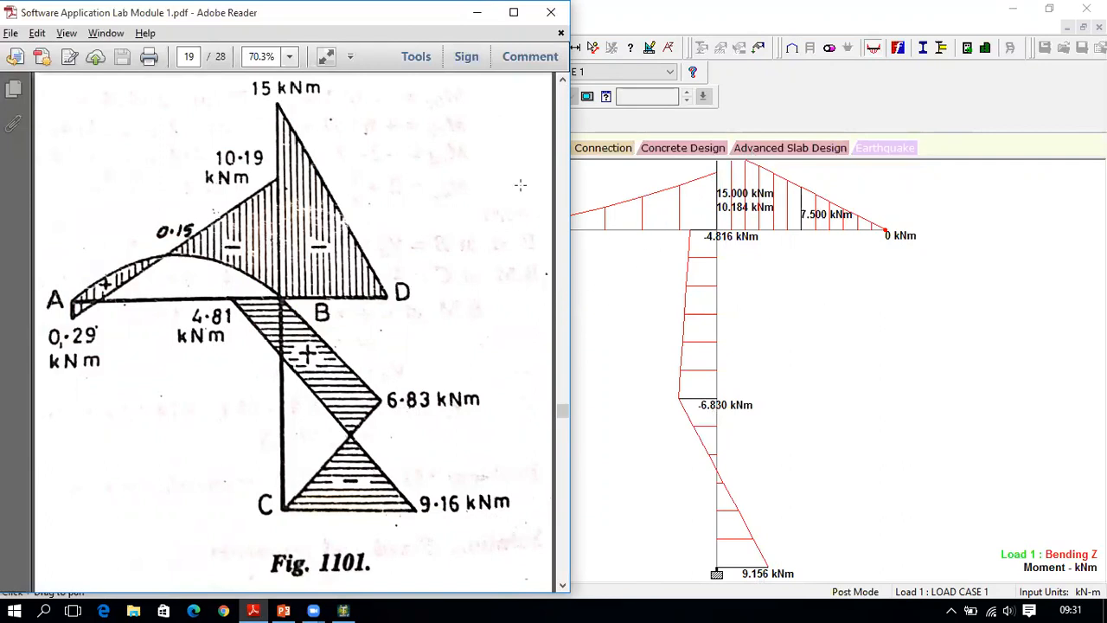
{"action": "double_click", "coordinate": [449, 32]}
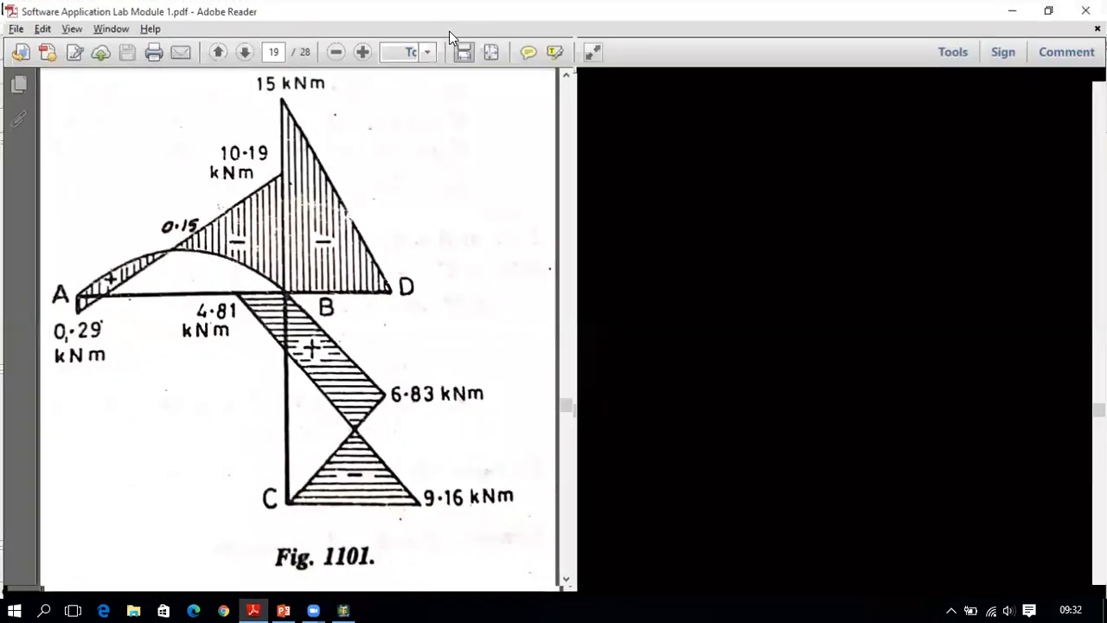
{"action": "key", "text": "alt+Tab"}
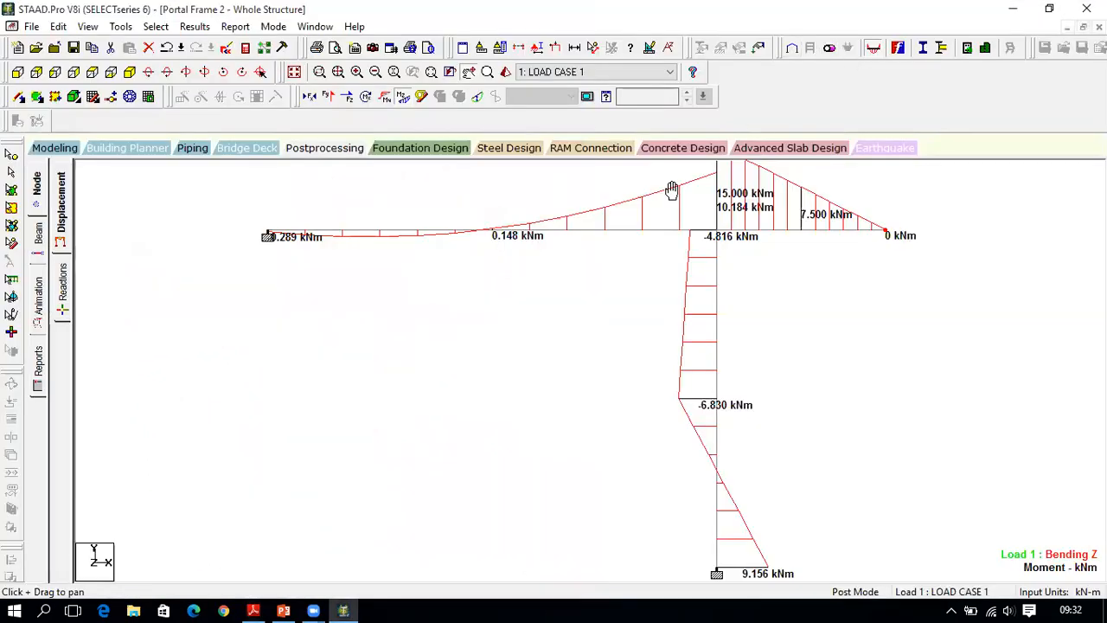
Step: Hide the Bending Z diagram and display the Shear Y diagram instead
{"action": "left_click", "coordinate": [402, 98]}
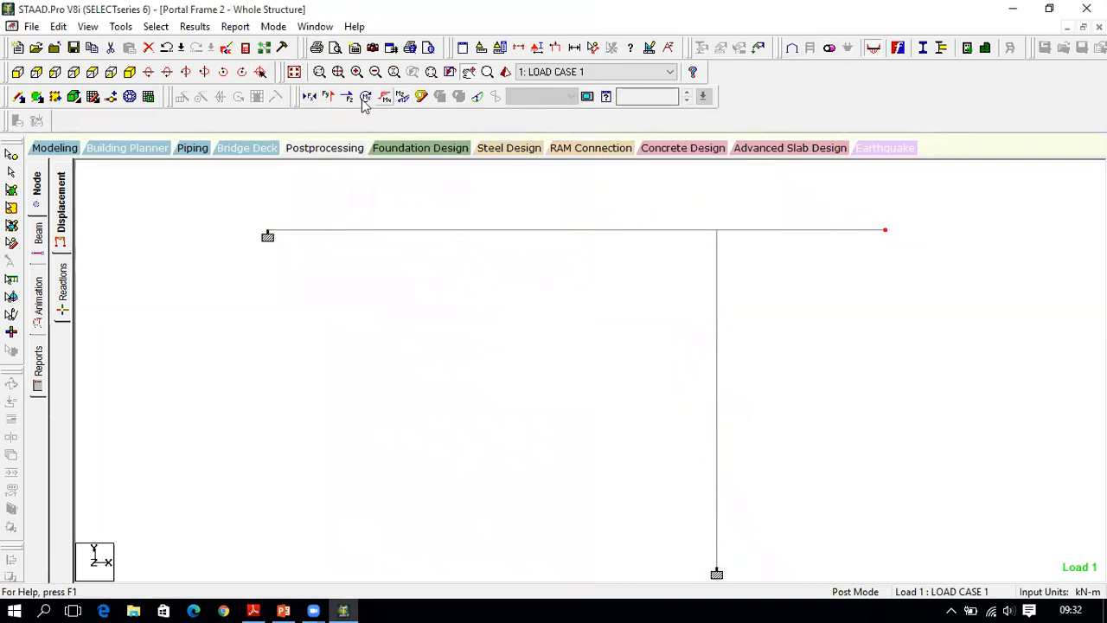
{"action": "left_click", "coordinate": [334, 97]}
{"action": "scroll", "coordinate": [573, 276], "scroll_direction": "down", "scroll_amount": 5}
{"action": "scroll", "coordinate": [574, 276], "scroll_direction": "up", "scroll_amount": 2}
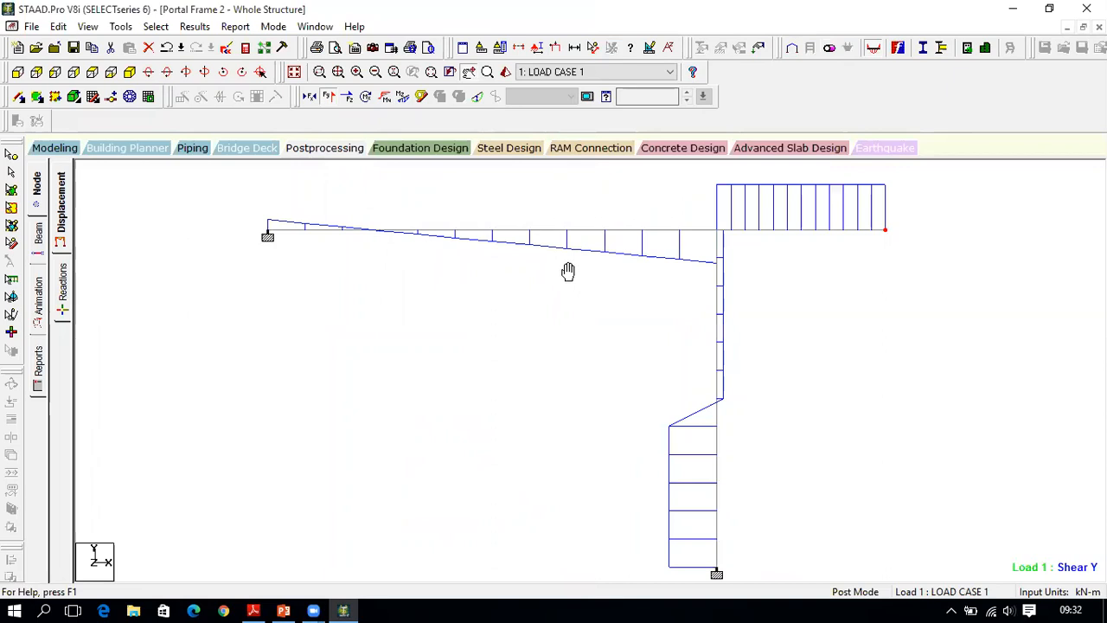
Step: Turn off the bending annotations and annotate the shear values at the beam ends and mid points
{"action": "left_click", "coordinate": [195, 27]}
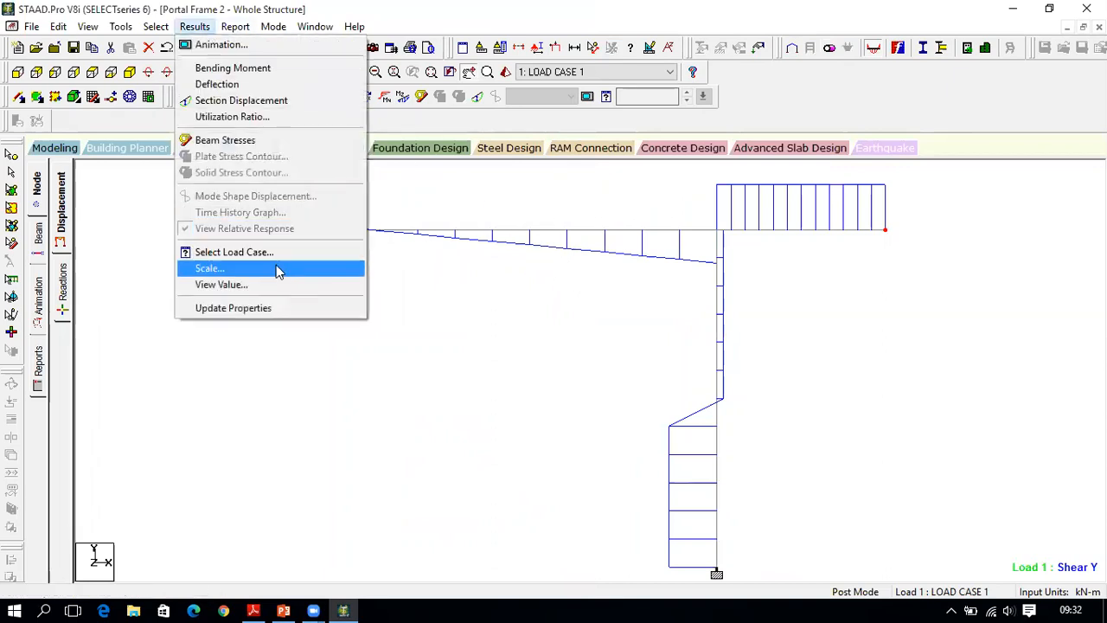
{"action": "left_click", "coordinate": [282, 286]}
{"action": "left_click", "coordinate": [509, 180]}
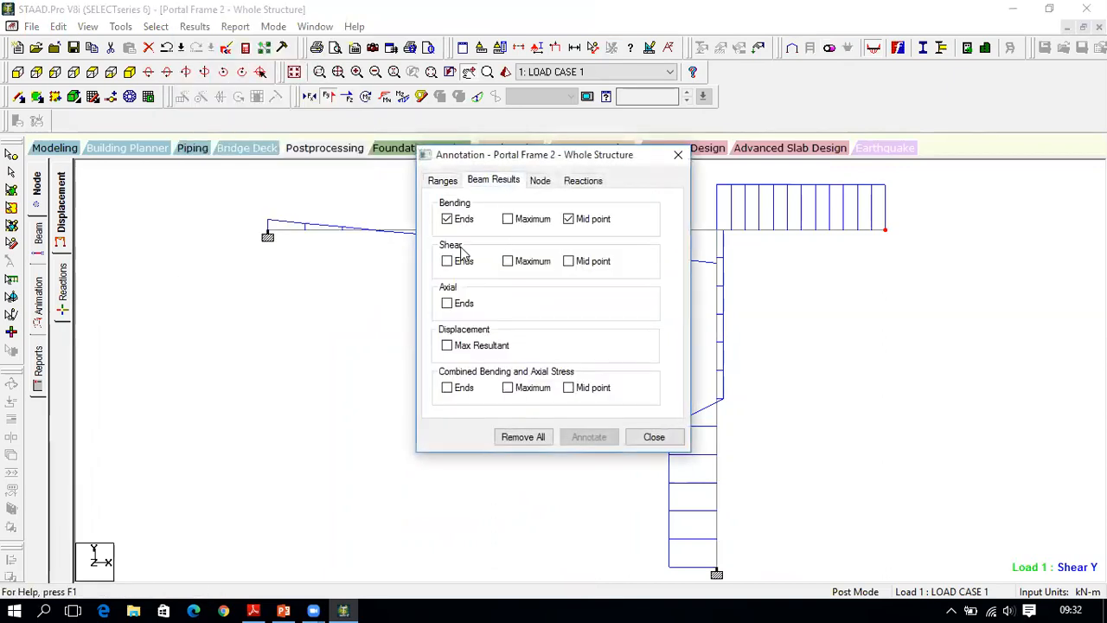
{"action": "left_click", "coordinate": [447, 220]}
{"action": "left_click", "coordinate": [567, 220]}
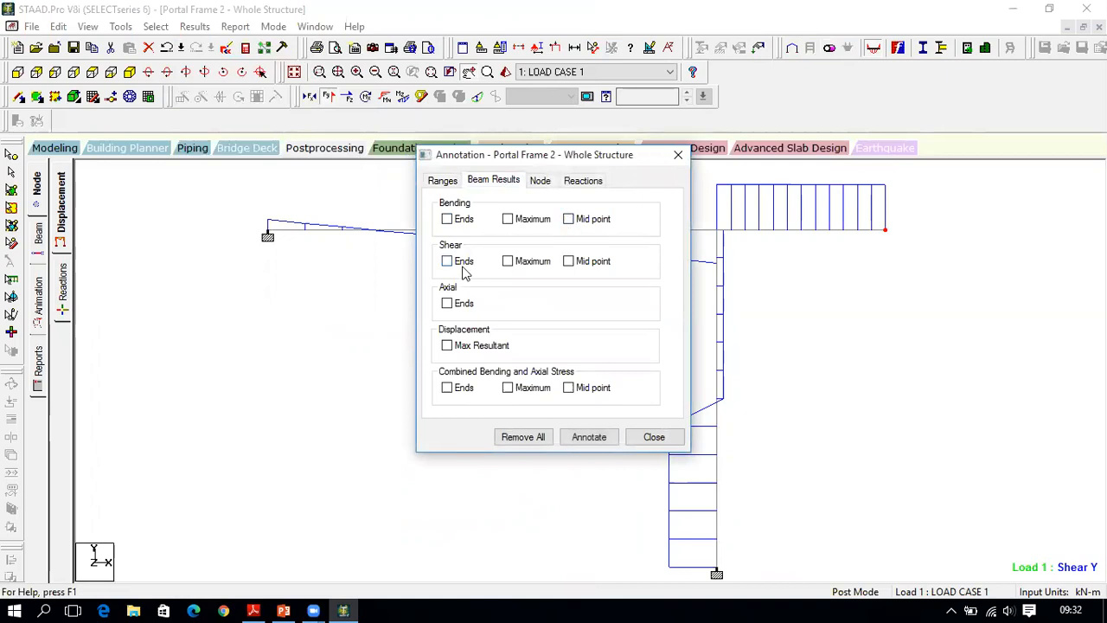
{"action": "left_click", "coordinate": [590, 442]}
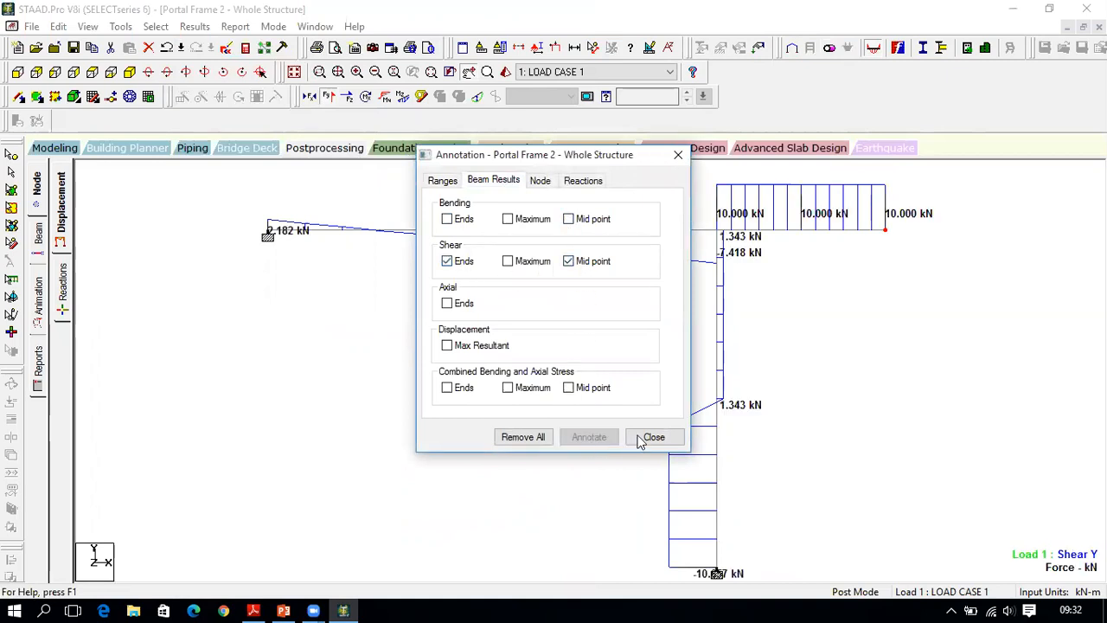
{"action": "left_click", "coordinate": [654, 437]}
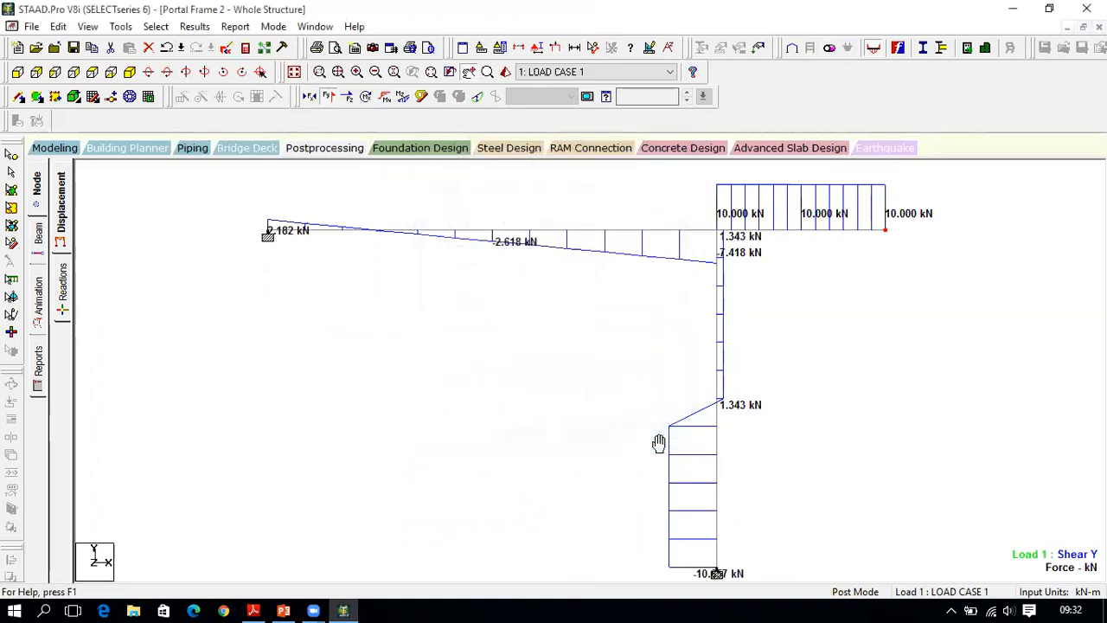
Step: Replace the Shear Y diagram with the displacement diagram and annotate the maximum resultant displacement on the beams
{"action": "left_click", "coordinate": [478, 96]}
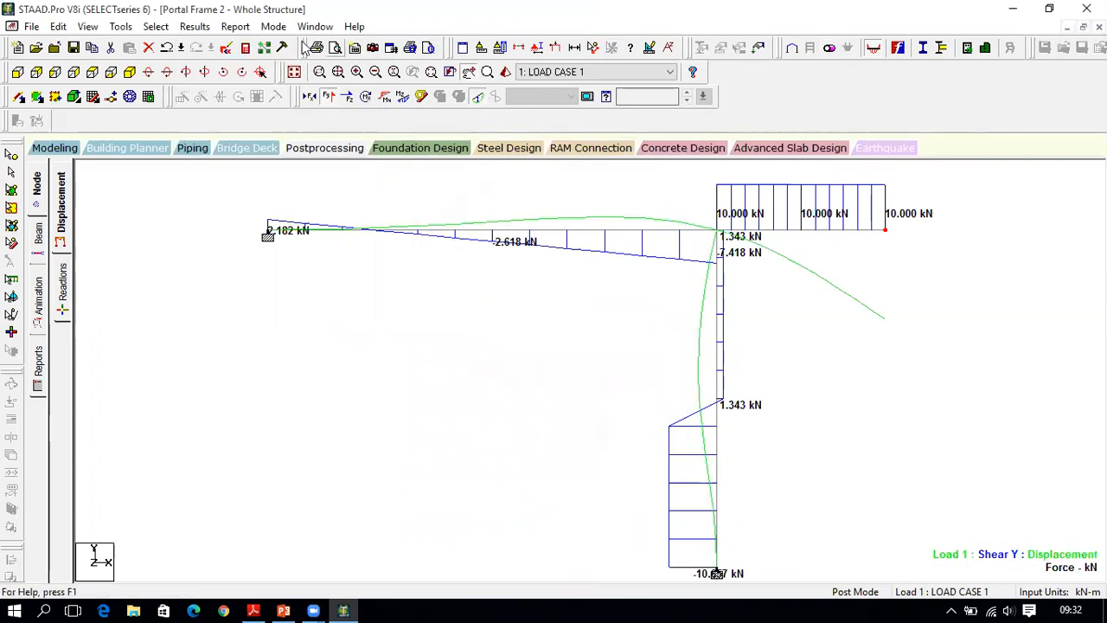
{"action": "left_click", "coordinate": [330, 97]}
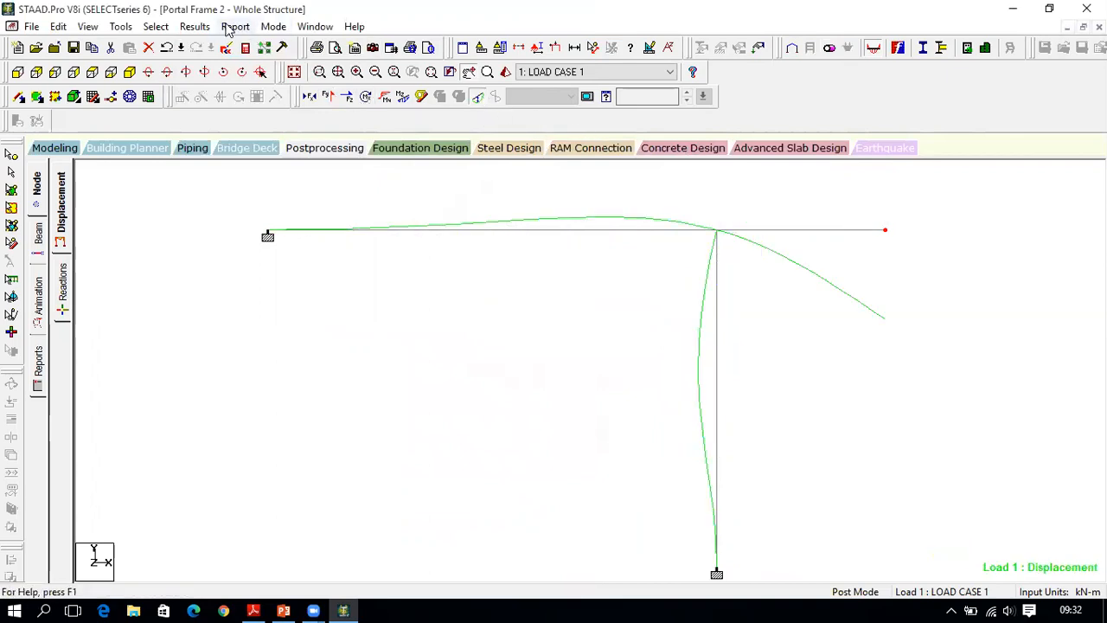
{"action": "left_click", "coordinate": [195, 26]}
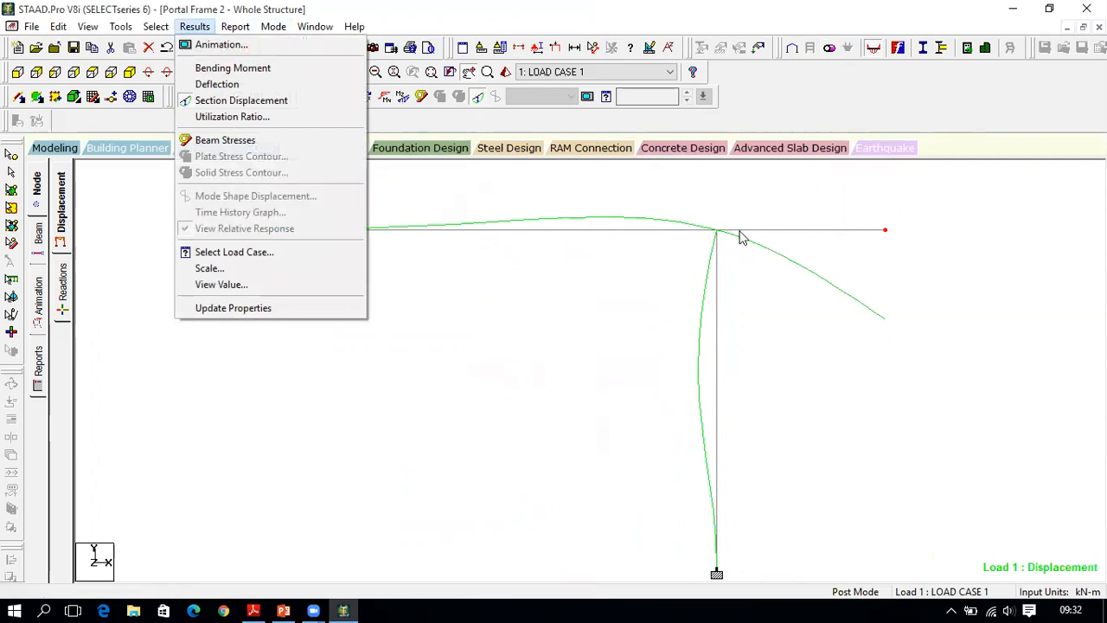
{"action": "left_click", "coordinate": [287, 285]}
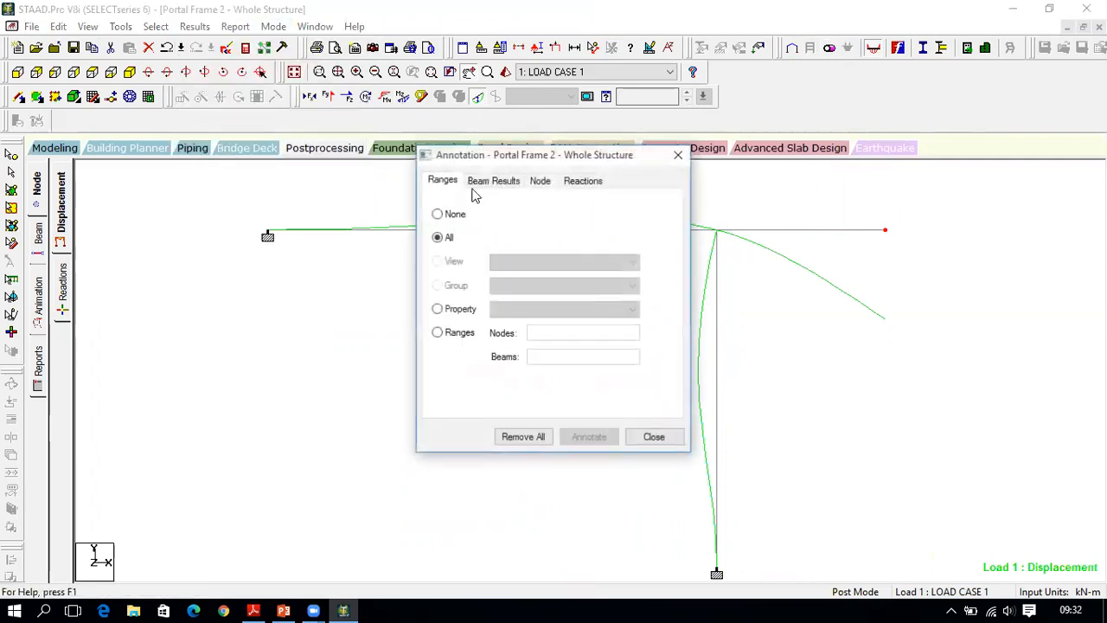
{"action": "left_click", "coordinate": [498, 182]}
{"action": "left_click", "coordinate": [580, 268]}
{"action": "left_click", "coordinate": [466, 347]}
{"action": "left_click", "coordinate": [596, 439]}
{"action": "left_click", "coordinate": [655, 437]}
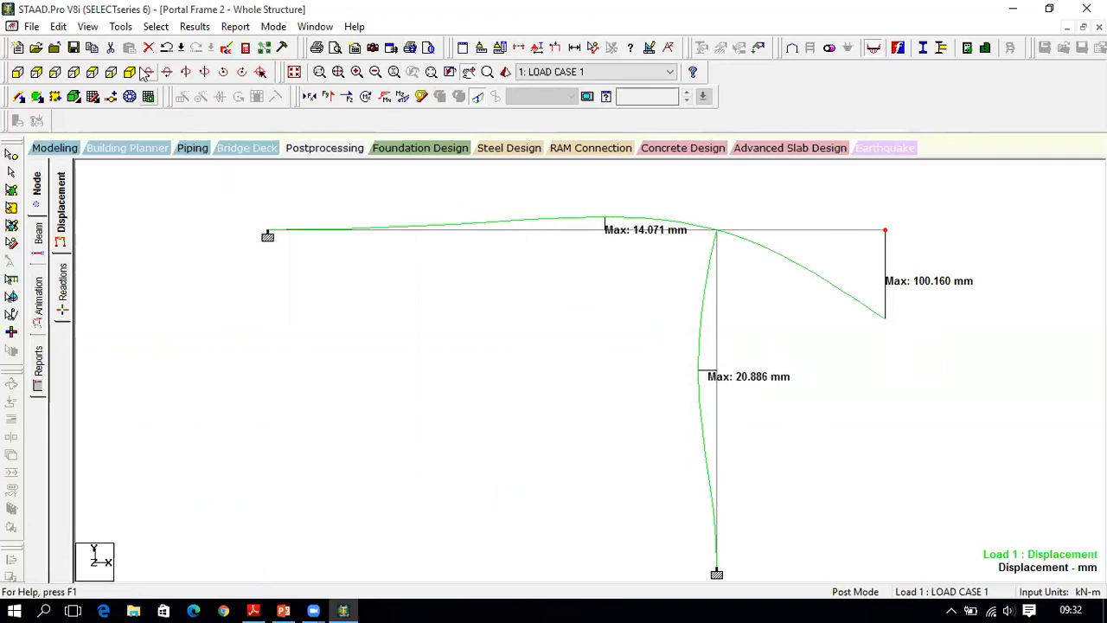
Step: Display the Shear Y, Bending Z and displacement diagrams together on the frame
{"action": "left_click", "coordinate": [476, 99]}
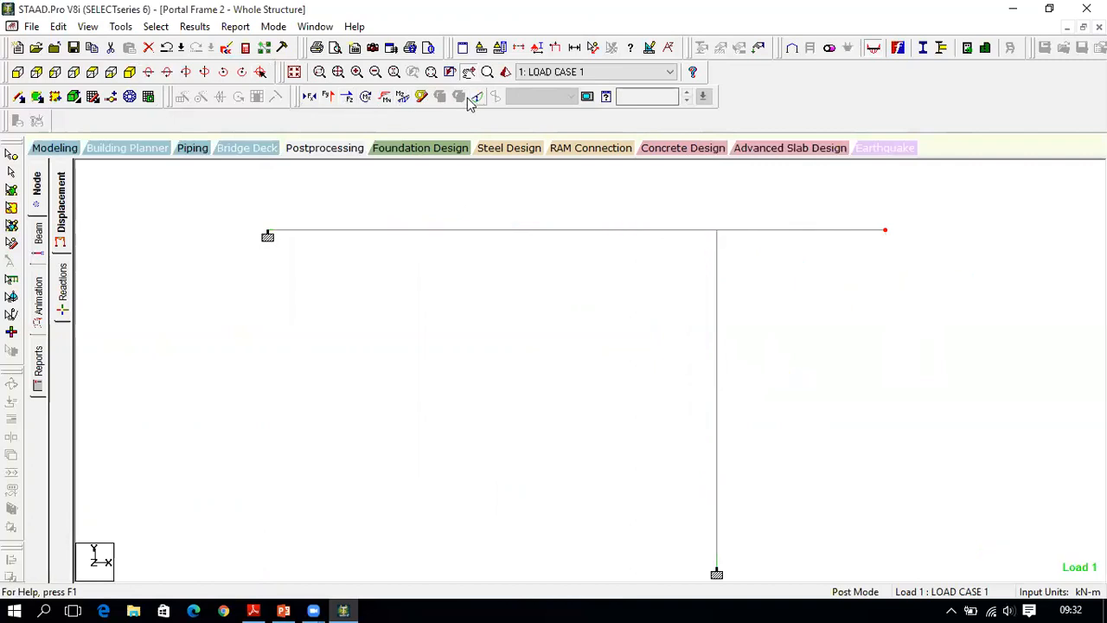
{"action": "left_click", "coordinate": [330, 97]}
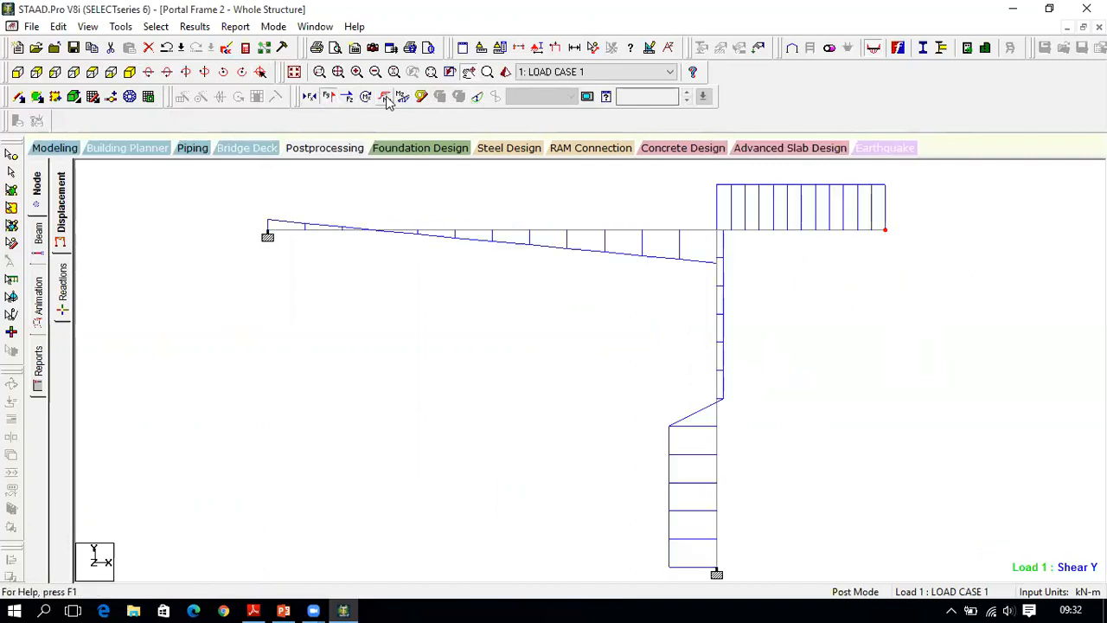
{"action": "left_click", "coordinate": [402, 97]}
{"action": "left_click", "coordinate": [480, 100]}
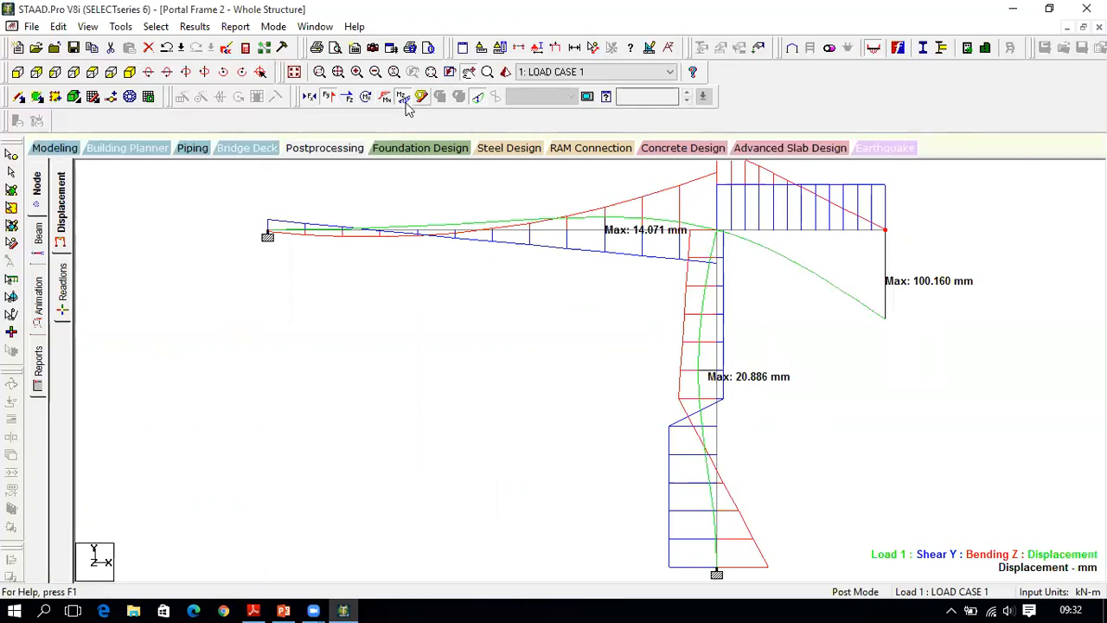
Step: Annotate the bending and shear values at the beam ends and mid points alongside the maximum resultant displacement
{"action": "left_click", "coordinate": [206, 30]}
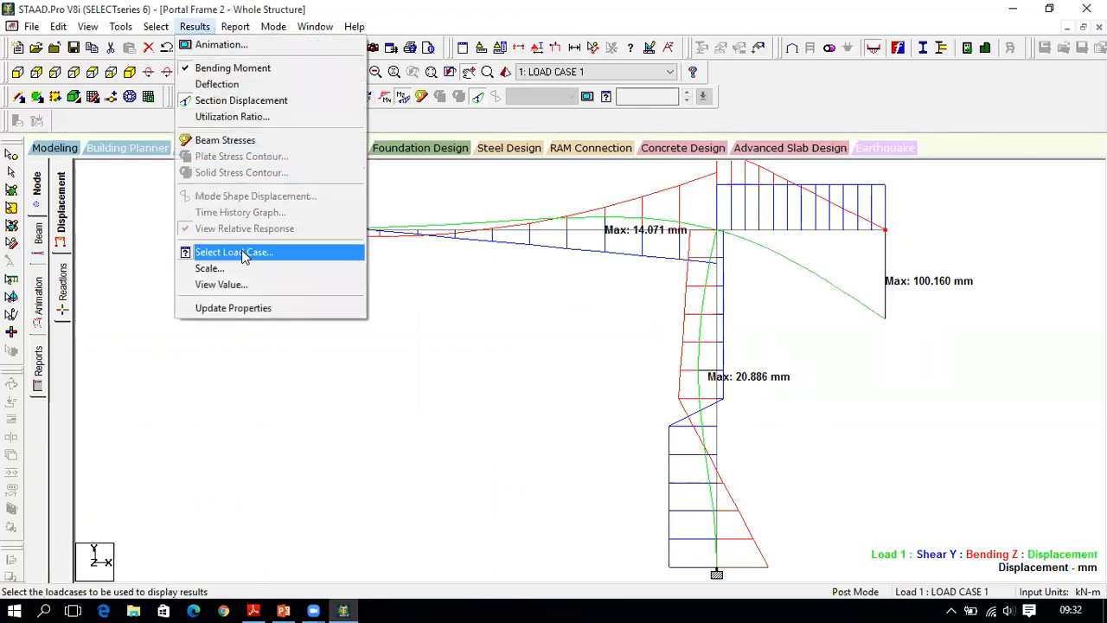
{"action": "left_click", "coordinate": [227, 285]}
{"action": "left_click", "coordinate": [489, 181]}
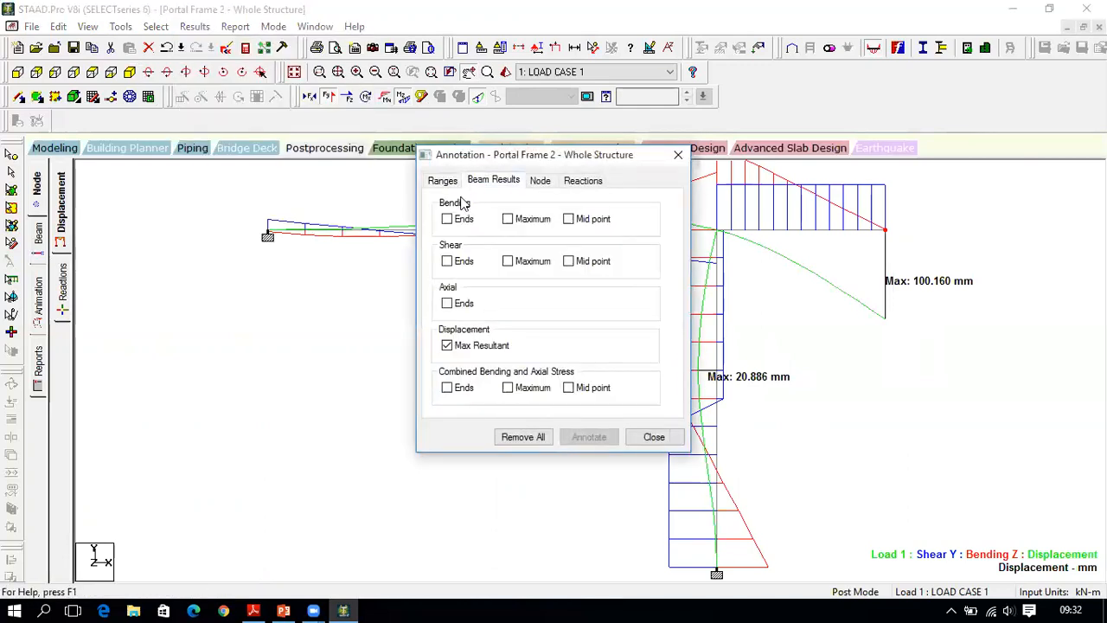
{"action": "left_click", "coordinate": [447, 219]}
{"action": "left_click", "coordinate": [569, 219]}
{"action": "left_click", "coordinate": [467, 261]}
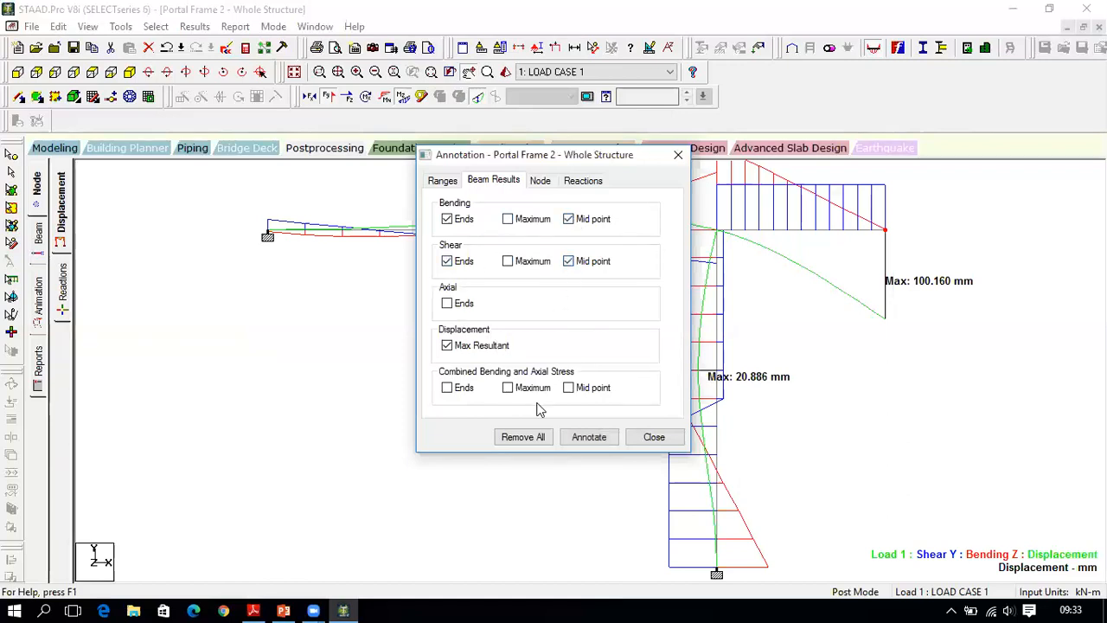
{"action": "left_click", "coordinate": [589, 436]}
{"action": "left_click", "coordinate": [654, 437]}
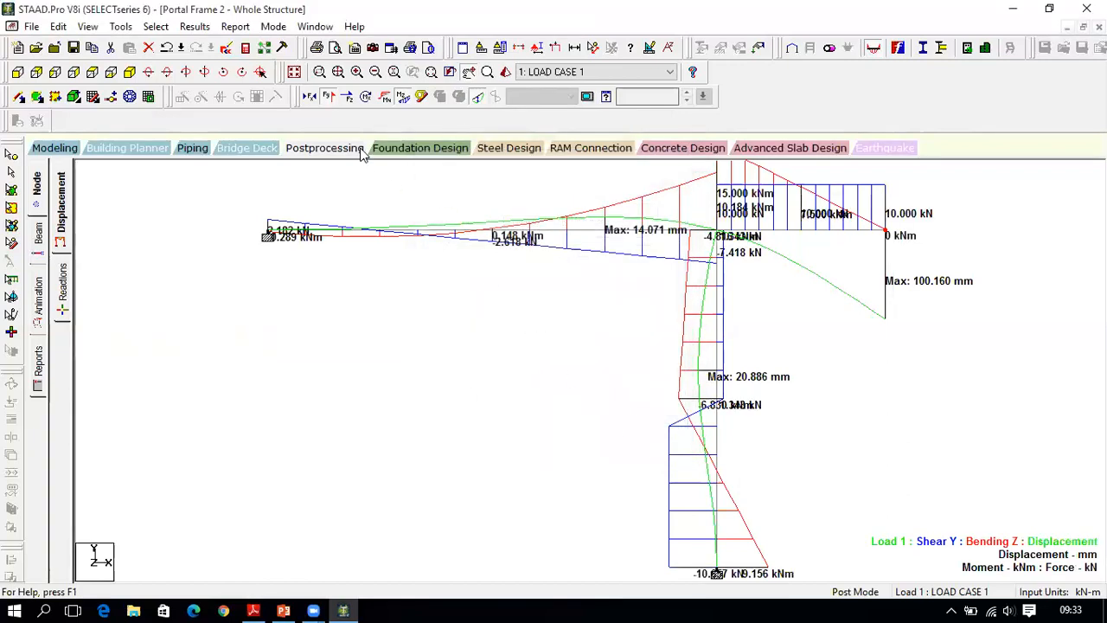
Step: Hide the Shear Y and displacement diagrams so that only the annotated Bending Z diagram remains
{"action": "left_click", "coordinate": [329, 97]}
{"action": "left_click", "coordinate": [483, 98]}
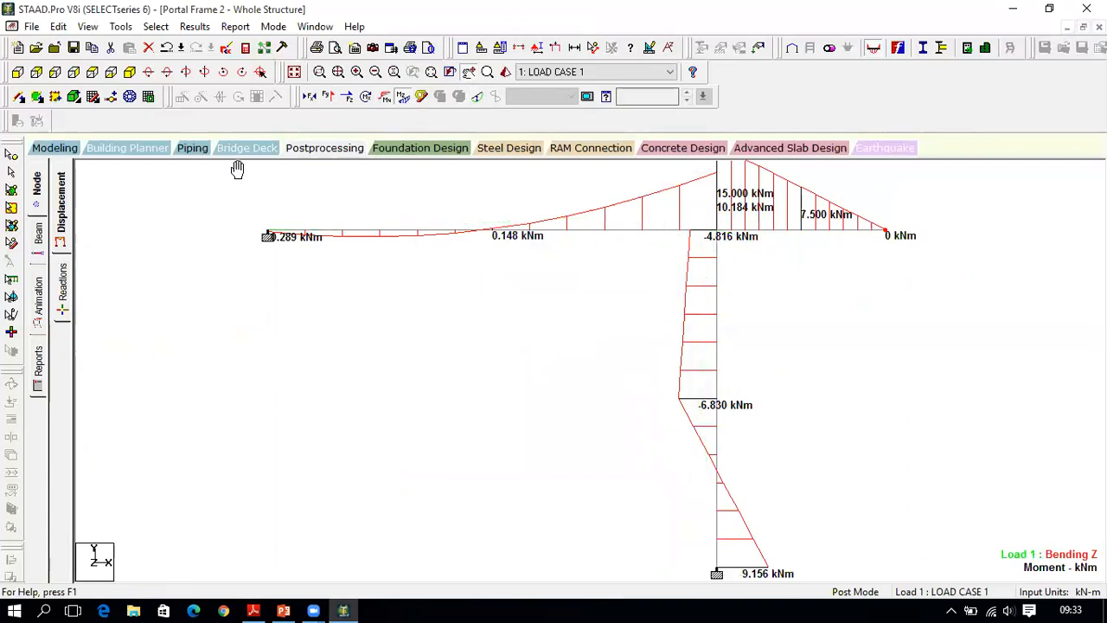
{"action": "left_click_drag", "start_coordinate": [579, 267], "coordinate": [580, 279]}
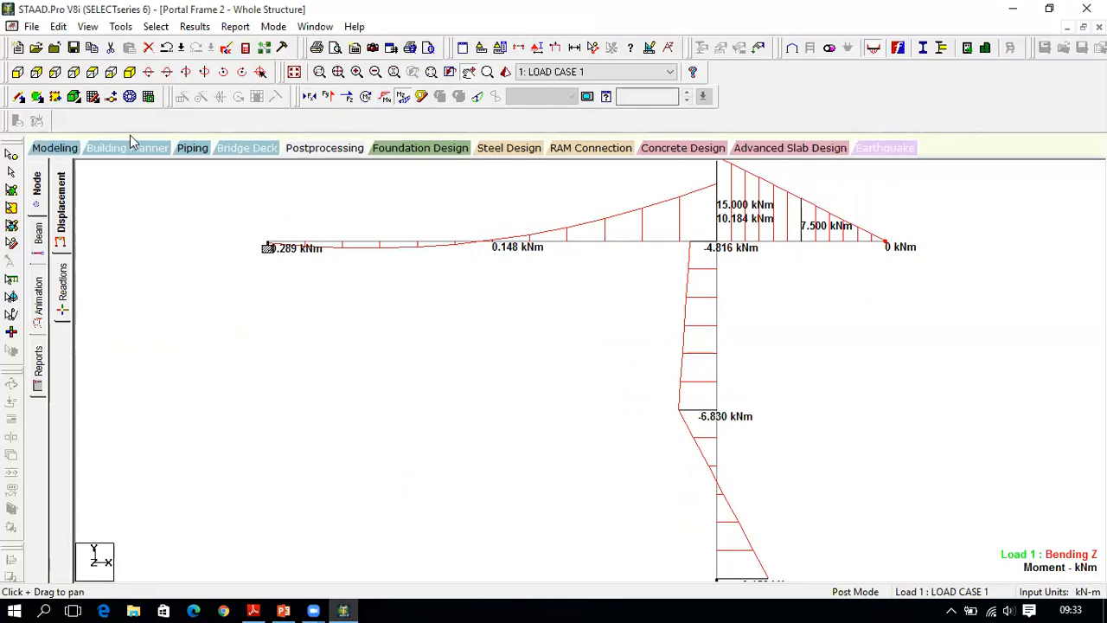
Step: Return to Modeling mode, display the loads with their values, and take a picture of the frame with the default ID Picture 1 and caption
{"action": "left_click", "coordinate": [54, 148]}
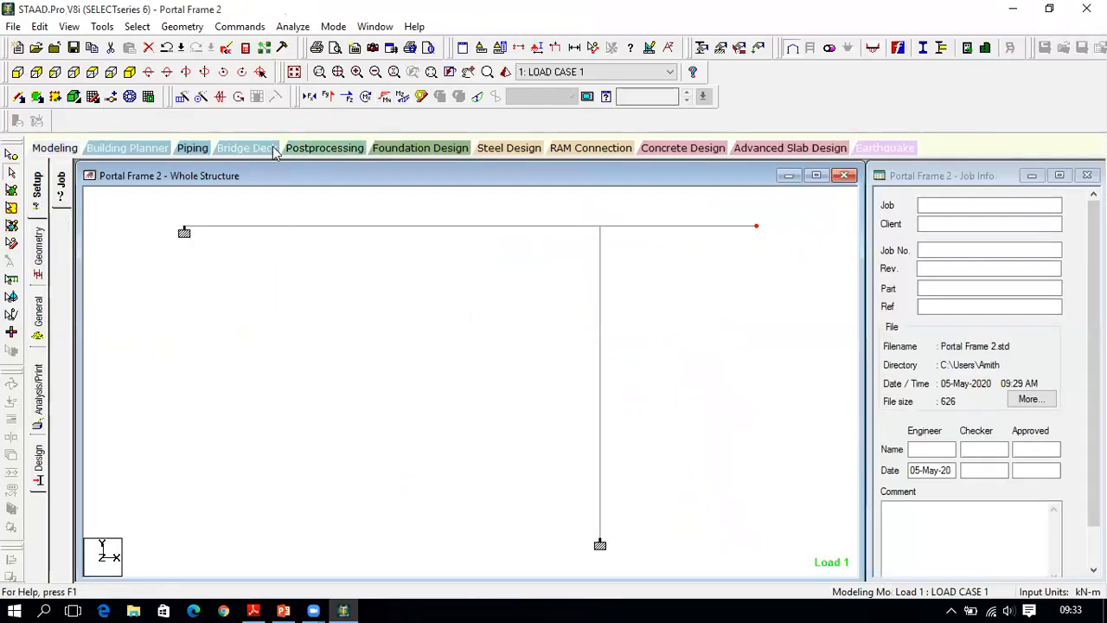
{"action": "left_click", "coordinate": [556, 49]}
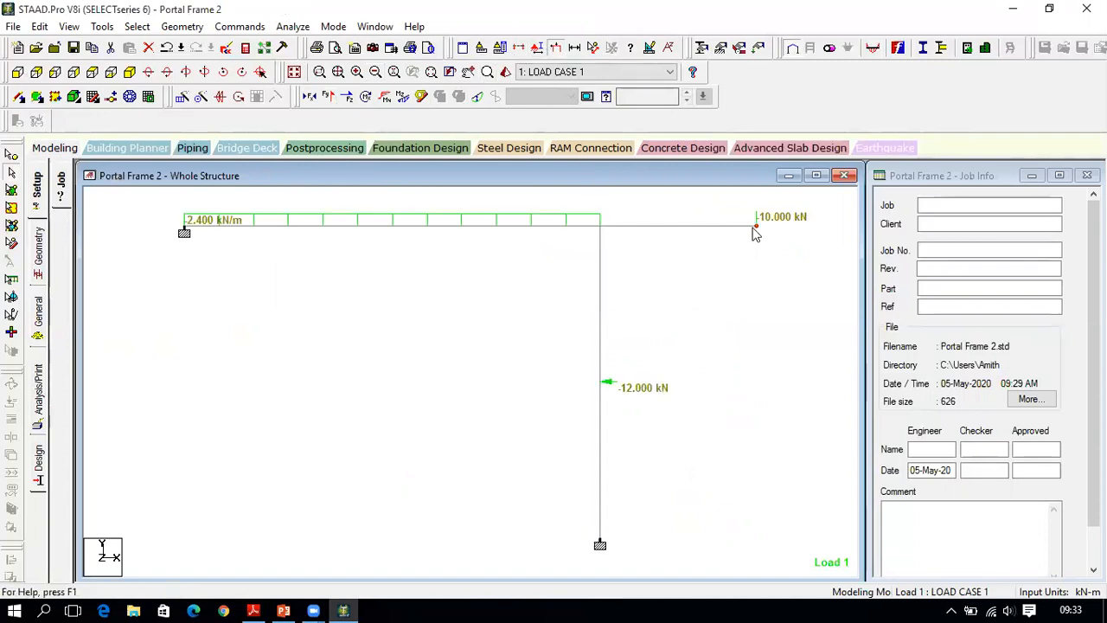
{"action": "left_click", "coordinate": [41, 27]}
{"action": "left_click", "coordinate": [61, 154]}
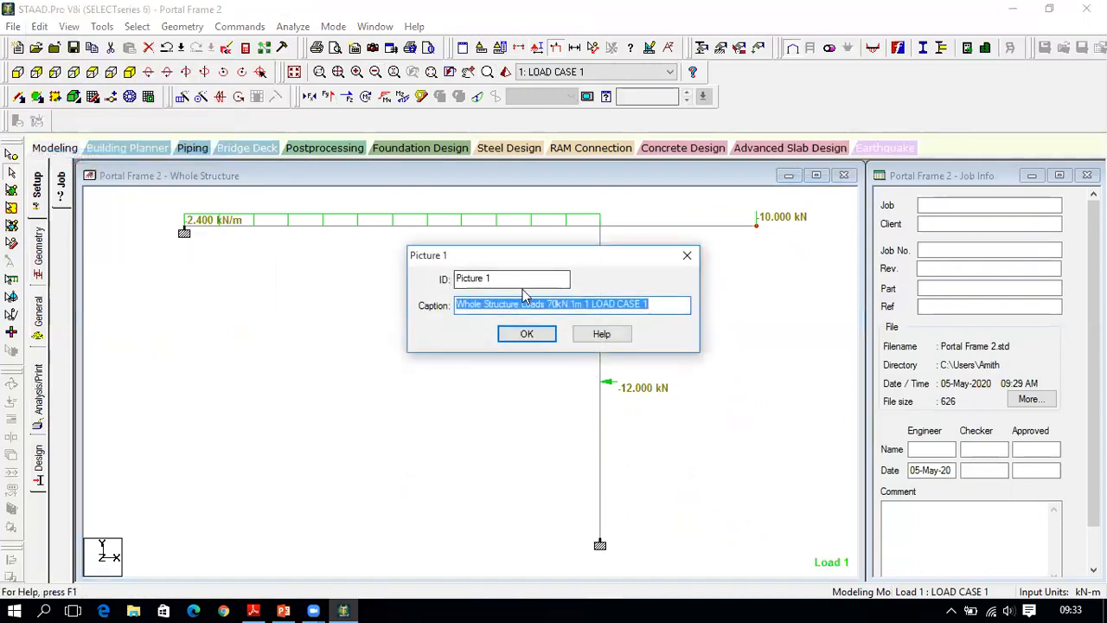
{"action": "left_click", "coordinate": [527, 334]}
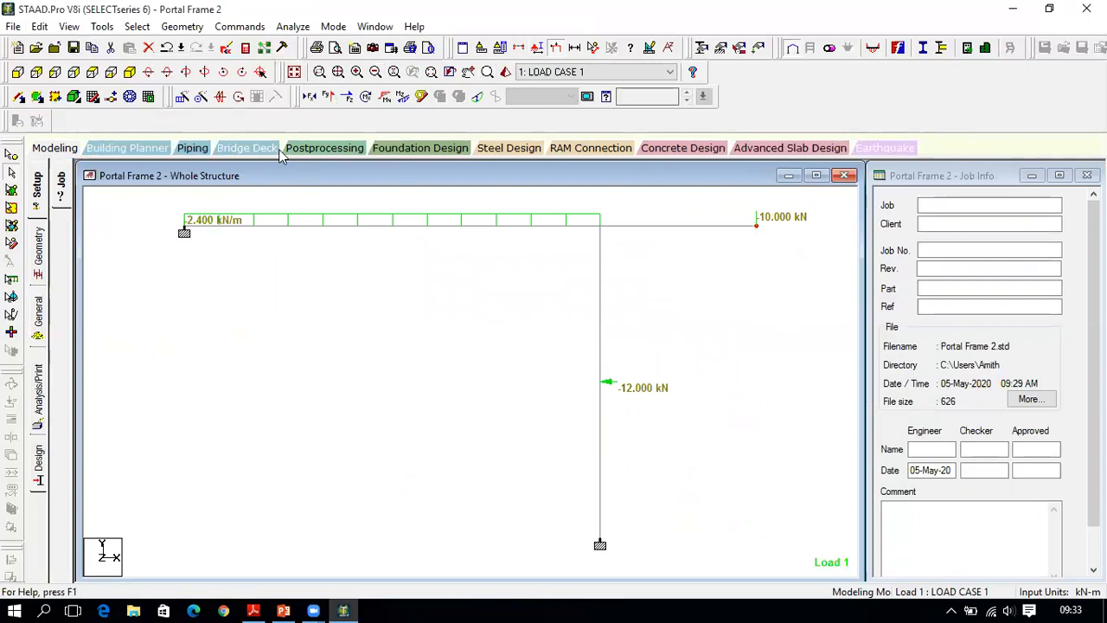
Step: Return to Postprocessing, maximize the structure view, and add the Shear Y and Bending Z diagrams to the displacement diagram
{"action": "left_click", "coordinate": [325, 149]}
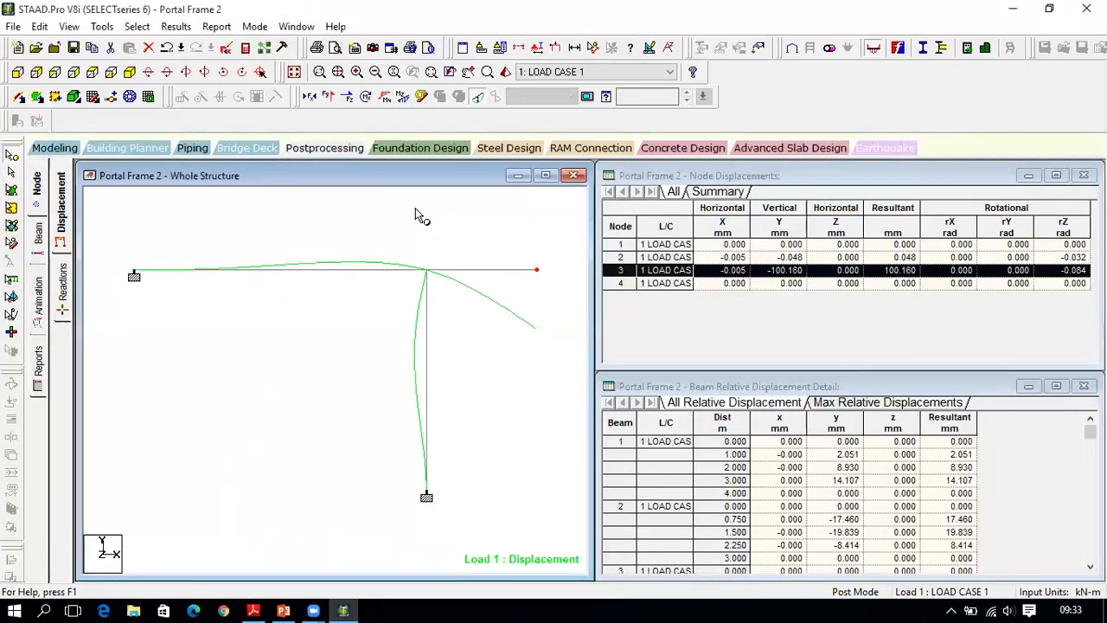
{"action": "left_click", "coordinate": [545, 175]}
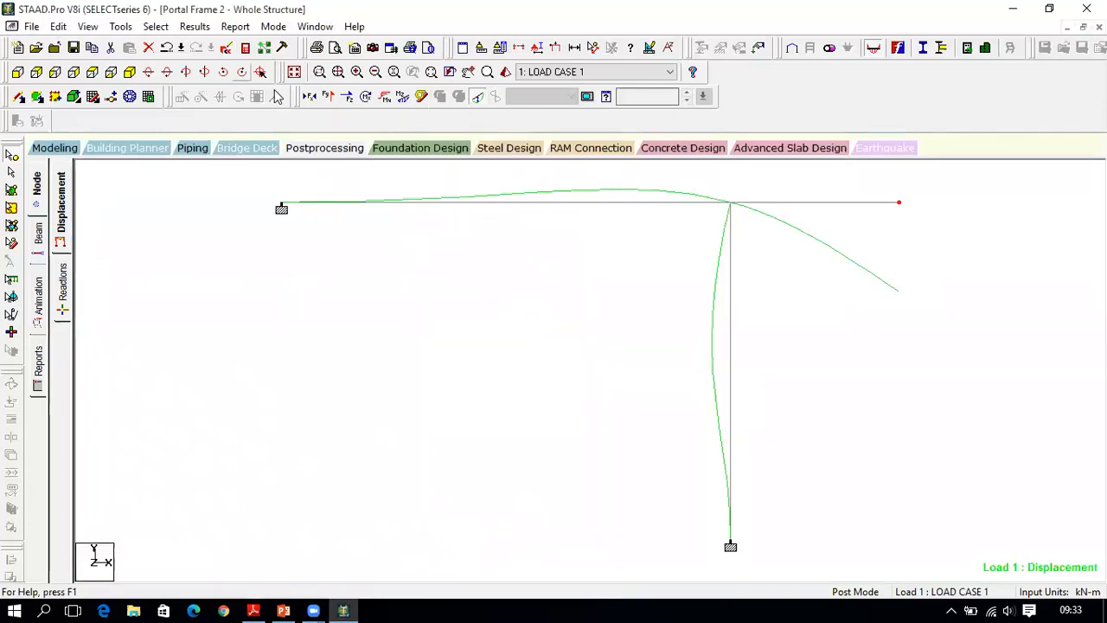
{"action": "left_click", "coordinate": [346, 97]}
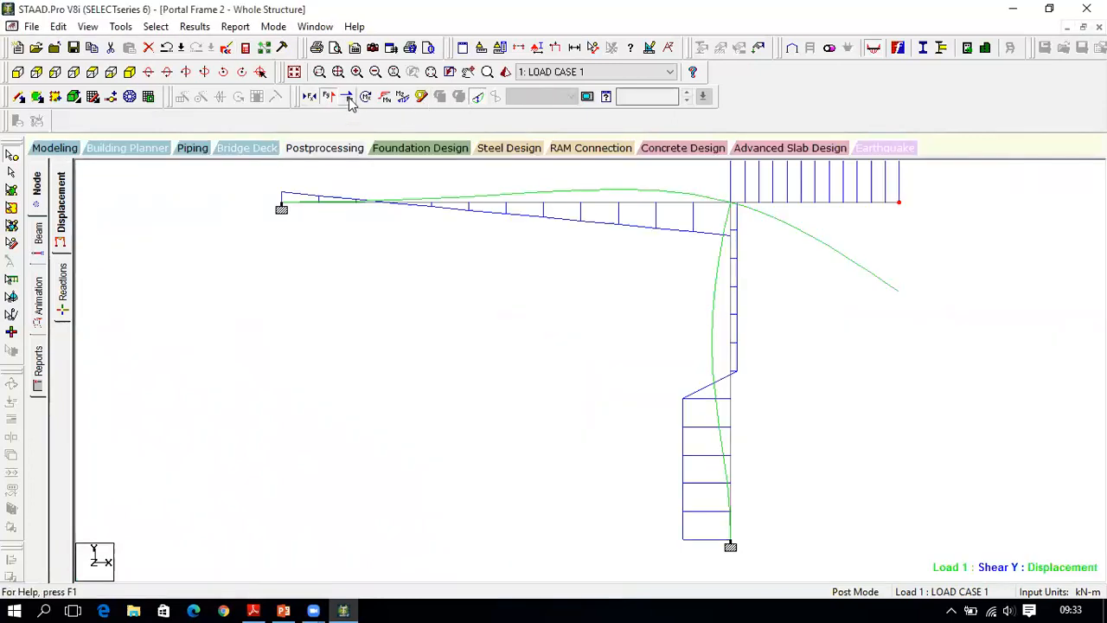
{"action": "left_click", "coordinate": [403, 104]}
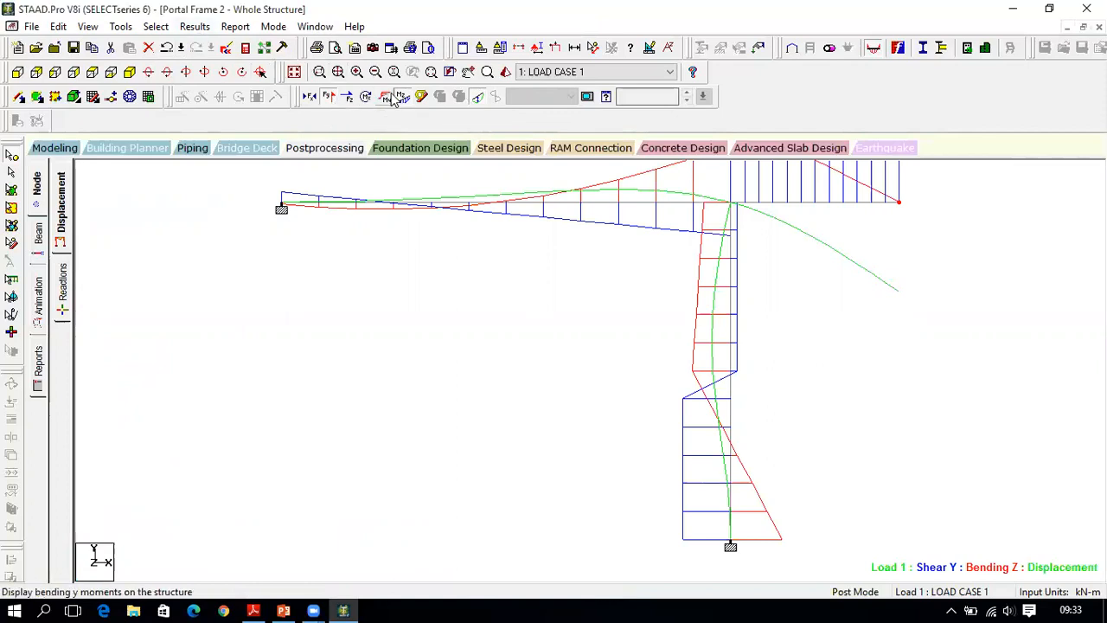
Step: Annotate bending and shear values at beam ends and mid points, plus the maximum resultant displacement
{"action": "left_click", "coordinate": [194, 26]}
{"action": "left_click", "coordinate": [249, 285]}
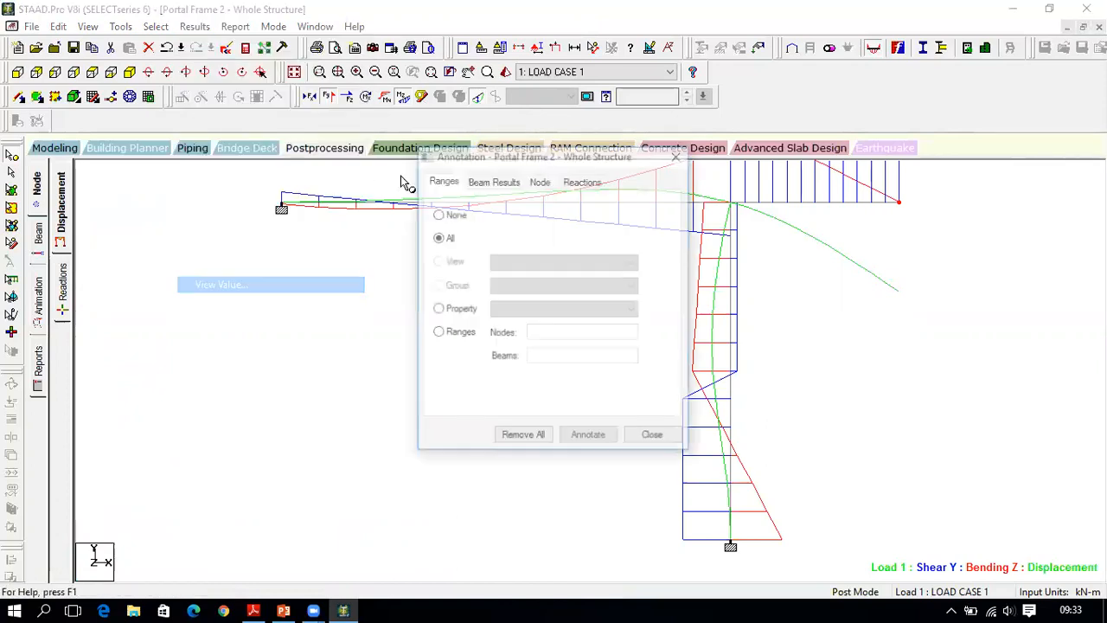
{"action": "left_click", "coordinate": [486, 181]}
{"action": "left_click", "coordinate": [447, 219]}
{"action": "left_click", "coordinate": [567, 221]}
{"action": "left_click", "coordinate": [466, 262]}
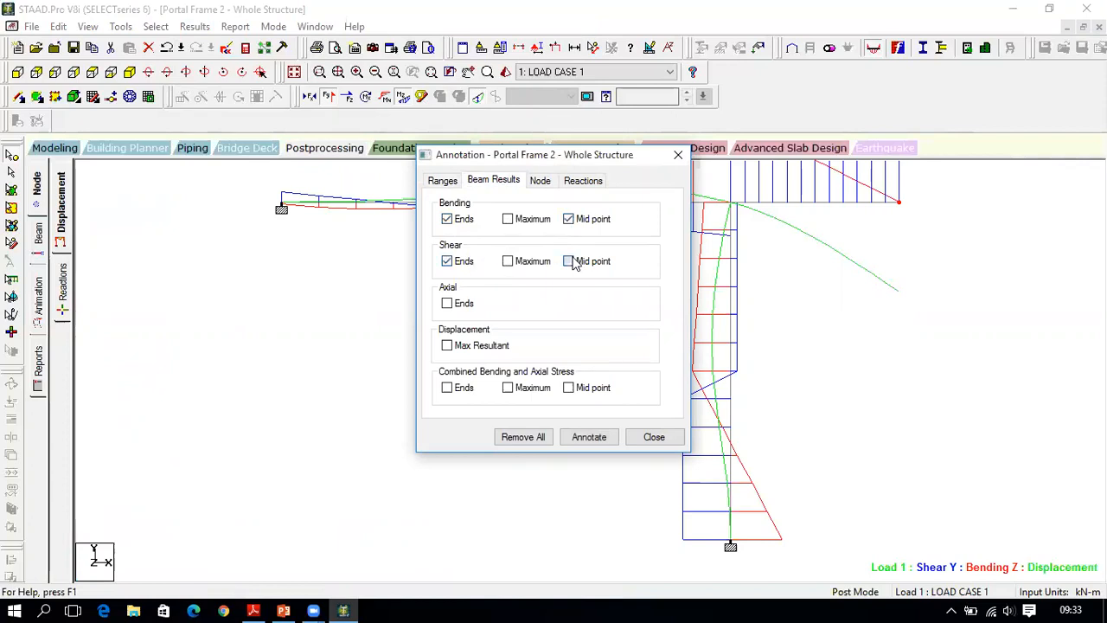
{"action": "left_click", "coordinate": [472, 347]}
{"action": "left_click", "coordinate": [589, 437]}
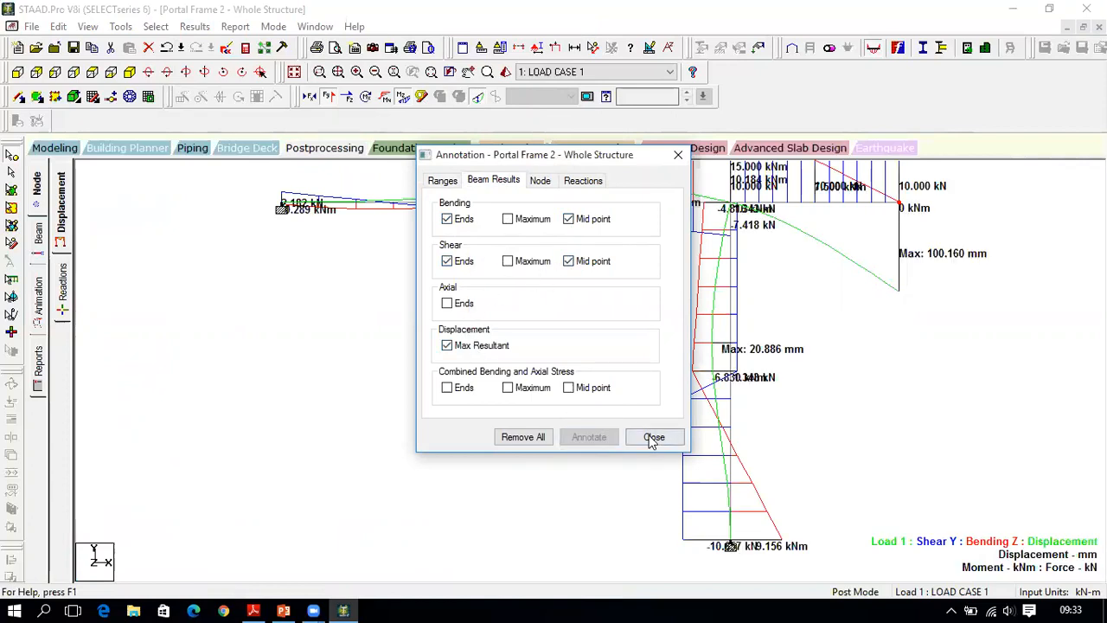
{"action": "left_click", "coordinate": [654, 437]}
Step: Hide the Shear Y and displacement diagrams, and reduce the Bending Z diagram's scale so it fits the view
{"action": "left_click", "coordinate": [336, 97]}
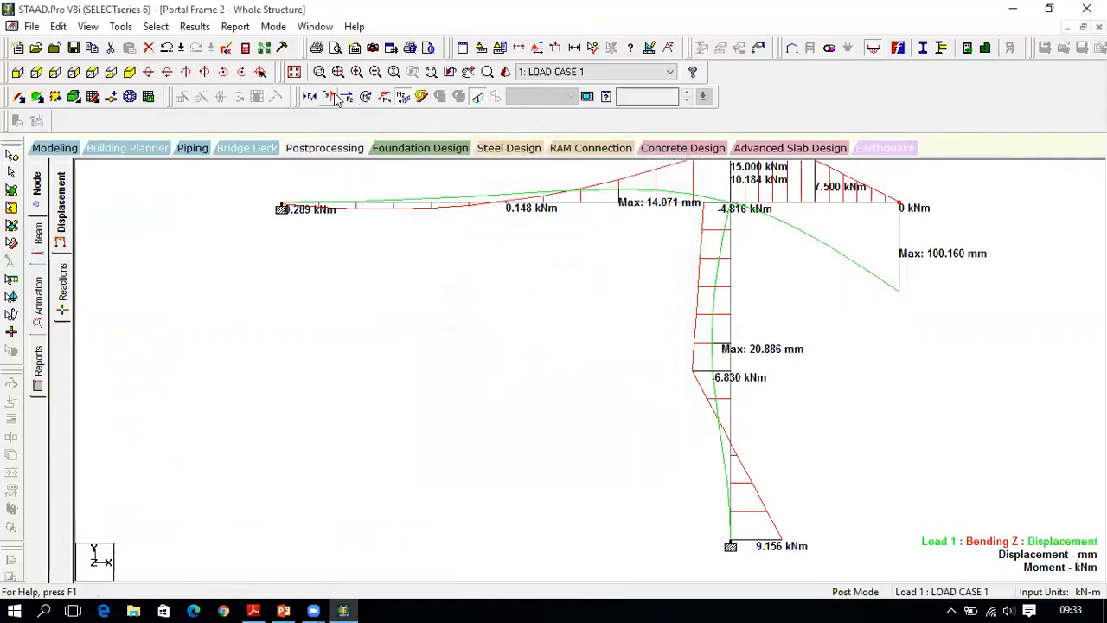
{"action": "left_click", "coordinate": [478, 98]}
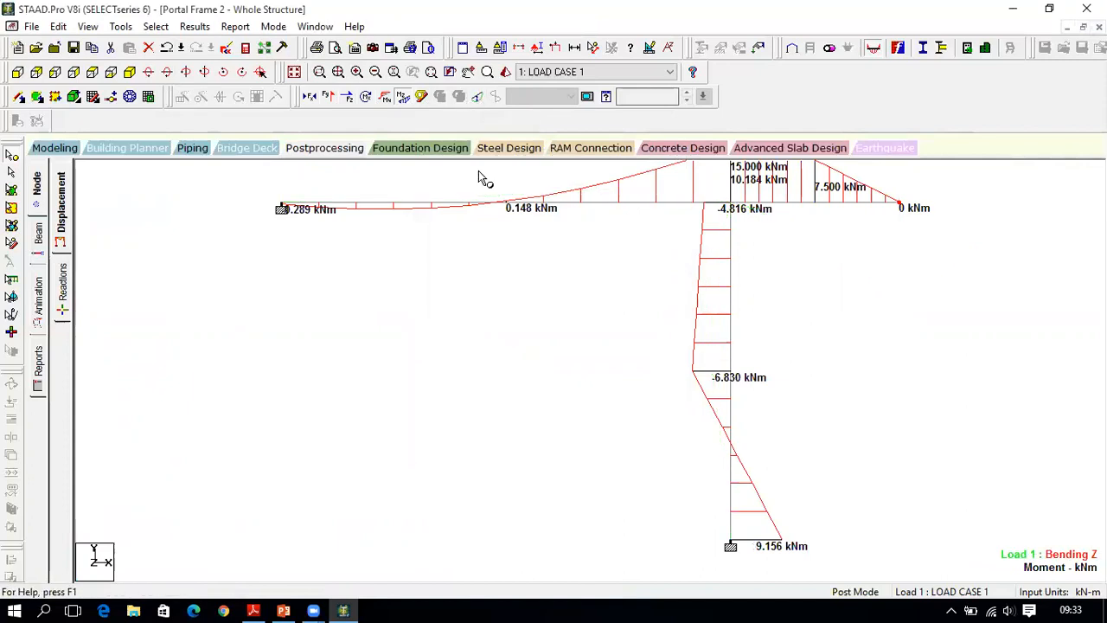
{"action": "left_click", "coordinate": [469, 72]}
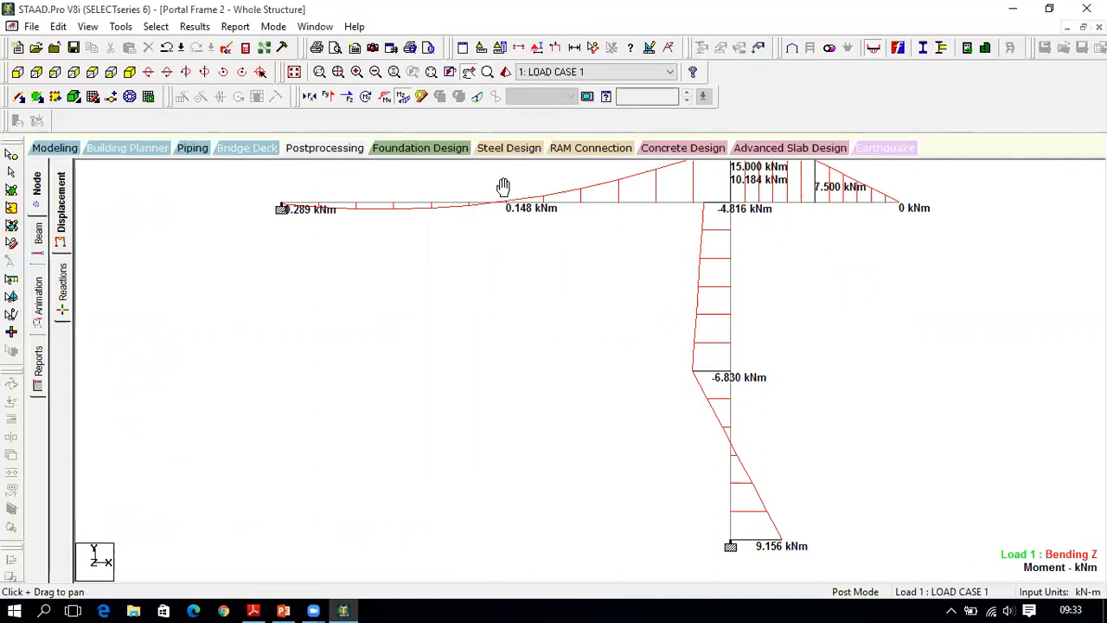
{"action": "scroll", "coordinate": [477, 245], "scroll_direction": "down", "scroll_amount": 3}
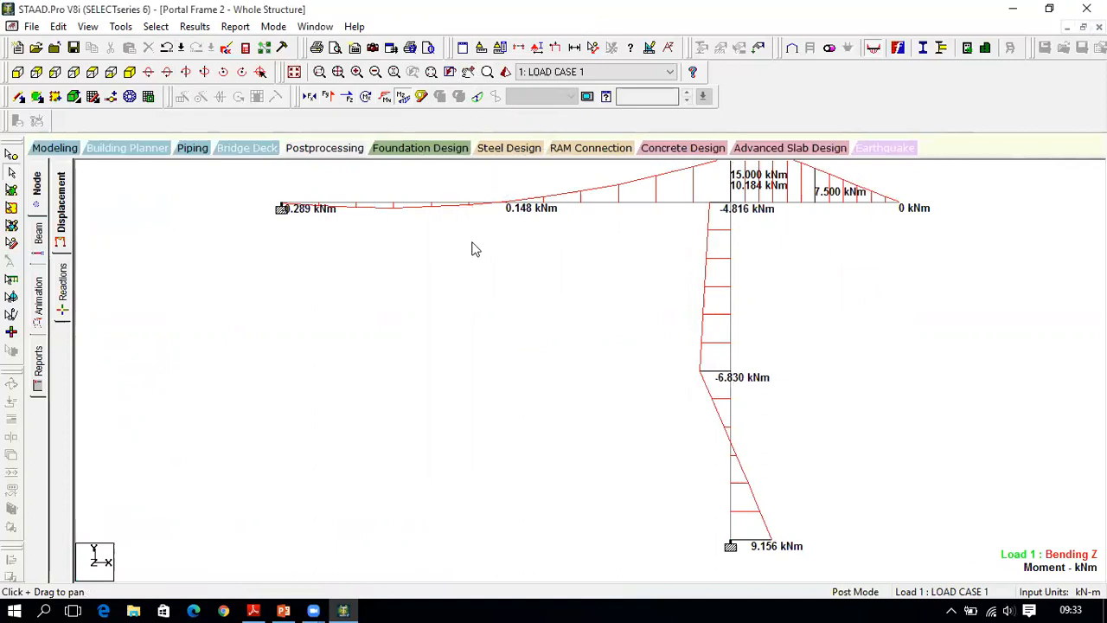
{"action": "scroll", "coordinate": [471, 241], "scroll_direction": "up", "scroll_amount": 1}
{"action": "scroll", "coordinate": [471, 241], "scroll_direction": "up", "scroll_amount": 1}
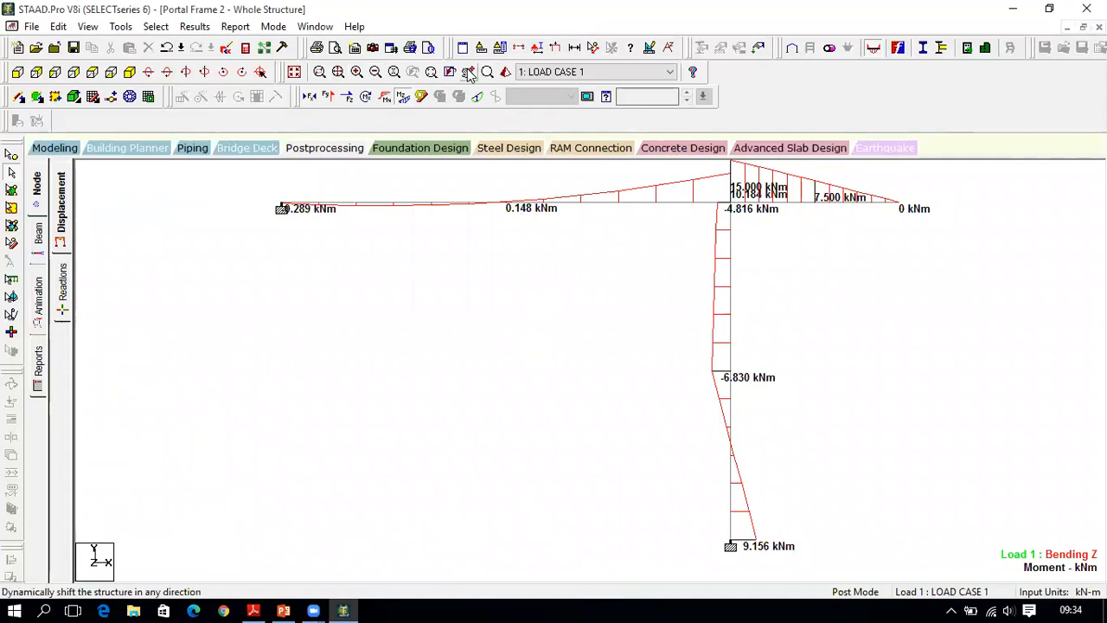
{"action": "left_click_drag", "start_coordinate": [562, 225], "coordinate": [543, 238]}
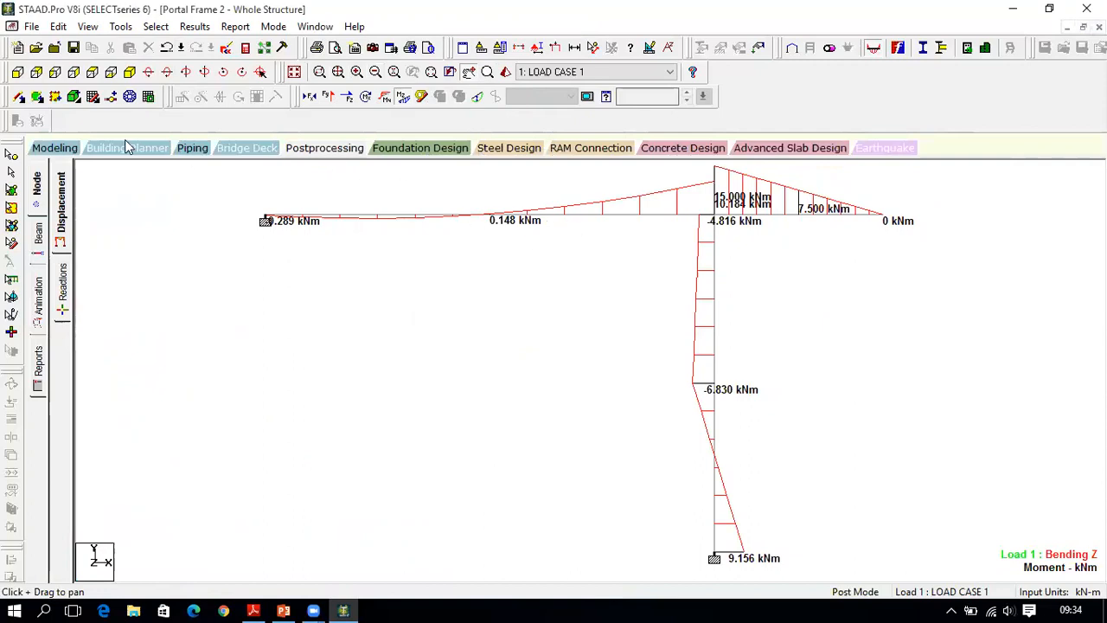
Step: Take a picture of the annotated Bending Z diagram, keeping the default ID Picture 2 and caption
{"action": "left_click", "coordinate": [58, 26]}
{"action": "left_click", "coordinate": [91, 156]}
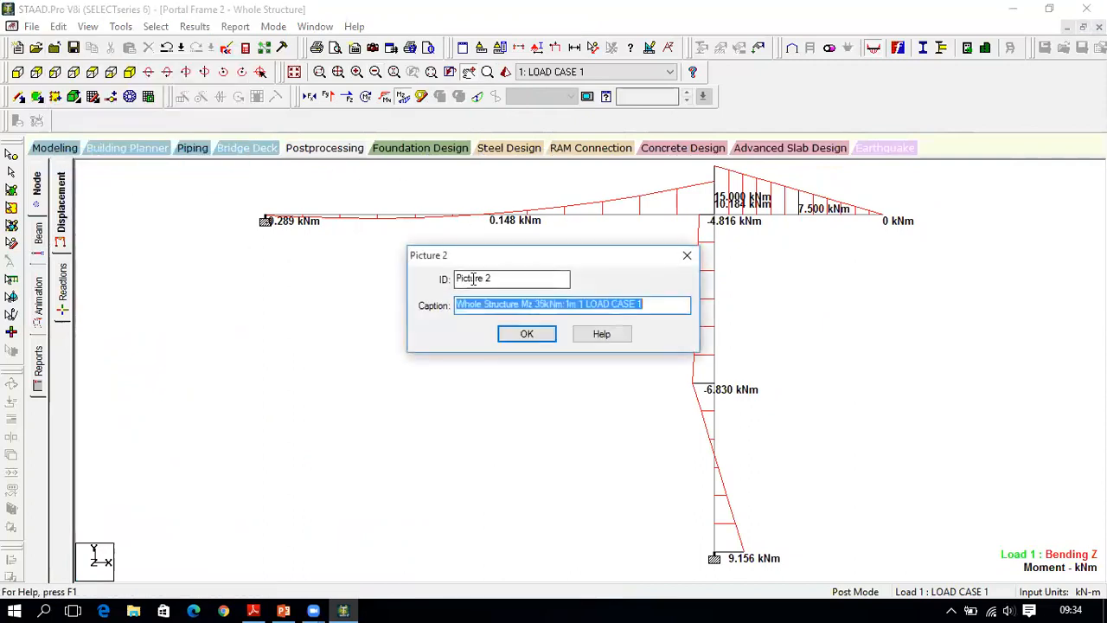
{"action": "left_click", "coordinate": [551, 341]}
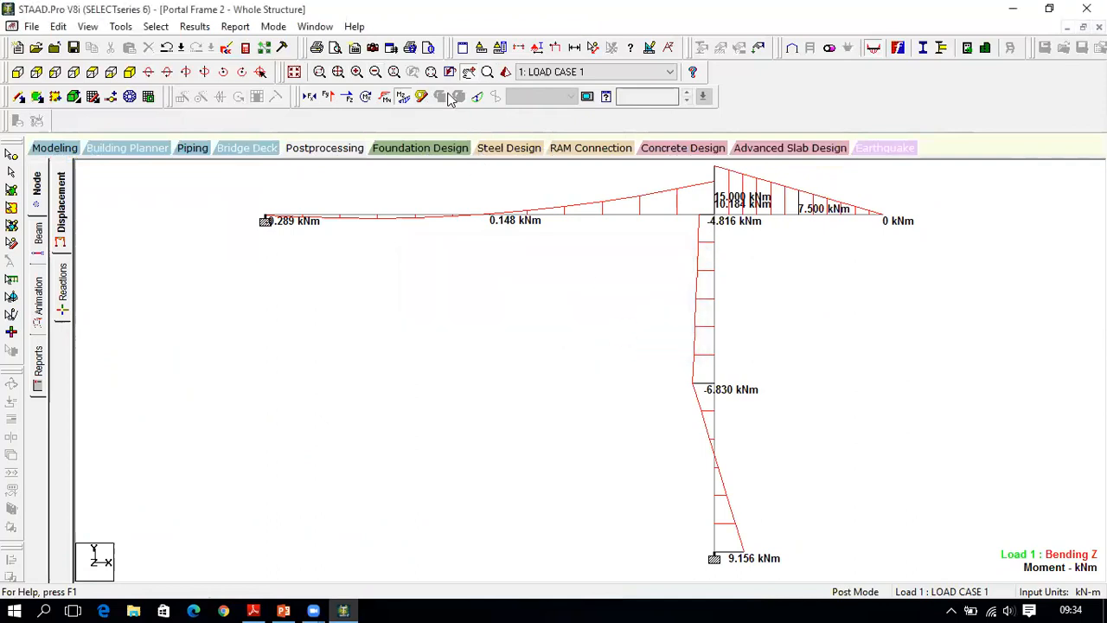
Step: Replace the Bending Z diagram with the annotated Shear Y diagram
{"action": "left_click", "coordinate": [397, 97]}
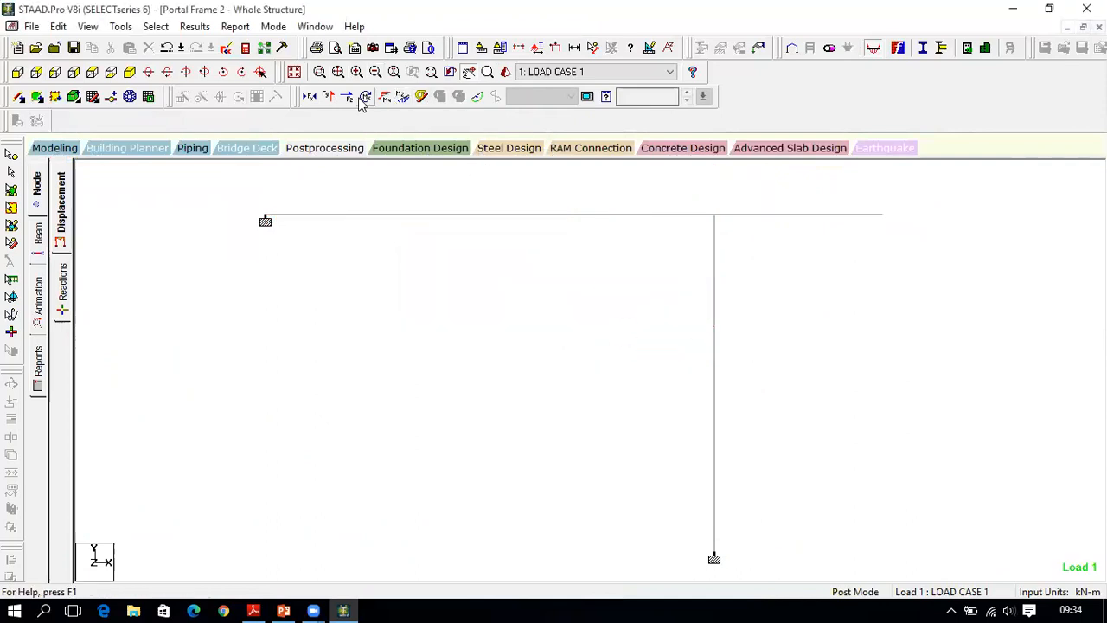
{"action": "left_click", "coordinate": [330, 98]}
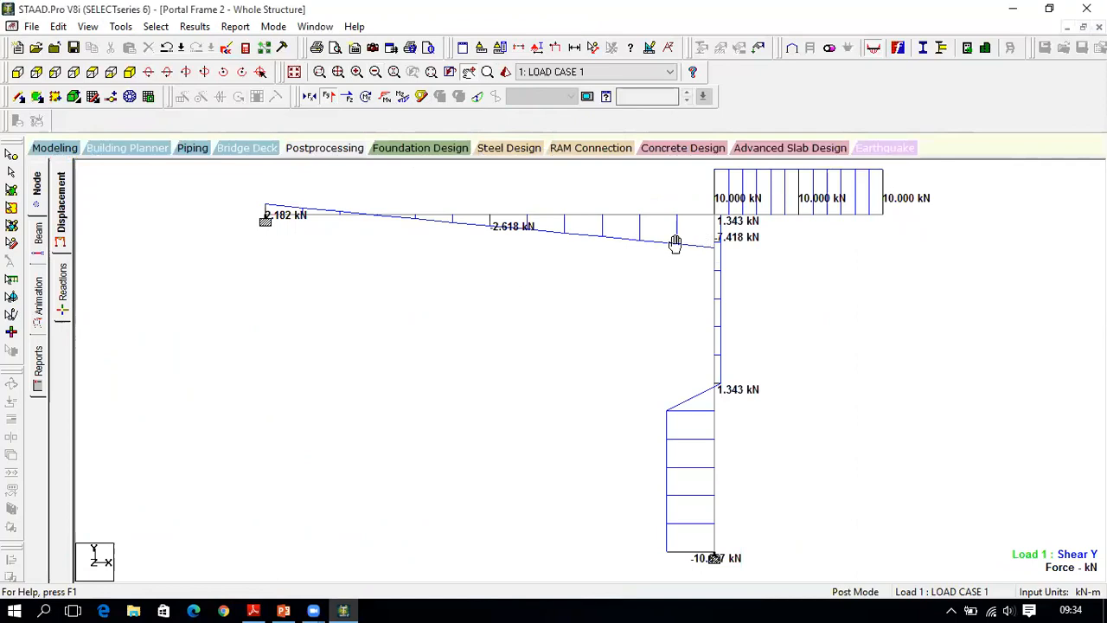
Step: Take a picture of the annotated Shear Y diagram, keeping the default ID Picture 3 and caption
{"action": "left_click", "coordinate": [58, 28]}
{"action": "left_click", "coordinate": [91, 157]}
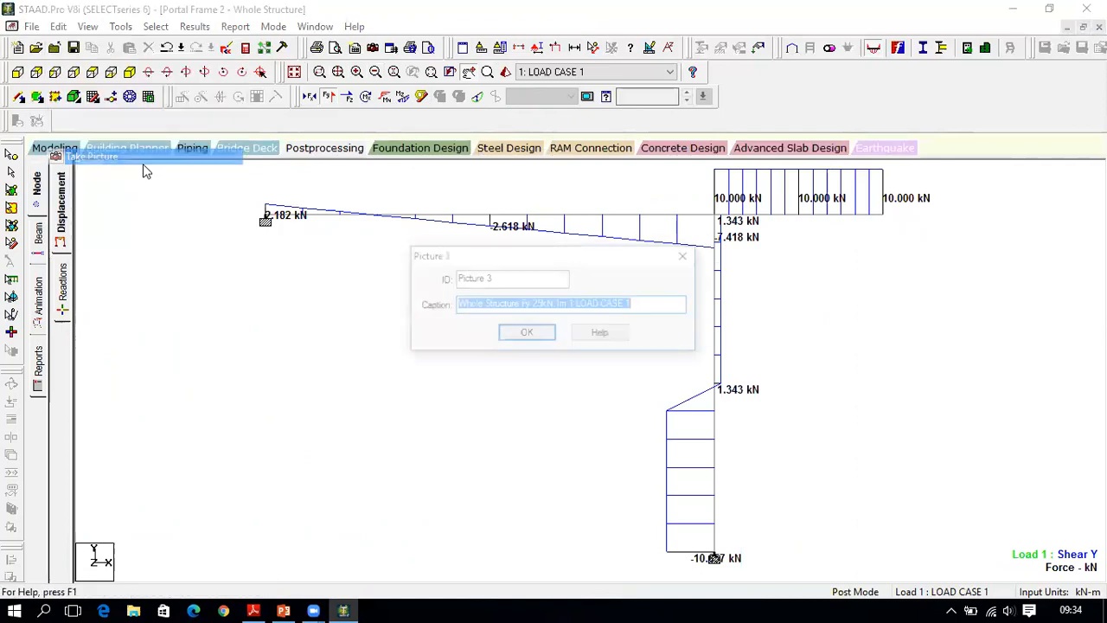
{"action": "left_click", "coordinate": [529, 335]}
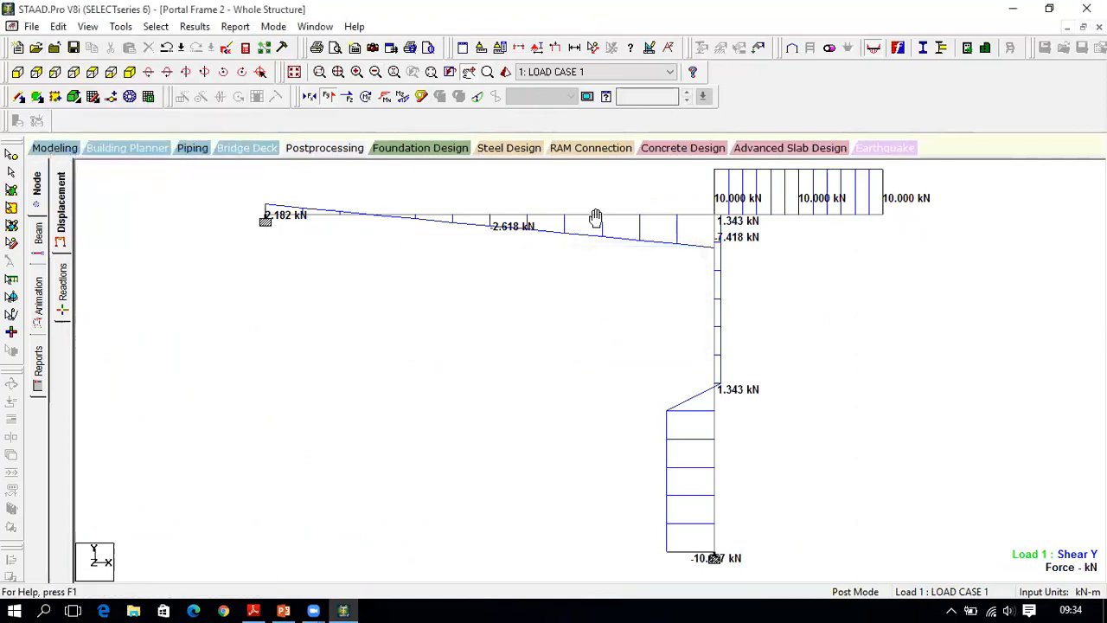
Step: Replace the Shear Y diagram with the displacement diagram and take its picture with the default ID Picture 4 and caption
{"action": "left_click", "coordinate": [329, 97]}
{"action": "left_click", "coordinate": [477, 98]}
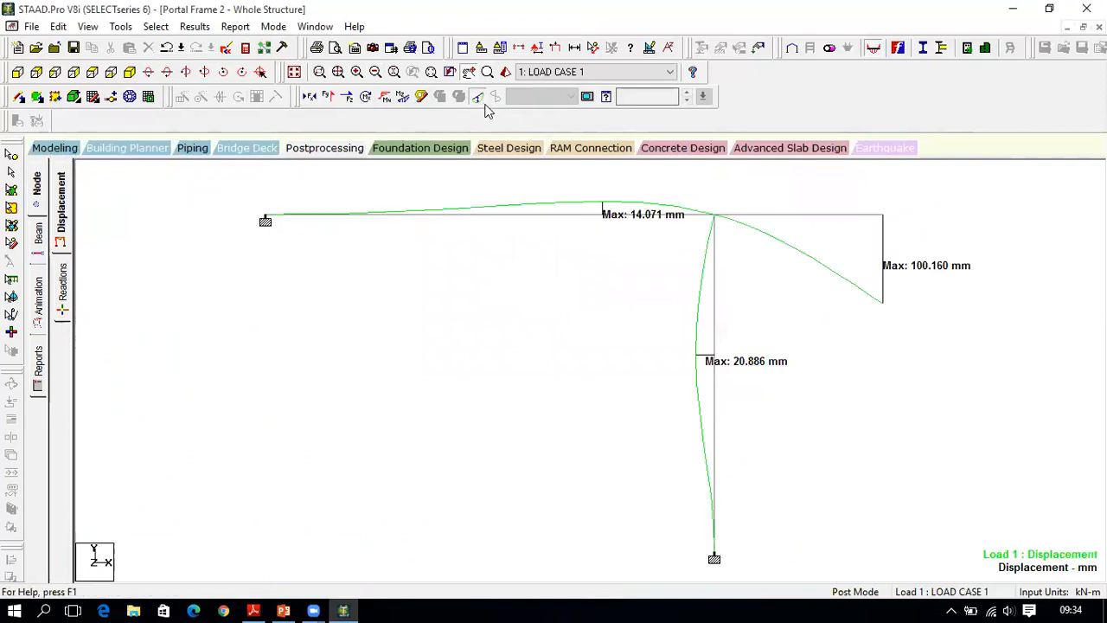
{"action": "left_click", "coordinate": [58, 26]}
{"action": "left_click", "coordinate": [90, 156]}
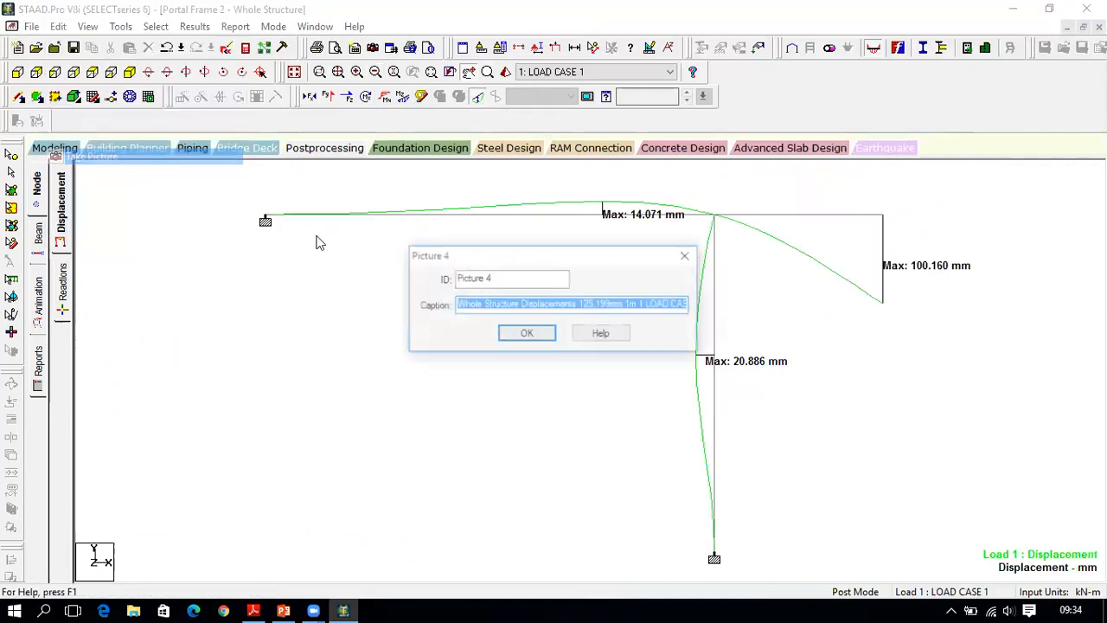
{"action": "left_click", "coordinate": [526, 333]}
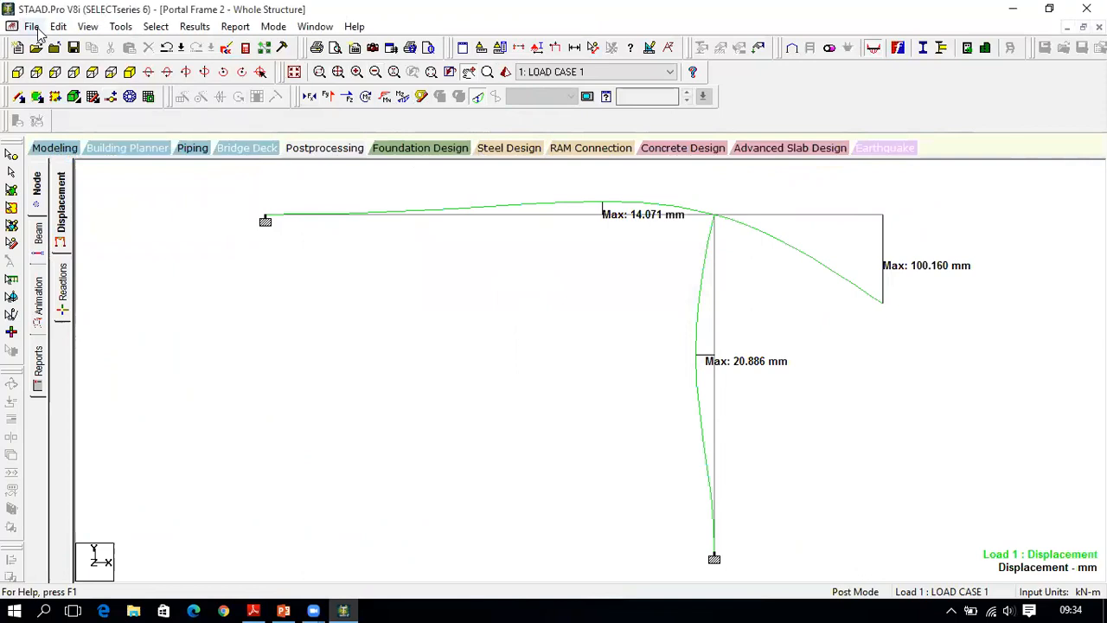
Step: Set up the report by adding the output items Beam Max Moments, Beam Max Shear Forces and Reactions to the selected Job Info
{"action": "left_click", "coordinate": [32, 26]}
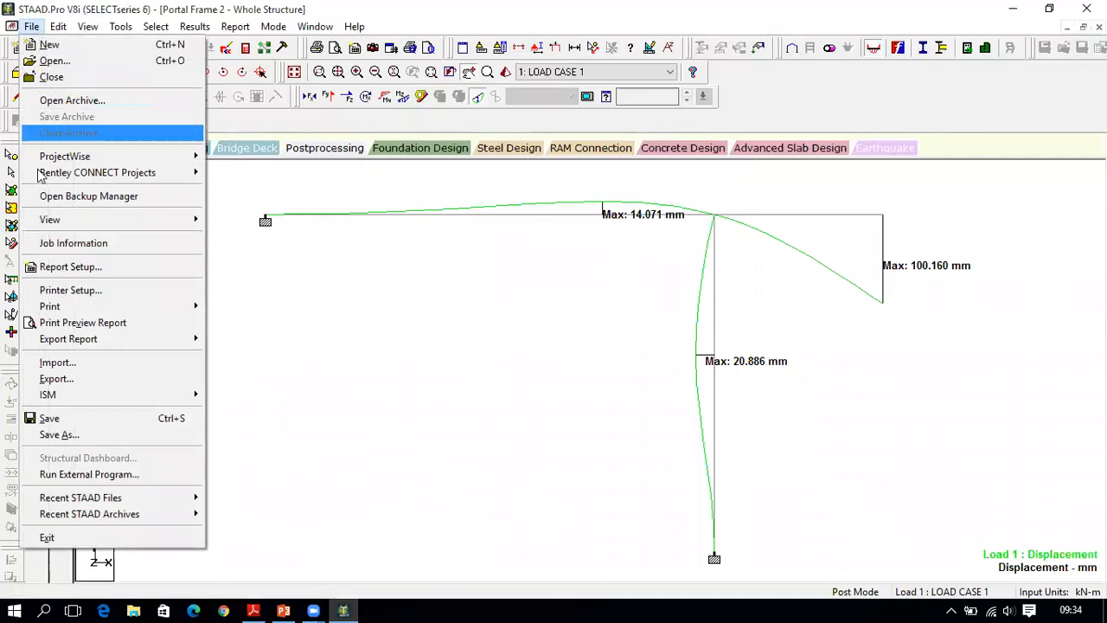
{"action": "left_click", "coordinate": [70, 266]}
{"action": "left_click", "coordinate": [462, 239]}
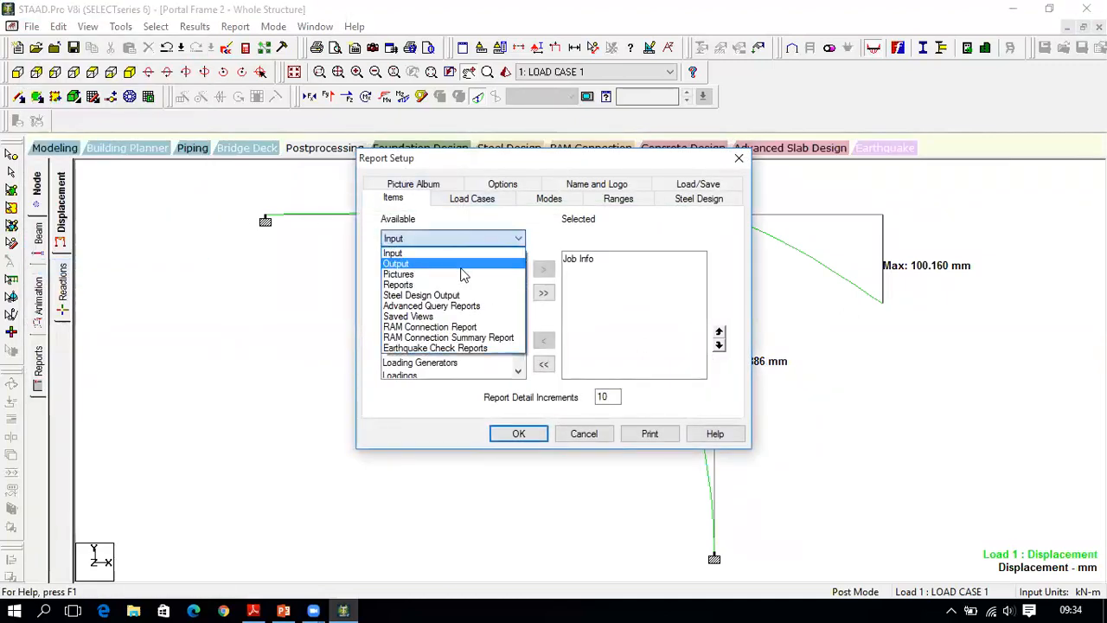
{"action": "left_click", "coordinate": [463, 264]}
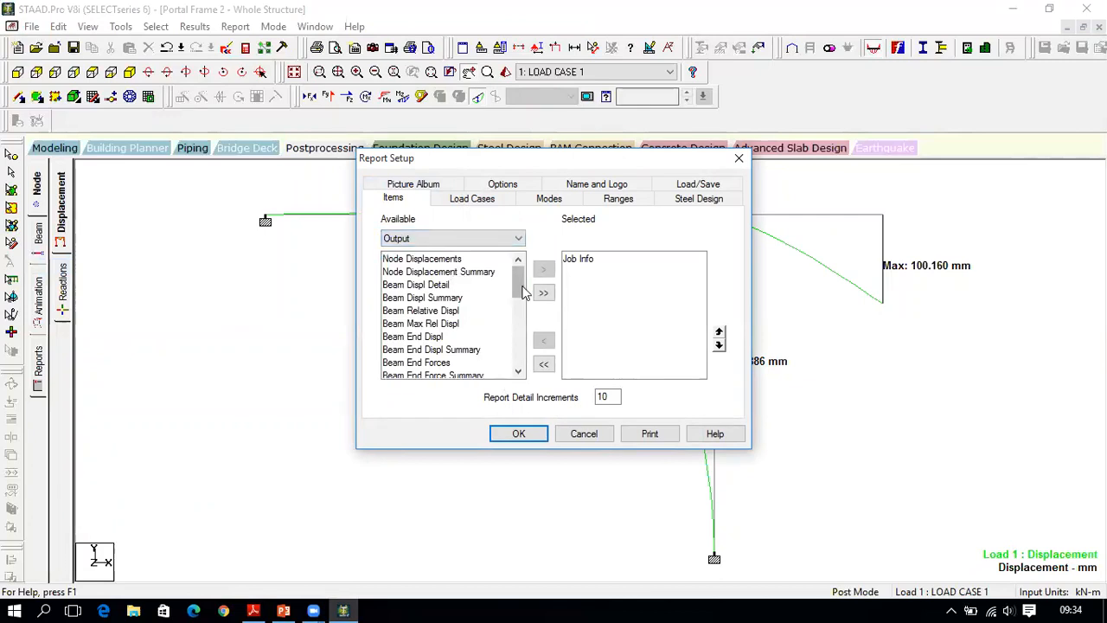
{"action": "left_click_drag", "start_coordinate": [521, 296], "coordinate": [521, 303]}
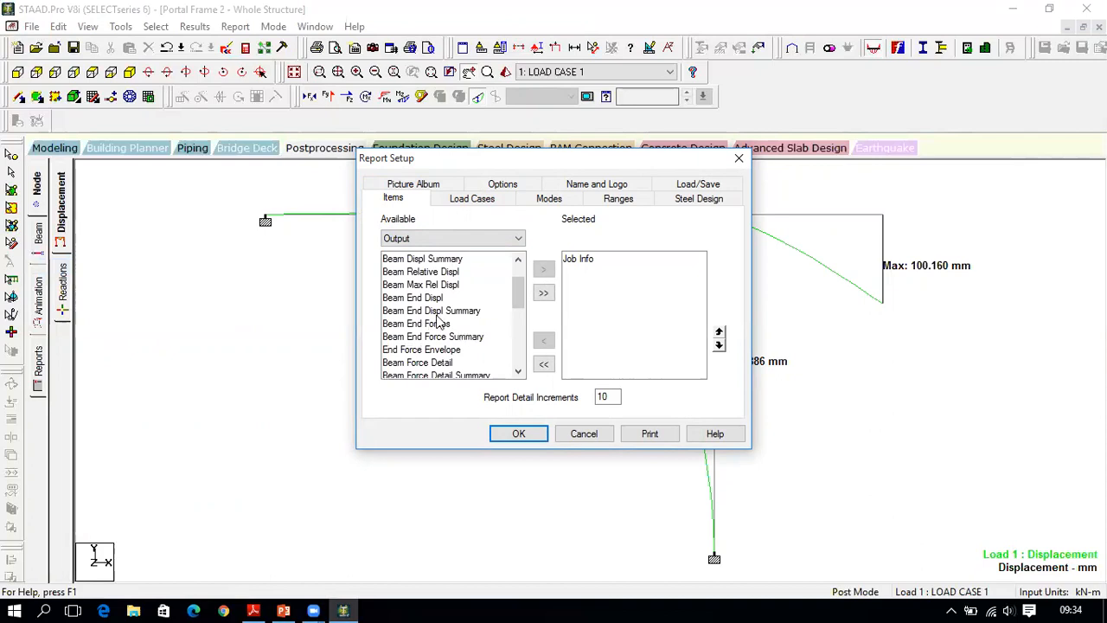
{"action": "scroll", "coordinate": [462, 326], "scroll_direction": "down", "scroll_amount": 2}
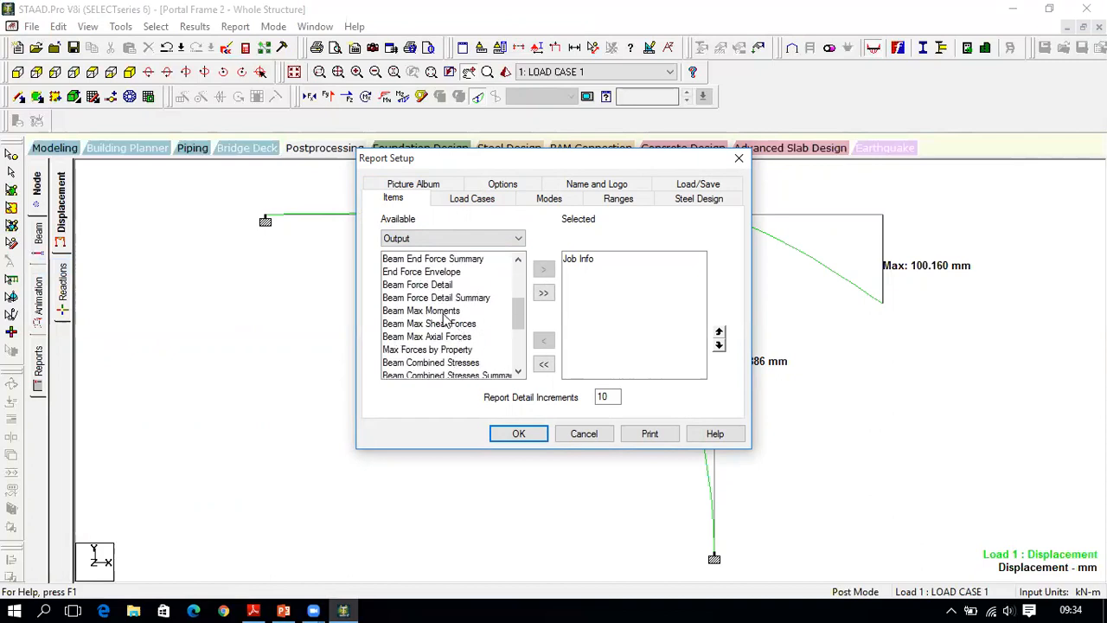
{"action": "left_click", "coordinate": [443, 313]}
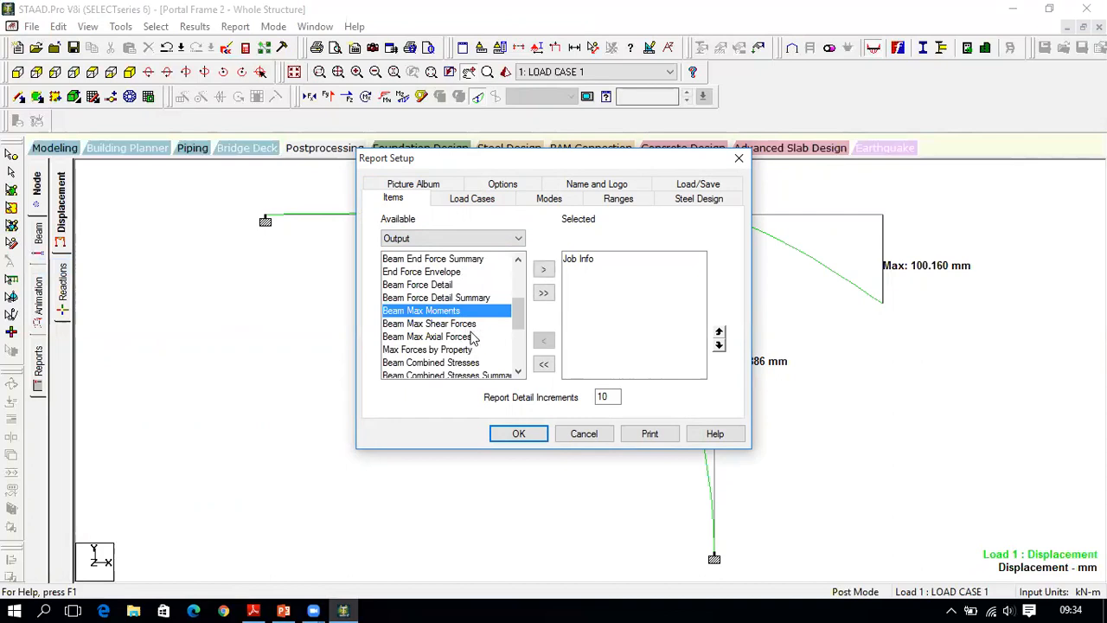
{"action": "left_click", "coordinate": [473, 325], "text": "ctrl"}
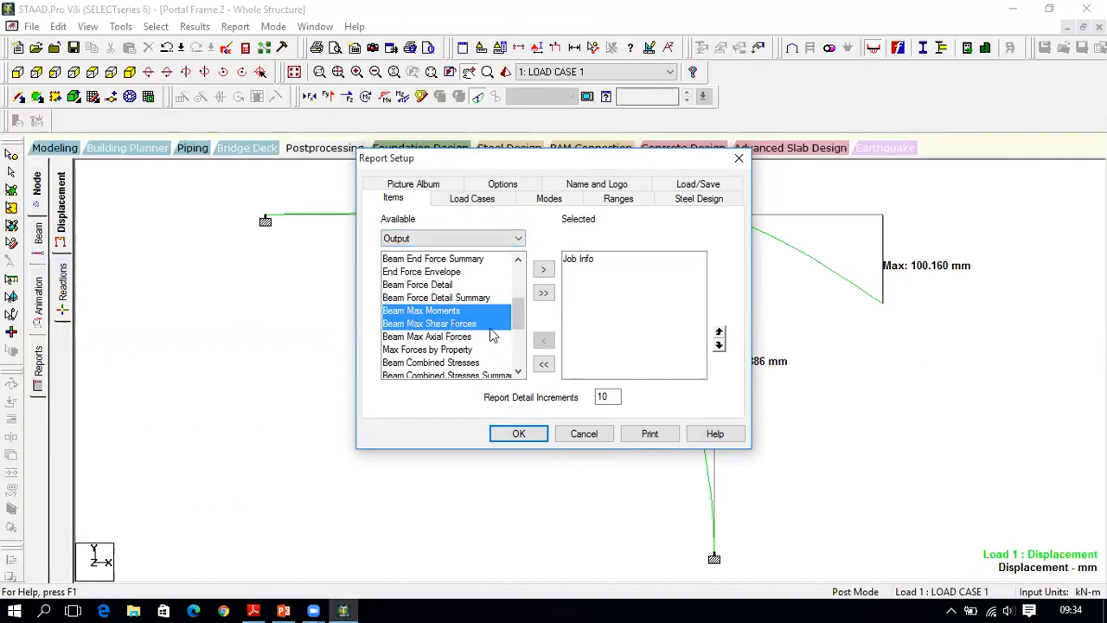
{"action": "mouse_move", "coordinate": [525, 316]}
{"action": "left_mouse_down"}
{"action": "mouse_move", "coordinate": [517, 353]}
{"action": "mouse_move", "coordinate": [521, 304]}
{"action": "left_mouse_up"}
{"action": "left_click", "coordinate": [431, 327]}
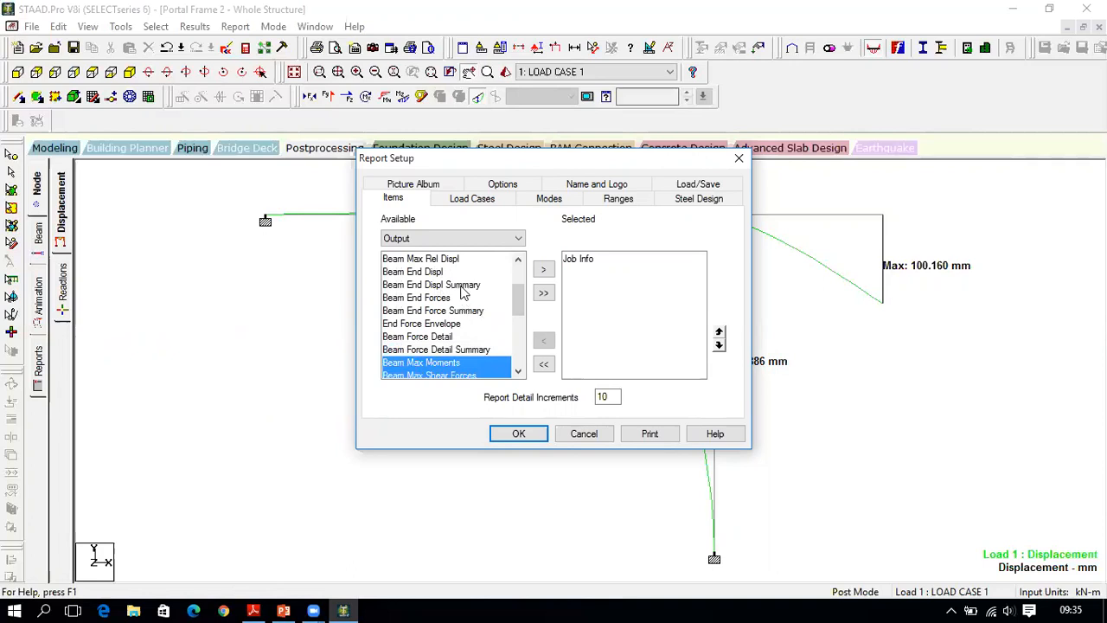
{"action": "left_click_drag", "start_coordinate": [516, 303], "coordinate": [489, 318]}
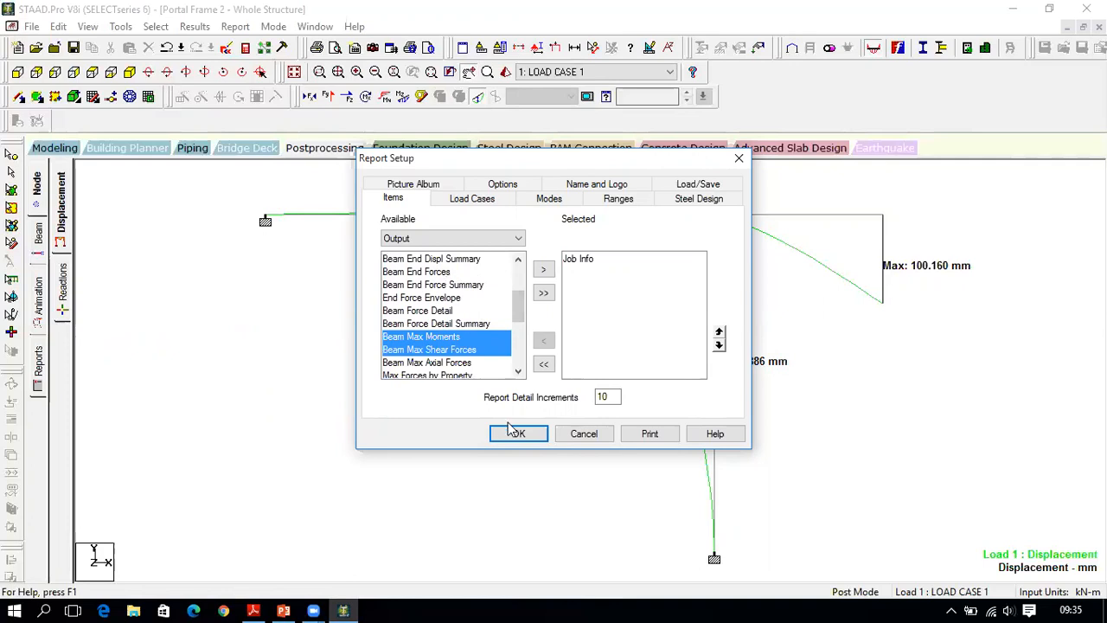
{"action": "left_click", "coordinate": [545, 269]}
{"action": "left_click", "coordinate": [579, 262]}
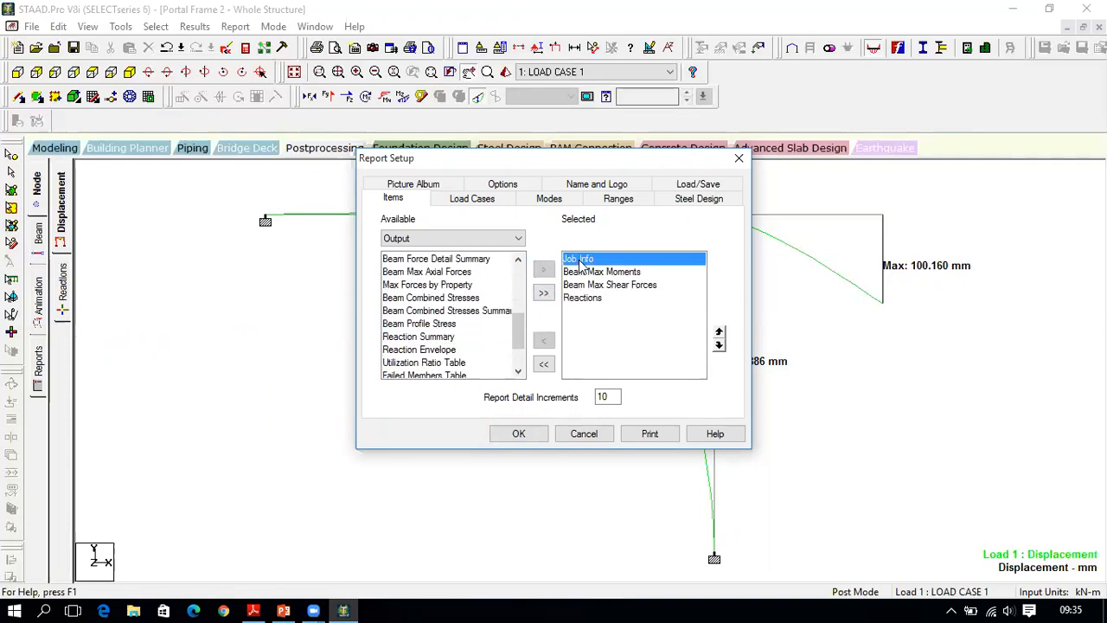
{"action": "left_click", "coordinate": [519, 434]}
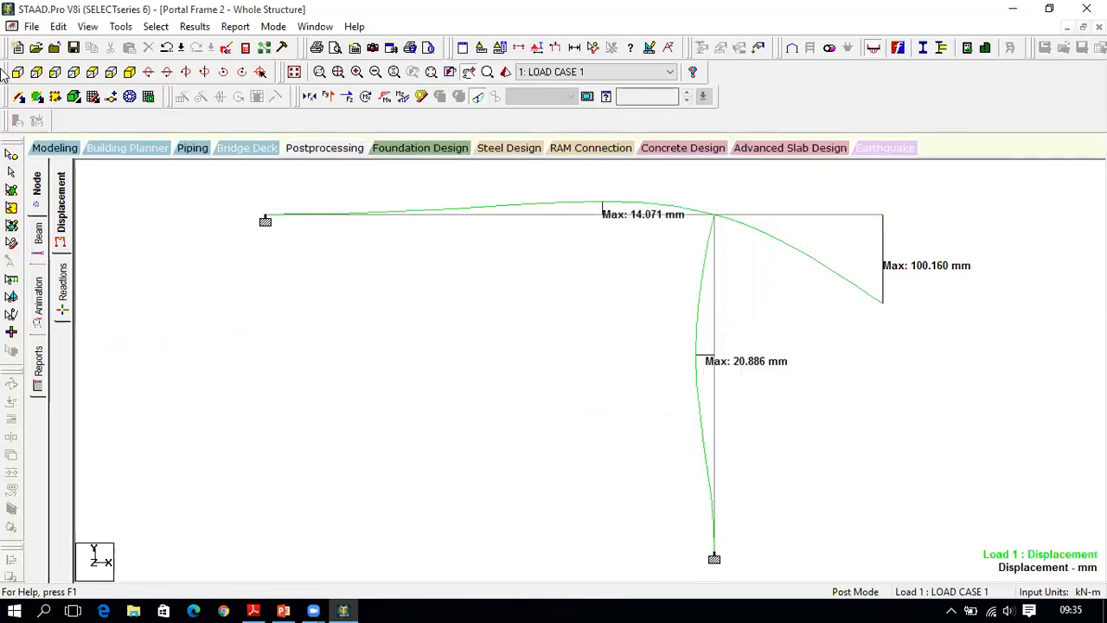
Step: Export the report as an MS Word file named Portal Frame 2 in the Staad Examples folder
{"action": "left_click", "coordinate": [32, 26]}
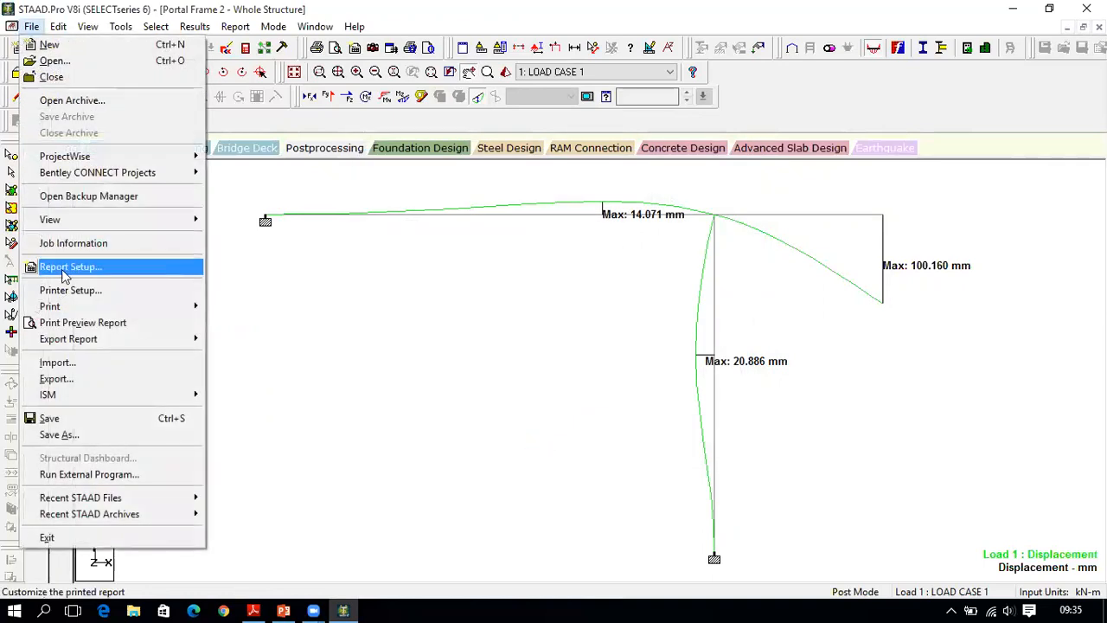
{"action": "mouse_move", "coordinate": [179, 341]}
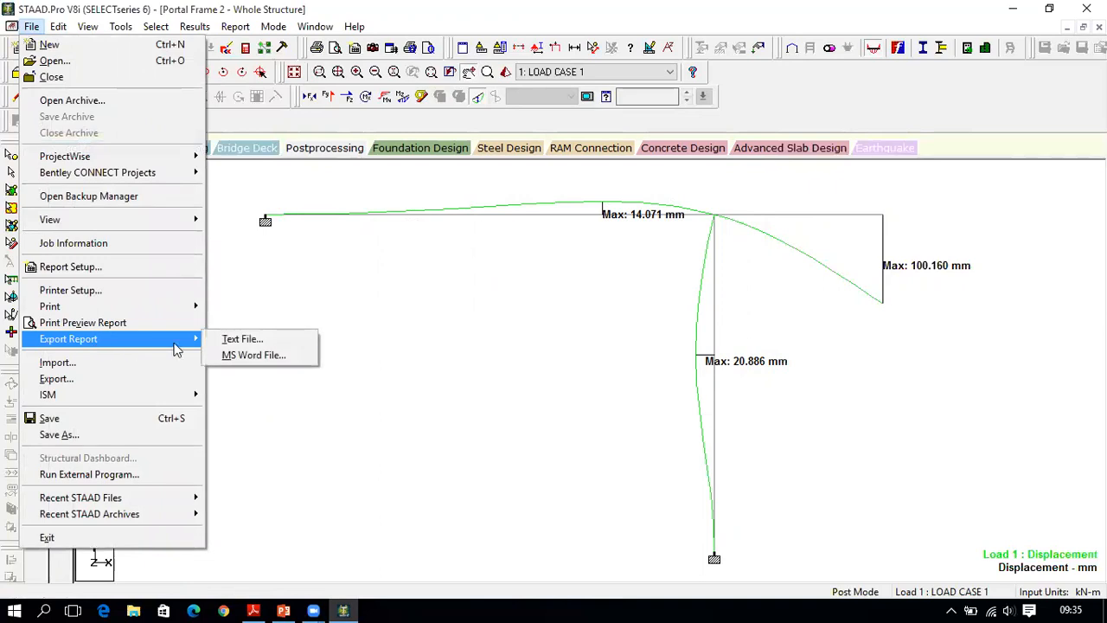
{"action": "left_click", "coordinate": [246, 363]}
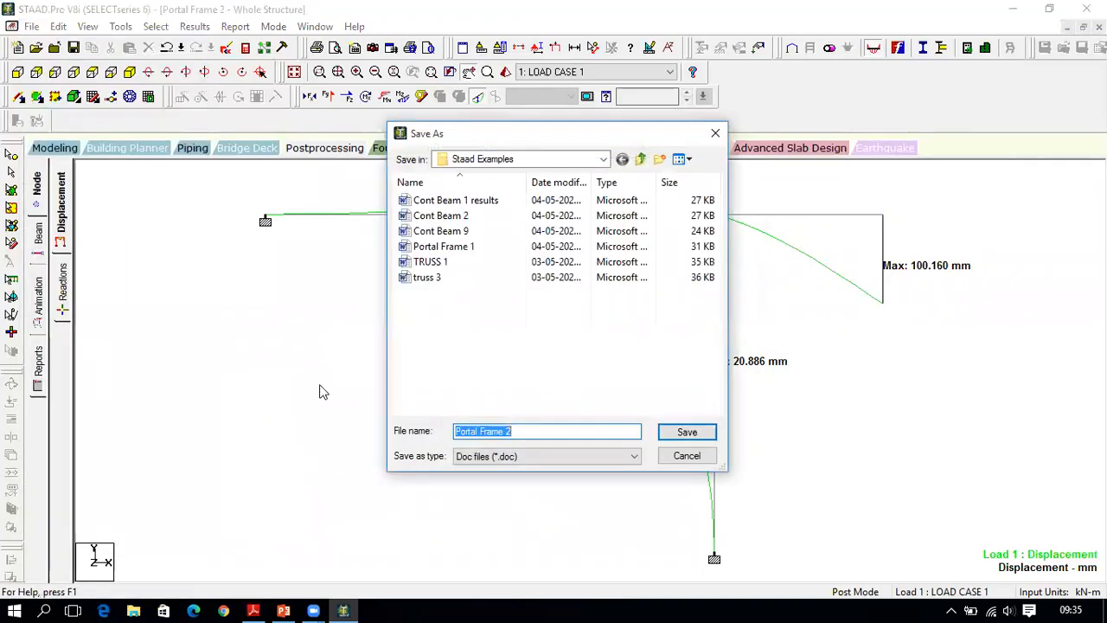
{"action": "left_click", "coordinate": [688, 433]}
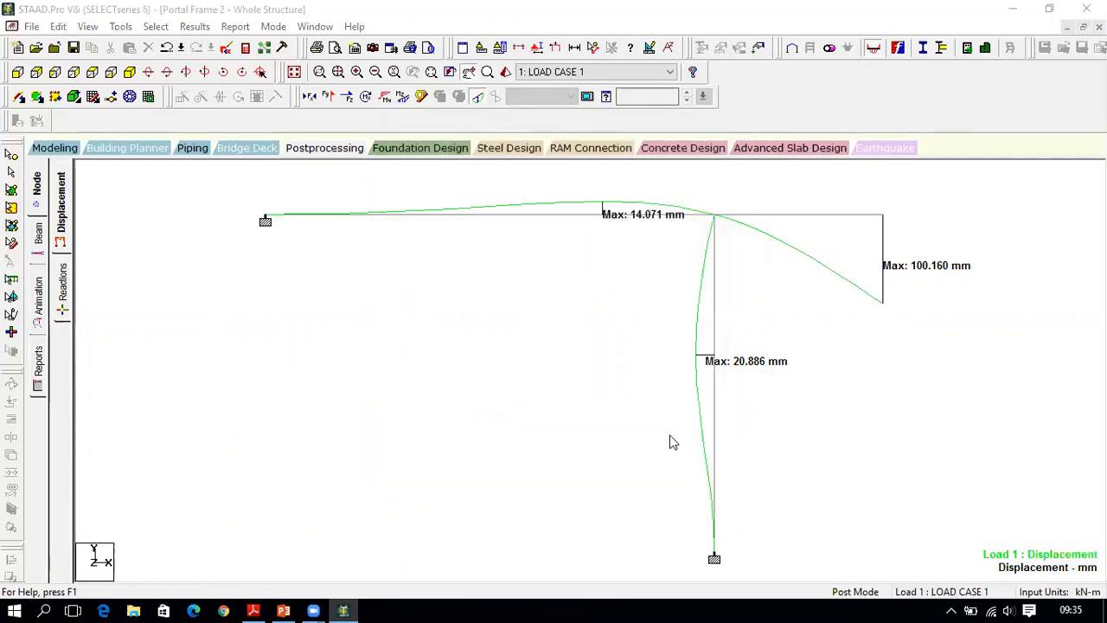
{"action": "left_click", "coordinate": [666, 456]}
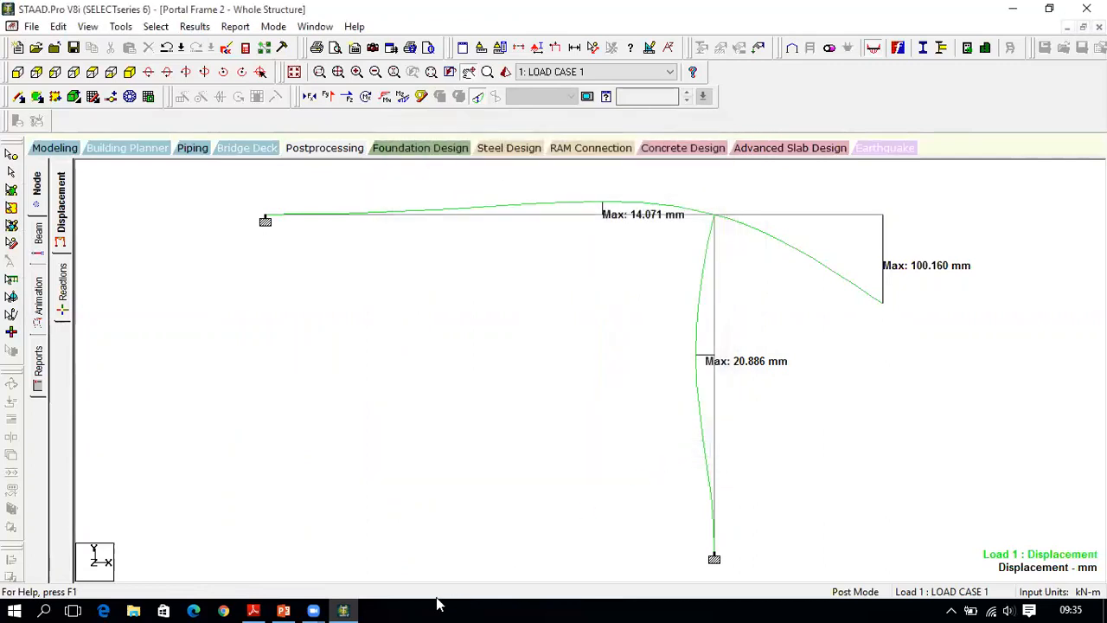
Step: Switch to the exported report in Word and narrow the Beam Maximum Moments table so all its columns fit the page
{"action": "left_click", "coordinate": [384, 604]}
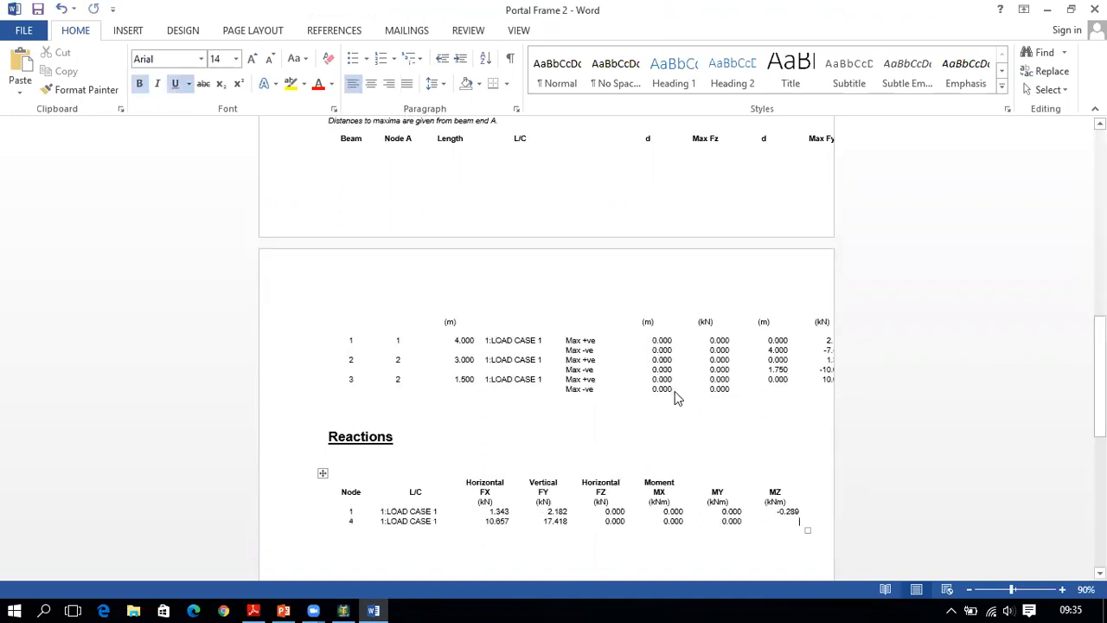
{"action": "scroll", "coordinate": [562, 376], "scroll_direction": "down", "scroll_amount": 8}
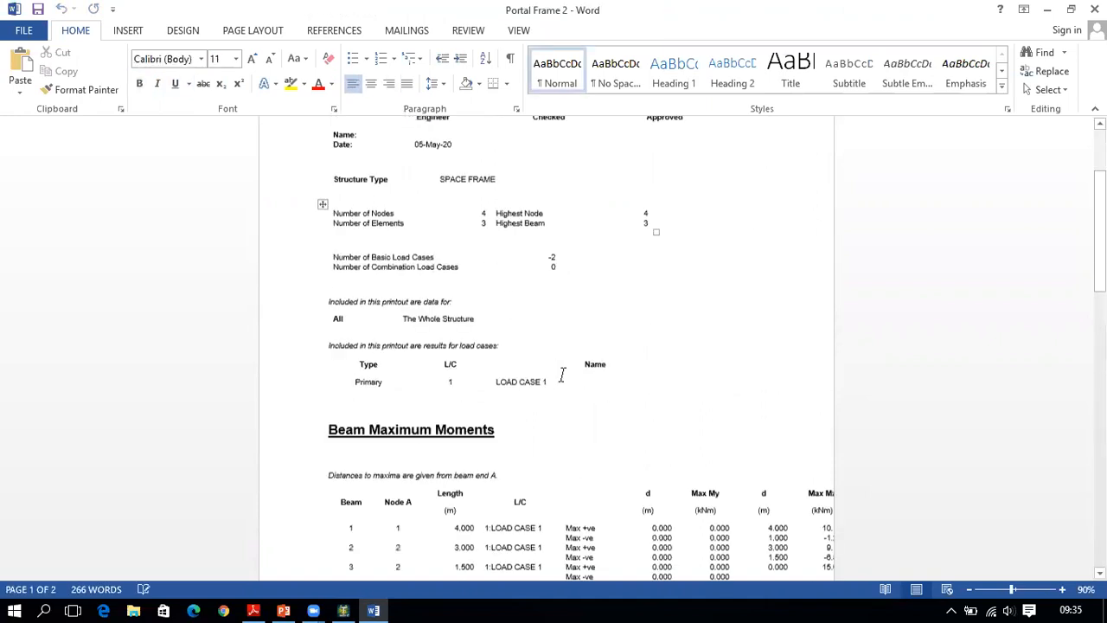
{"action": "scroll", "coordinate": [567, 373], "scroll_direction": "down", "scroll_amount": 1}
{"action": "left_click", "coordinate": [827, 316]}
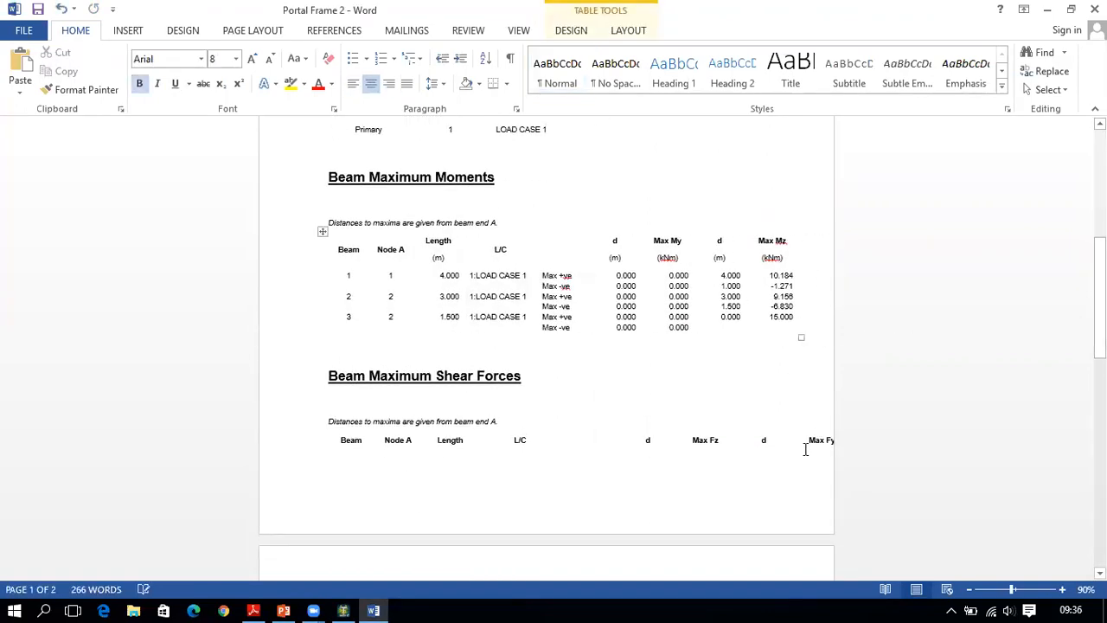
Step: Review the job information and the Beam Maximum Moments table in the exported report
{"action": "scroll", "coordinate": [796, 443], "scroll_direction": "down", "scroll_amount": 4}
{"action": "scroll", "coordinate": [382, 291], "scroll_direction": "up", "scroll_amount": 6}
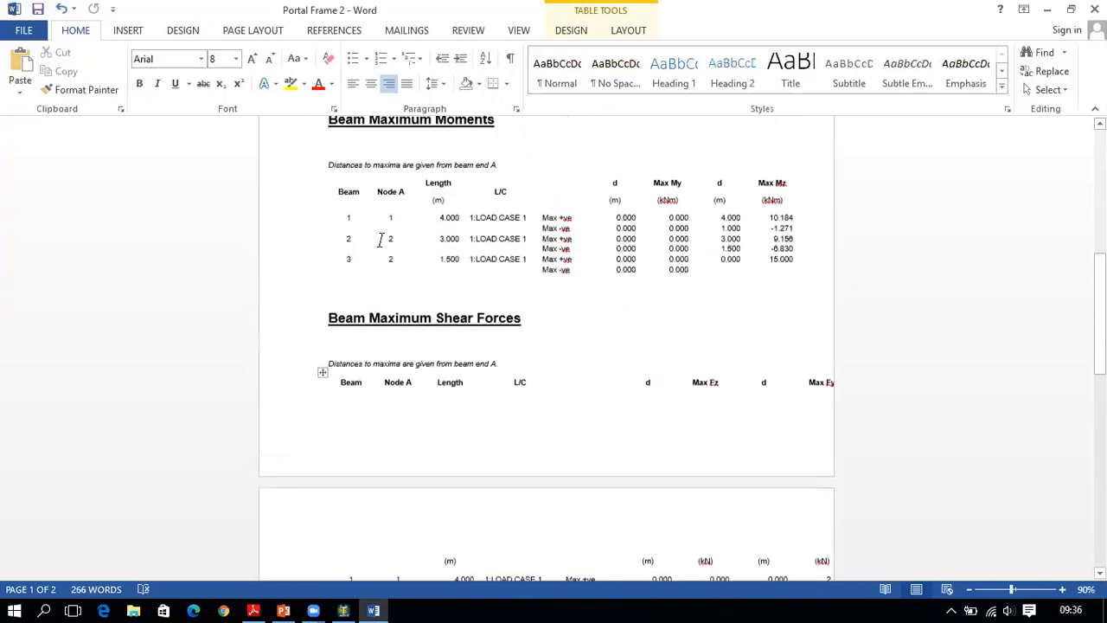
{"action": "scroll", "coordinate": [455, 302], "scroll_direction": "up", "scroll_amount": 6}
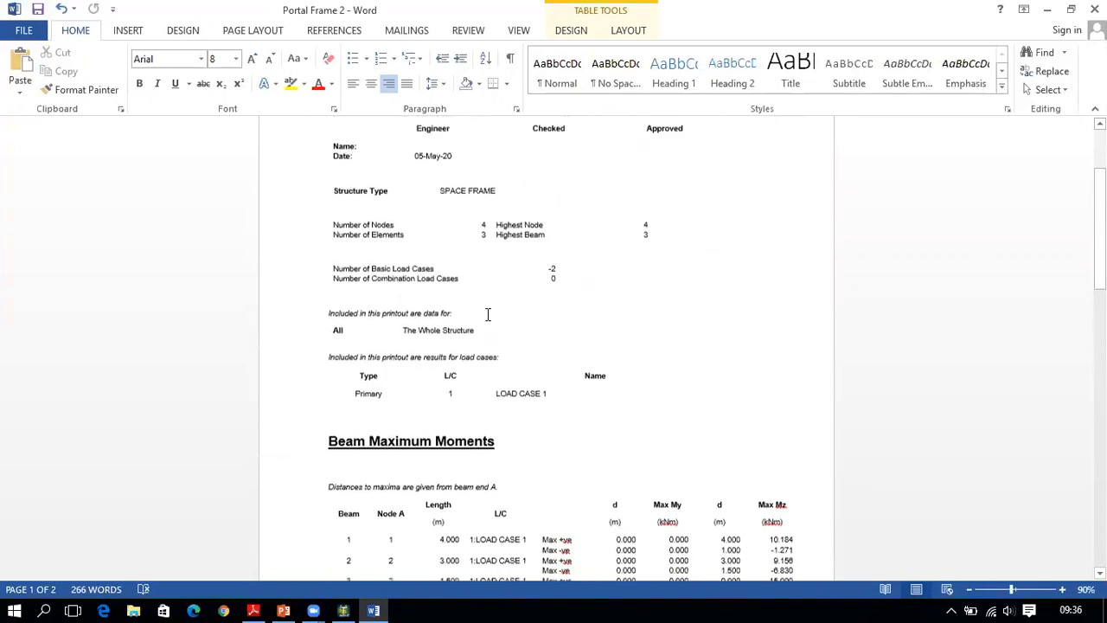
{"action": "scroll", "coordinate": [381, 184], "scroll_direction": "down", "scroll_amount": 2}
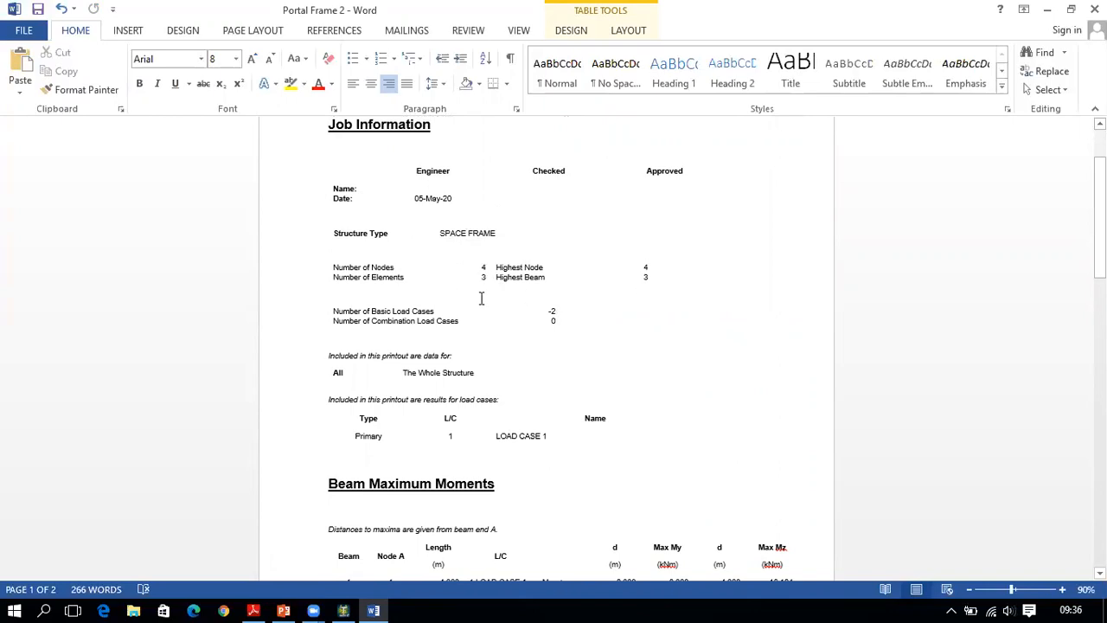
{"action": "scroll", "coordinate": [501, 386], "scroll_direction": "down", "scroll_amount": 2}
{"action": "scroll", "coordinate": [372, 303], "scroll_direction": "down", "scroll_amount": 2}
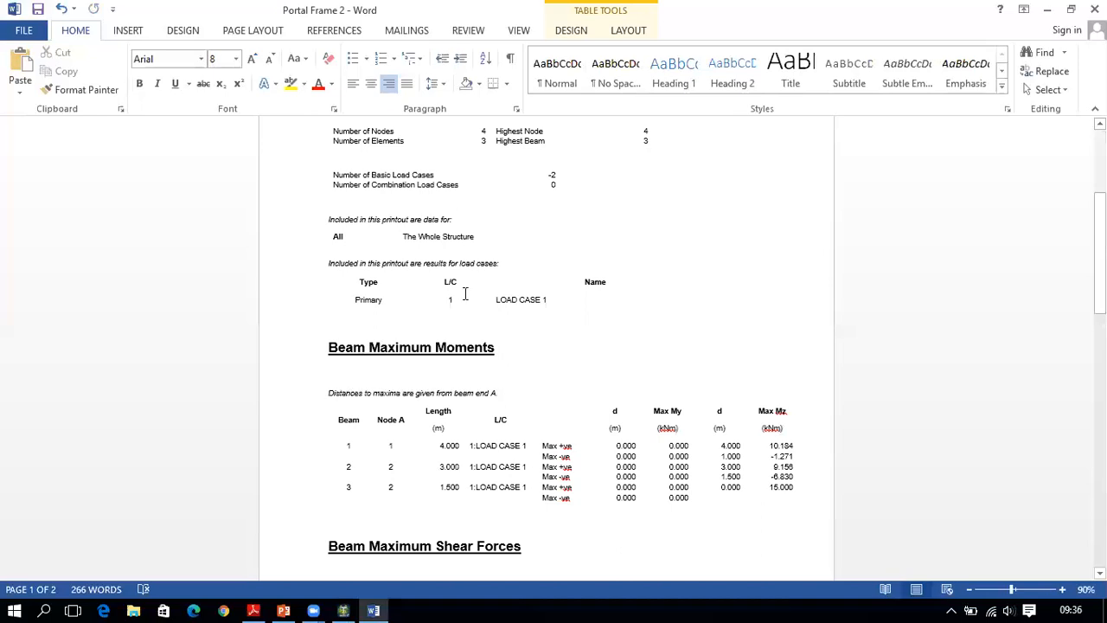
{"action": "scroll", "coordinate": [541, 301], "scroll_direction": "down", "scroll_amount": 2}
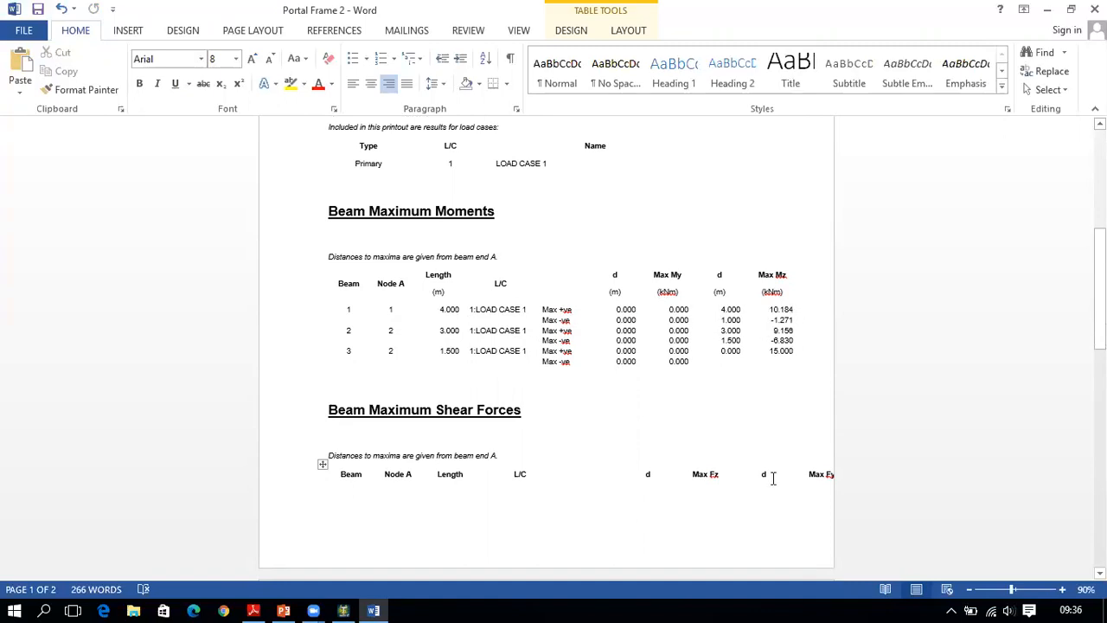
{"action": "scroll", "coordinate": [762, 468], "scroll_direction": "down", "scroll_amount": 3}
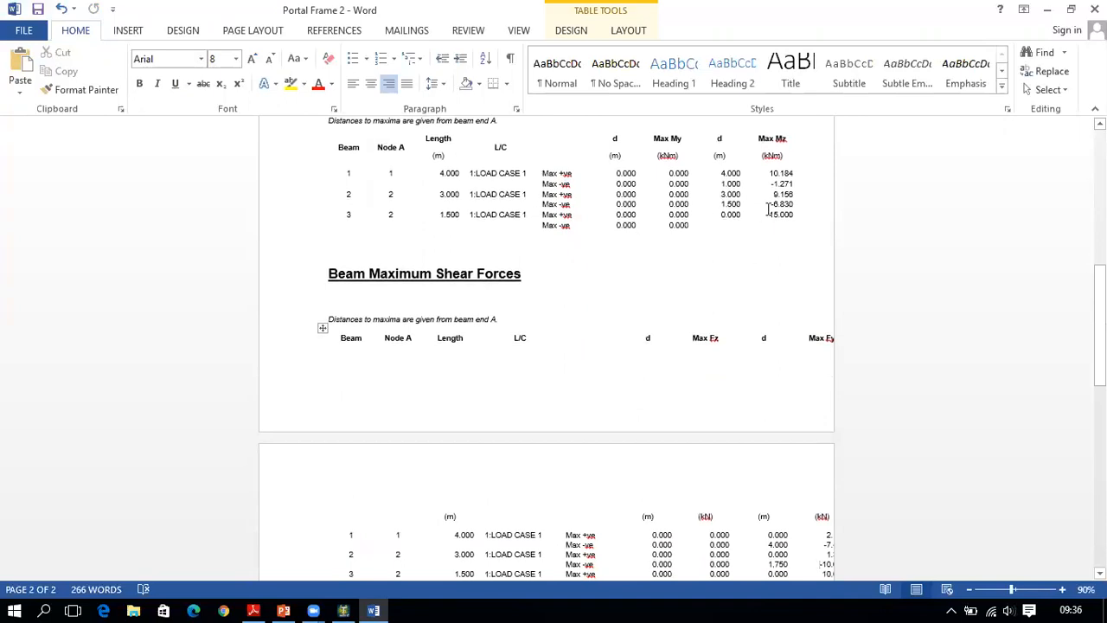
Step: Narrow the Beam Maximum Shear Forces table so its Max Fy column fits within the page
{"action": "scroll", "coordinate": [771, 286], "scroll_direction": "down", "scroll_amount": 3}
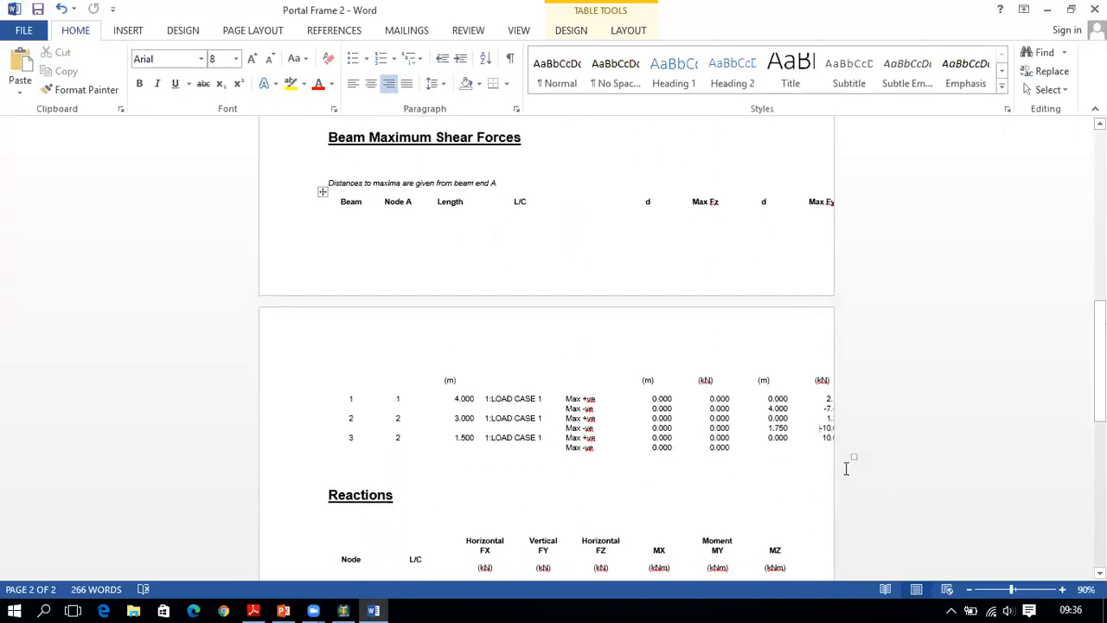
{"action": "left_click_drag", "start_coordinate": [857, 457], "coordinate": [761, 445]}
{"action": "scroll", "coordinate": [780, 404], "scroll_direction": "down", "scroll_amount": 3}
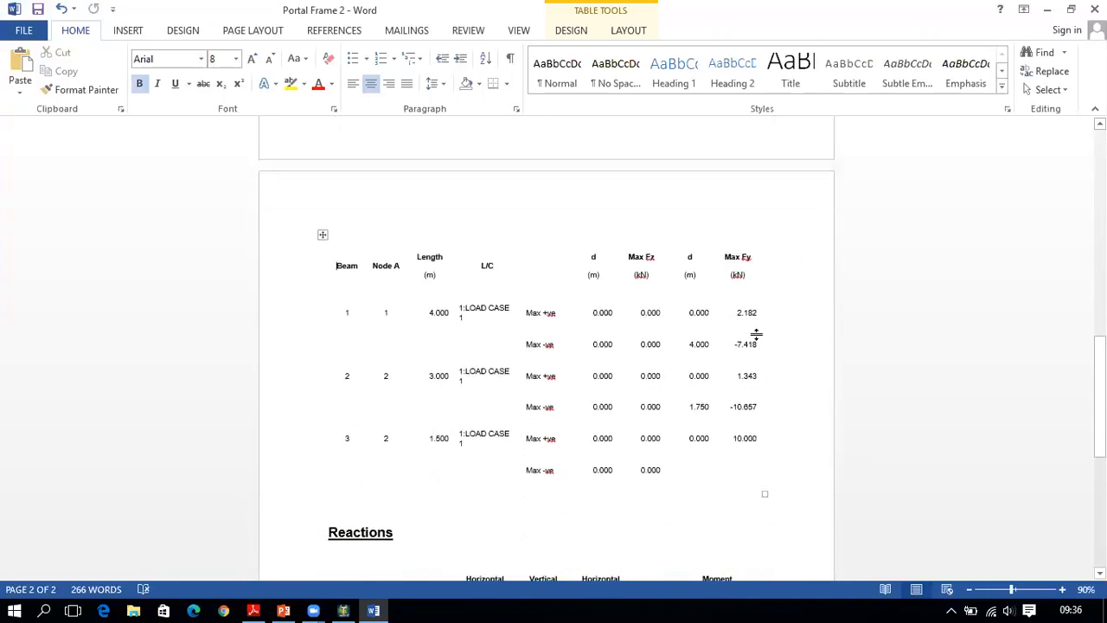
Step: Examine the remaining shear forces and the Reactions table, and close the Word report without saving changes
{"action": "scroll", "coordinate": [664, 419], "scroll_direction": "down", "scroll_amount": 3}
{"action": "scroll", "coordinate": [686, 475], "scroll_direction": "down", "scroll_amount": 3}
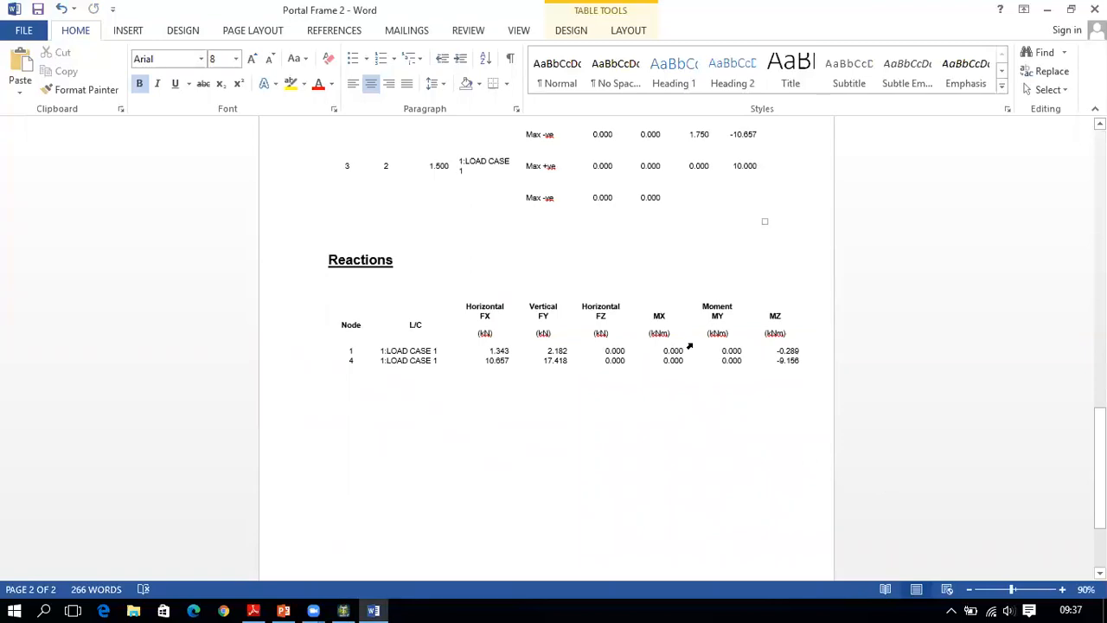
{"action": "left_click", "coordinate": [1092, 8]}
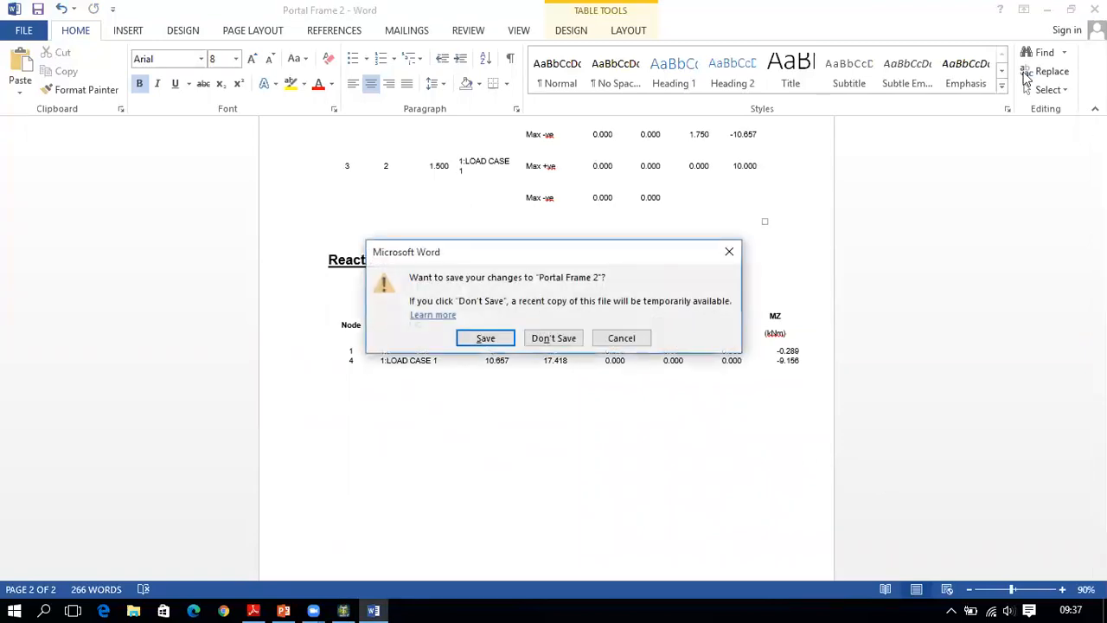
{"action": "left_click", "coordinate": [554, 338]}
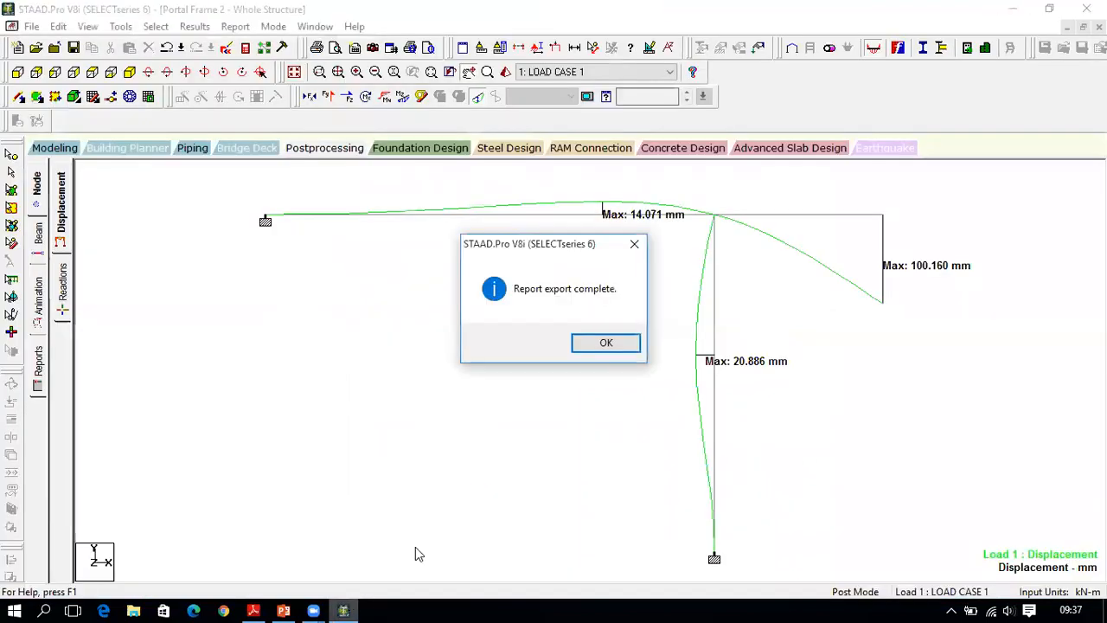
Step: Dismiss the export message and add Picture 1 through Picture 4 to the selected report items
{"action": "left_click", "coordinate": [597, 344]}
{"action": "left_click", "coordinate": [31, 26]}
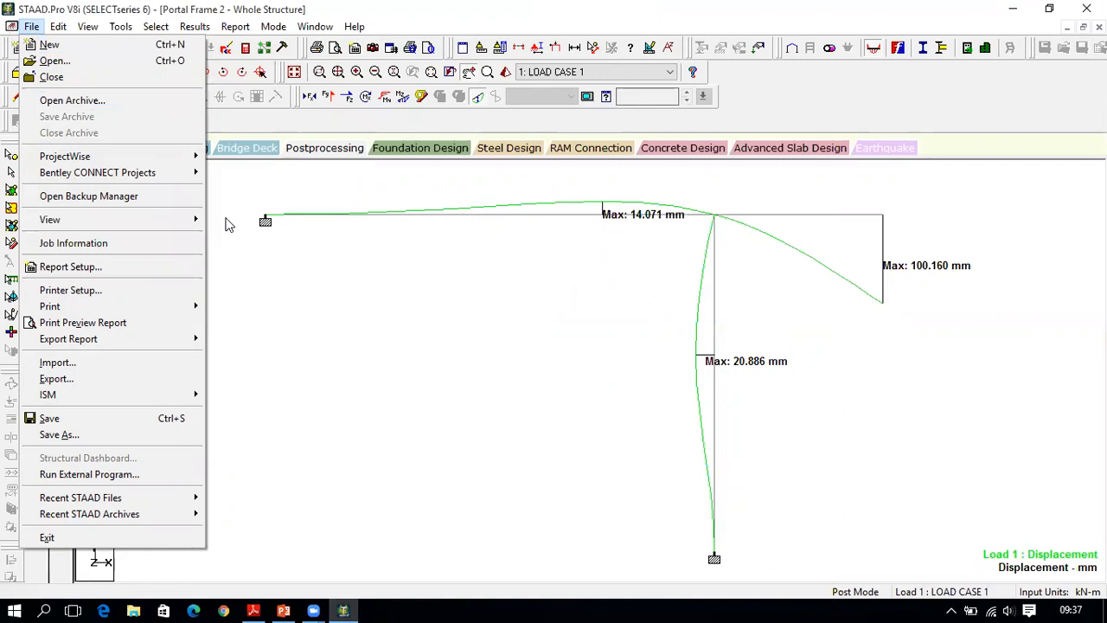
{"action": "left_click", "coordinate": [154, 267]}
{"action": "left_click", "coordinate": [452, 238]}
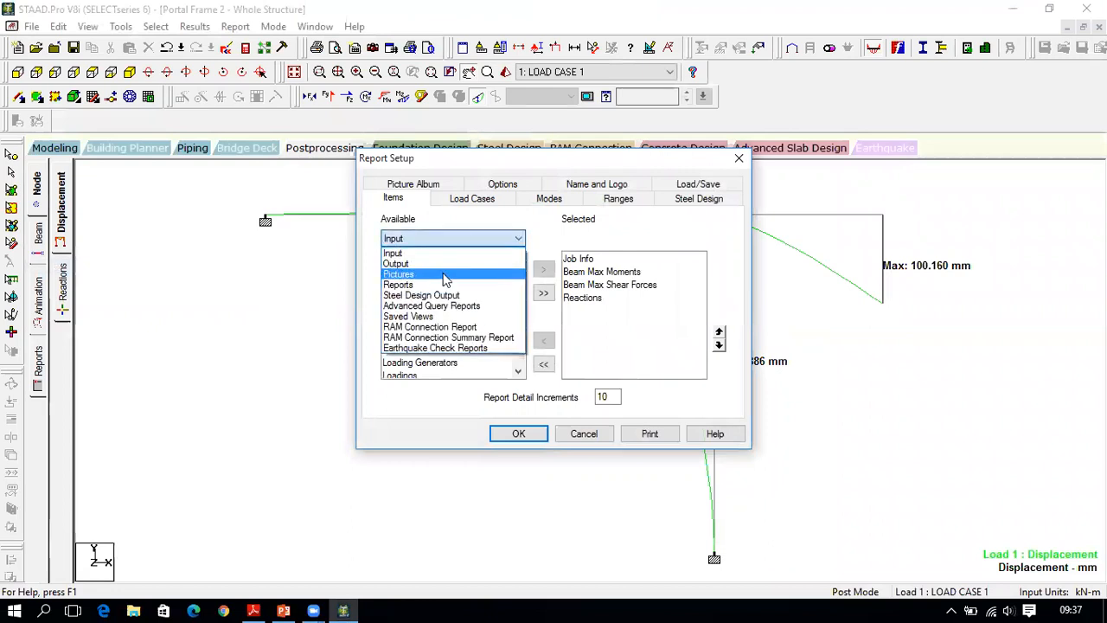
{"action": "left_click", "coordinate": [445, 275]}
{"action": "left_click", "coordinate": [445, 261]}
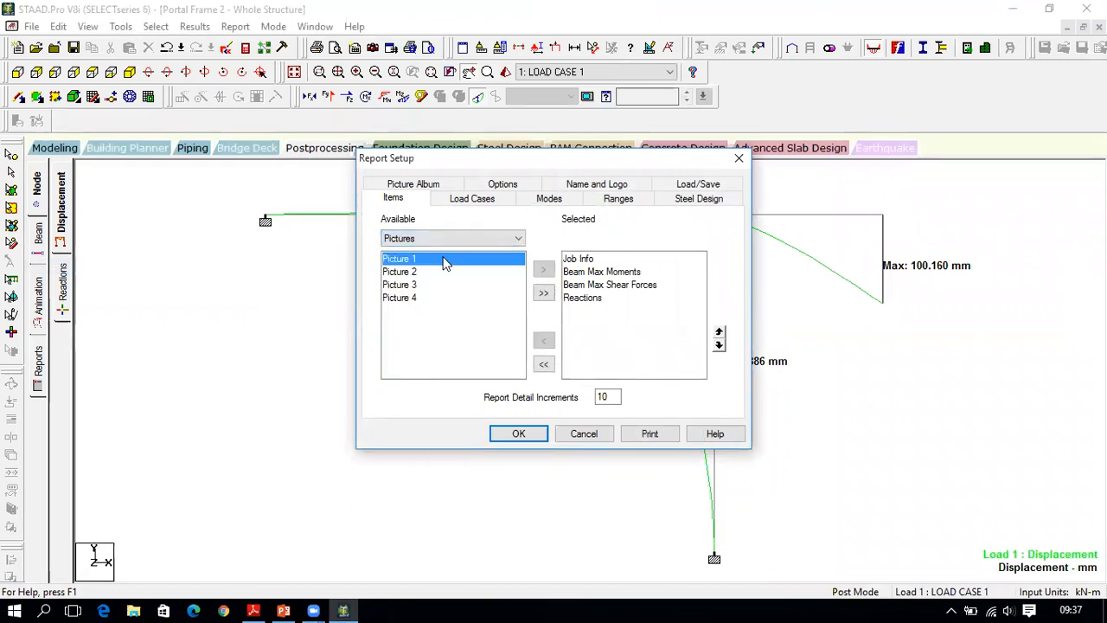
{"action": "left_click_drag", "start_coordinate": [443, 276], "coordinate": [437, 299]}
{"action": "left_click", "coordinate": [544, 272]}
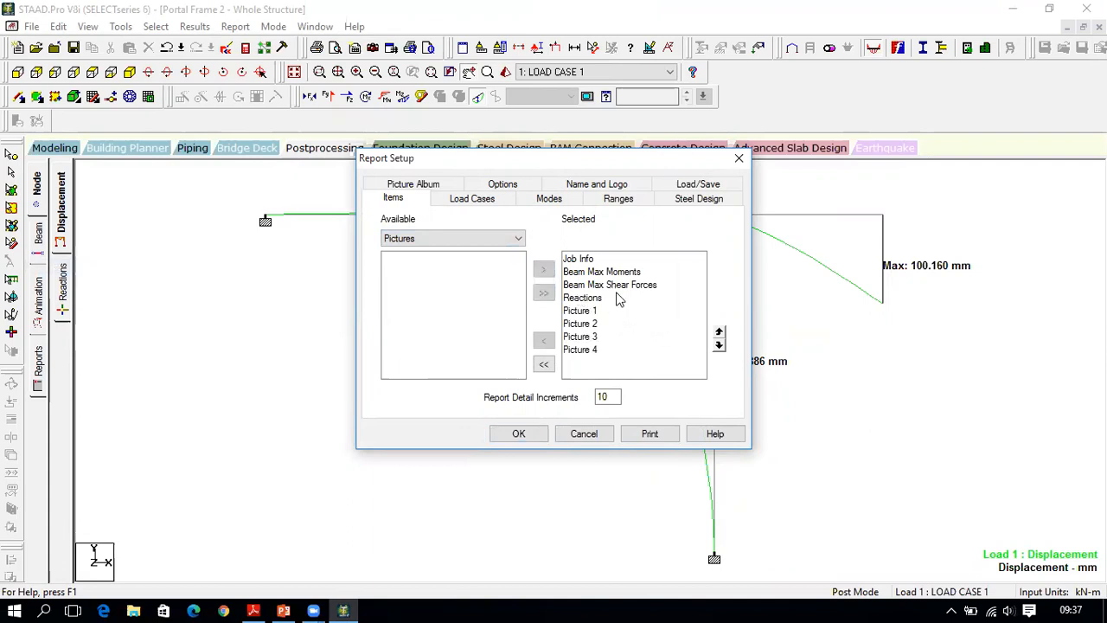
Step: Look through the available Output items and accept the report setup with the four pictures included
{"action": "left_click", "coordinate": [449, 239]}
{"action": "left_click", "coordinate": [437, 250]}
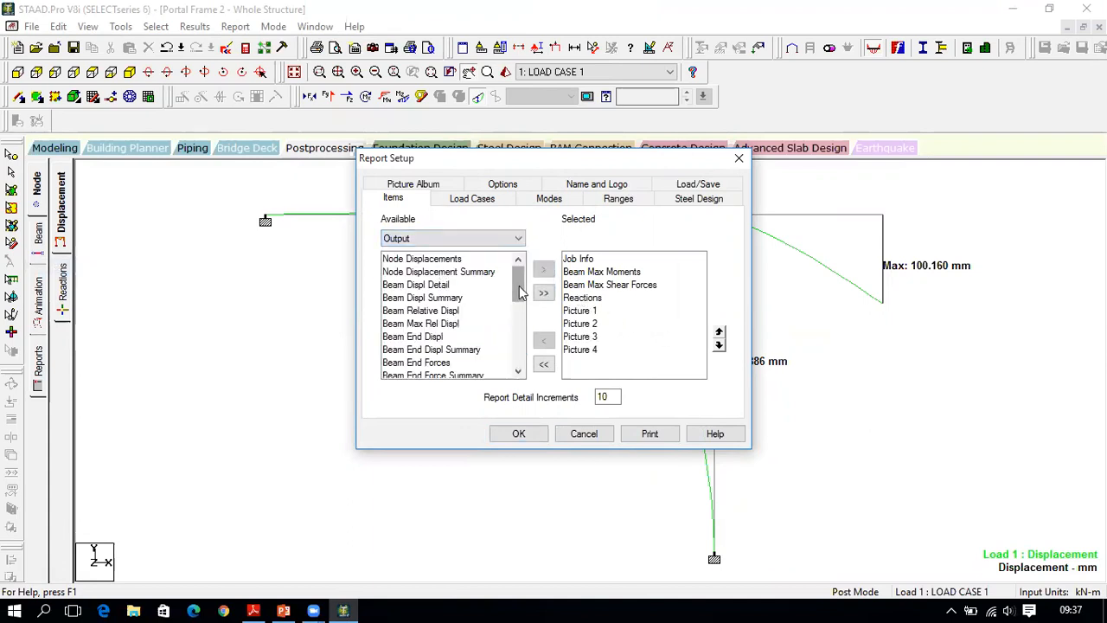
{"action": "left_click", "coordinate": [439, 288]}
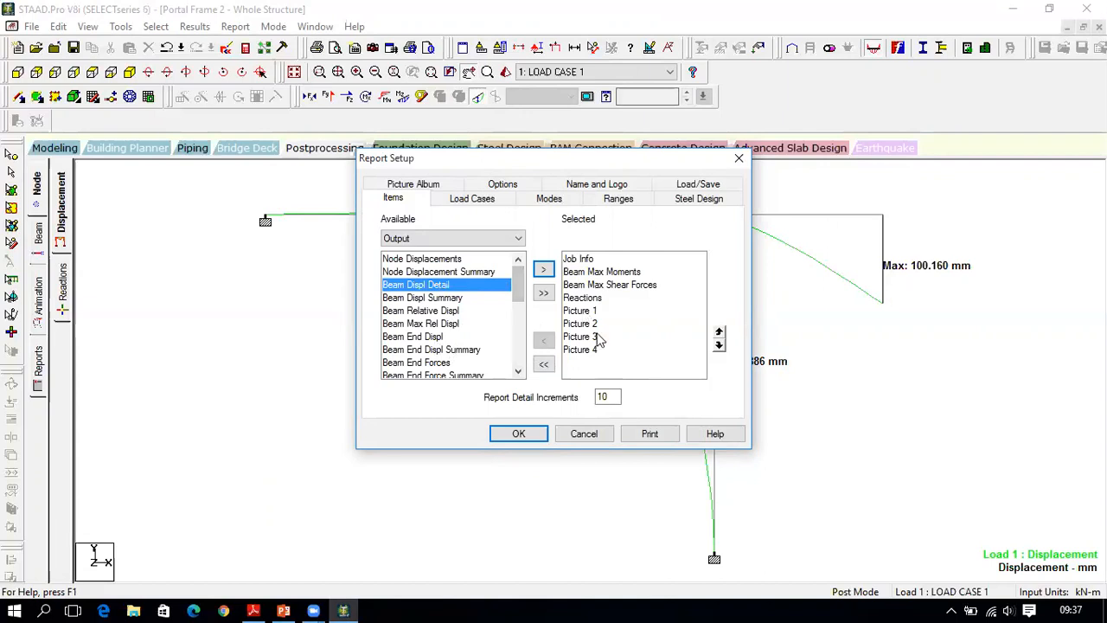
{"action": "left_click_drag", "start_coordinate": [519, 371], "coordinate": [519, 372]}
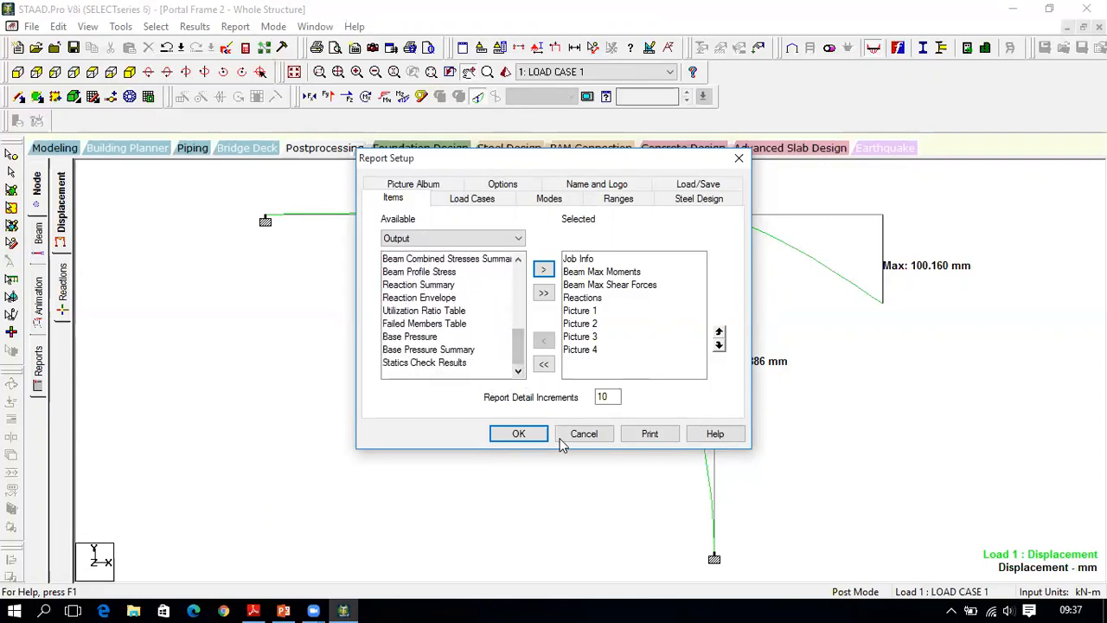
{"action": "left_click", "coordinate": [595, 259]}
{"action": "left_click", "coordinate": [519, 434]}
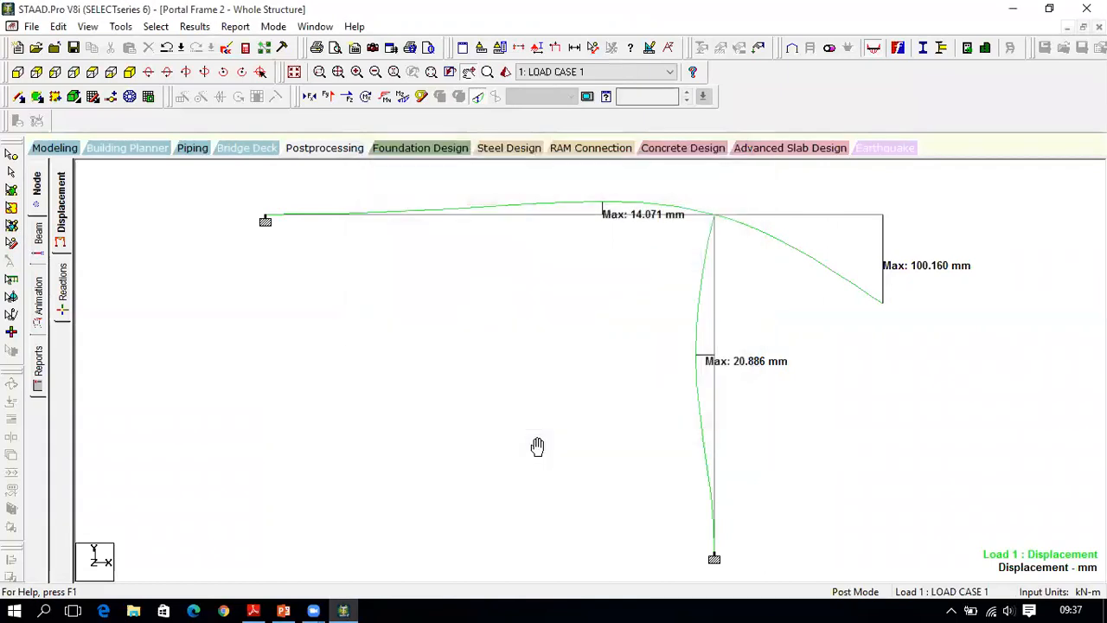
Step: Export the report as a Word file named Portal Frame 2, replacing the existing file and skipping the template selection
{"action": "left_click", "coordinate": [31, 26]}
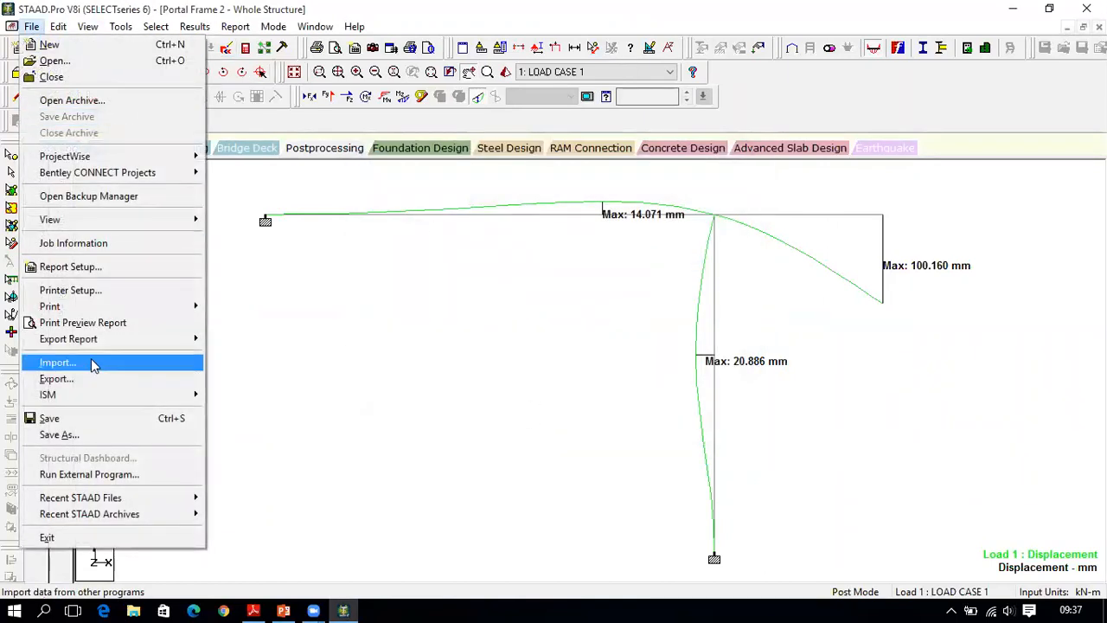
{"action": "mouse_move", "coordinate": [109, 339]}
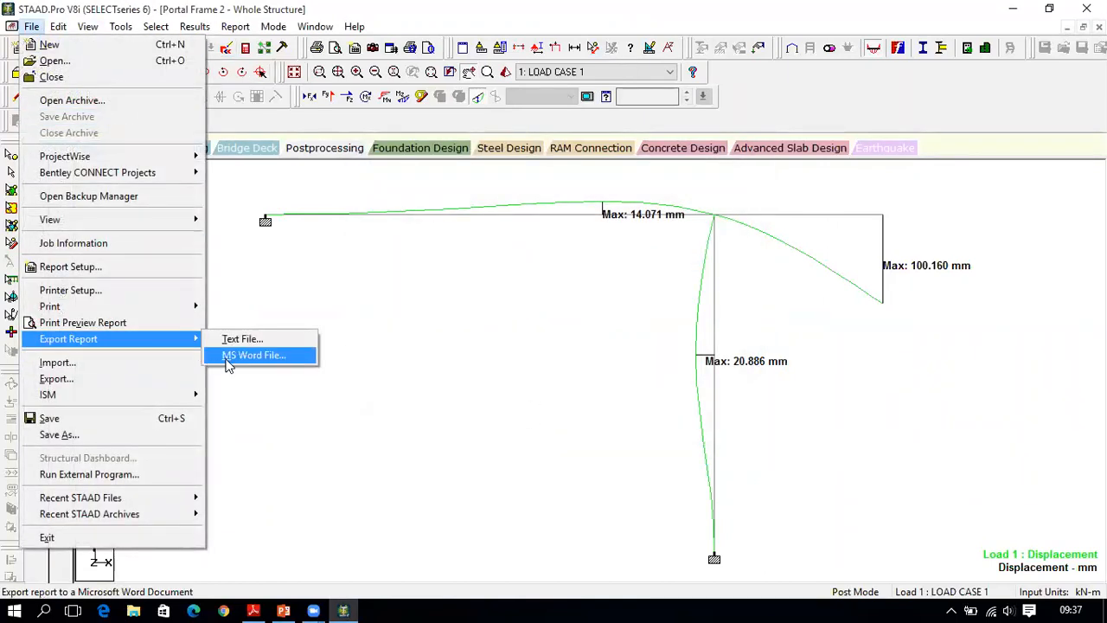
{"action": "left_click", "coordinate": [226, 357]}
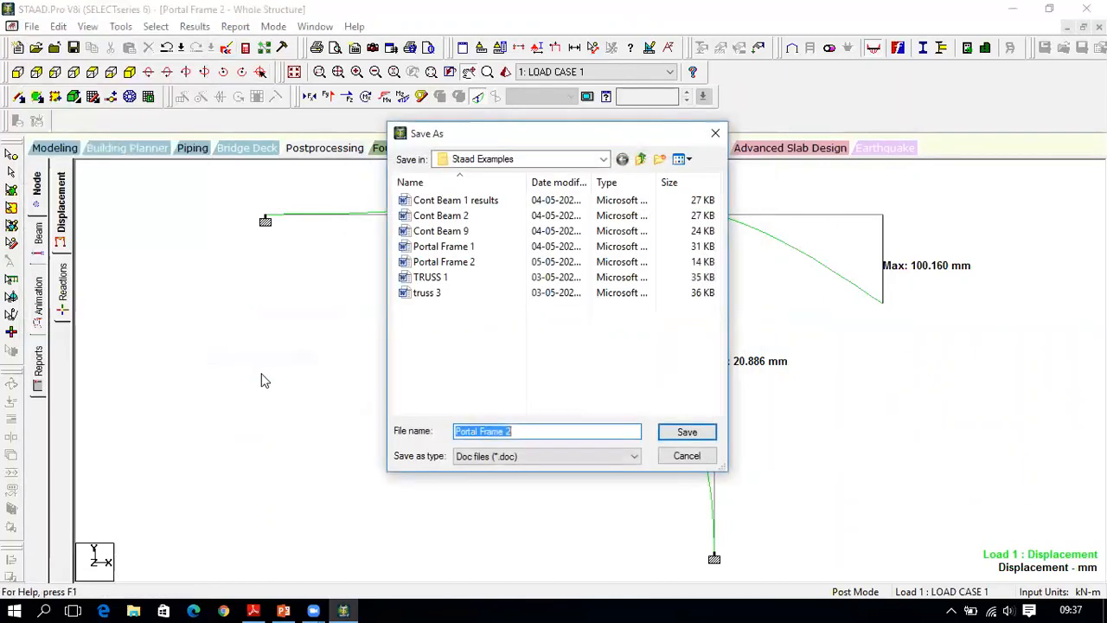
{"action": "left_click", "coordinate": [682, 435]}
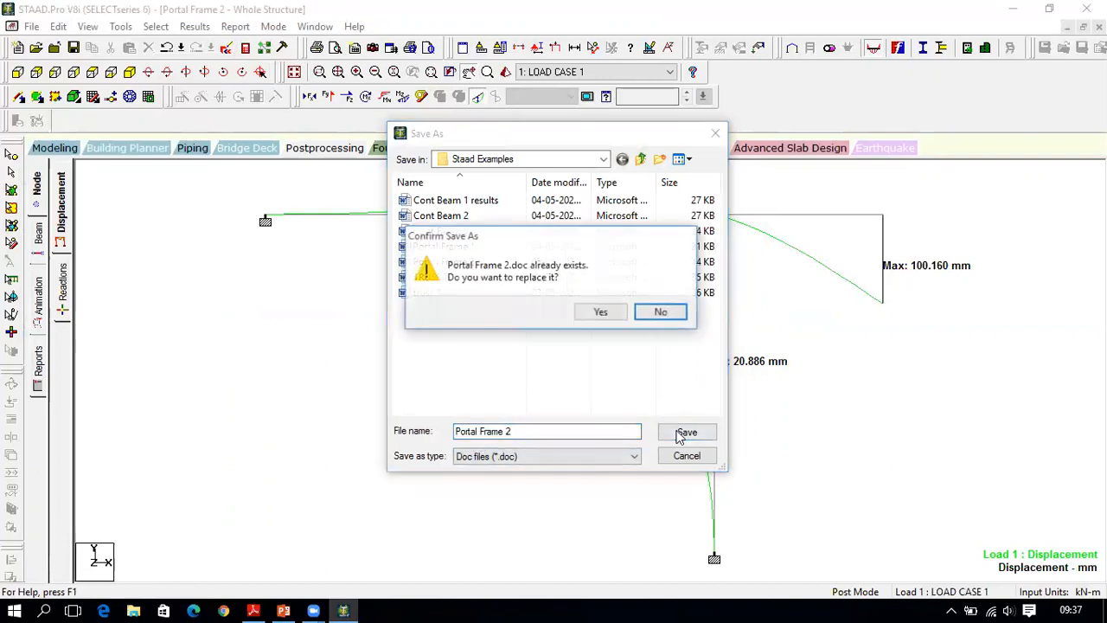
{"action": "left_click", "coordinate": [601, 313]}
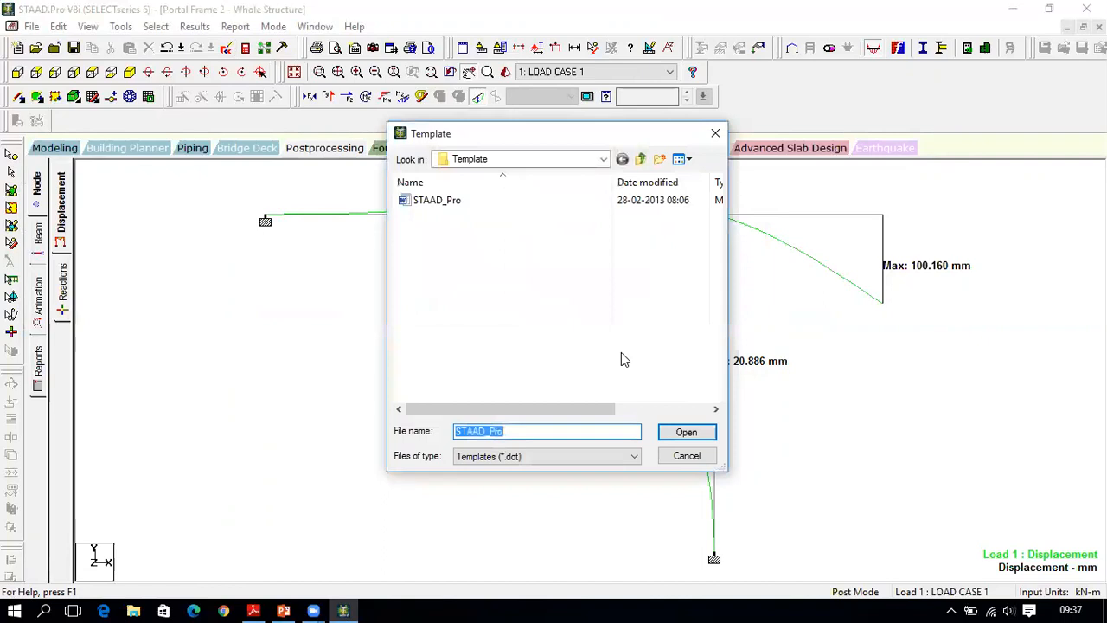
{"action": "left_click", "coordinate": [687, 455]}
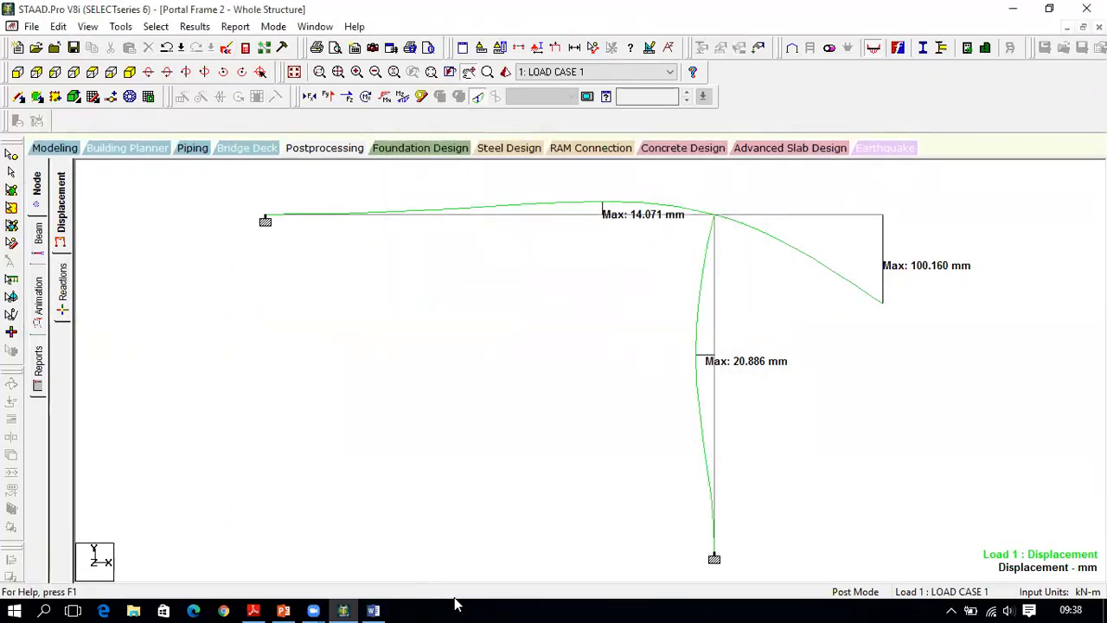
Step: Switch to the exported Word report and review its result tables and structure pictures
{"action": "left_click", "coordinate": [371, 608]}
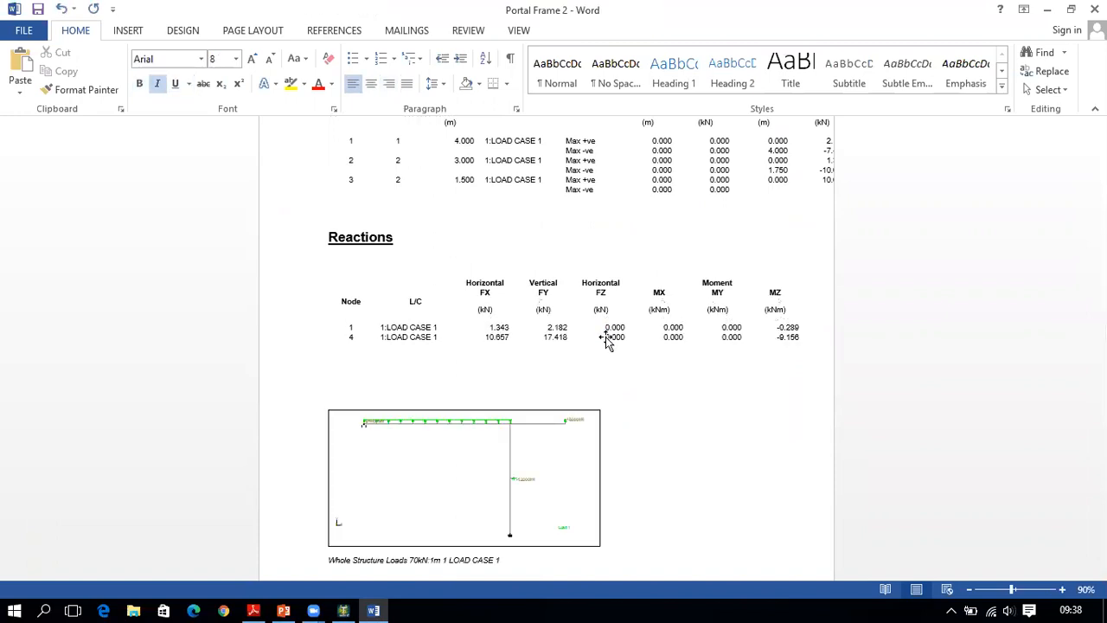
{"action": "scroll", "coordinate": [606, 332], "scroll_direction": "down", "scroll_amount": 15}
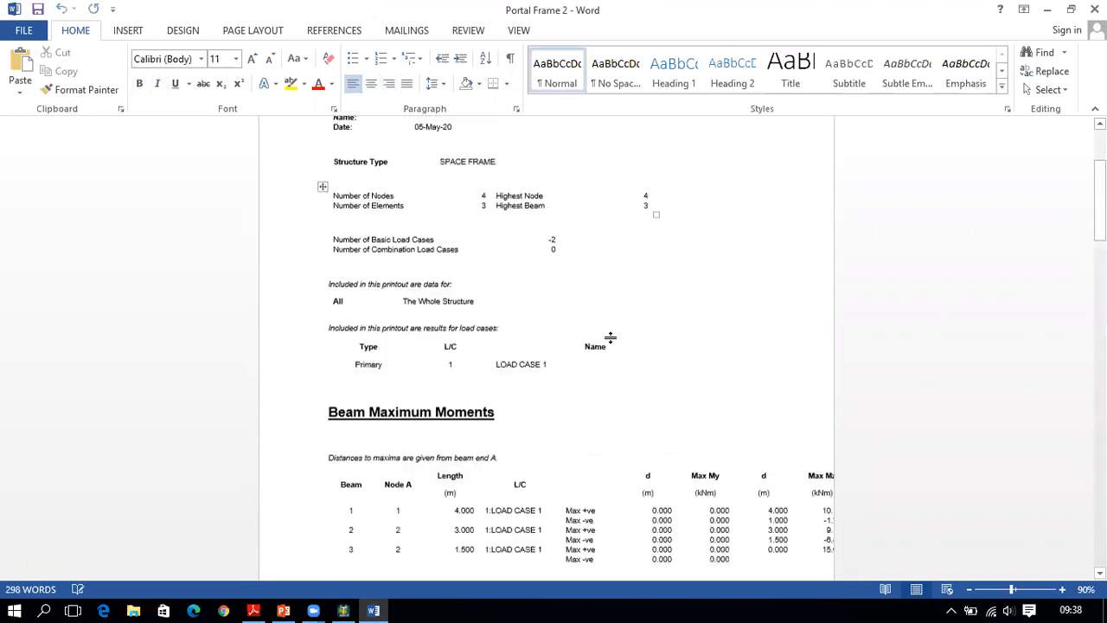
{"action": "scroll", "coordinate": [616, 332], "scroll_direction": "down", "scroll_amount": 8}
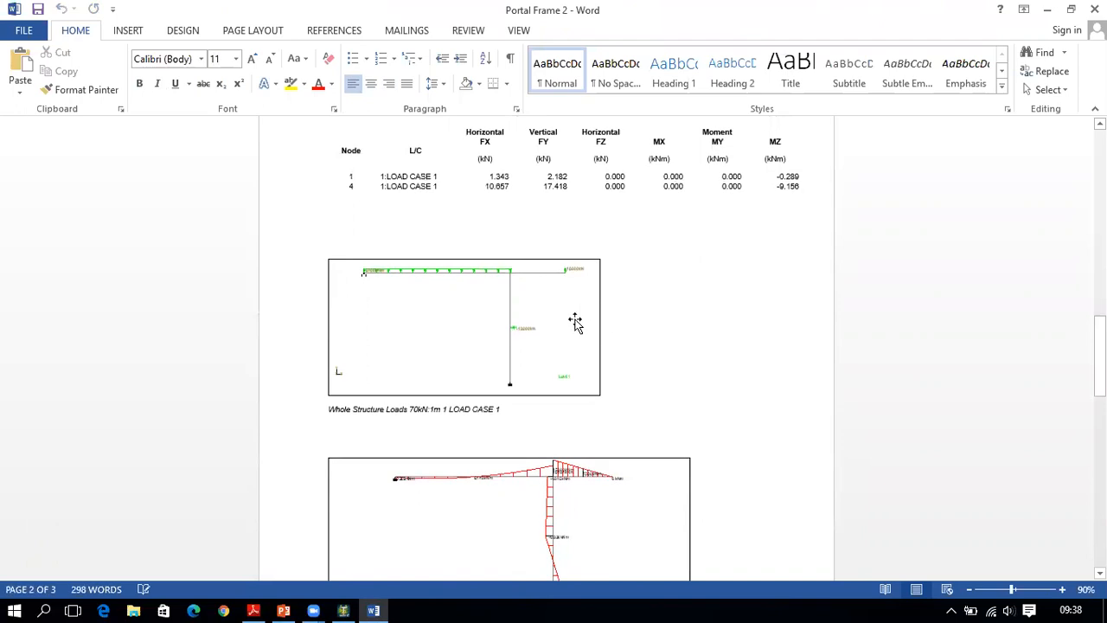
{"action": "scroll", "coordinate": [568, 317], "scroll_direction": "up", "scroll_amount": 4}
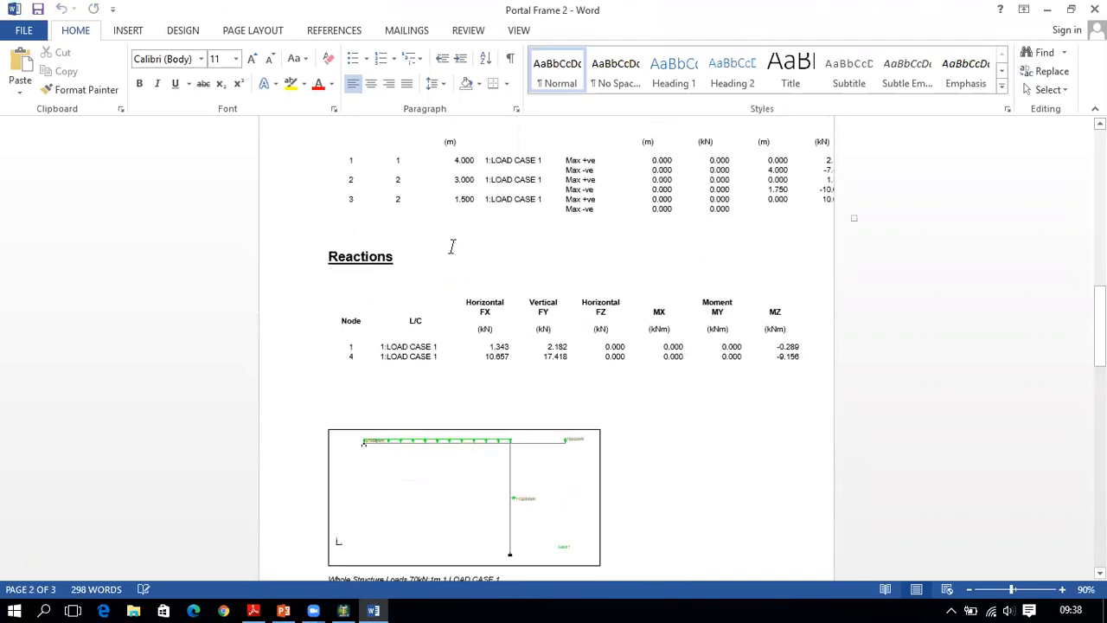
{"action": "scroll", "coordinate": [450, 245], "scroll_direction": "up", "scroll_amount": 3}
{"action": "scroll", "coordinate": [486, 311], "scroll_direction": "down", "scroll_amount": 12}
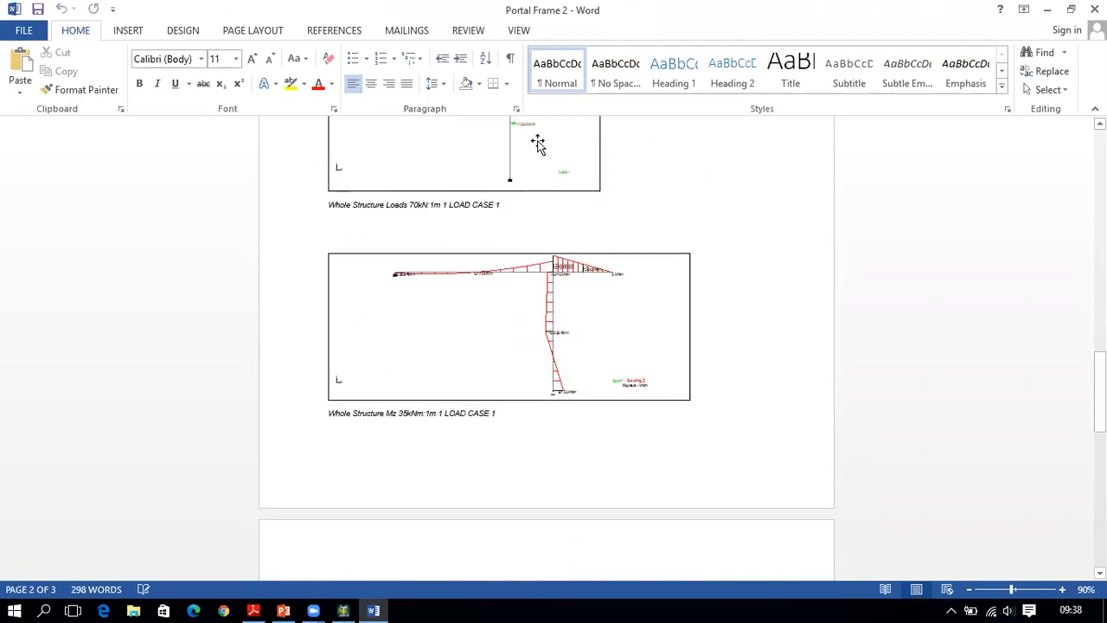
Step: Widen the Whole Structure Loads picture towards the page margin and save the report
{"action": "left_click", "coordinate": [569, 165]}
{"action": "scroll", "coordinate": [603, 255], "scroll_direction": "up", "scroll_amount": 3}
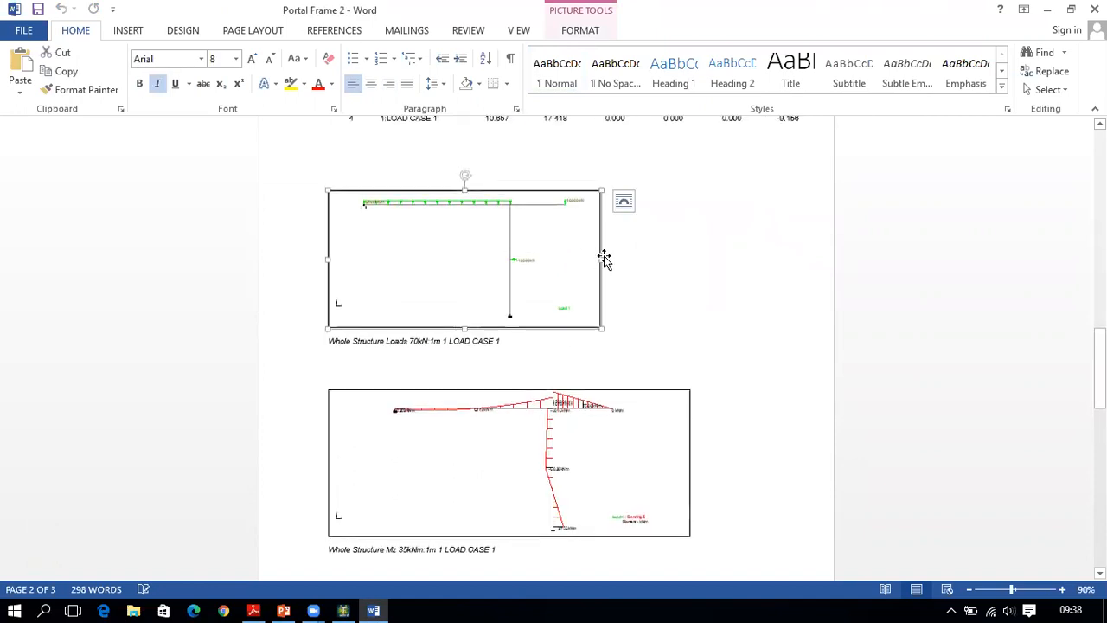
{"action": "left_click_drag", "start_coordinate": [600, 258], "coordinate": [757, 293]}
{"action": "scroll", "coordinate": [628, 338], "scroll_direction": "down", "scroll_amount": 4}
{"action": "left_click", "coordinate": [631, 330]}
{"action": "left_click", "coordinate": [37, 8]}
Step: Widen the Whole Structure Fy shear force picture on the third page towards the page margin
{"action": "scroll", "coordinate": [666, 348], "scroll_direction": "down", "scroll_amount": 7}
{"action": "left_click", "coordinate": [654, 341]}
{"action": "left_click_drag", "start_coordinate": [691, 338], "coordinate": [756, 339]}
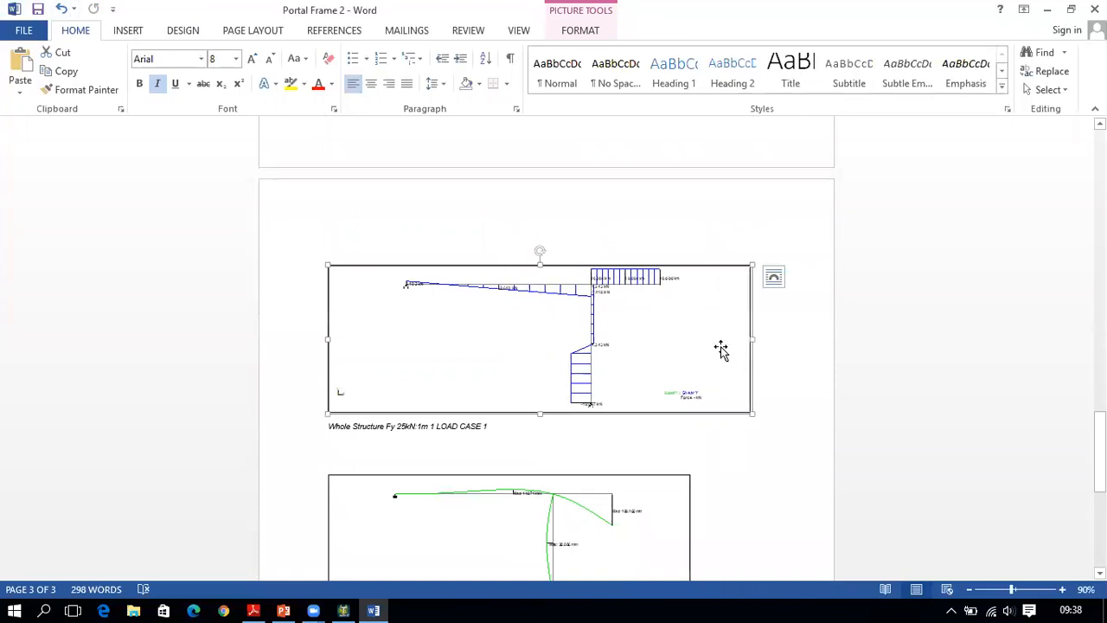
Step: Enlarge the Whole Structure Displacements picture in width and height so its values are readable
{"action": "scroll", "coordinate": [718, 351], "scroll_direction": "down", "scroll_amount": 5}
{"action": "left_click", "coordinate": [689, 342]}
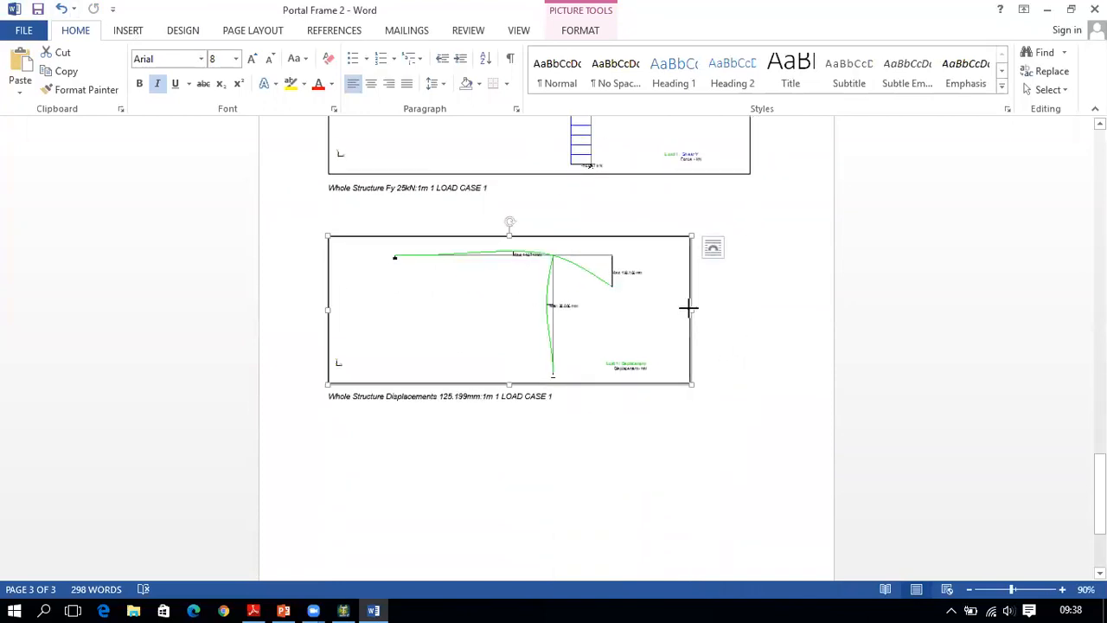
{"action": "left_click_drag", "start_coordinate": [692, 310], "coordinate": [745, 310]}
{"action": "left_click_drag", "start_coordinate": [535, 383], "coordinate": [537, 538]}
{"action": "left_click", "coordinate": [533, 170]}
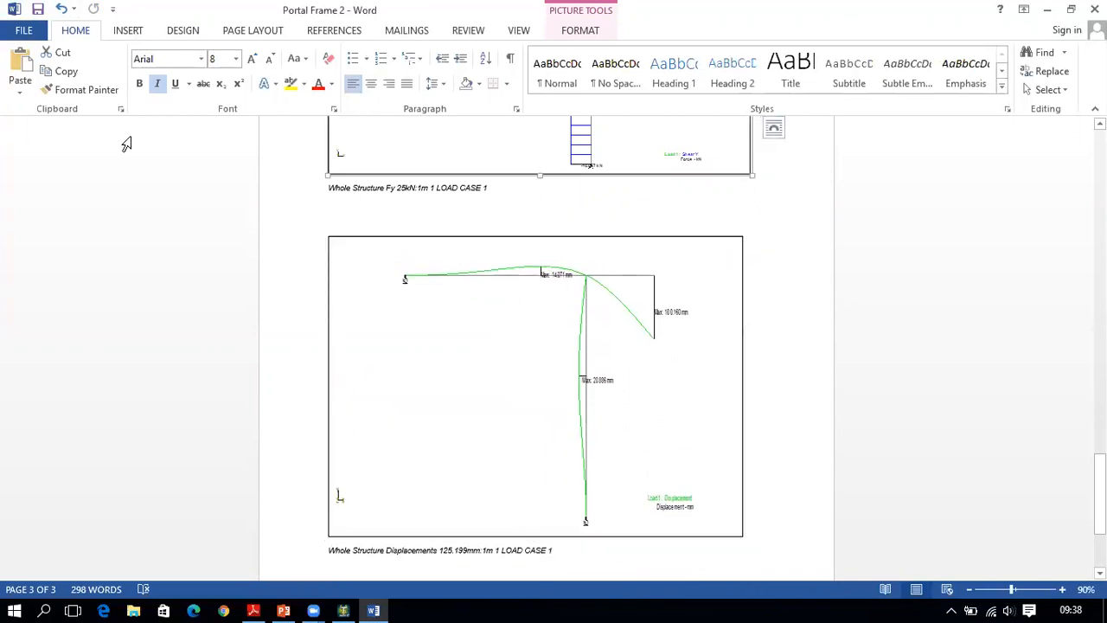
Step: Leave Word, dismiss the export message in STAAD.Pro, and examine the Problem 332 frame and its loads in the lab module PDF
{"action": "left_click", "coordinate": [1047, 8]}
{"action": "left_click", "coordinate": [607, 343]}
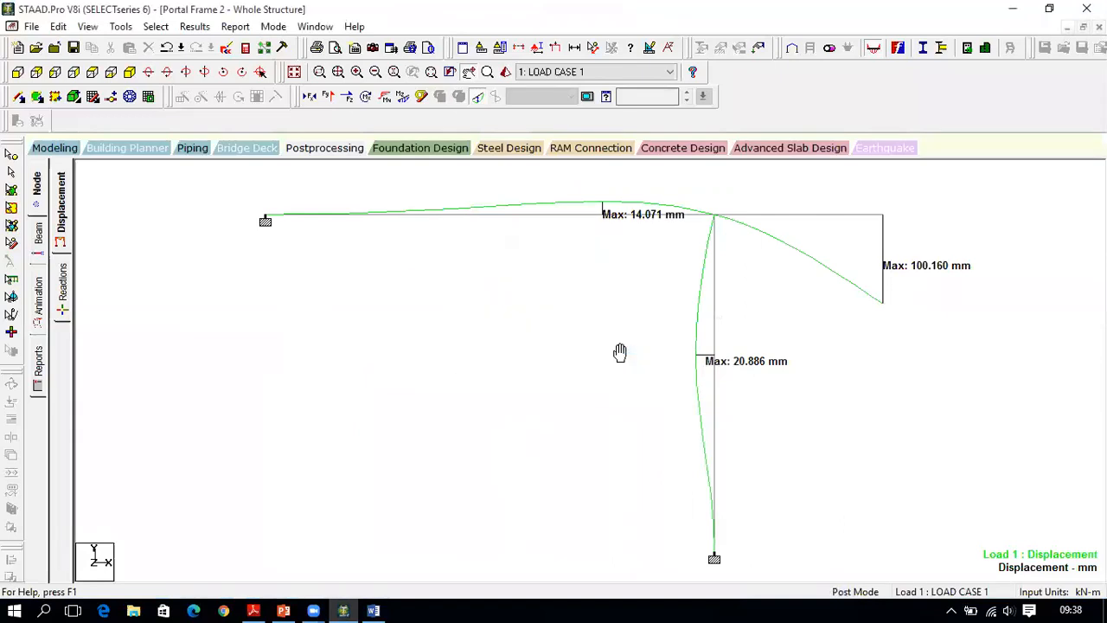
{"action": "left_click", "coordinate": [254, 611]}
{"action": "scroll", "coordinate": [343, 315], "scroll_direction": "down", "scroll_amount": 2, "text": "ctrl"}
{"action": "scroll", "coordinate": [344, 318], "scroll_direction": "down", "scroll_amount": 6}
{"action": "scroll", "coordinate": [344, 322], "scroll_direction": "down", "scroll_amount": 3}
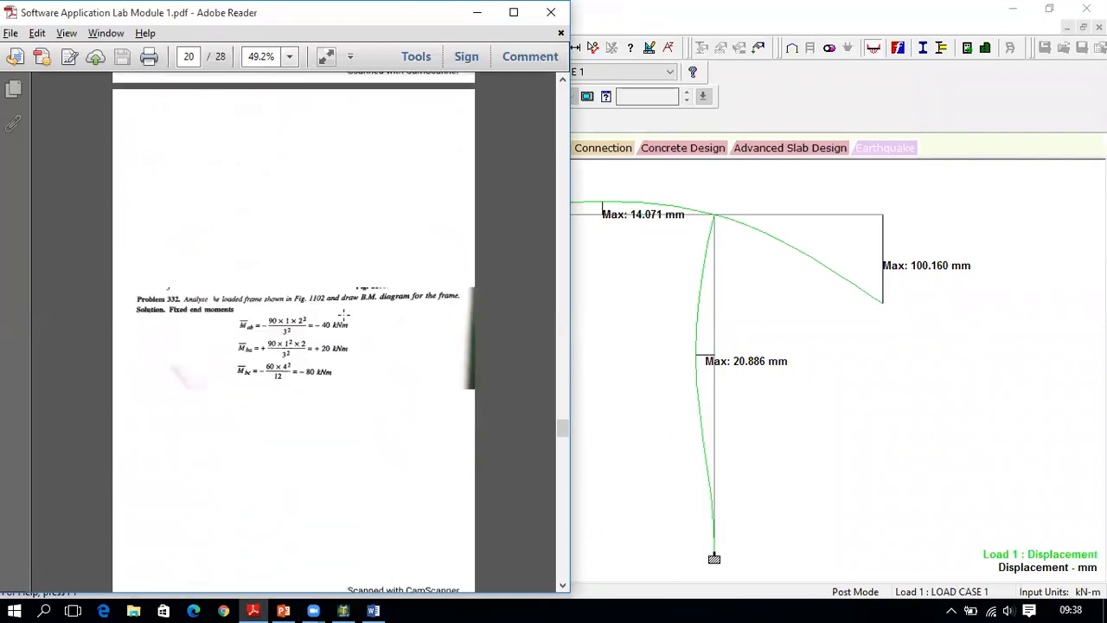
{"action": "scroll", "coordinate": [334, 347], "scroll_direction": "down", "scroll_amount": 10}
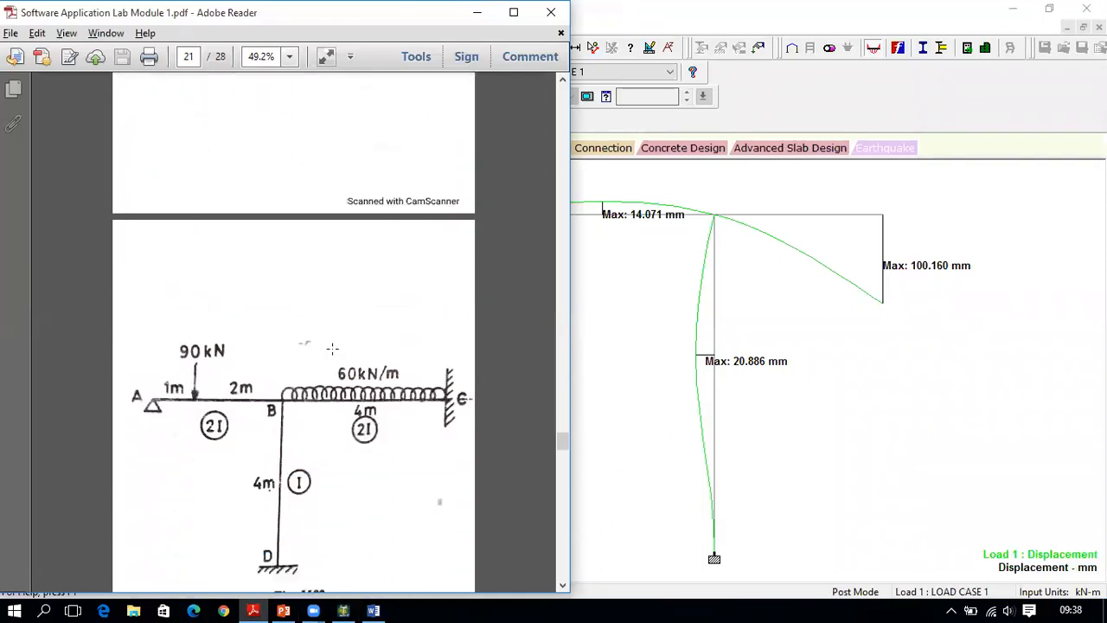
{"action": "scroll", "coordinate": [299, 422], "scroll_direction": "up", "scroll_amount": 7}
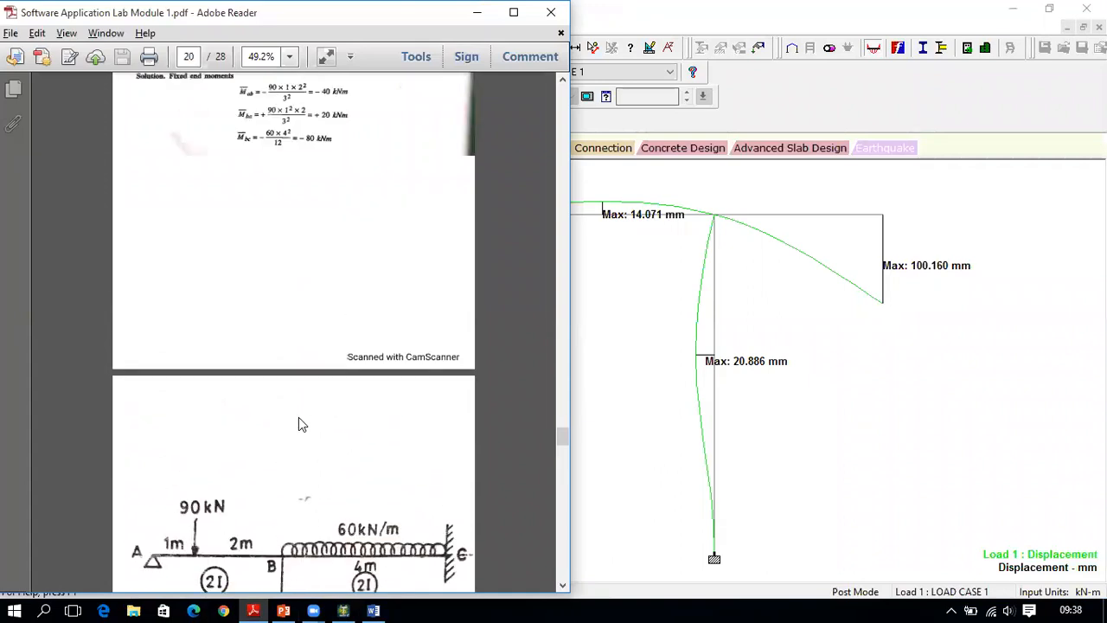
{"action": "scroll", "coordinate": [298, 422], "scroll_direction": "down", "scroll_amount": 2}
{"action": "scroll", "coordinate": [313, 424], "scroll_direction": "down", "scroll_amount": 6}
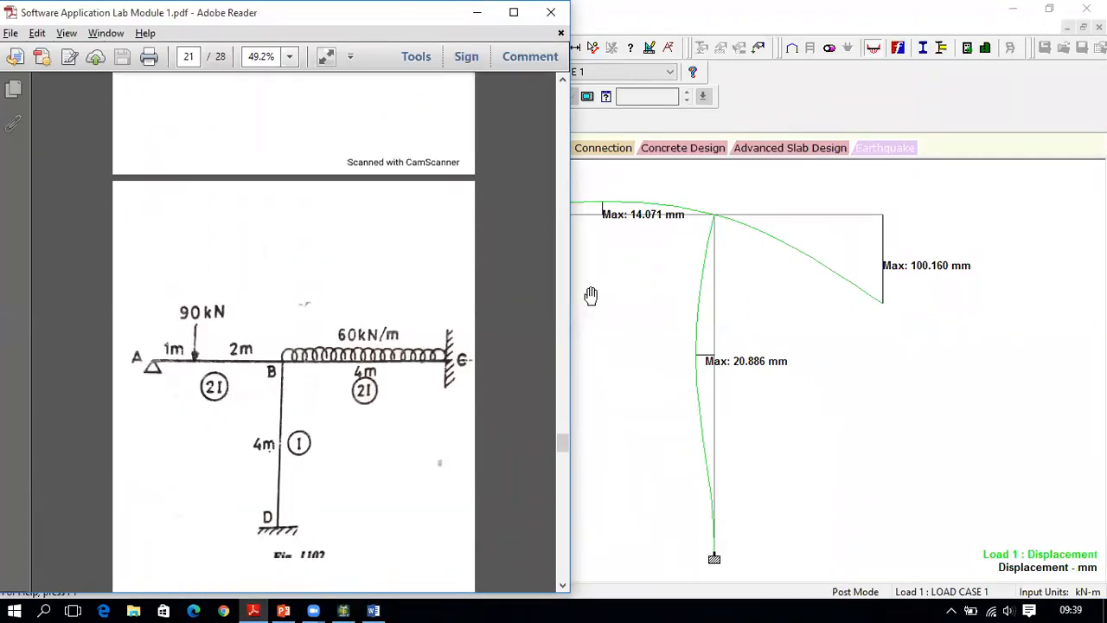
Step: Return to STAAD.Pro and create a new Plane model named Portal Frame 3, in meters and kilonewtons, starting with Add Beam
{"action": "left_click", "coordinate": [905, 13]}
{"action": "left_click", "coordinate": [31, 27]}
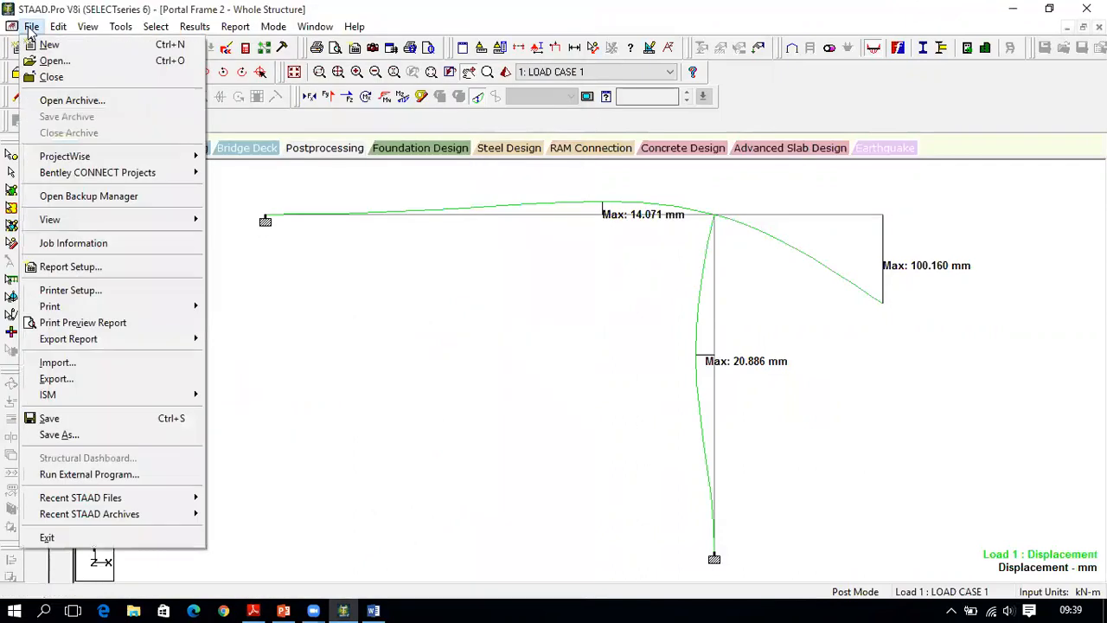
{"action": "left_click", "coordinate": [54, 45]}
{"action": "left_click", "coordinate": [397, 192]}
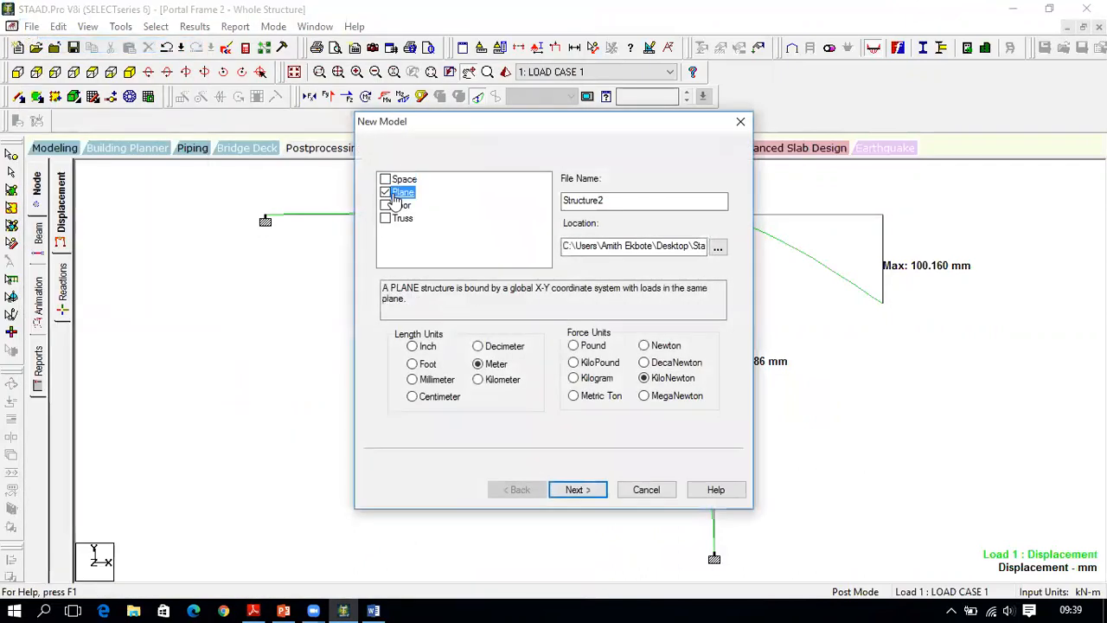
{"action": "double_click", "coordinate": [622, 201]}
{"action": "type", "text": "Portal Frame 3"}
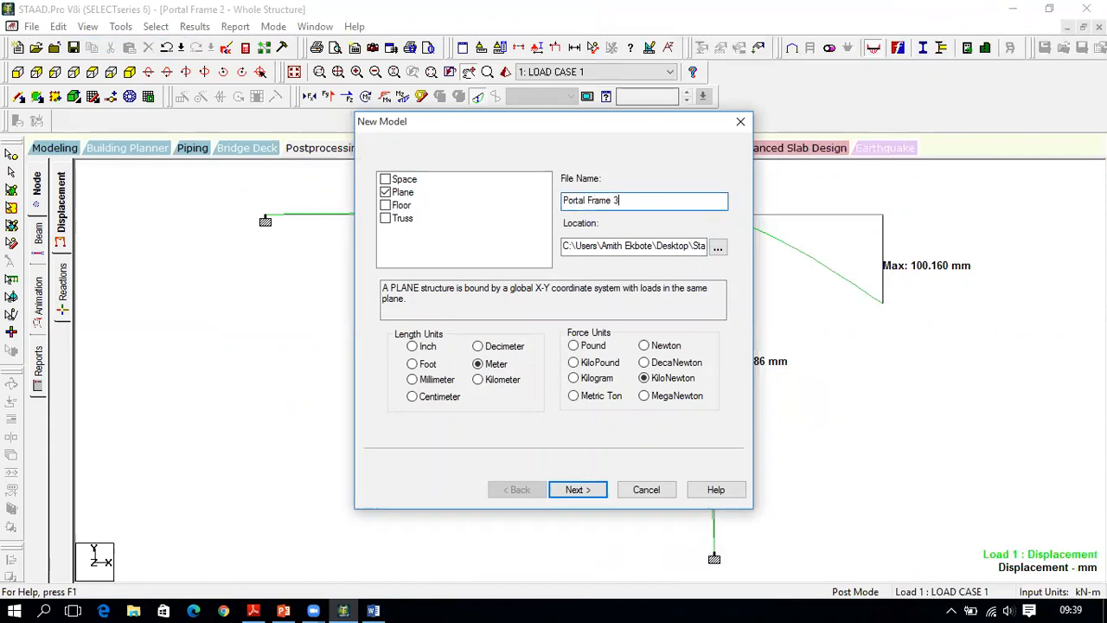
{"action": "left_click", "coordinate": [592, 493]}
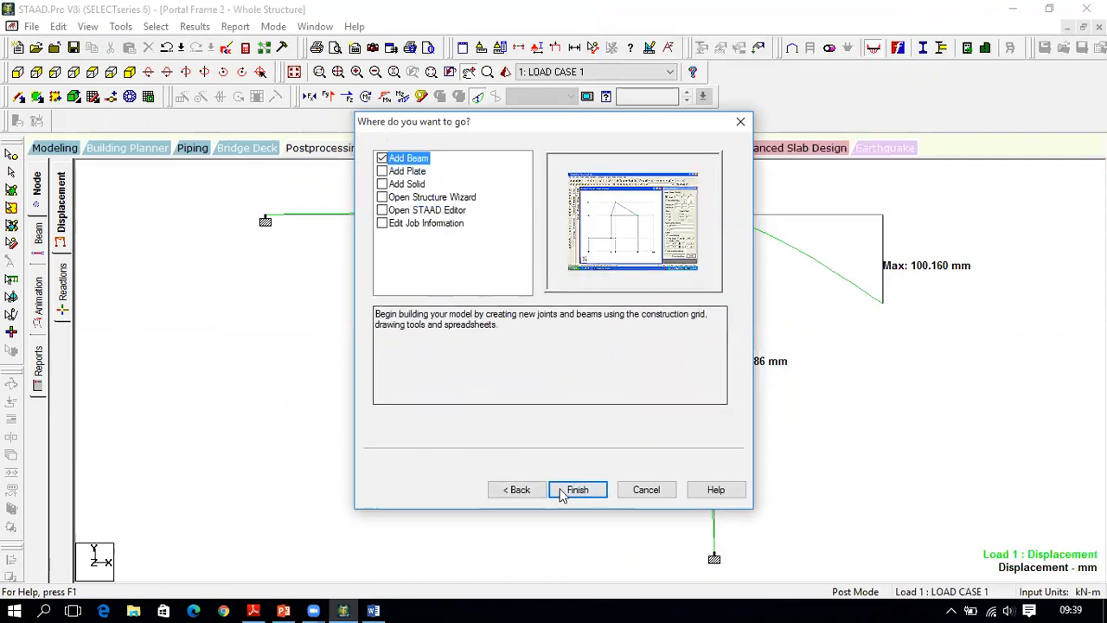
{"action": "left_click", "coordinate": [568, 491]}
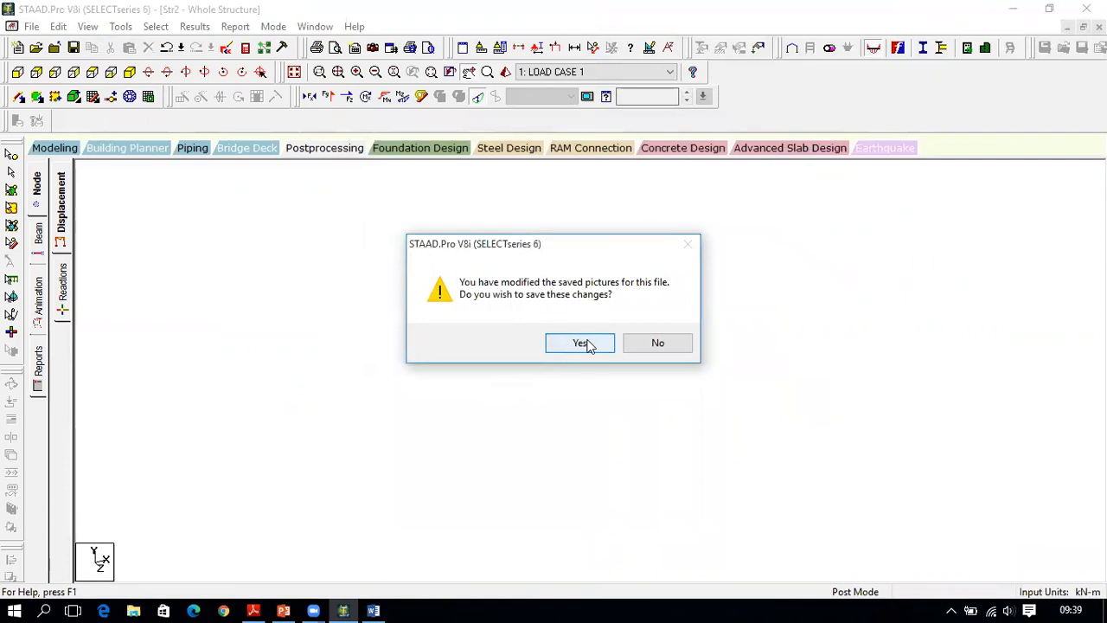
Step: Save the modified pictures of the previous structure file and show the Portal Frame 3 grid in front view
{"action": "left_click", "coordinate": [580, 344]}
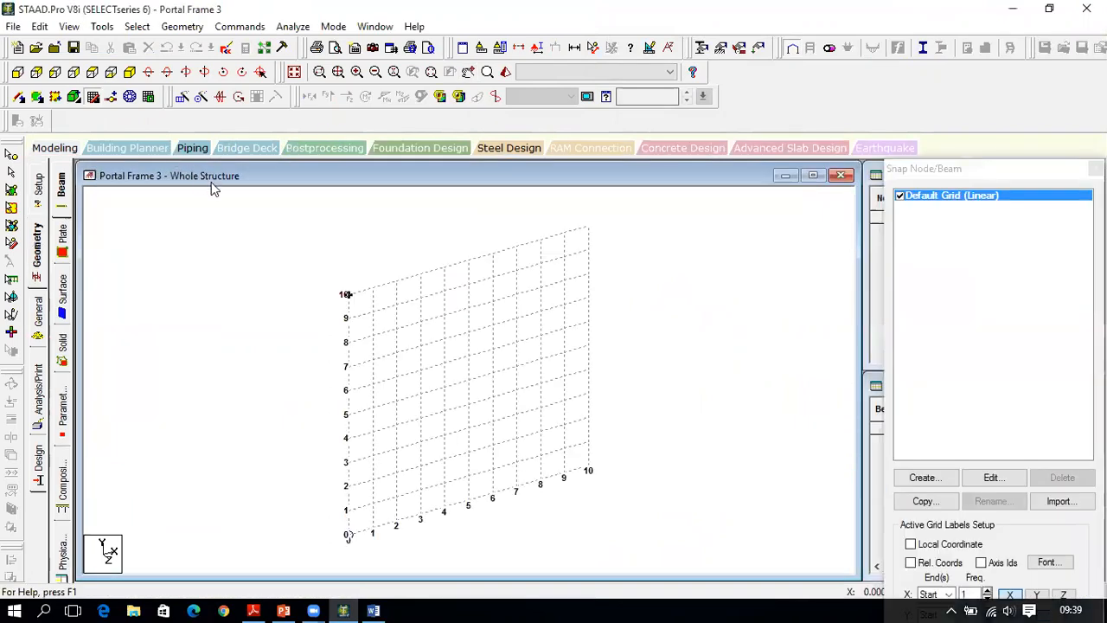
{"action": "left_click", "coordinate": [17, 73]}
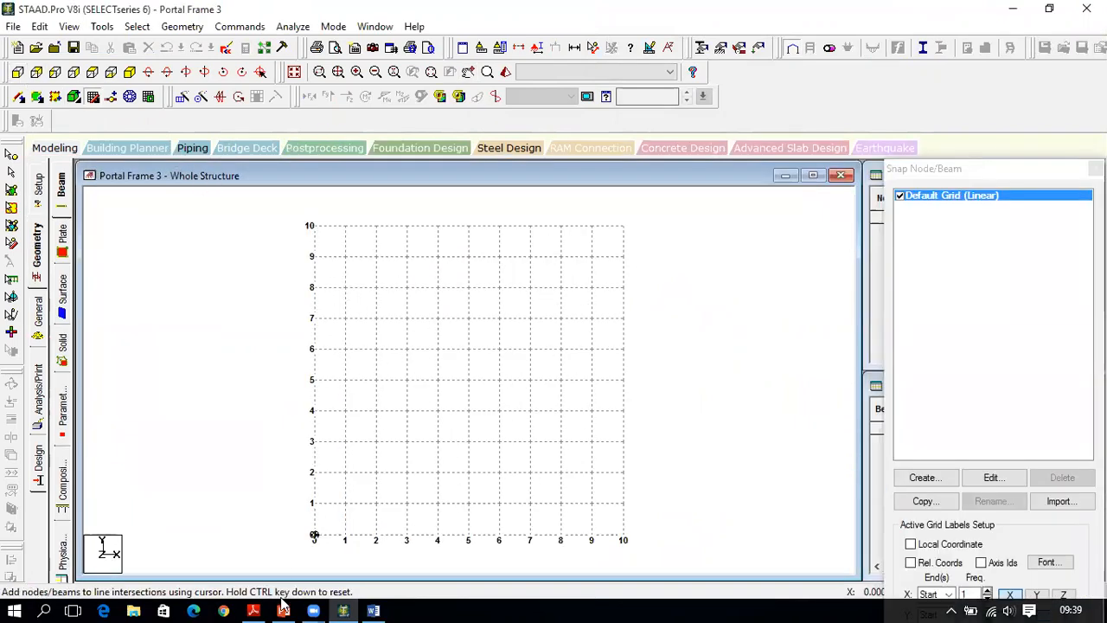
Step: Switch to the Module 1 PDF in Adobe Reader and draw three axis arrows over the frame figure from an origin below support A
{"action": "left_click", "coordinate": [253, 611]}
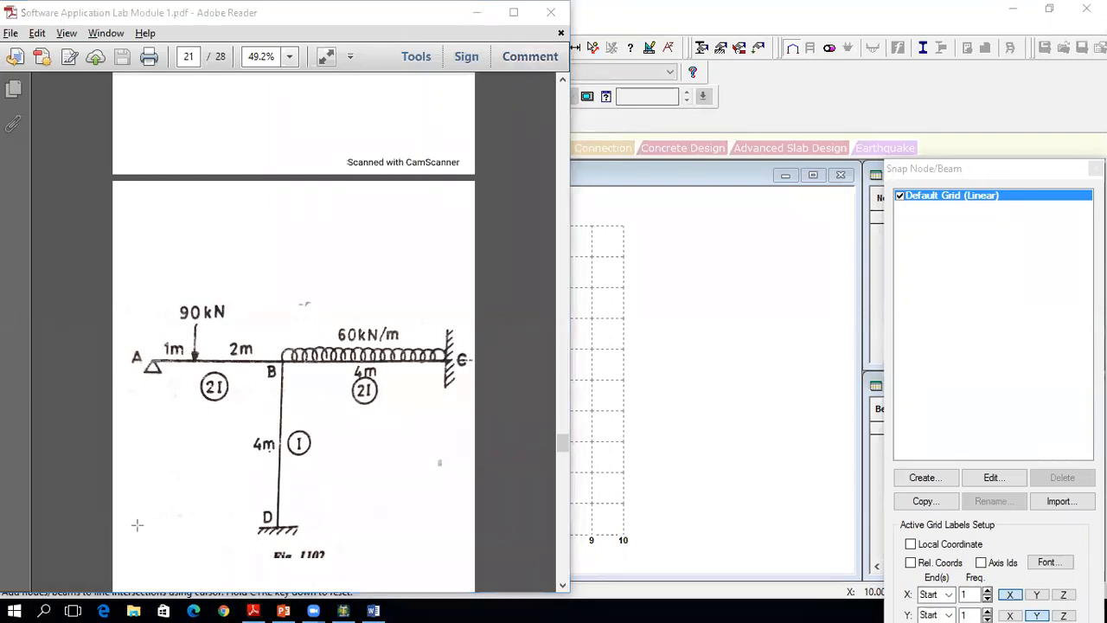
{"action": "left_click_drag", "start_coordinate": [149, 534], "coordinate": [150, 298]}
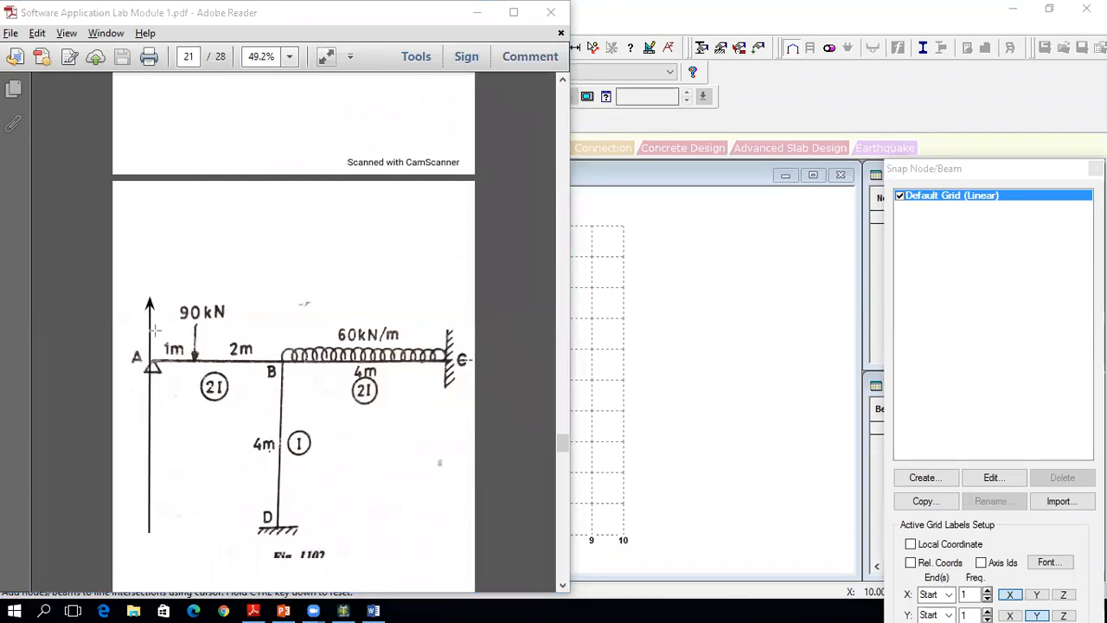
{"action": "left_click_drag", "start_coordinate": [149, 531], "coordinate": [396, 524]}
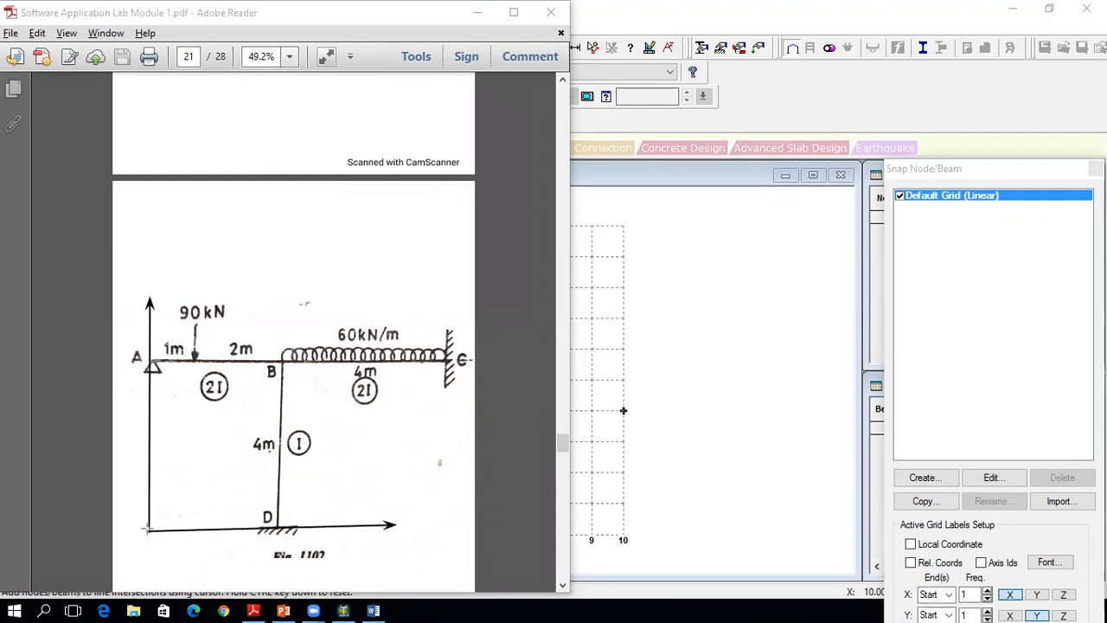
{"action": "left_click_drag", "start_coordinate": [148, 531], "coordinate": [102, 574]}
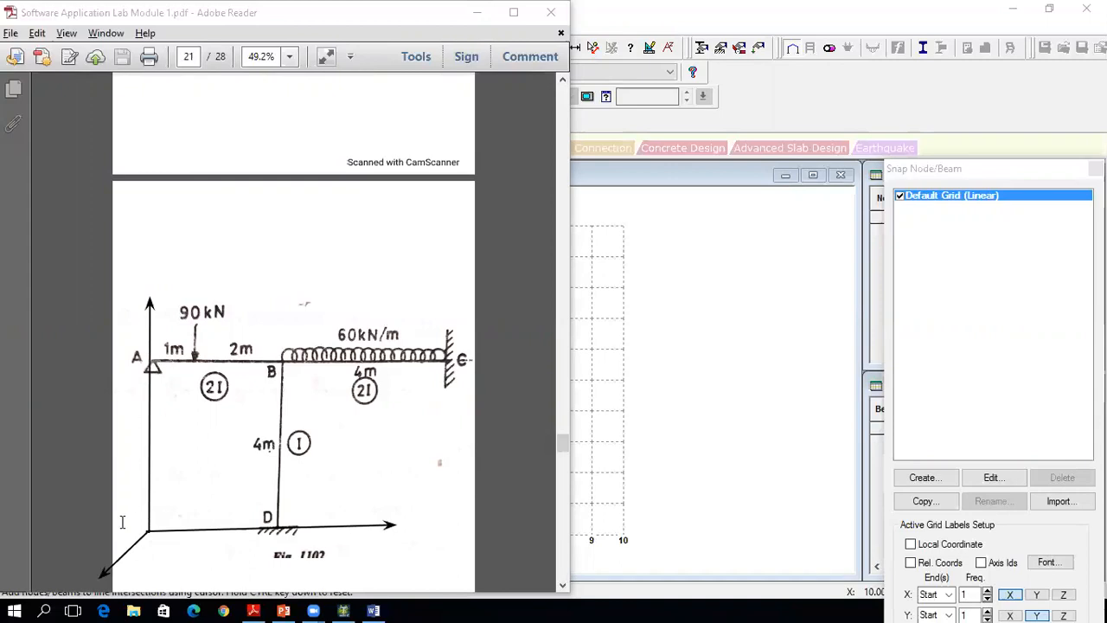
Step: Annotate the frame figure with the coordinates (0,4) at point A and (3,4) at point B
{"action": "left_click", "coordinate": [131, 341]}
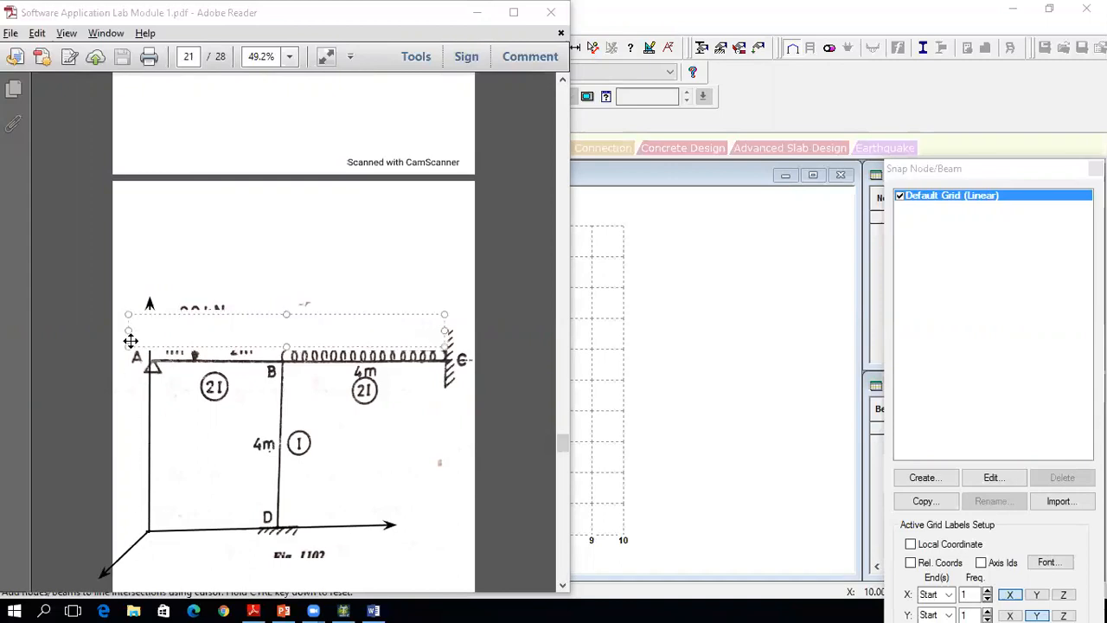
{"action": "type", "text": "(0,4)"}
{"action": "left_click", "coordinate": [161, 378]}
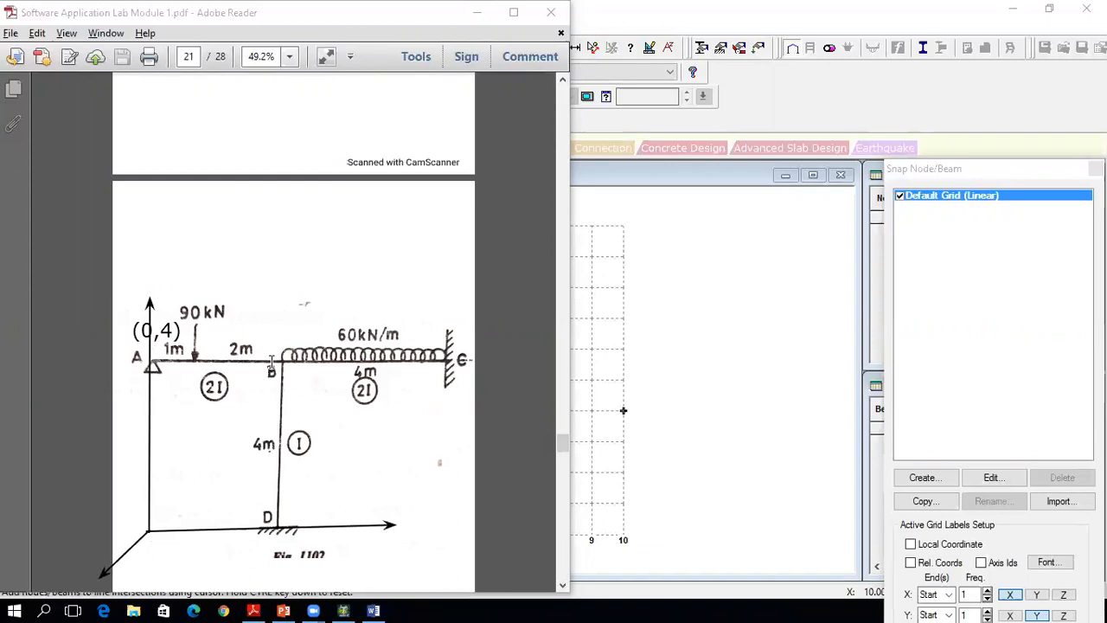
{"action": "left_click", "coordinate": [270, 333]}
{"action": "type", "text": "(3,4"}
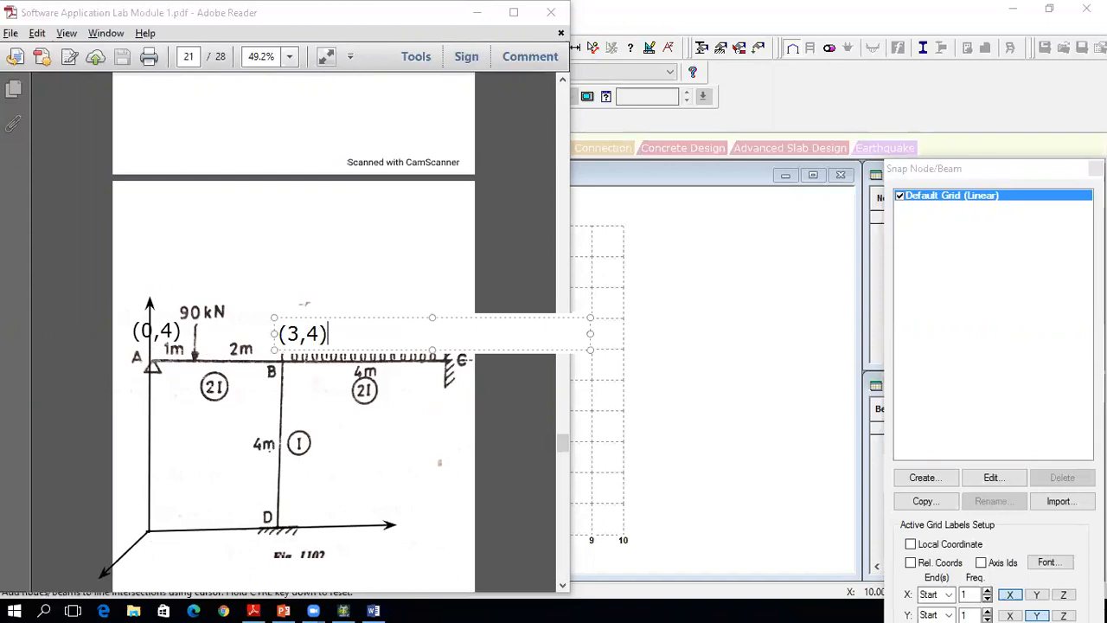
{"action": "left_click", "coordinate": [430, 445]}
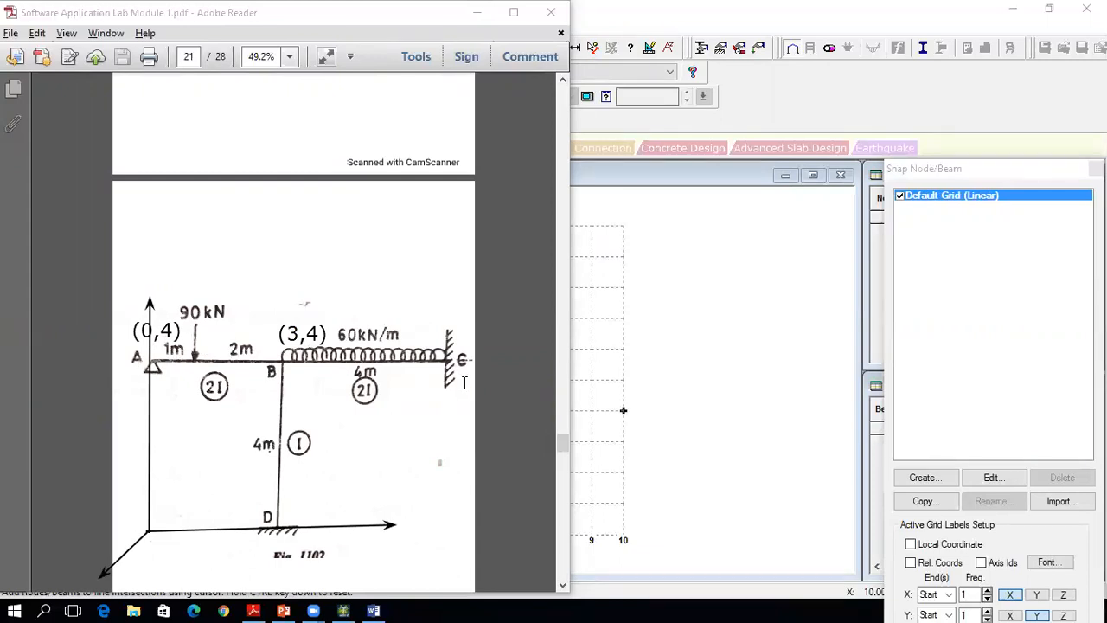
Step: Annotate the frame figure with the coordinates (7,4) at point C and (3,0) at point D
{"action": "left_click", "coordinate": [443, 320]}
{"action": "type", "text": "("}
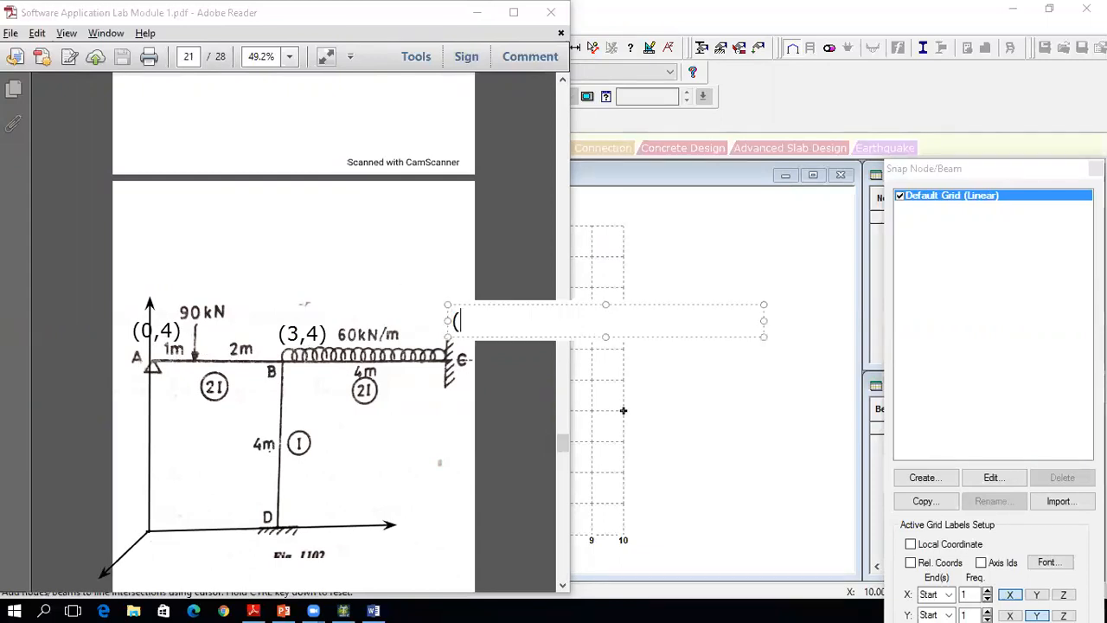
{"action": "type", "text": "7,4)"}
{"action": "left_click", "coordinate": [290, 516]}
{"action": "left_click", "coordinate": [291, 510]}
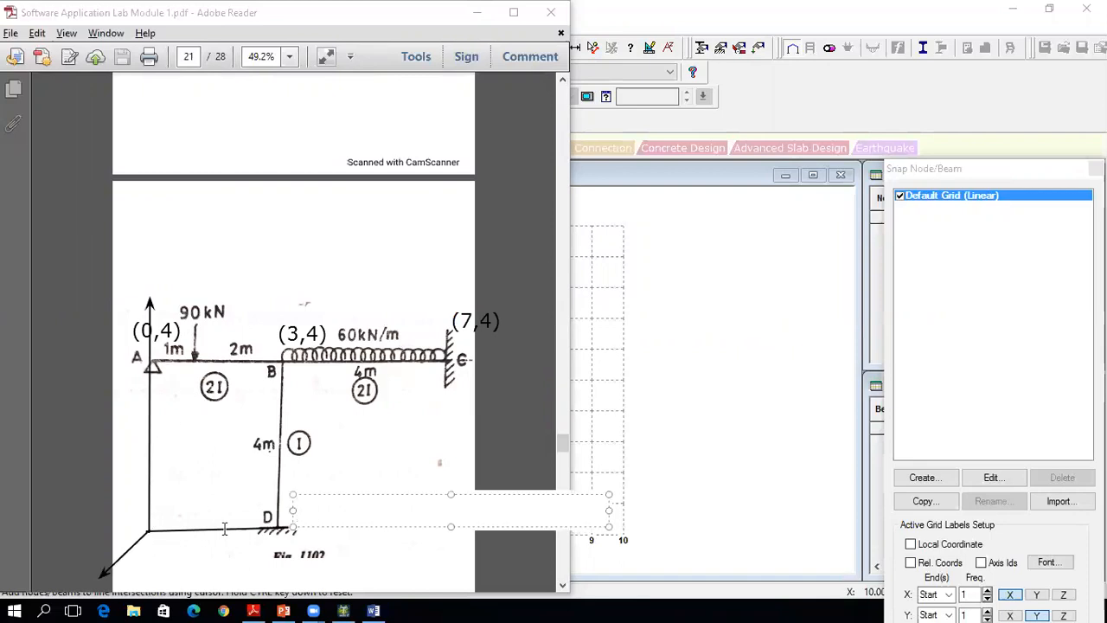
{"action": "type", "text": "(3,0"}
{"action": "left_click", "coordinate": [231, 443]}
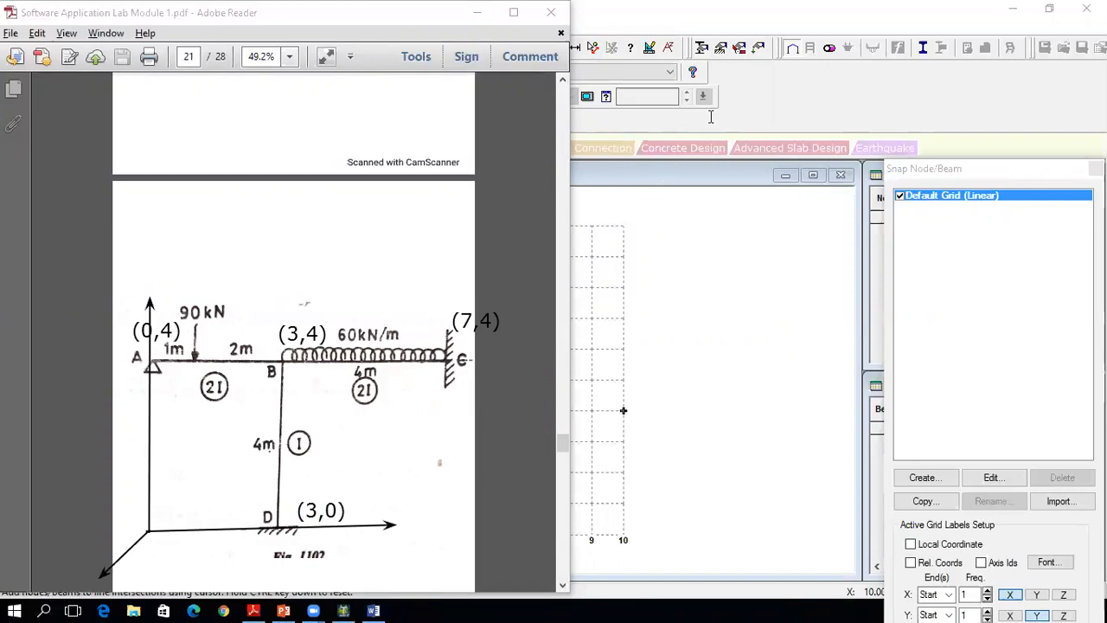
Step: Switch to STAAD.Pro and close the Snap Node/Beam grid
{"action": "left_click", "coordinate": [725, 176]}
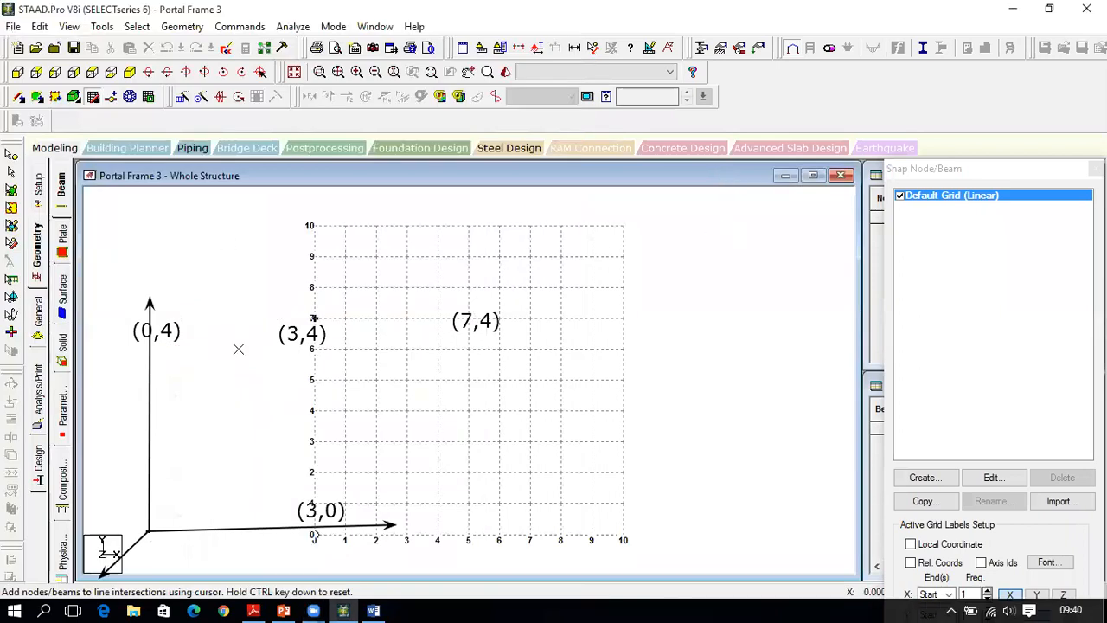
{"action": "left_click_drag", "start_coordinate": [969, 175], "coordinate": [958, 64]}
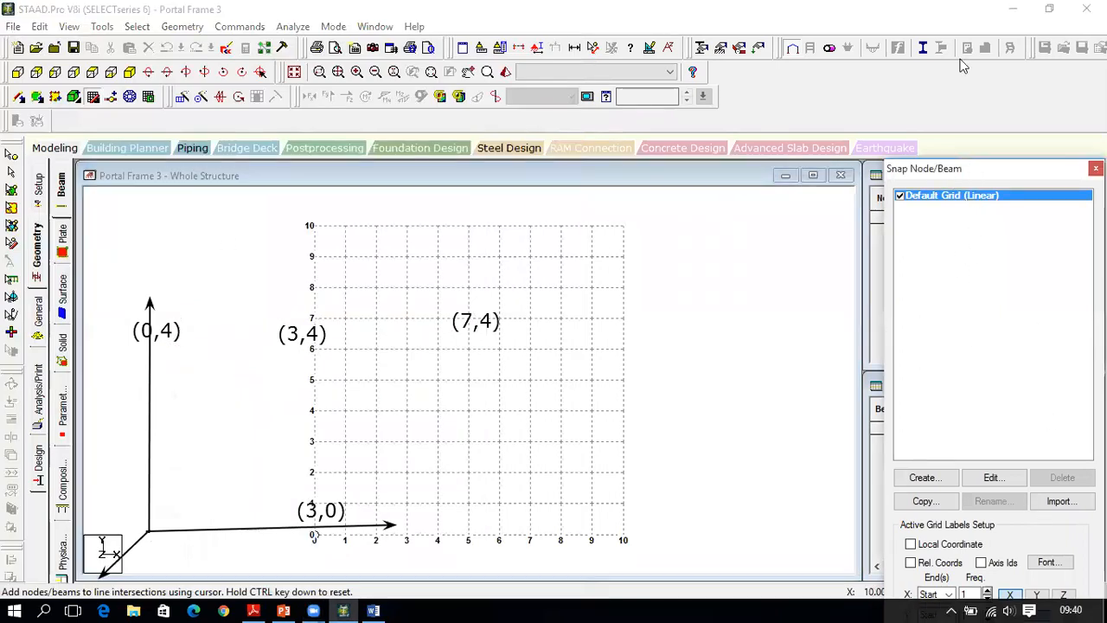
{"action": "left_click", "coordinate": [1054, 552]}
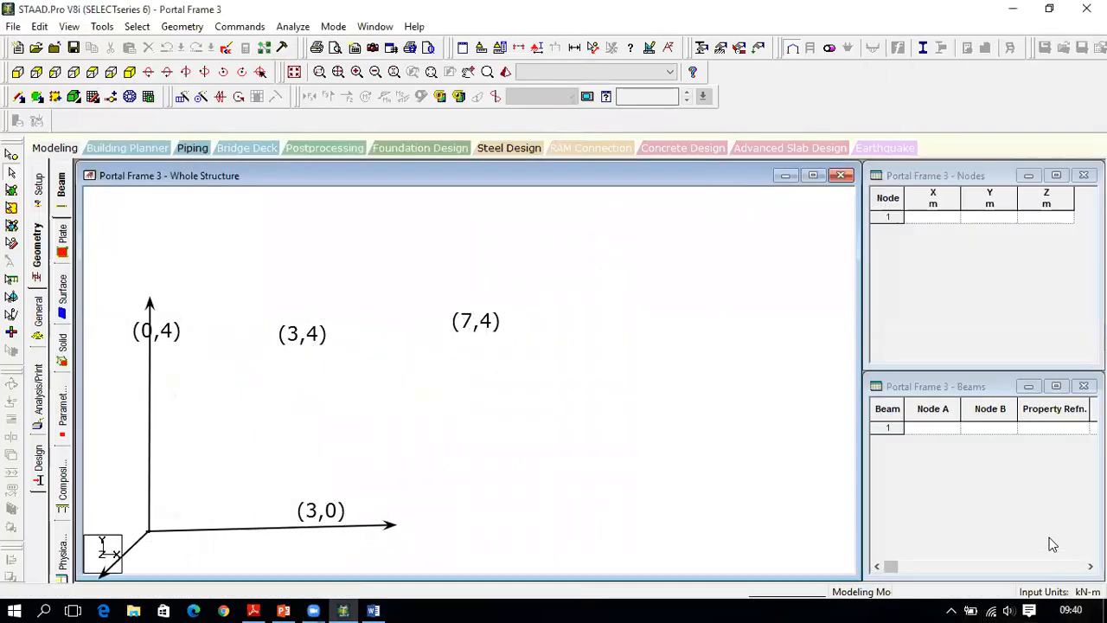
Step: Enter node 1 at X 0, Y 4 m and node 2 at X 3, Y 4 m in the Nodes table
{"action": "left_click", "coordinate": [939, 224]}
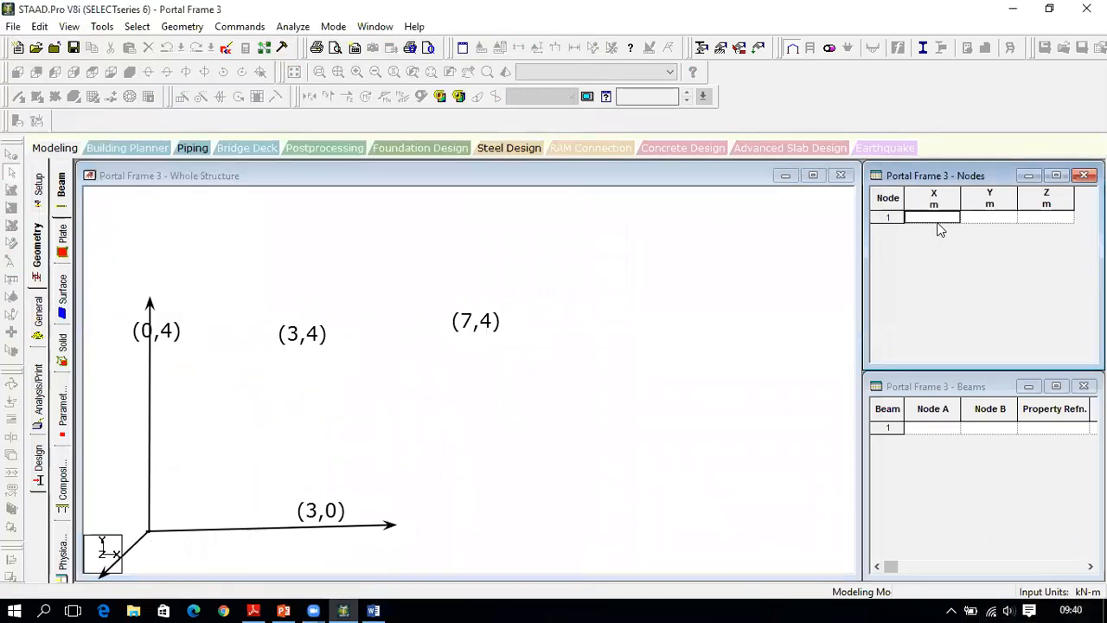
{"action": "type", "text": "0"}
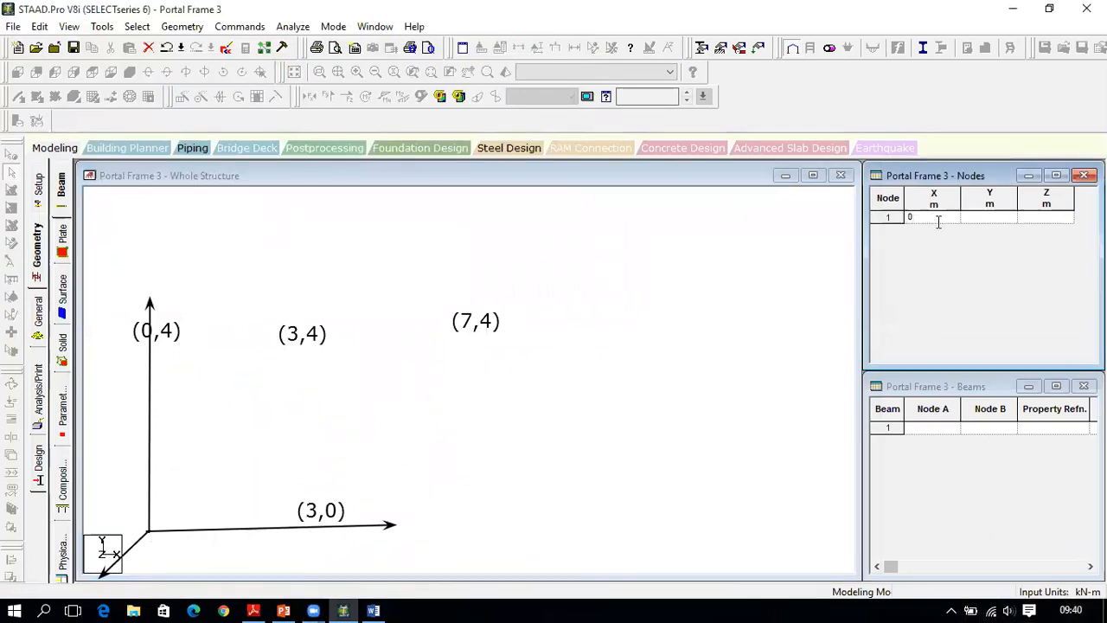
{"action": "key", "text": "Tab"}
{"action": "type", "text": "4"}
{"action": "key", "text": "Tab"}
{"action": "key", "text": "Tab"}
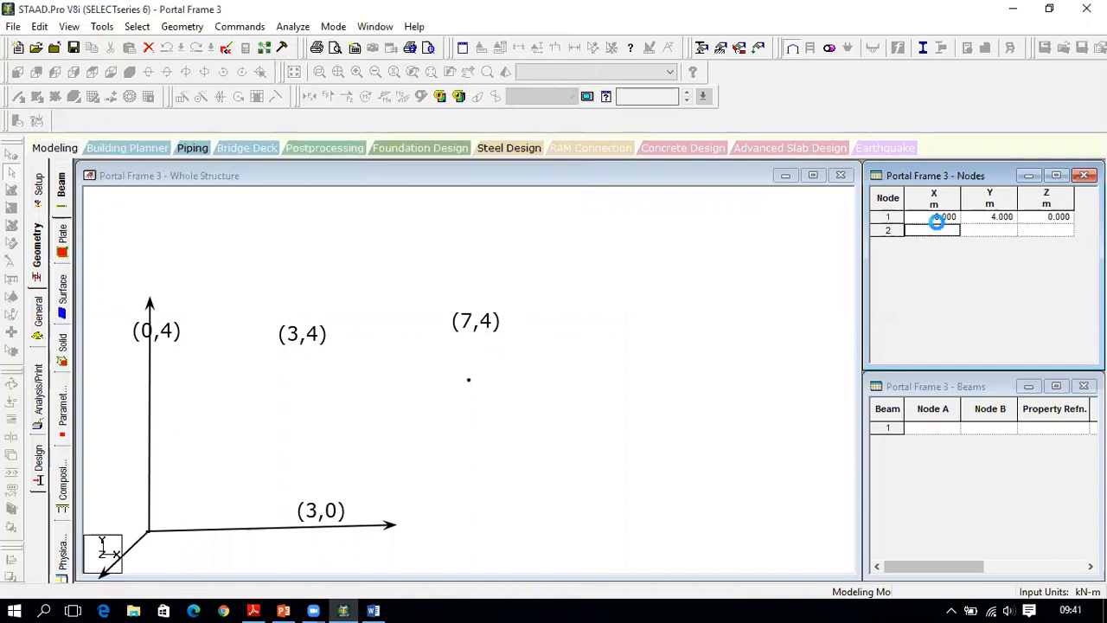
{"action": "type", "text": "3"}
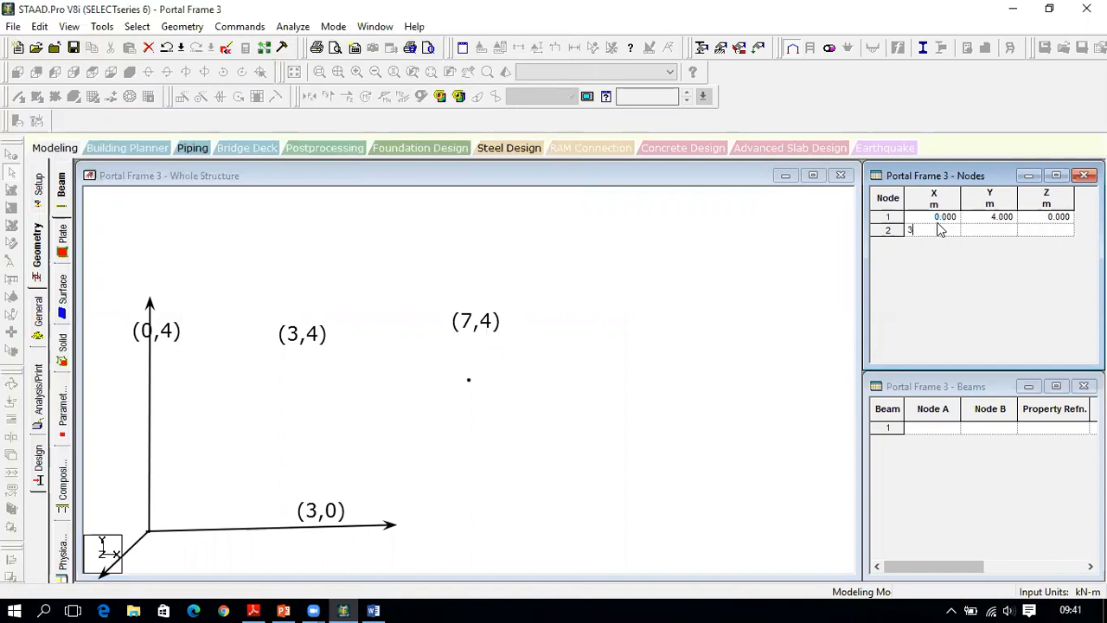
{"action": "key", "text": "Tab"}
{"action": "type", "text": "4"}
{"action": "key", "text": "Tab"}
{"action": "key", "text": "Tab"}
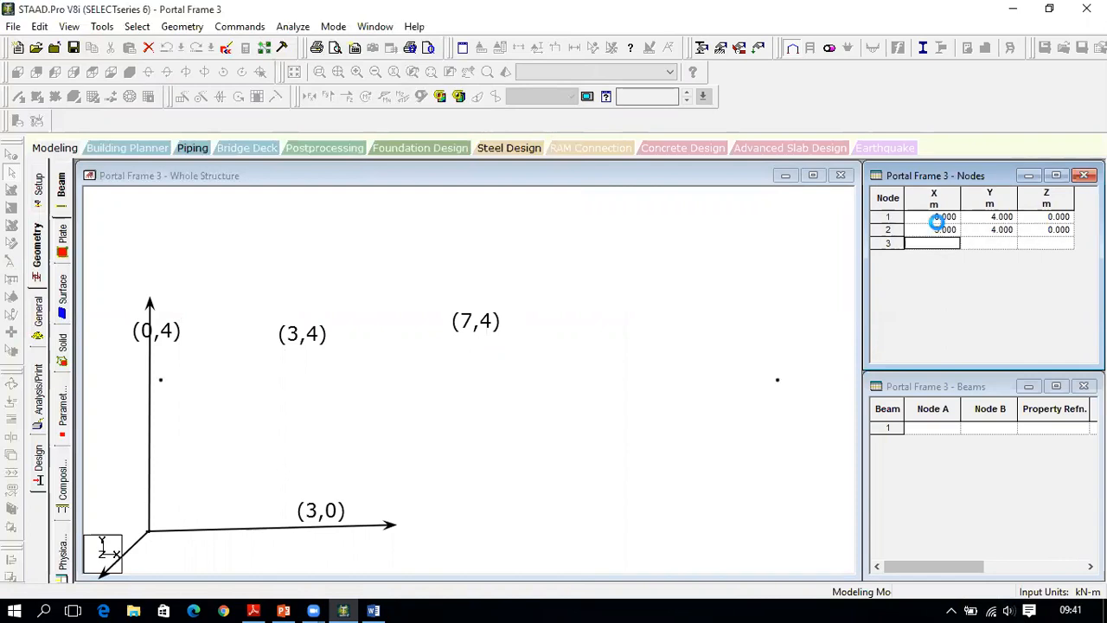
Step: Enter node 3 at X 7, Y 4 m and node 4 at X 3, Y 0 m in the Nodes table
{"action": "type", "text": "7"}
{"action": "key", "text": "Tab"}
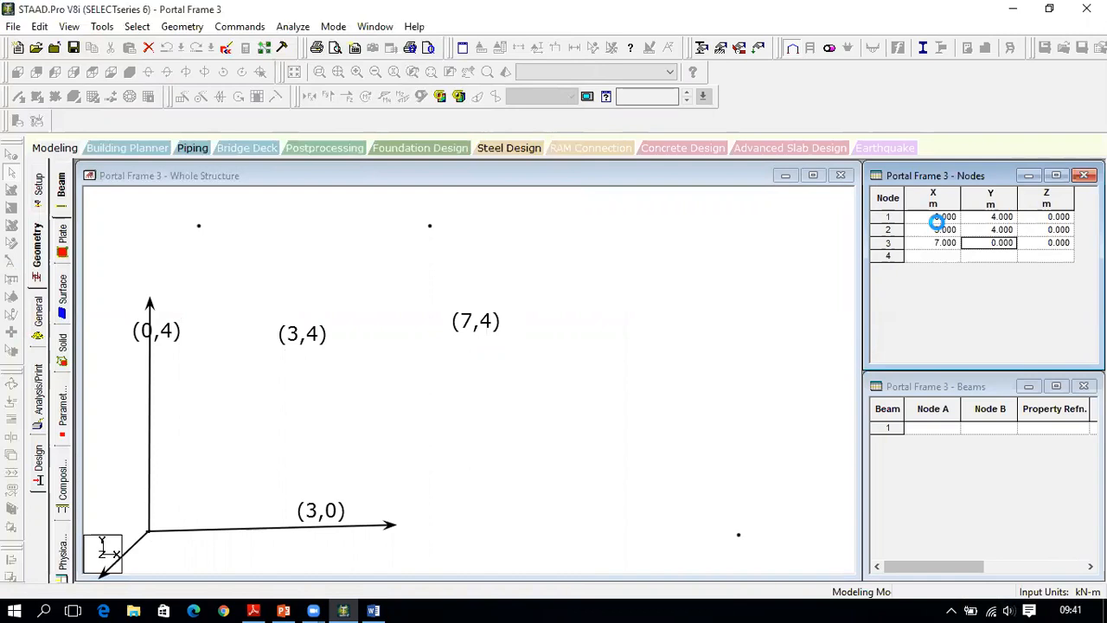
{"action": "type", "text": "4"}
{"action": "key", "text": "Tab"}
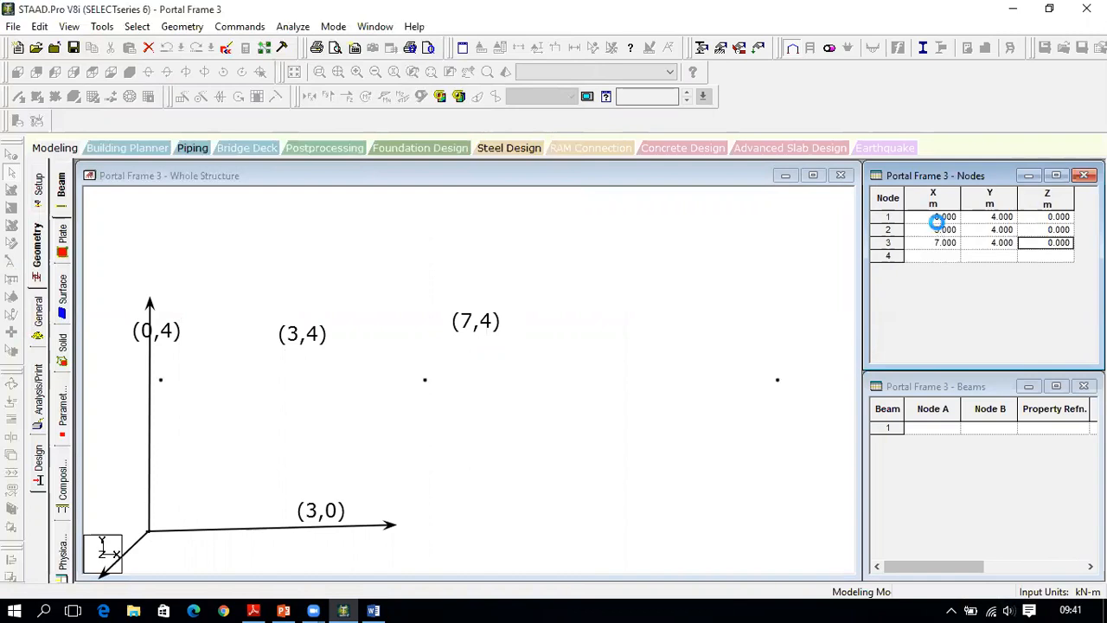
{"action": "key", "text": "Tab"}
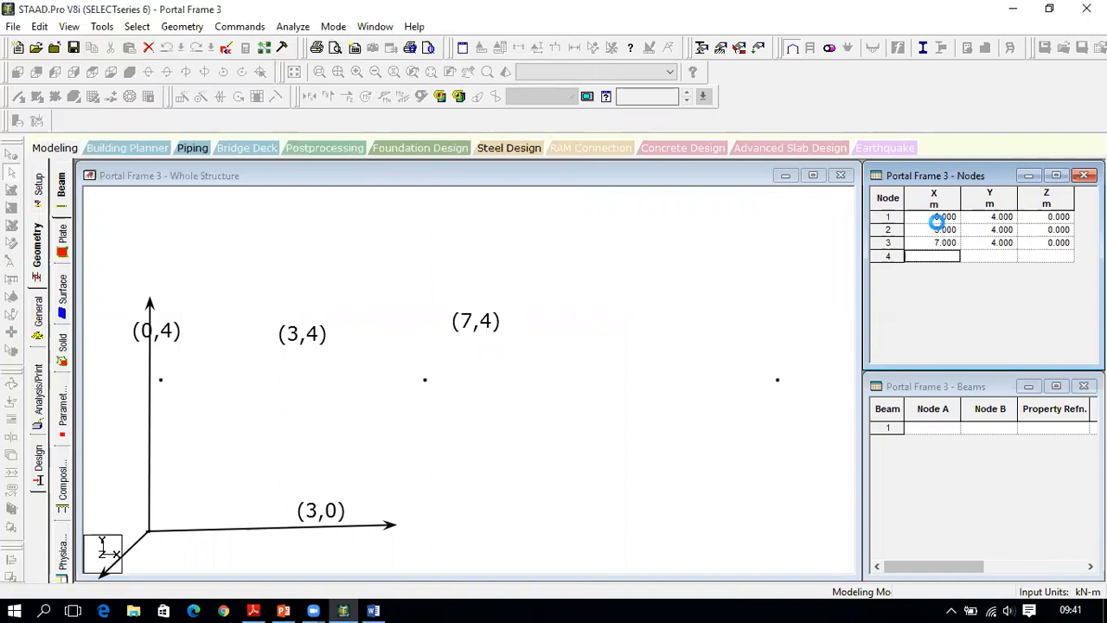
{"action": "type", "text": "3"}
{"action": "key", "text": "Tab"}
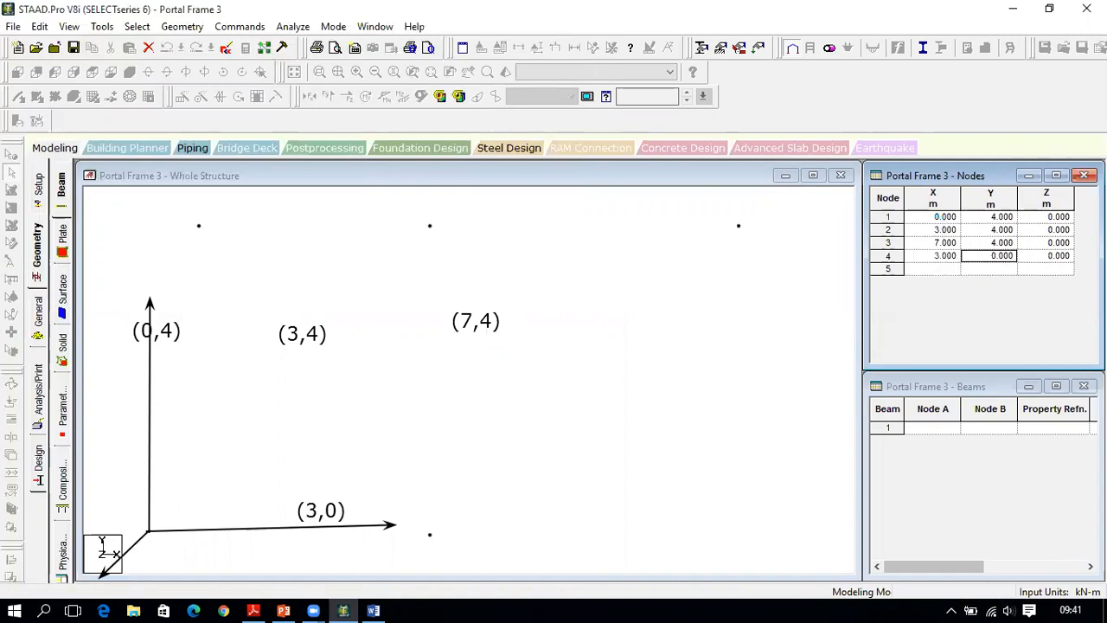
Step: Close the Nodes table and maximize the whole-structure view, clearing the axis and coordinate annotations from the screen
{"action": "left_click", "coordinate": [1084, 175]}
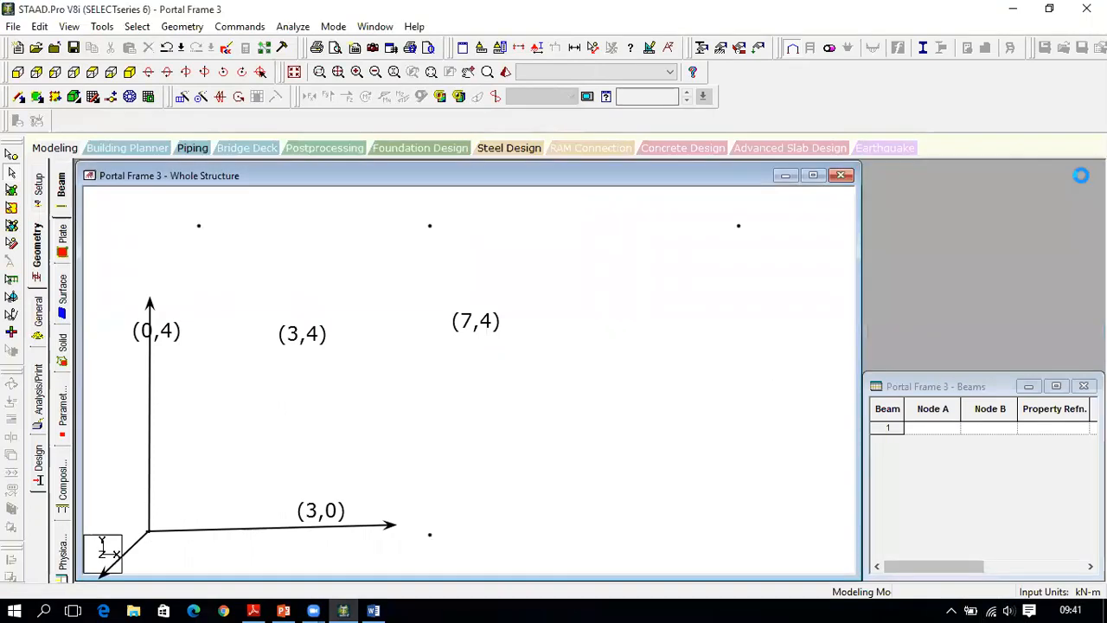
{"action": "left_click", "coordinate": [815, 176]}
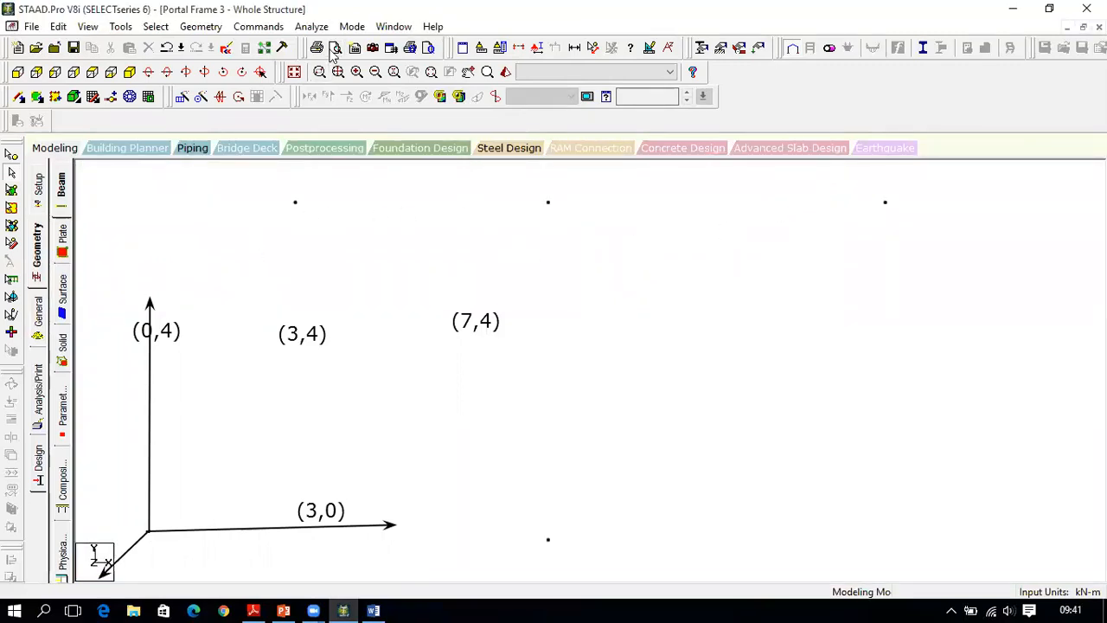
{"action": "mouse_move", "coordinate": [151, 303]}
{"action": "left_mouse_down"}
{"action": "mouse_move", "coordinate": [150, 386]}
{"action": "mouse_move", "coordinate": [306, 519]}
{"action": "mouse_move", "coordinate": [302, 331]}
{"action": "mouse_move", "coordinate": [490, 304]}
{"action": "left_mouse_up"}
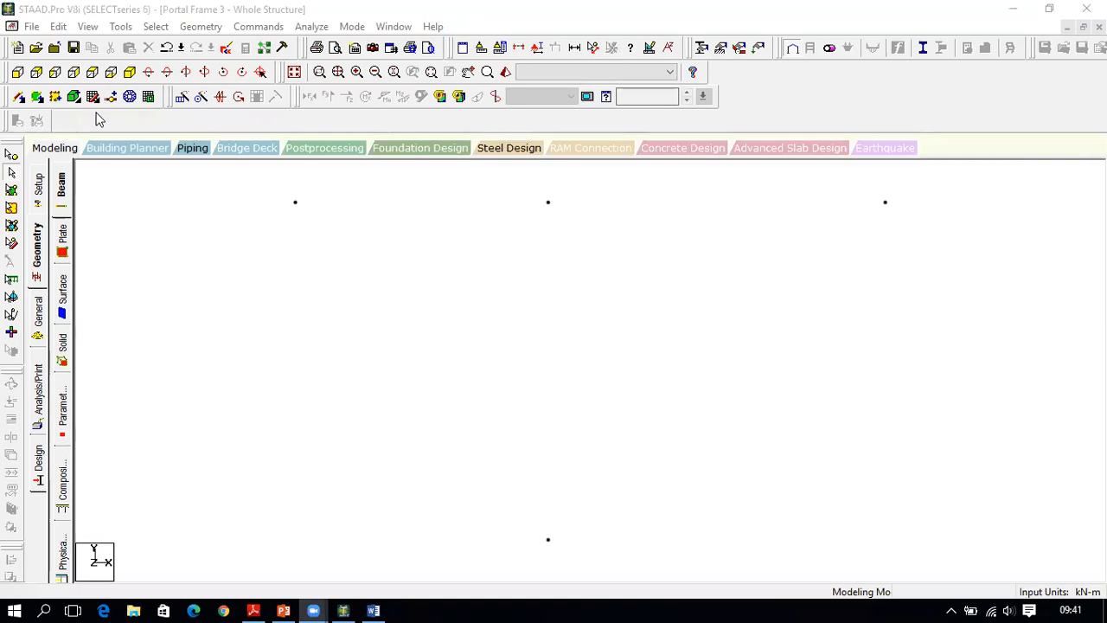
Step: Add beams from the middle upper node to both outer upper nodes and down to the lower node
{"action": "left_click", "coordinate": [18, 98]}
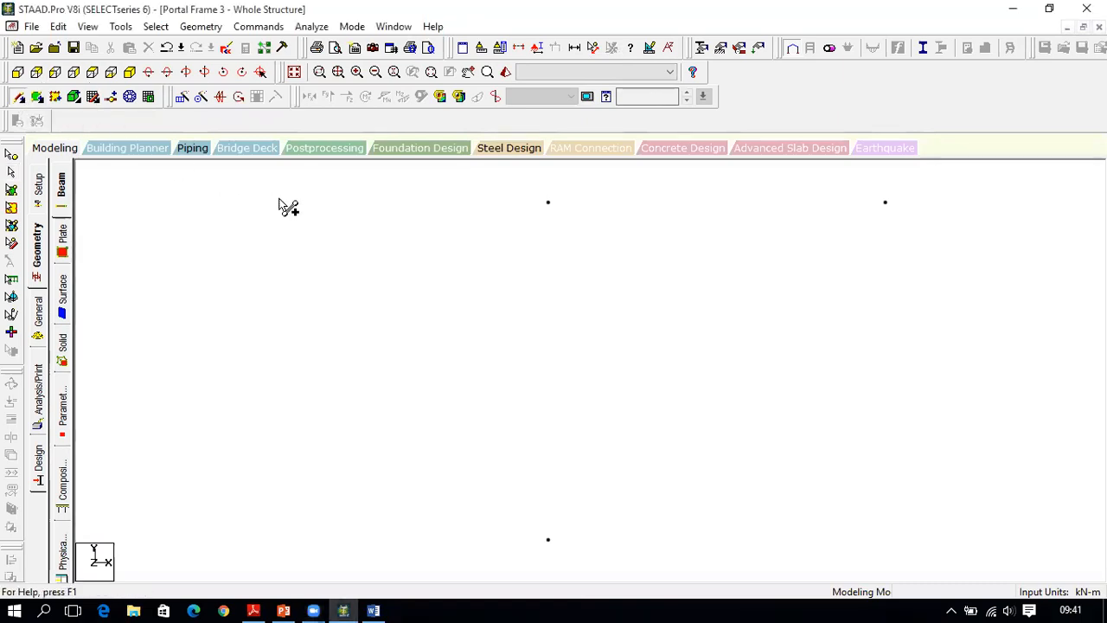
{"action": "left_click_drag", "start_coordinate": [295, 202], "coordinate": [547, 539]}
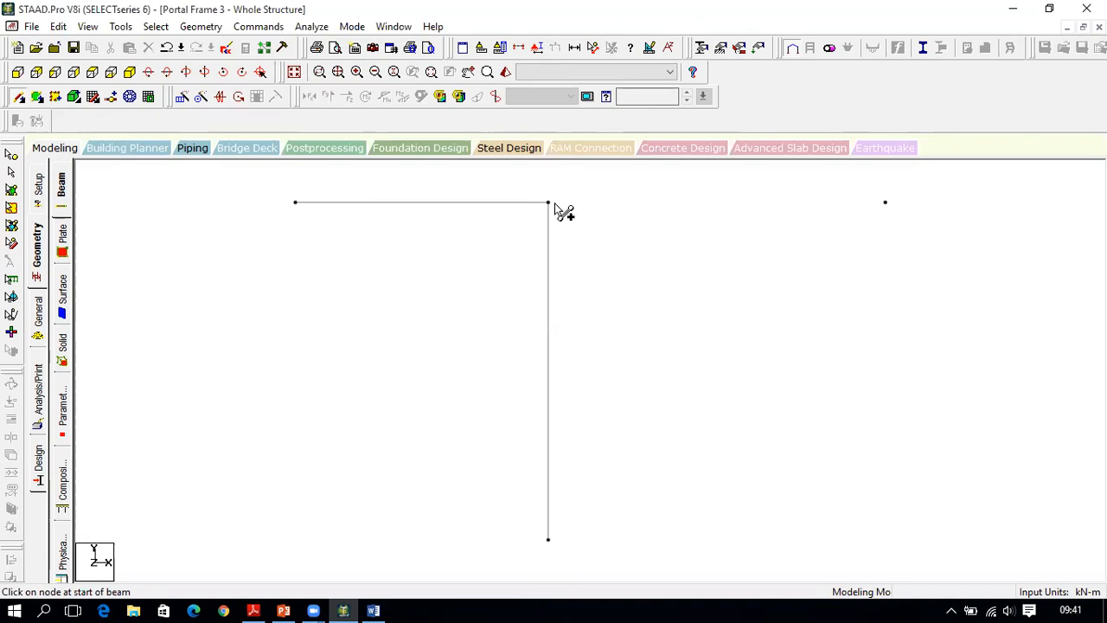
{"action": "left_click_drag", "start_coordinate": [550, 205], "coordinate": [886, 206]}
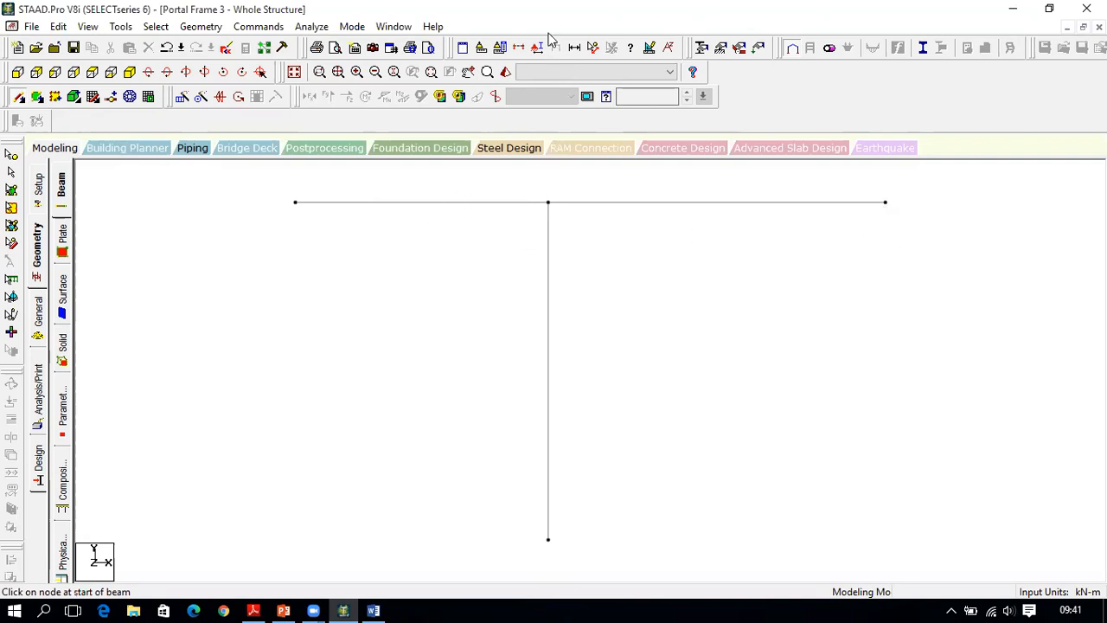
Step: Display the beam dimensions for the whole view and close the dimension dialog
{"action": "left_click", "coordinate": [591, 47]}
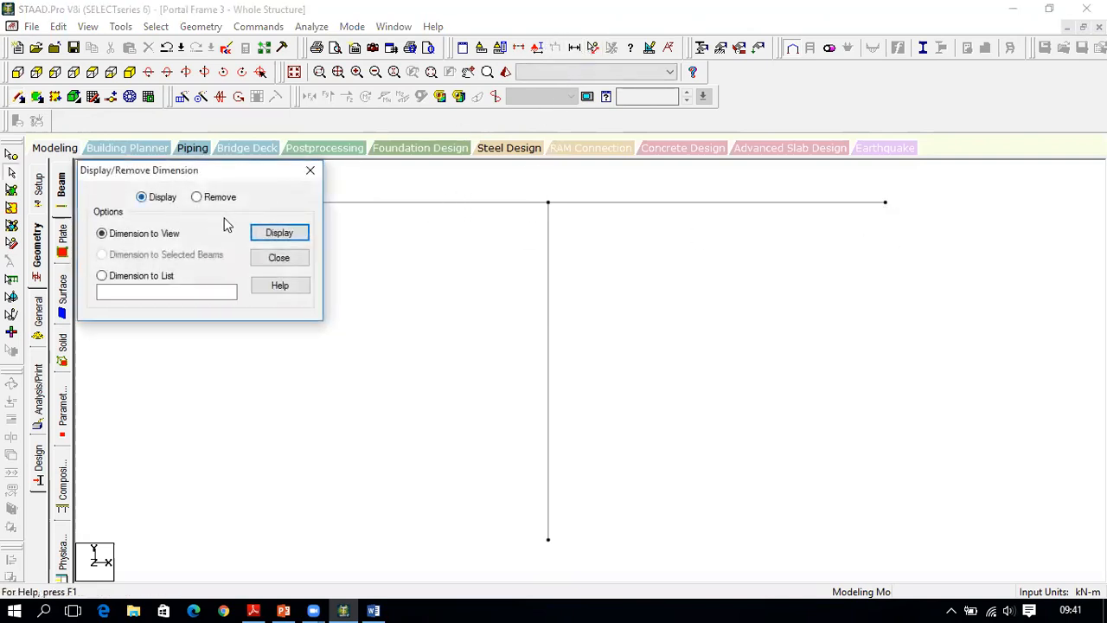
{"action": "left_click", "coordinate": [280, 235]}
{"action": "left_click", "coordinate": [281, 259]}
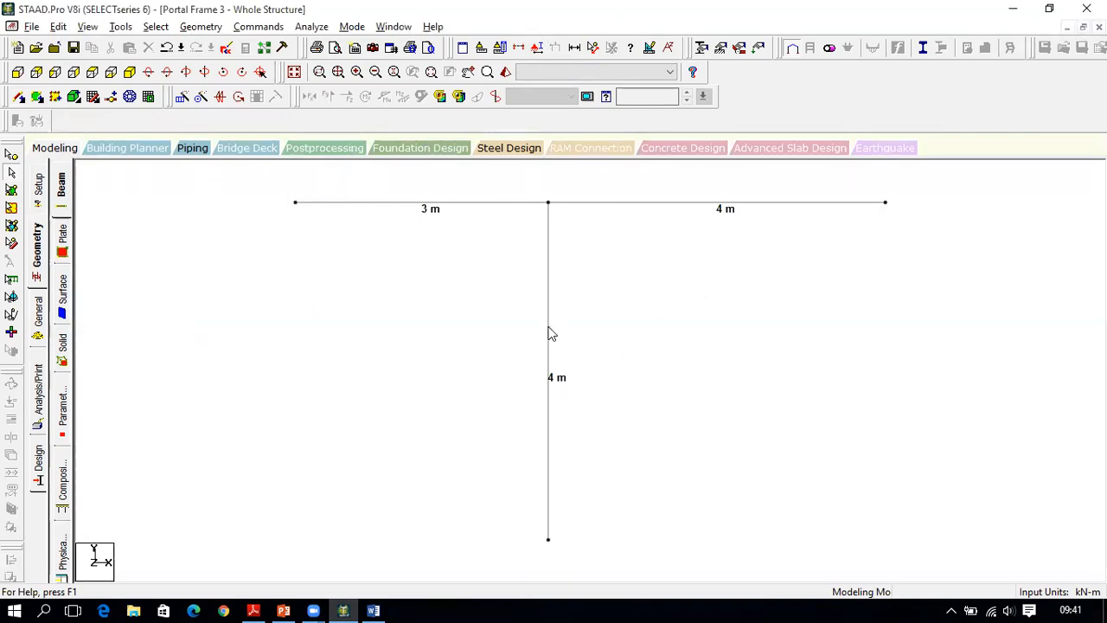
Step: Switch to Word, close the Portal Frame 2 document without saving its changes, and return to STAAD.Pro
{"action": "left_click", "coordinate": [253, 611]}
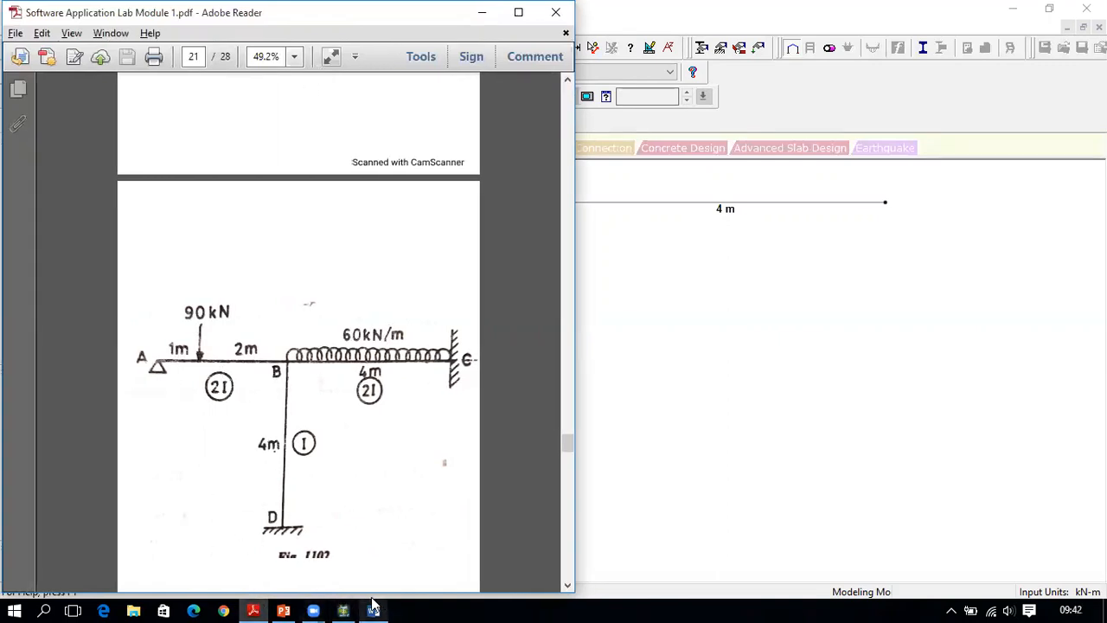
{"action": "left_click", "coordinate": [373, 611]}
{"action": "key", "text": "alt+F4"}
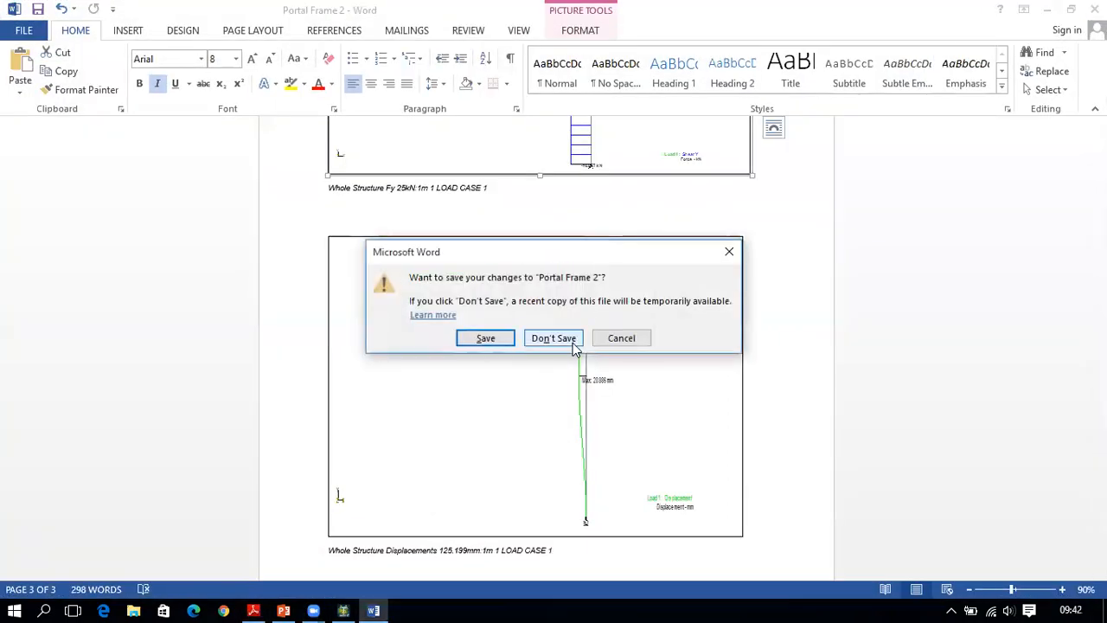
{"action": "left_click", "coordinate": [554, 338]}
{"action": "left_click", "coordinate": [342, 611]}
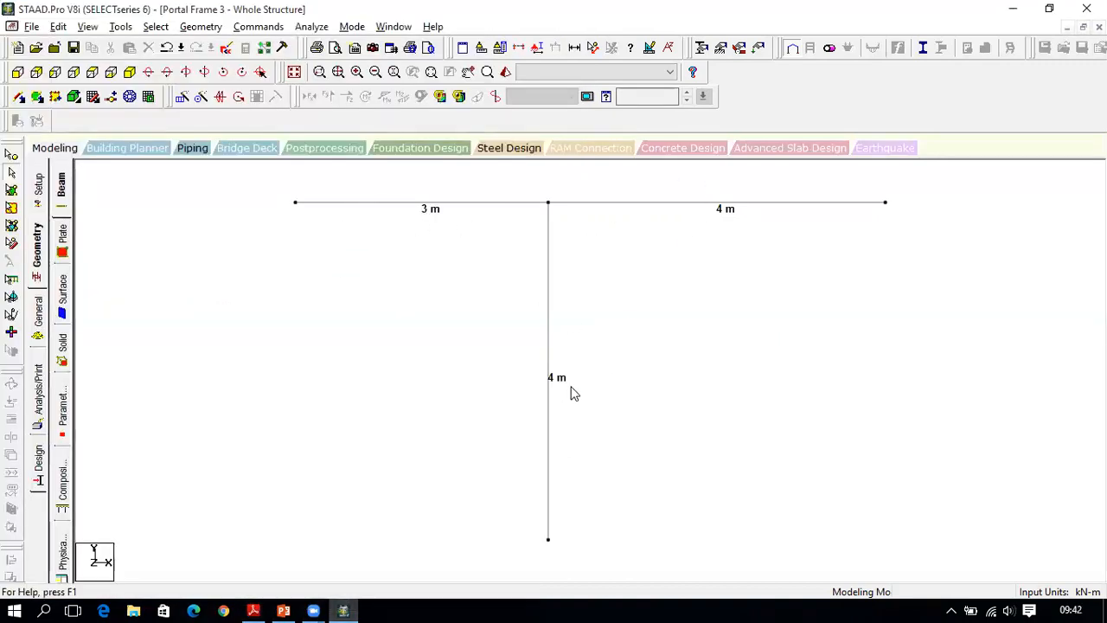
Step: Check the member inertias in the lab PDF and add a General concrete section with IZ 0.00001 m4 in STAAD.Pro
{"action": "left_click", "coordinate": [254, 611]}
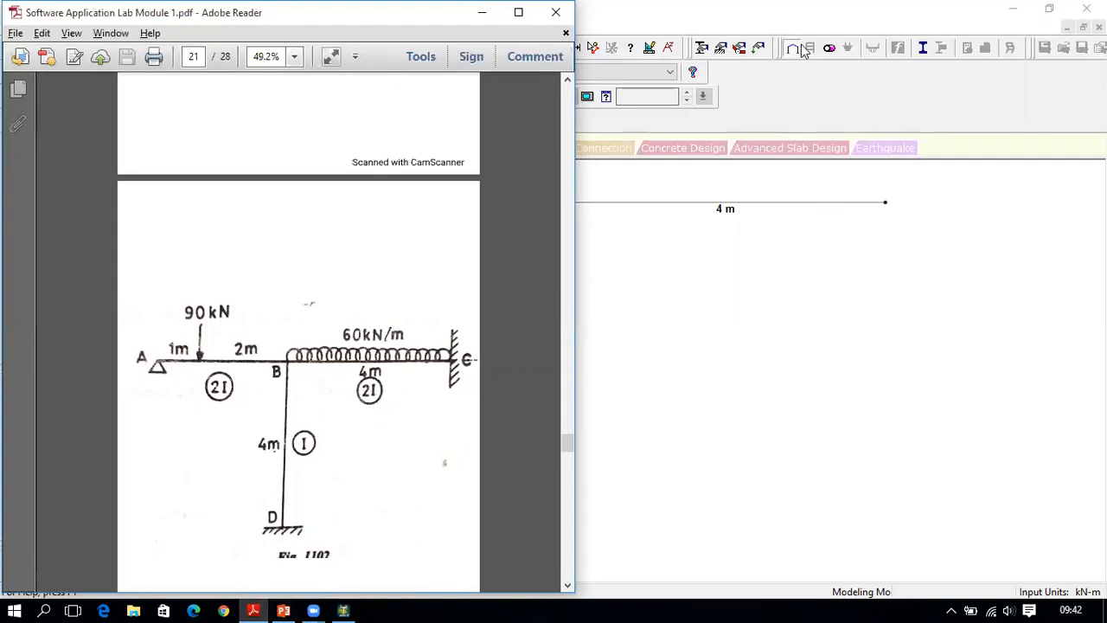
{"action": "left_click", "coordinate": [805, 39]}
{"action": "left_click", "coordinate": [42, 315]}
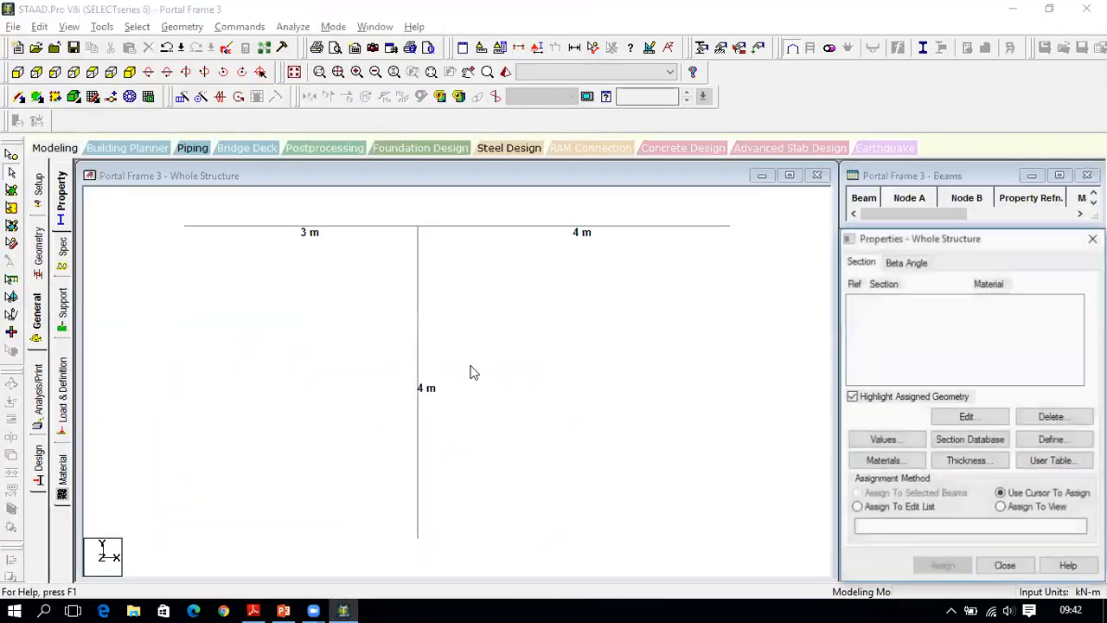
{"action": "left_click", "coordinate": [1052, 439]}
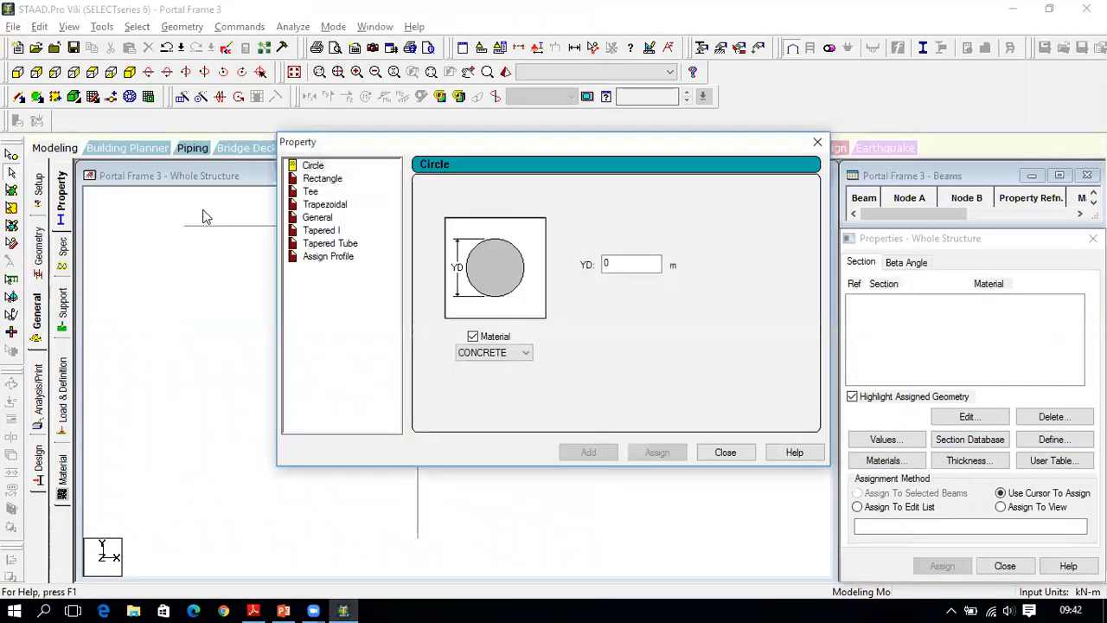
{"action": "left_click", "coordinate": [320, 218]}
{"action": "left_click_drag", "start_coordinate": [554, 279], "coordinate": [481, 270]}
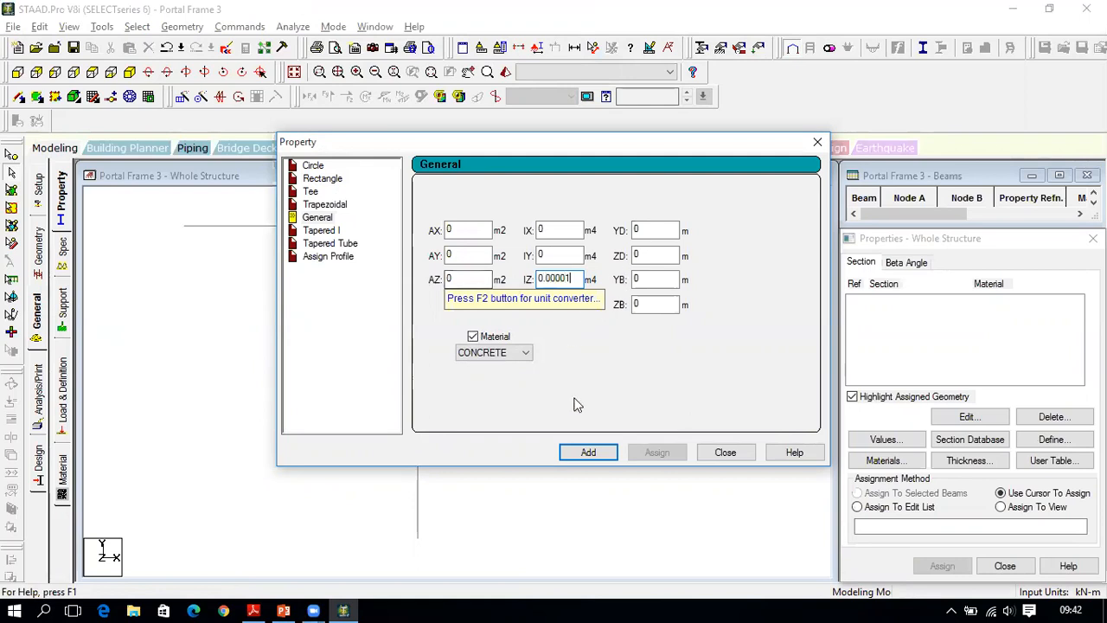
{"action": "left_click", "coordinate": [588, 452]}
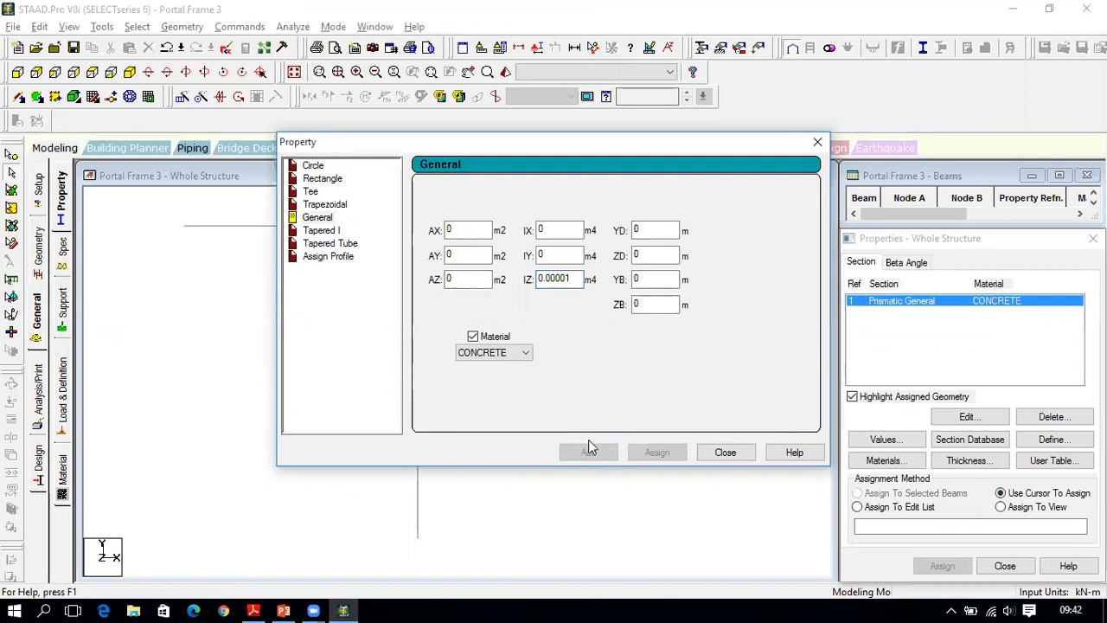
Step: Add a second General concrete section with IZ 0.00002 m4 and close the property definition dialog
{"action": "left_click", "coordinate": [575, 279]}
{"action": "key", "text": "BackSpace"}
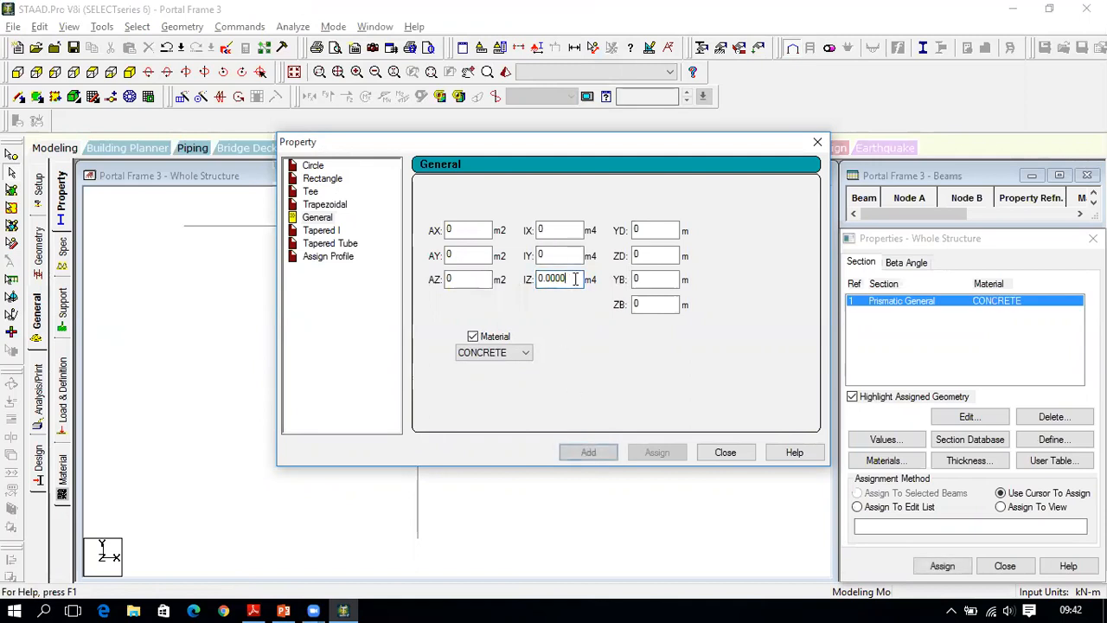
{"action": "type", "text": "2"}
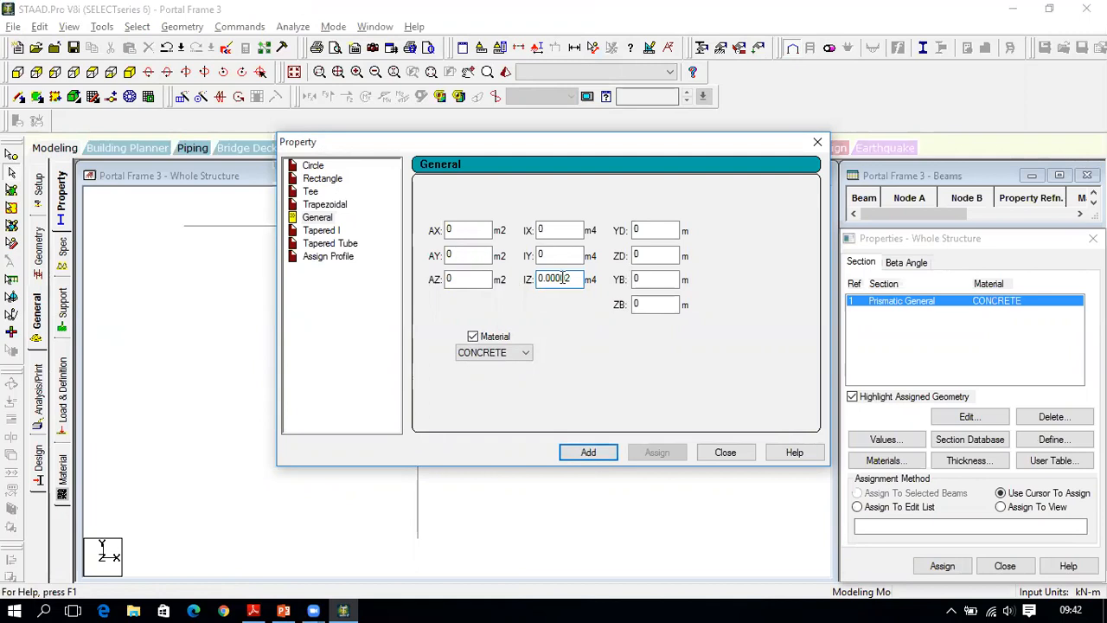
{"action": "left_click", "coordinate": [578, 454]}
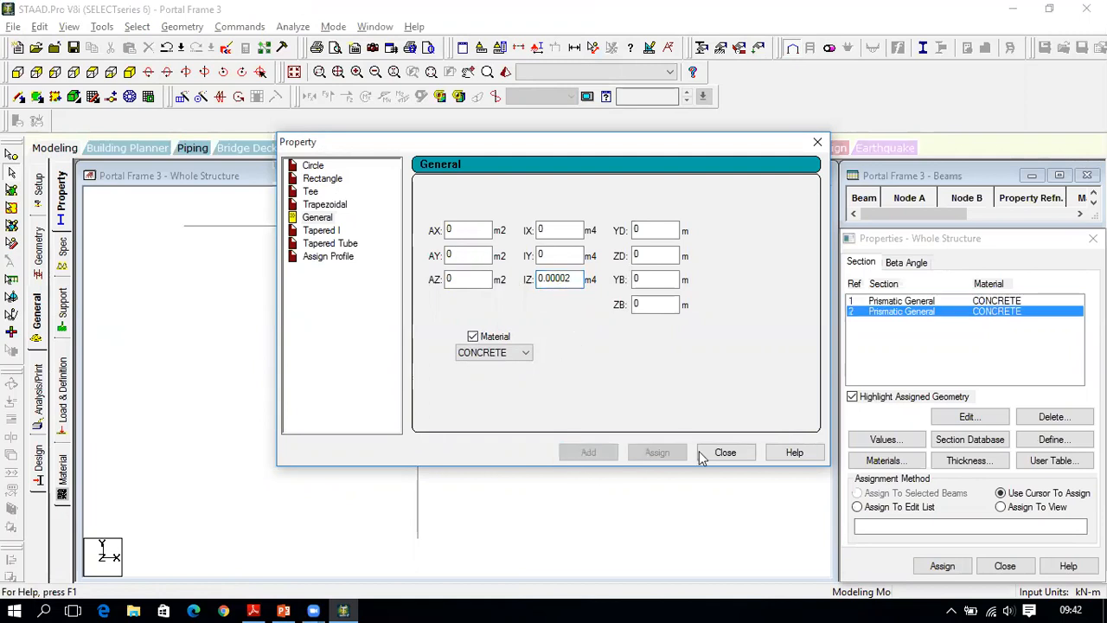
{"action": "left_click", "coordinate": [723, 453]}
Step: Assign section 1 to the vertical member, checking its inertia against the PDF frame diagram
{"action": "left_click", "coordinate": [872, 302]}
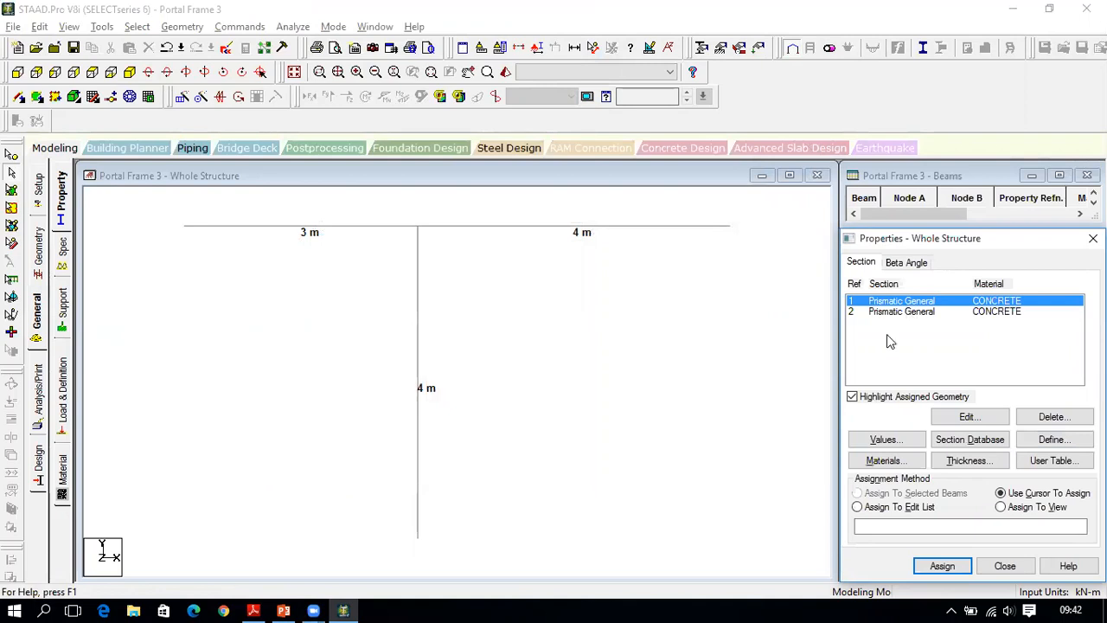
{"action": "key", "text": "alt+Tab"}
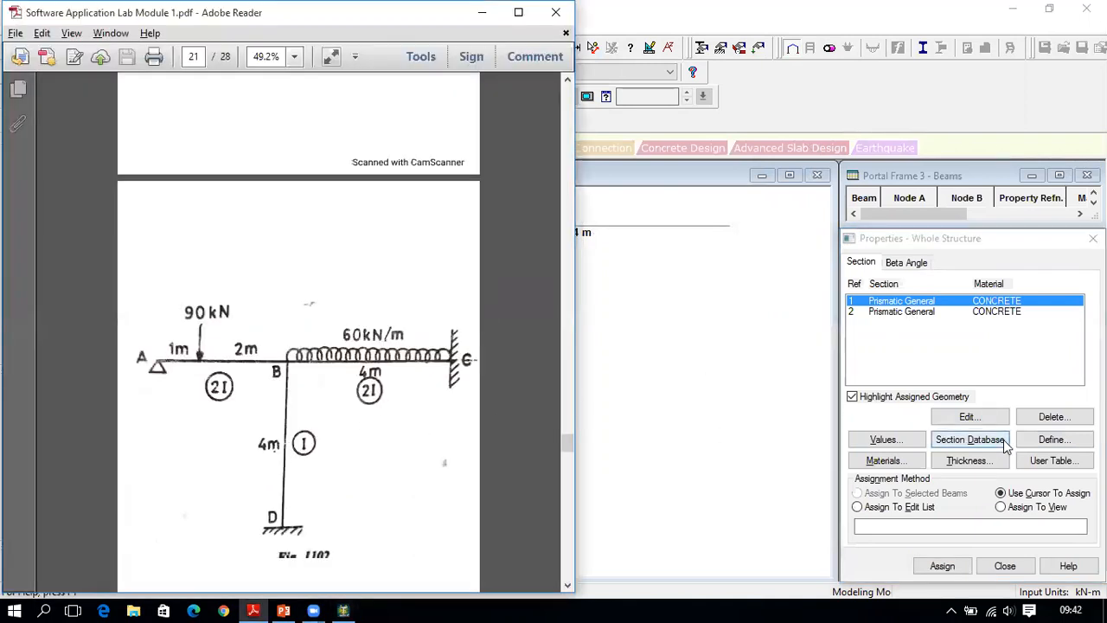
{"action": "left_click", "coordinate": [886, 9]}
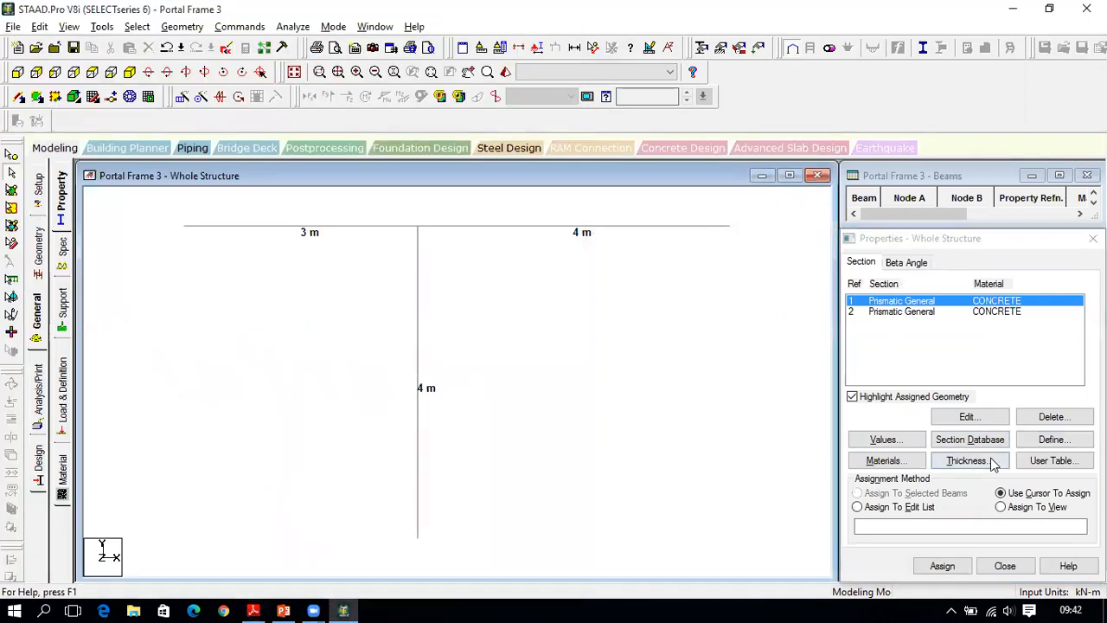
{"action": "left_click", "coordinate": [943, 566]}
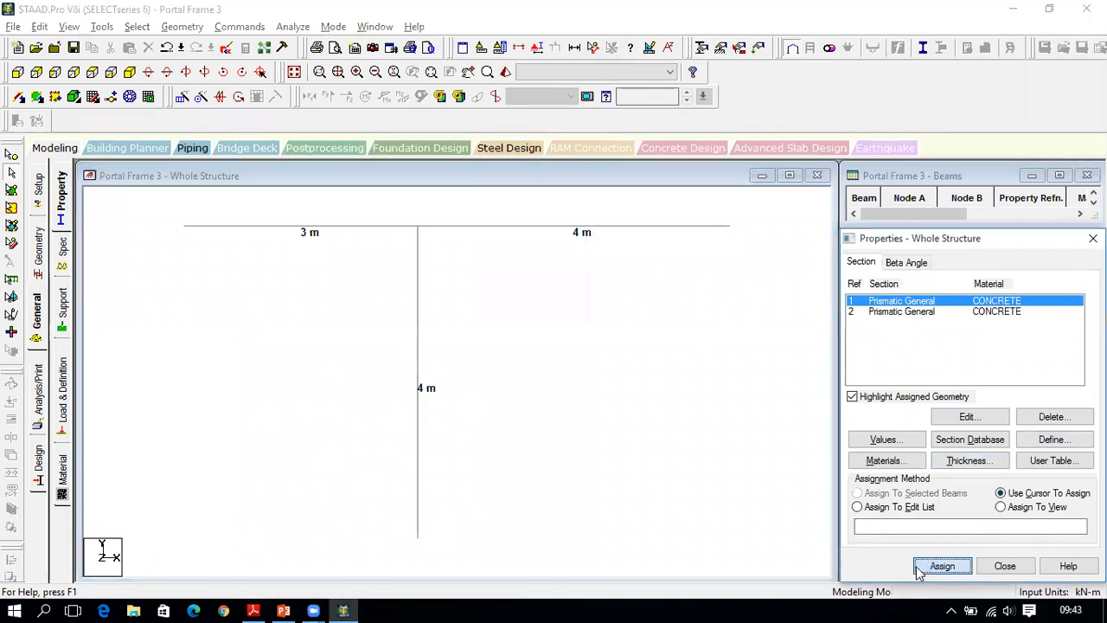
{"action": "left_click", "coordinate": [423, 407]}
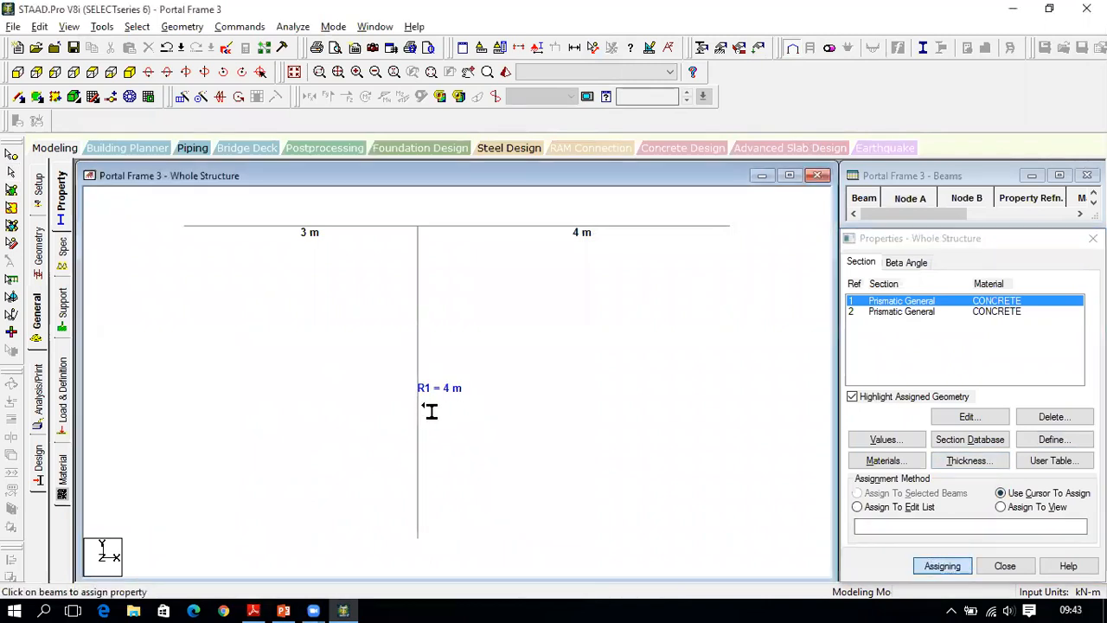
Step: Assign section 2 to both horizontal beams and compare the assignment with the PDF frame diagram
{"action": "left_click", "coordinate": [997, 314]}
{"action": "left_click", "coordinate": [330, 228]}
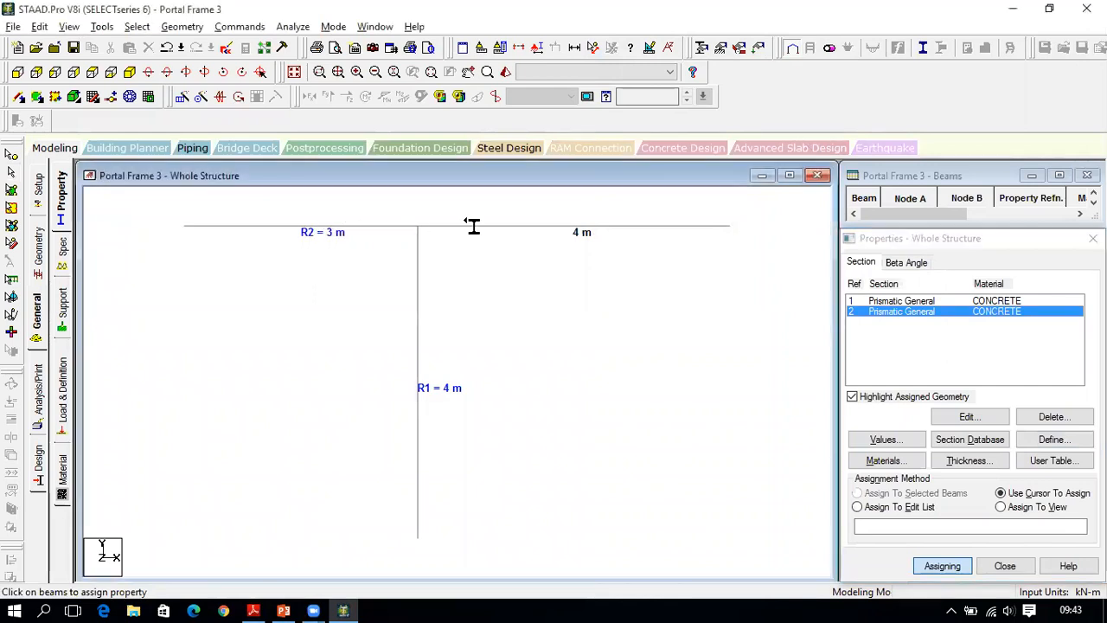
{"action": "left_click", "coordinate": [536, 229]}
{"action": "key", "text": "alt+Tab"}
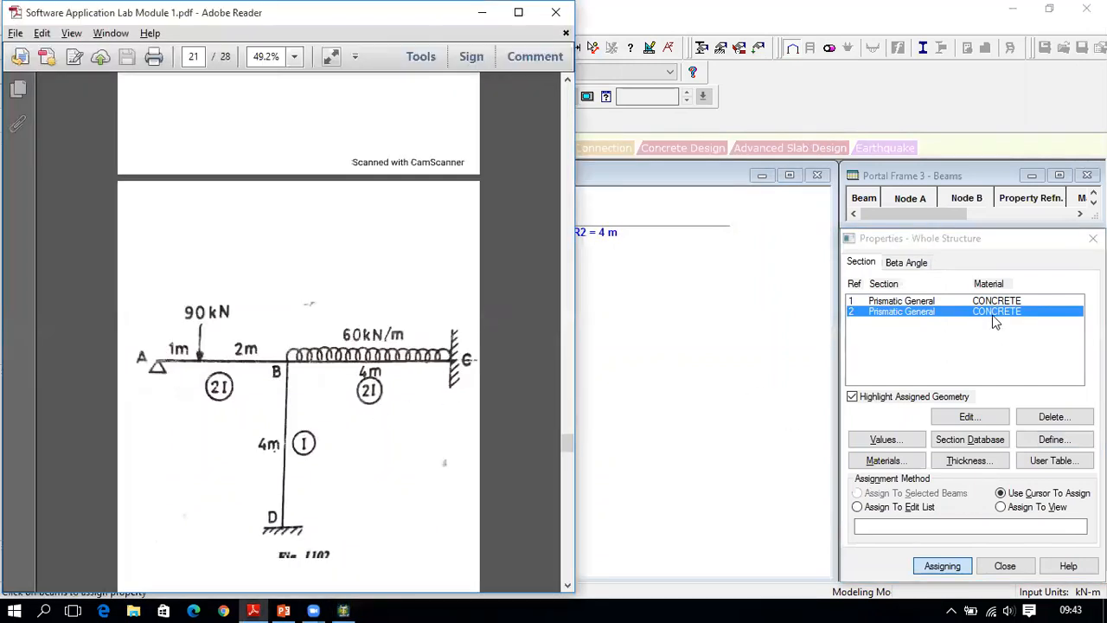
{"action": "left_click", "coordinate": [988, 242]}
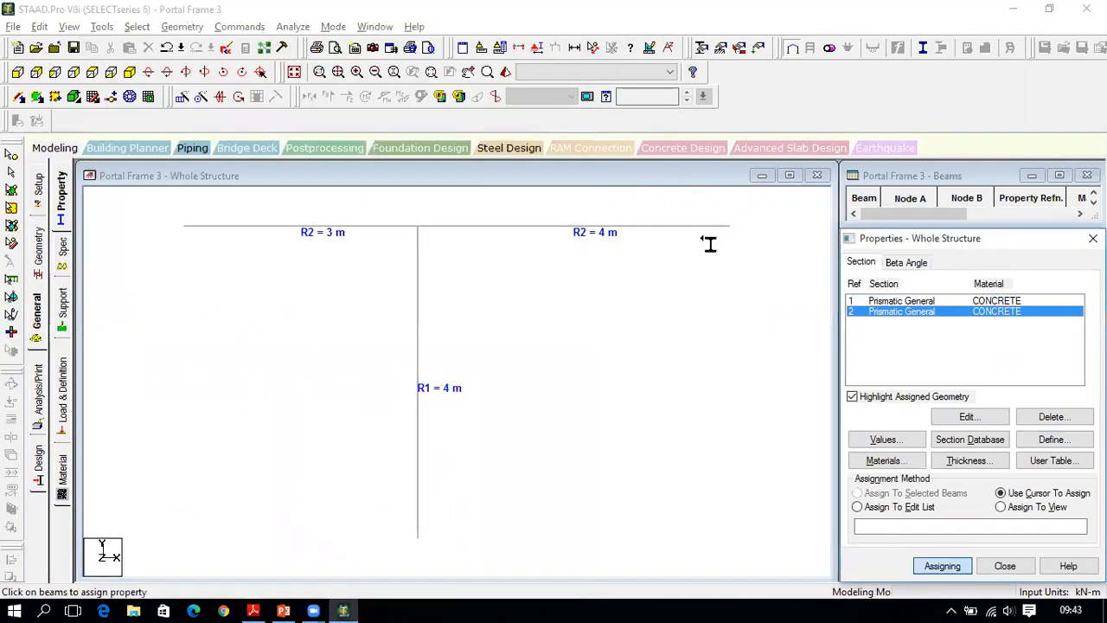
Step: Check the support types in the PDF diagram and create one fixed and one pinned support
{"action": "left_click", "coordinate": [60, 315]}
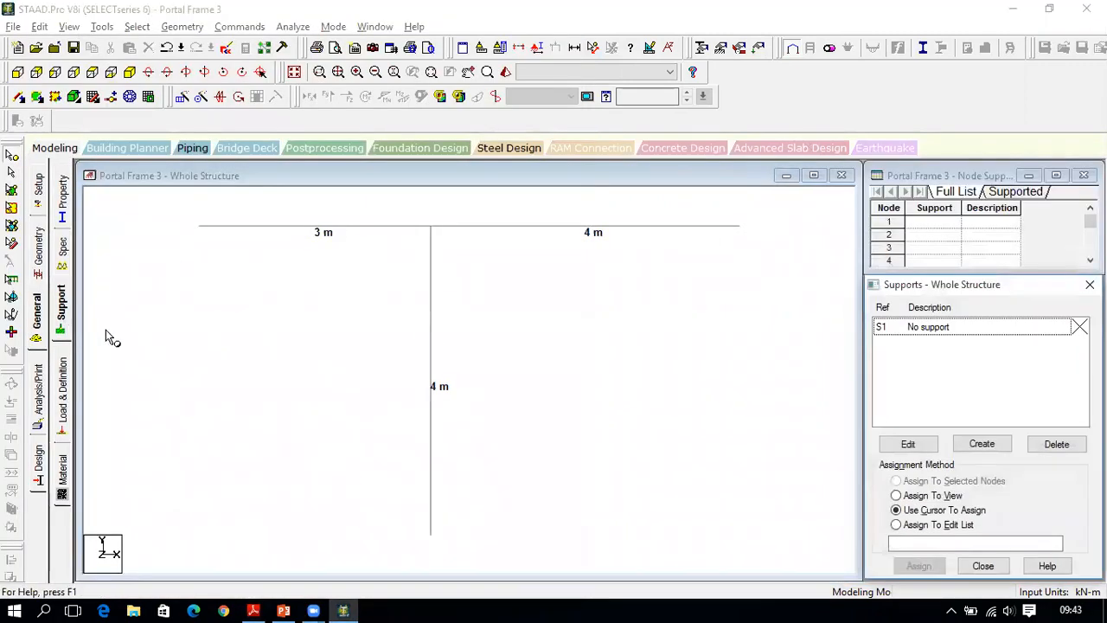
{"action": "key", "text": "alt+Tab"}
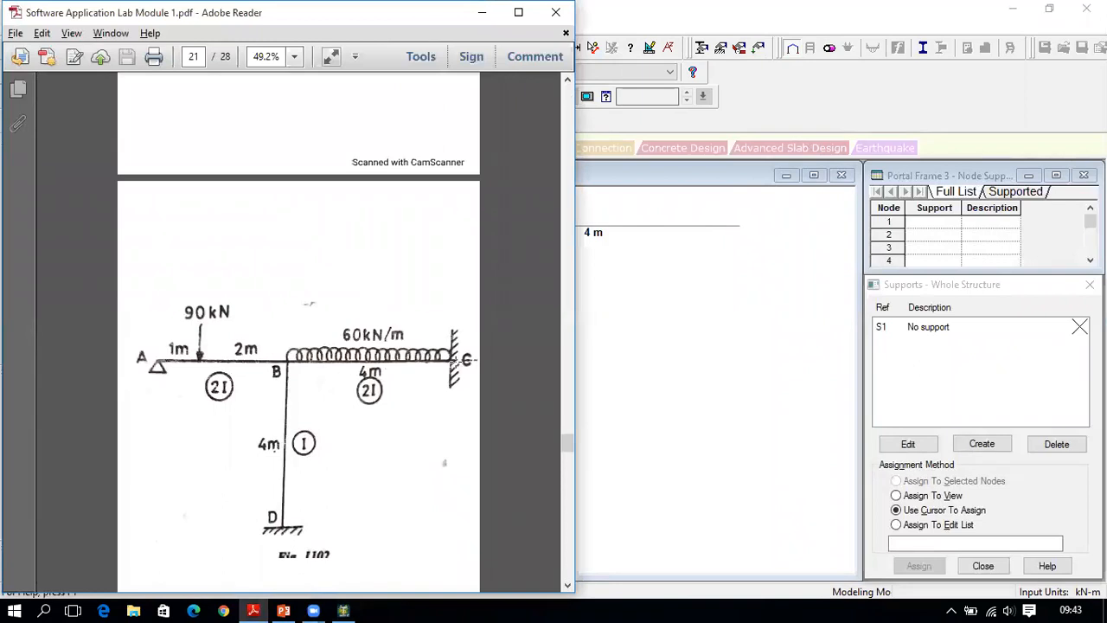
{"action": "left_click", "coordinate": [982, 443]}
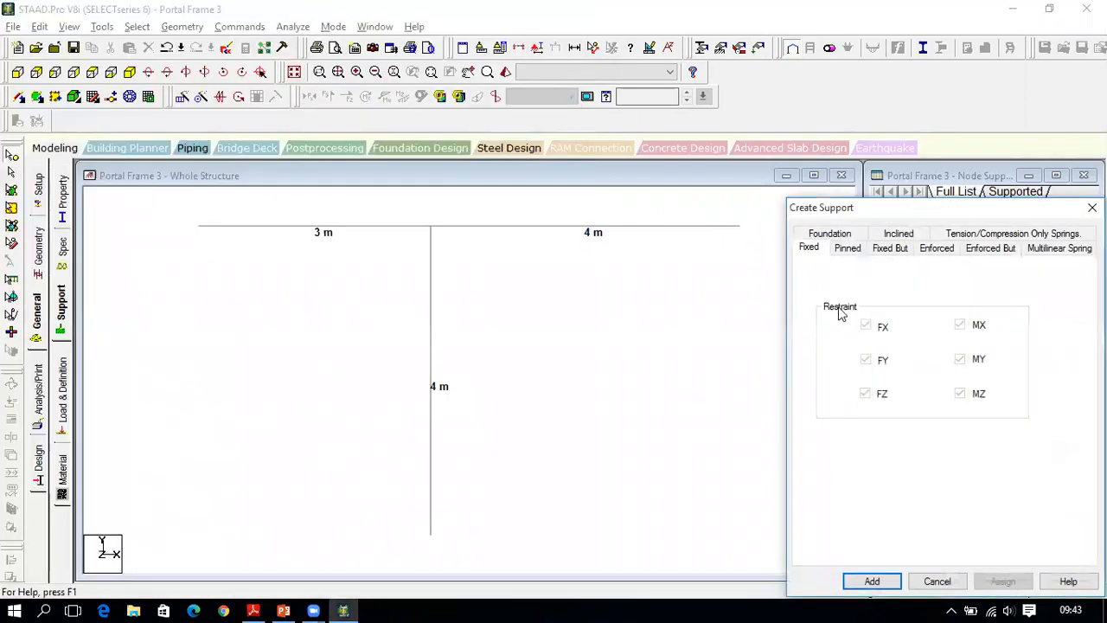
{"action": "left_click", "coordinate": [873, 582]}
{"action": "left_click", "coordinate": [982, 444]}
{"action": "left_click", "coordinate": [854, 254]}
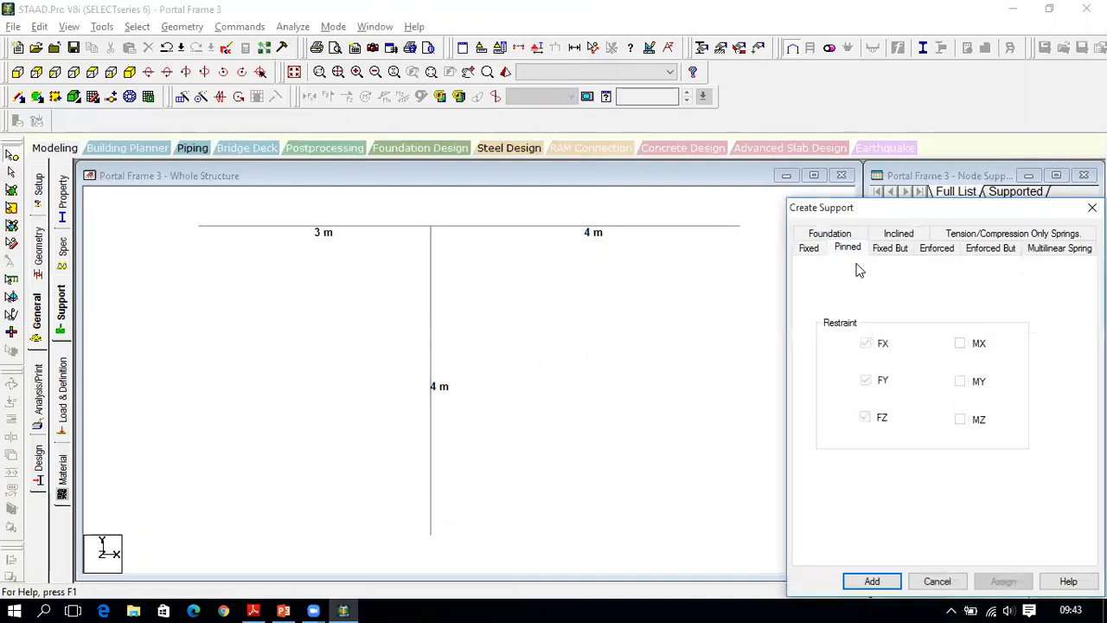
{"action": "left_click", "coordinate": [872, 581]}
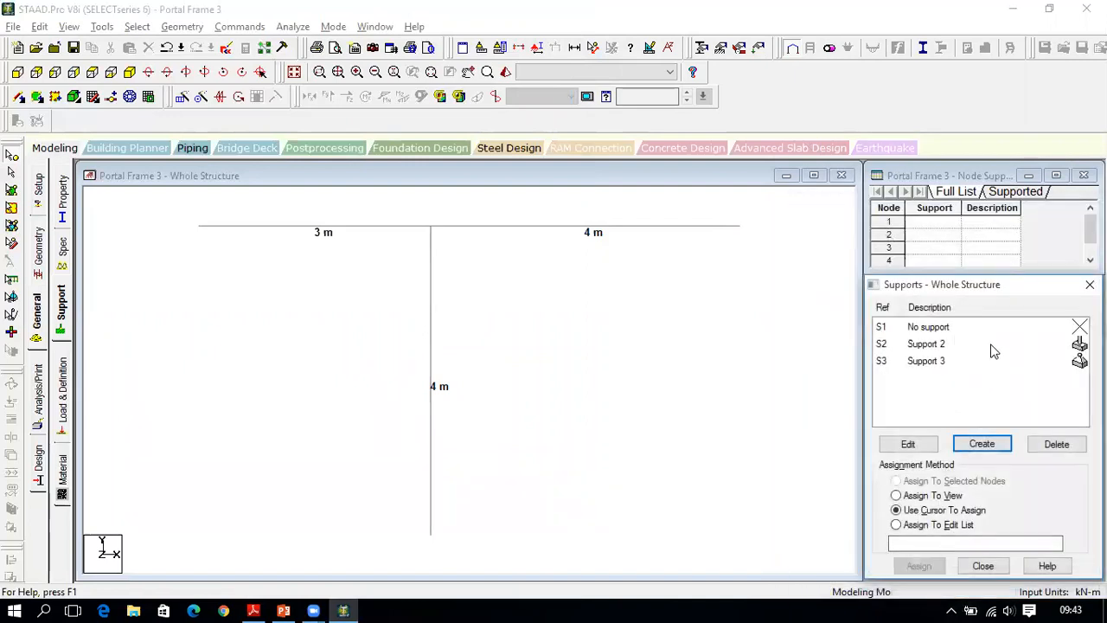
Step: Assign the pinned support to node 1 at the free end of the 3 m beam
{"action": "left_click", "coordinate": [1000, 361]}
{"action": "left_click", "coordinate": [932, 569]}
{"action": "left_click", "coordinate": [199, 227]}
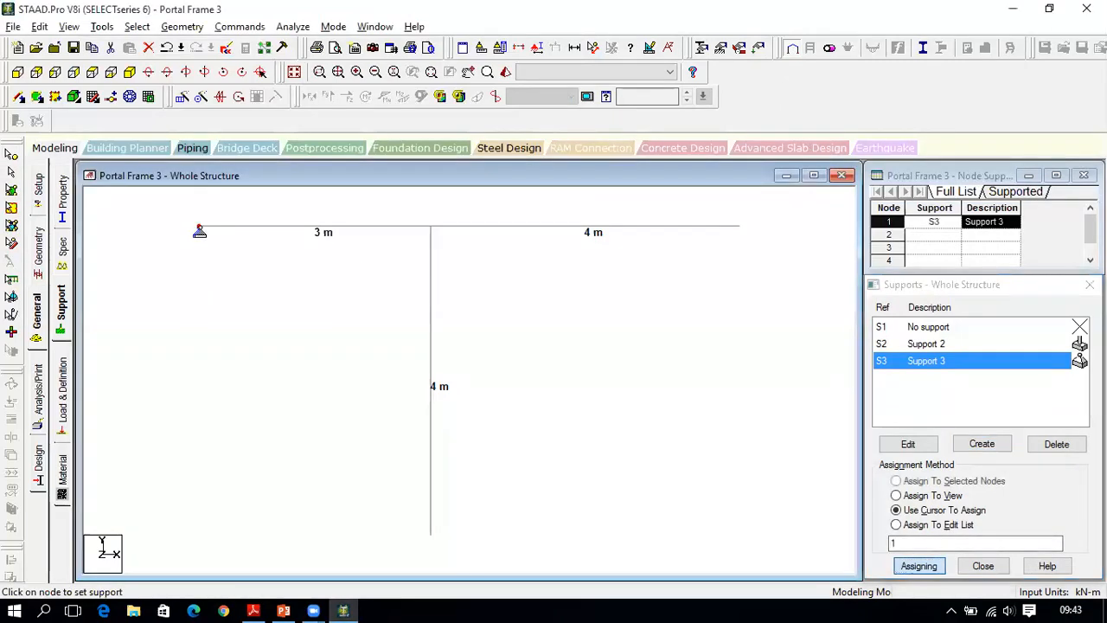
Step: Assign the fixed support to nodes 3 and 4, close the supports dialog and maximize the whole-structure view
{"action": "left_click", "coordinate": [955, 343]}
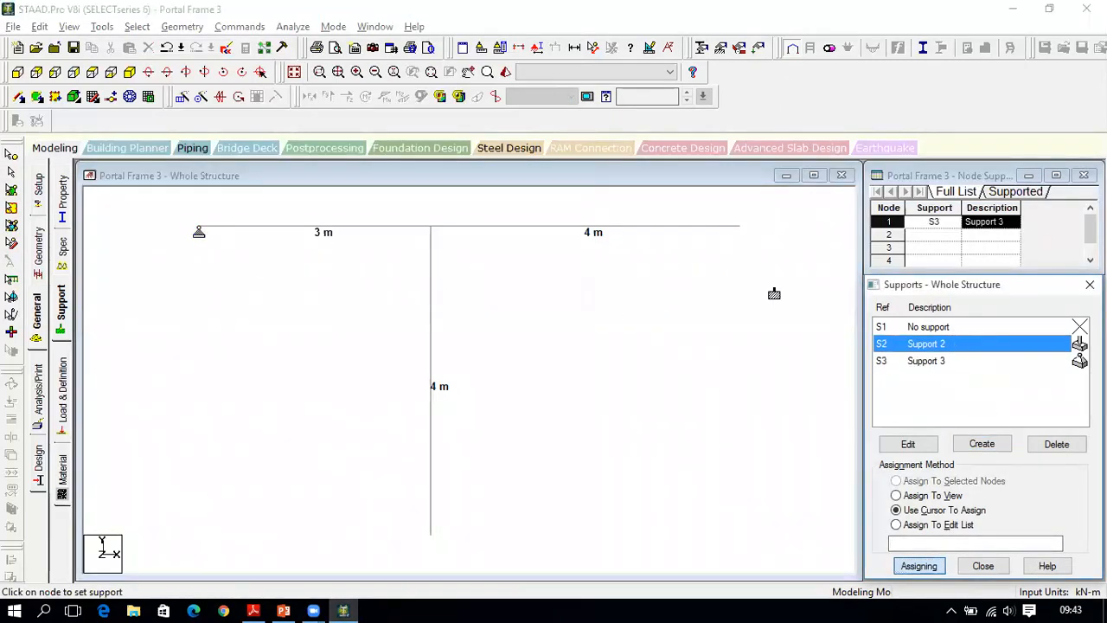
{"action": "left_click", "coordinate": [739, 228]}
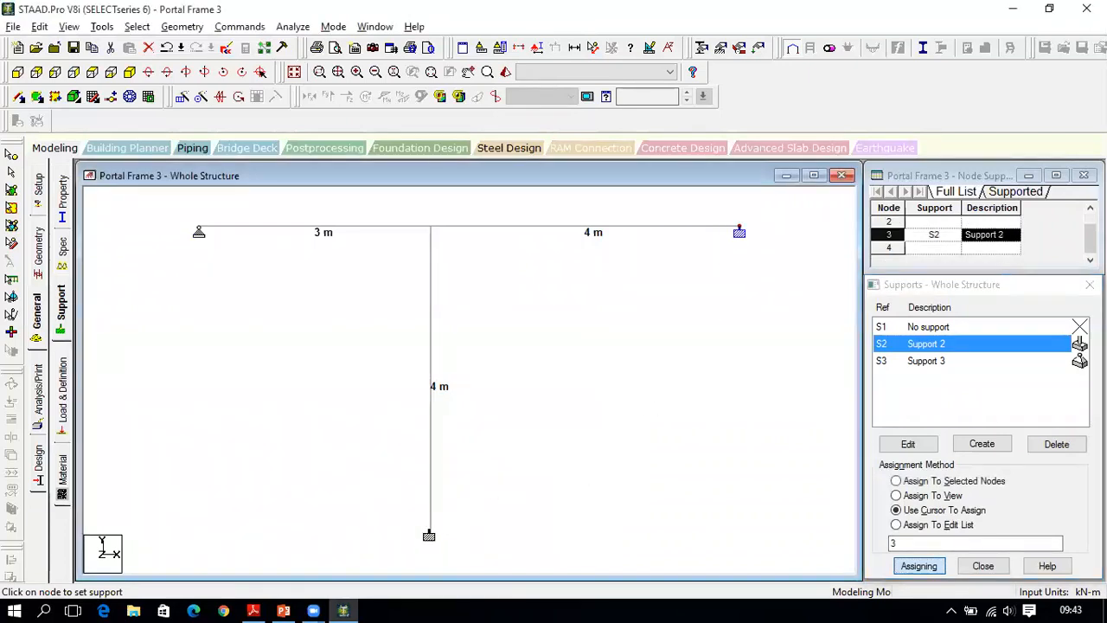
{"action": "left_click", "coordinate": [430, 535]}
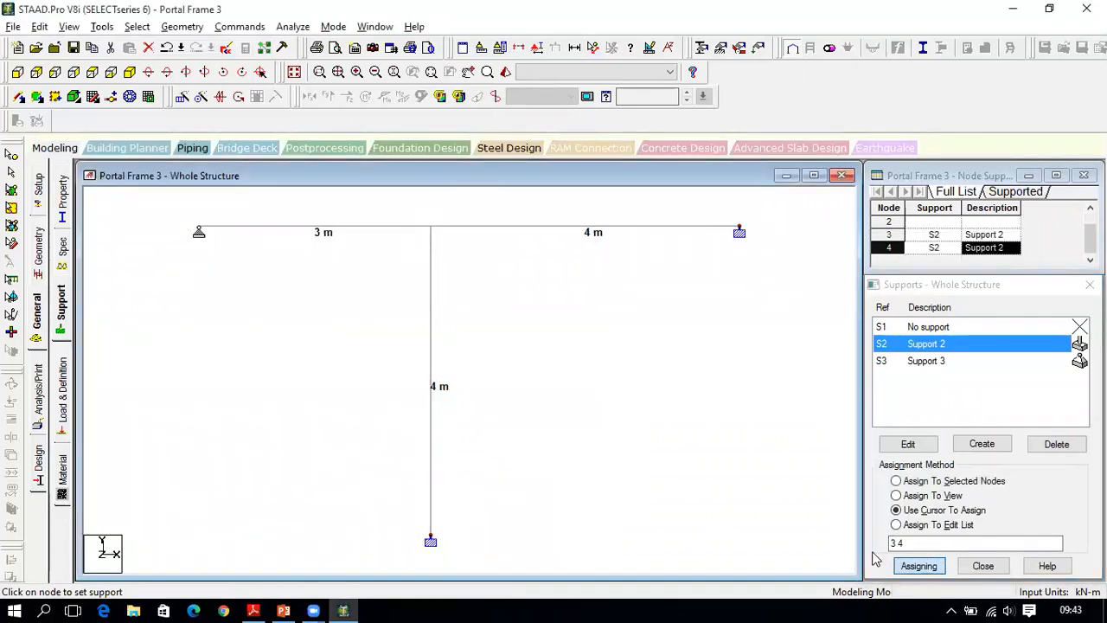
{"action": "left_click", "coordinate": [983, 566]}
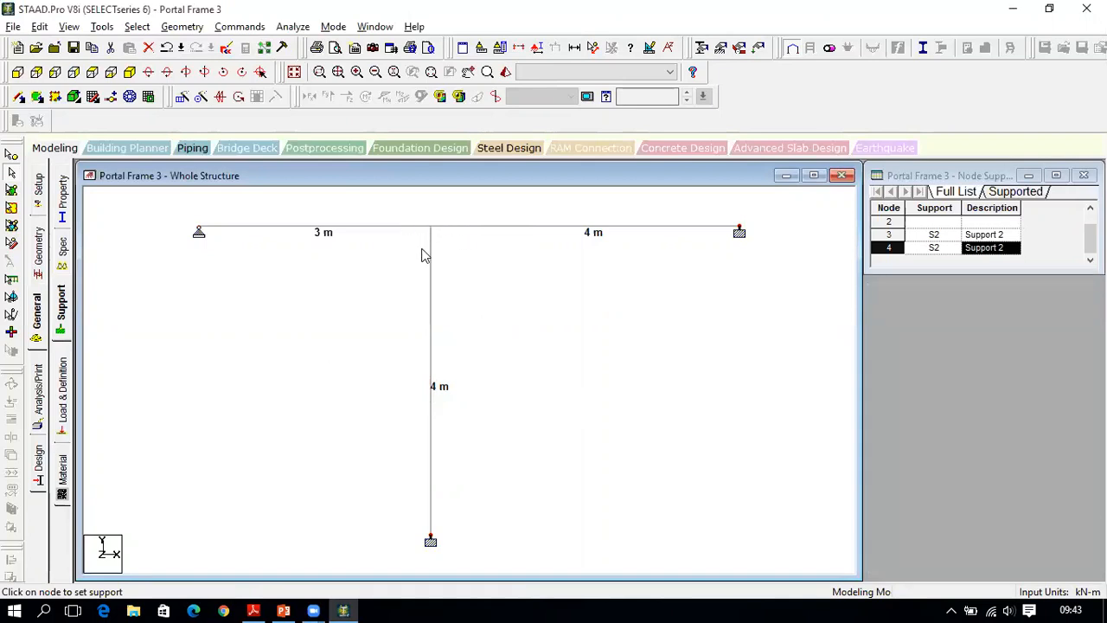
{"action": "left_click", "coordinate": [813, 175]}
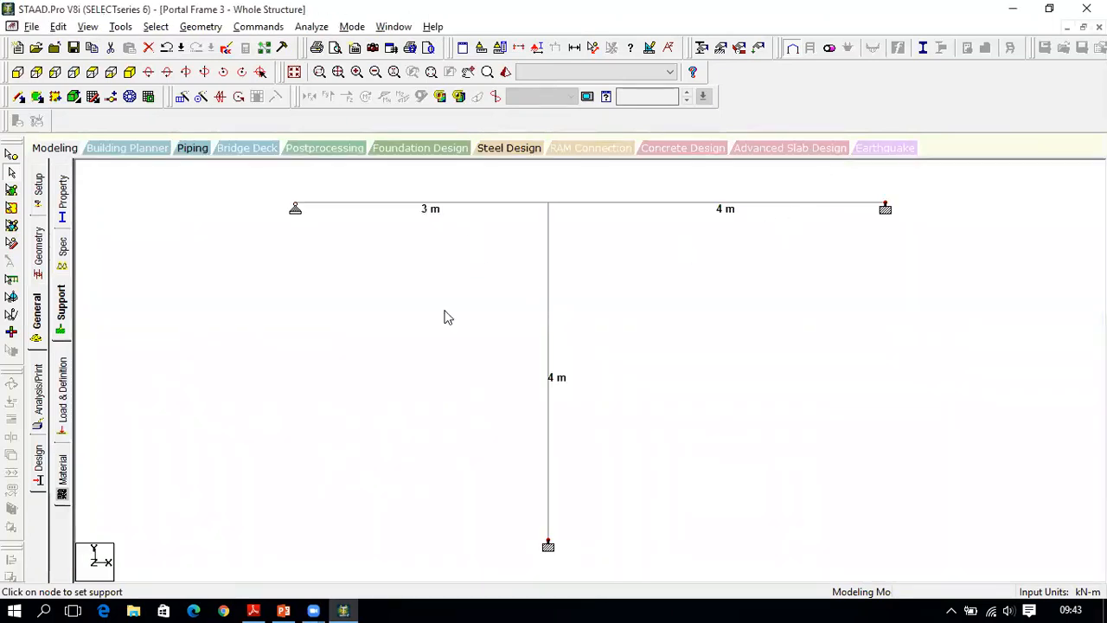
Step: Review the loads in the PDF diagram and add primary load case 1, titled LOAD CASE 1, in STAAD.Pro
{"action": "key", "text": "alt+Tab"}
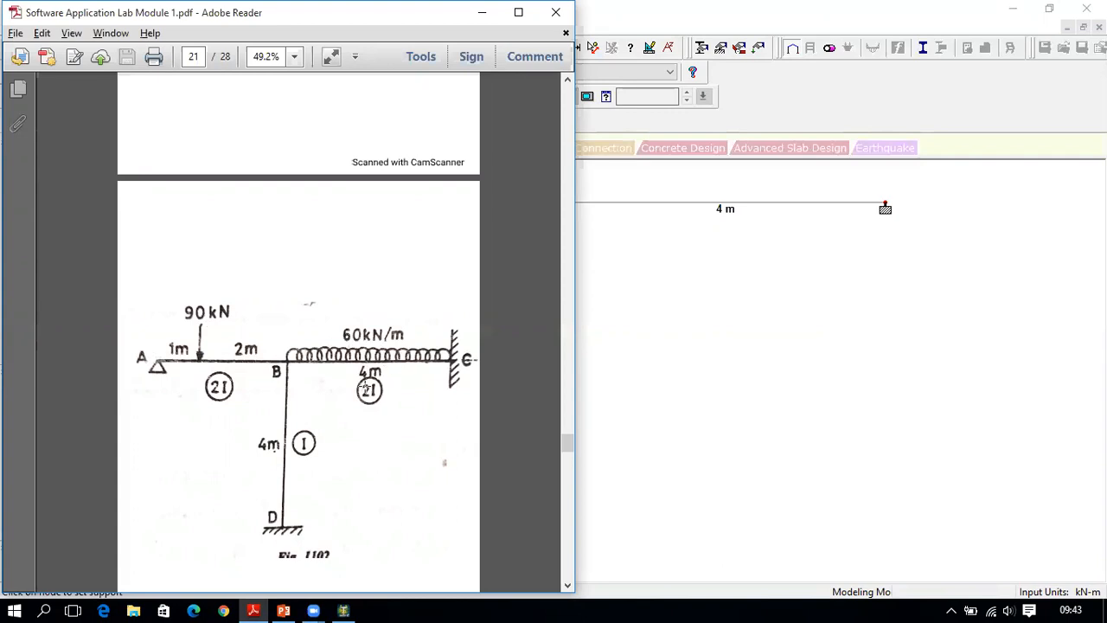
{"action": "left_click", "coordinate": [794, 39]}
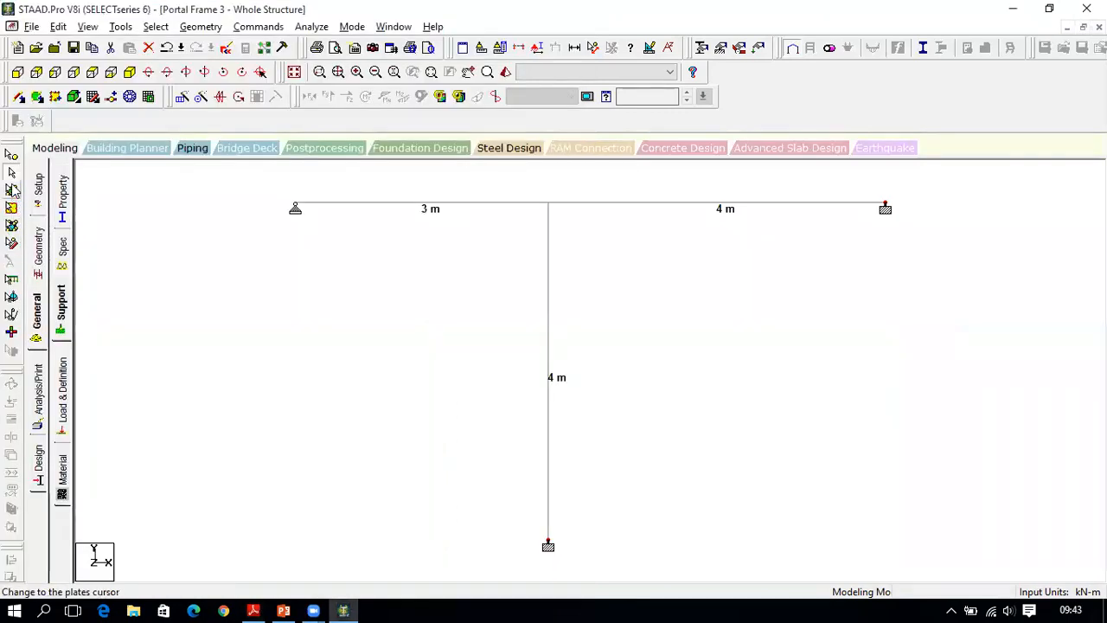
{"action": "left_click", "coordinate": [61, 391]}
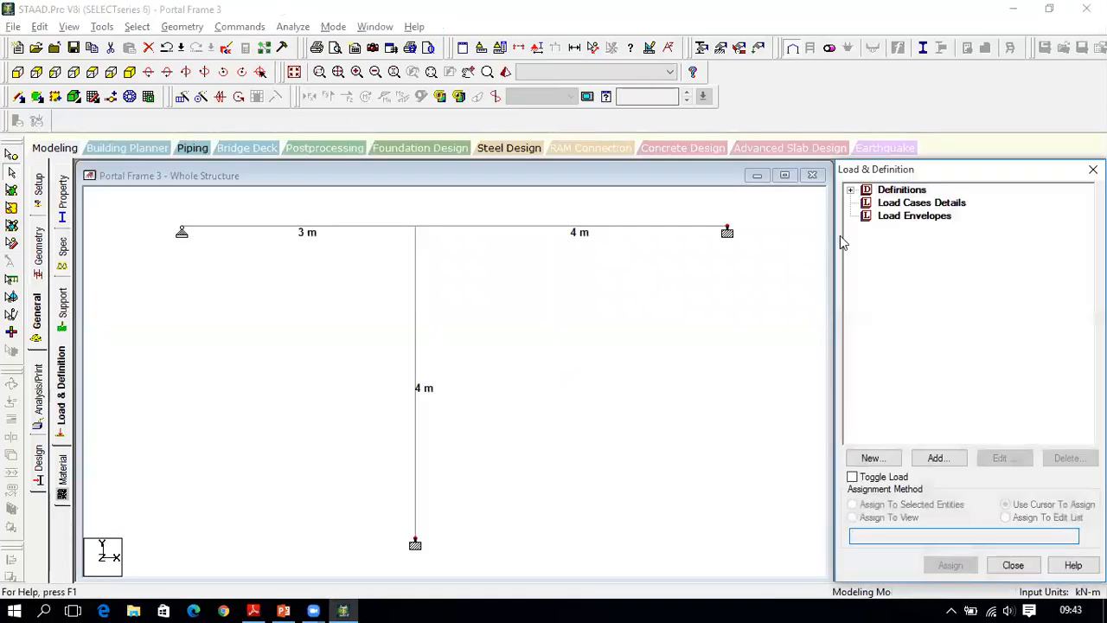
{"action": "left_click", "coordinate": [931, 205]}
{"action": "left_click", "coordinate": [936, 457]}
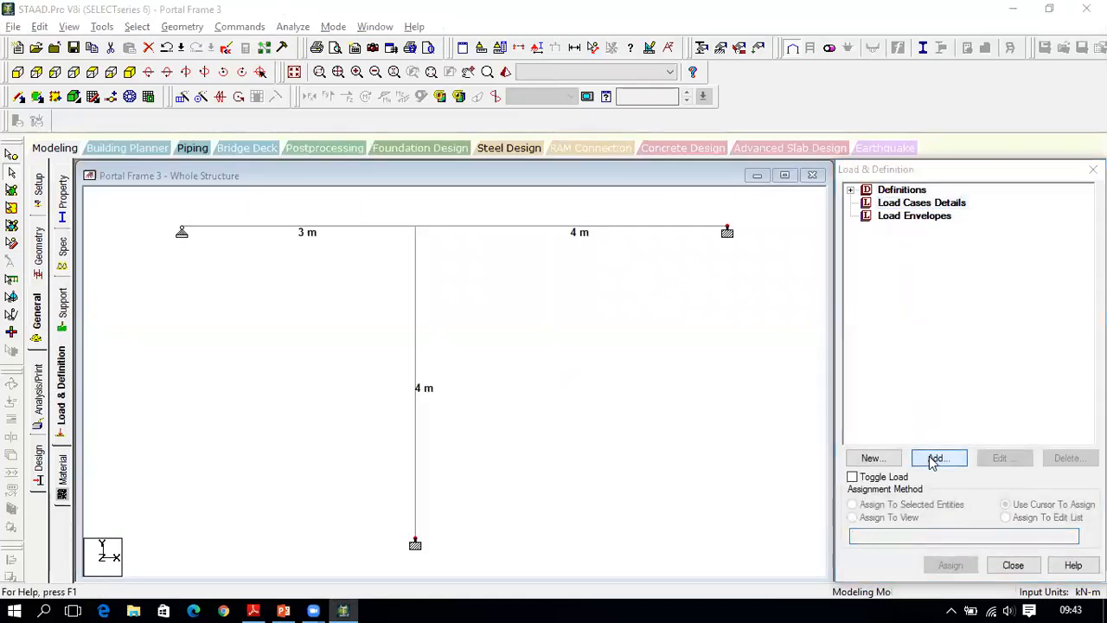
{"action": "left_click", "coordinate": [702, 482]}
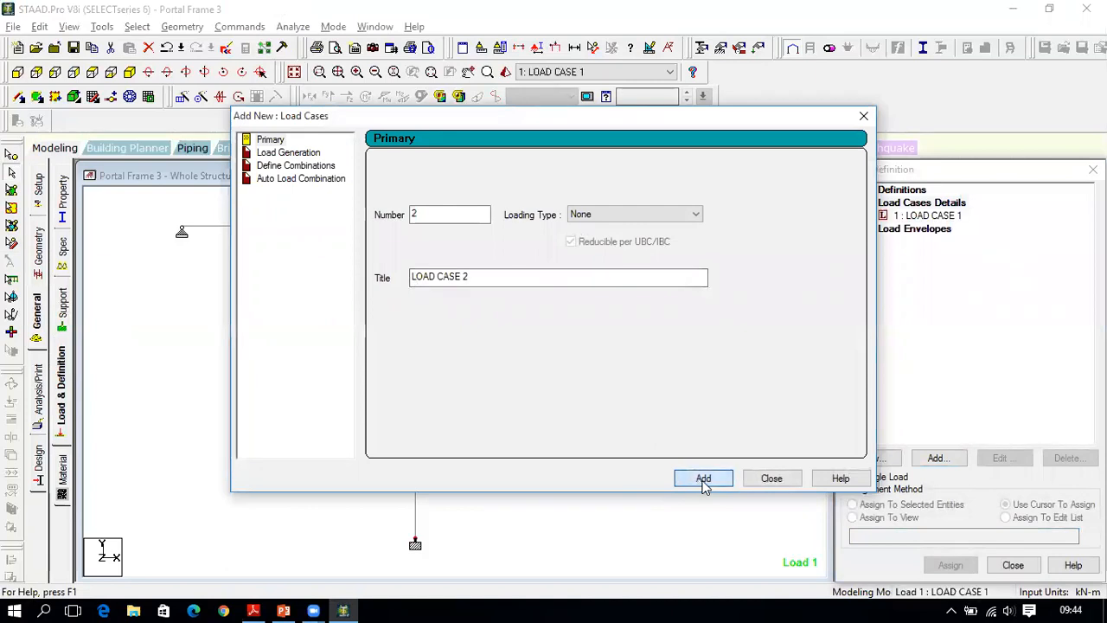
Step: Add a uniform member force of -60 kN/m in the GY direction to LOAD CASE 1, checking the value in the PDF diagram
{"action": "left_click", "coordinate": [761, 480]}
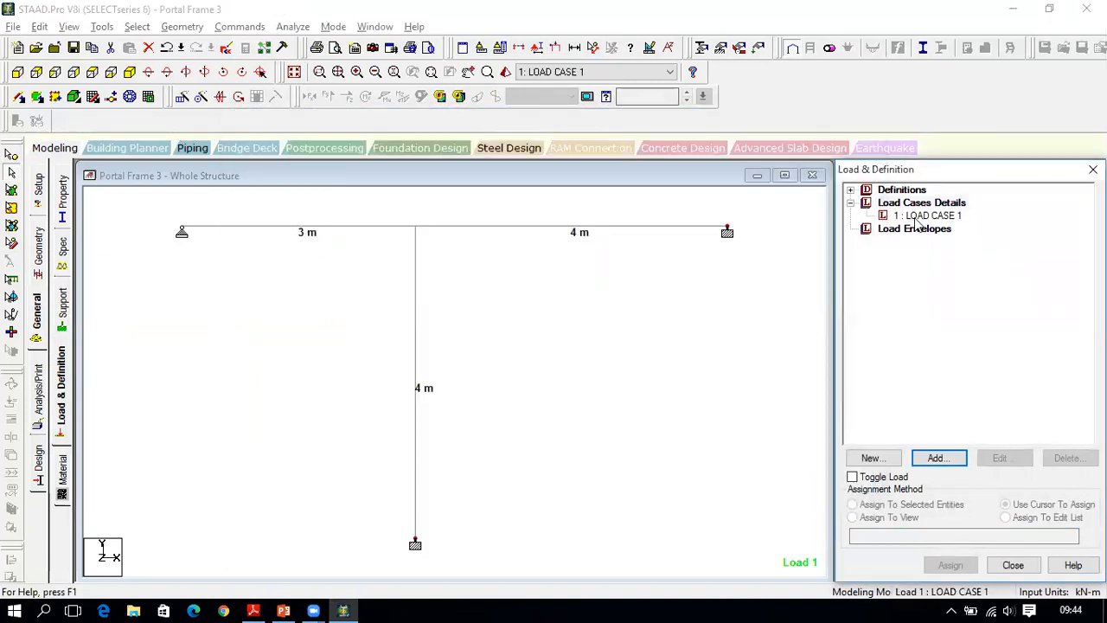
{"action": "left_click", "coordinate": [927, 216]}
{"action": "left_click", "coordinate": [939, 457]}
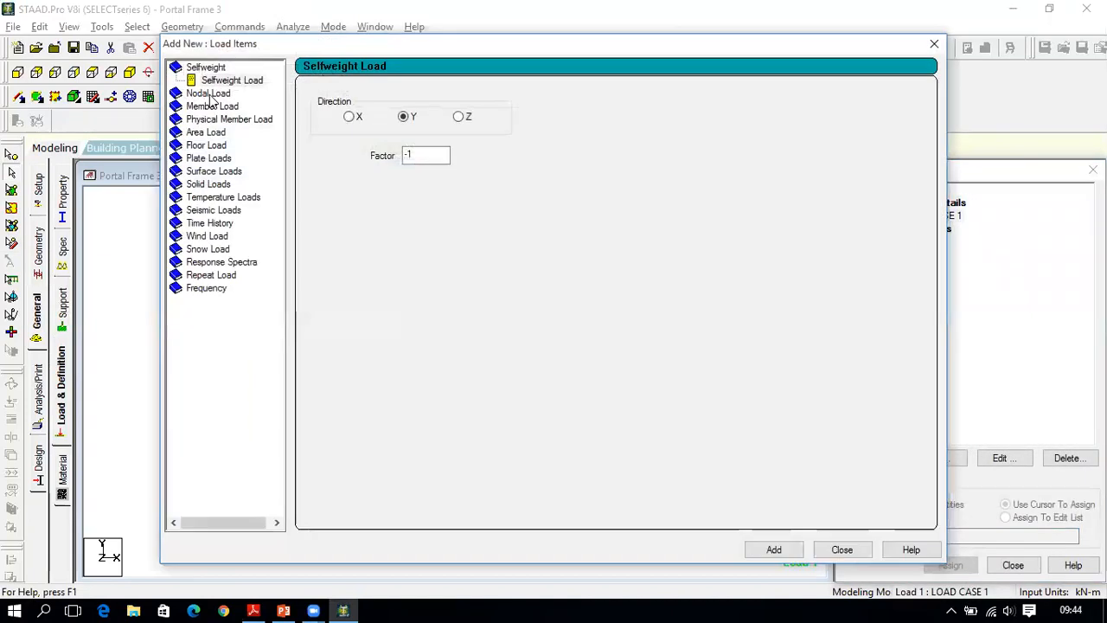
{"action": "left_click", "coordinate": [210, 109]}
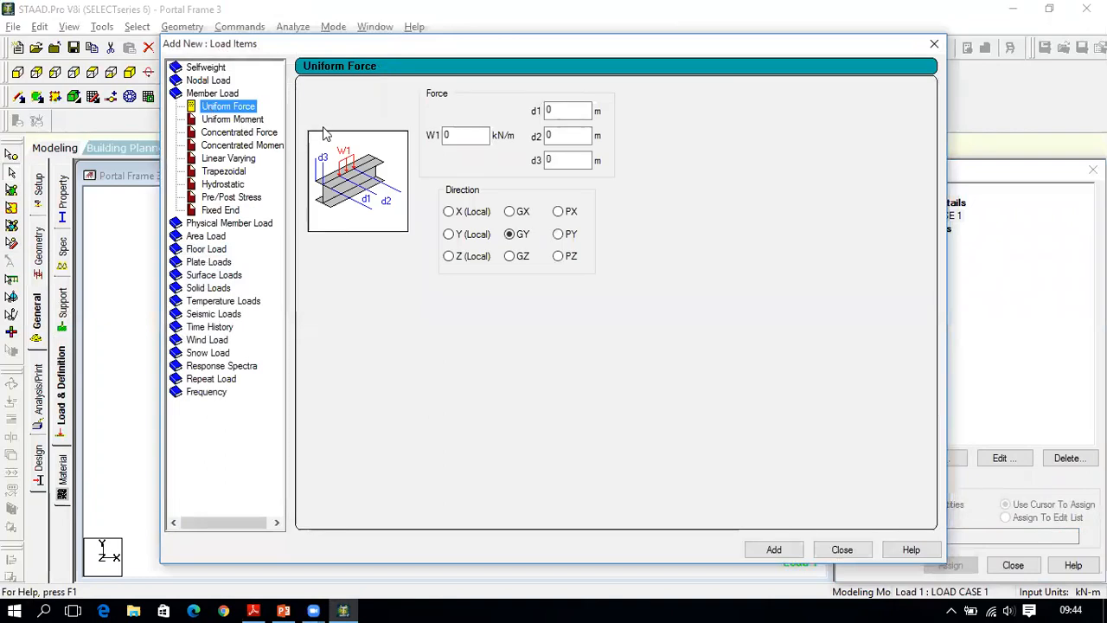
{"action": "key", "text": "alt+Tab"}
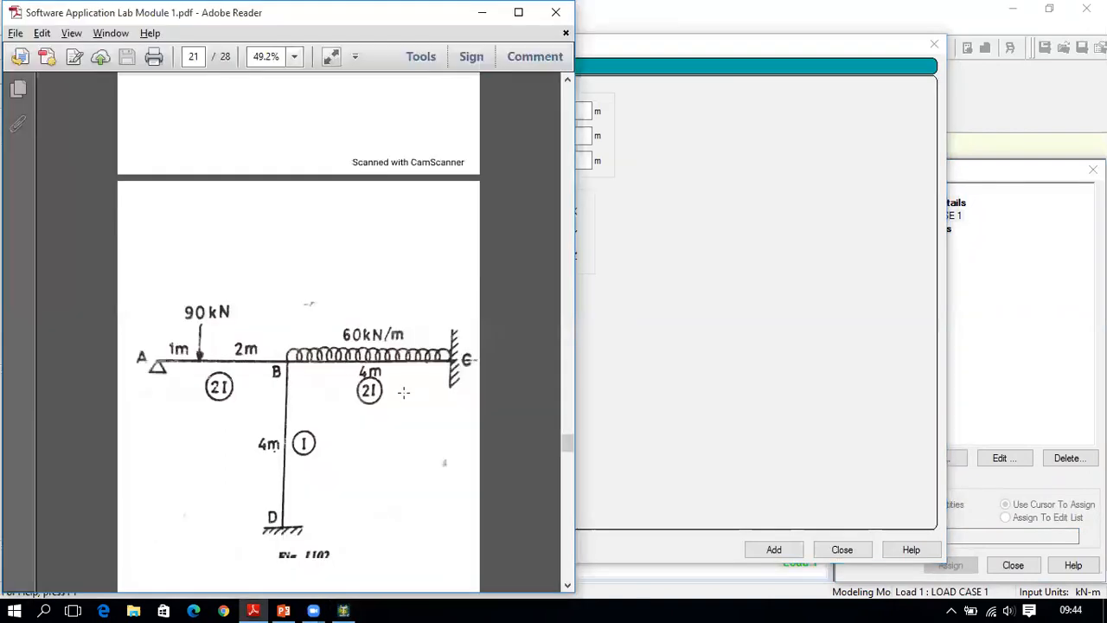
{"action": "key", "text": "alt+Tab"}
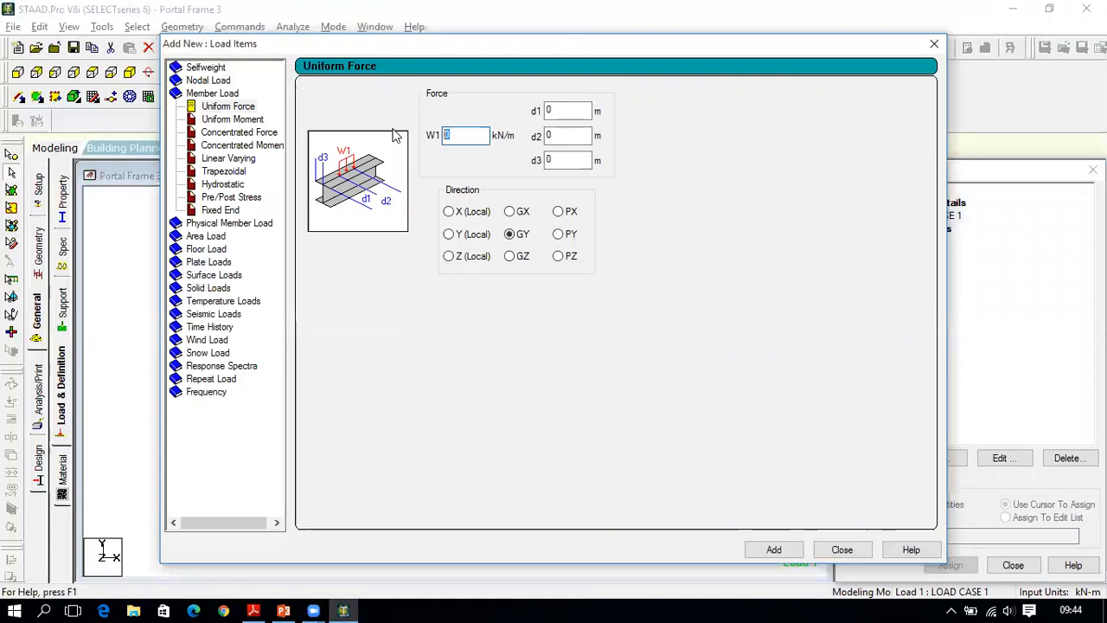
{"action": "type", "text": "-60"}
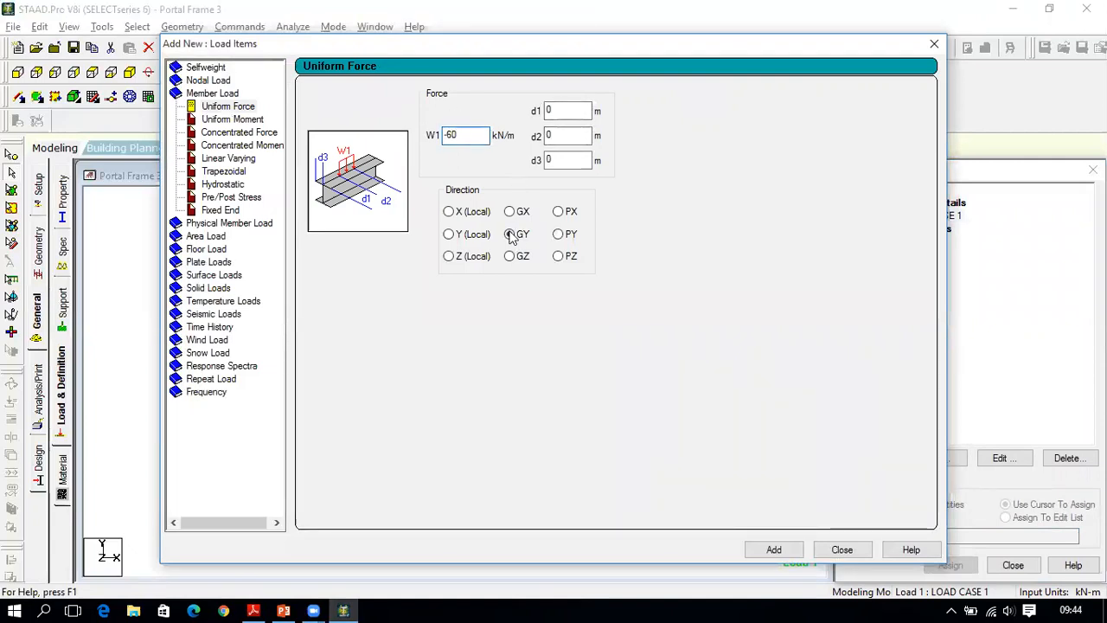
{"action": "left_click", "coordinate": [782, 551]}
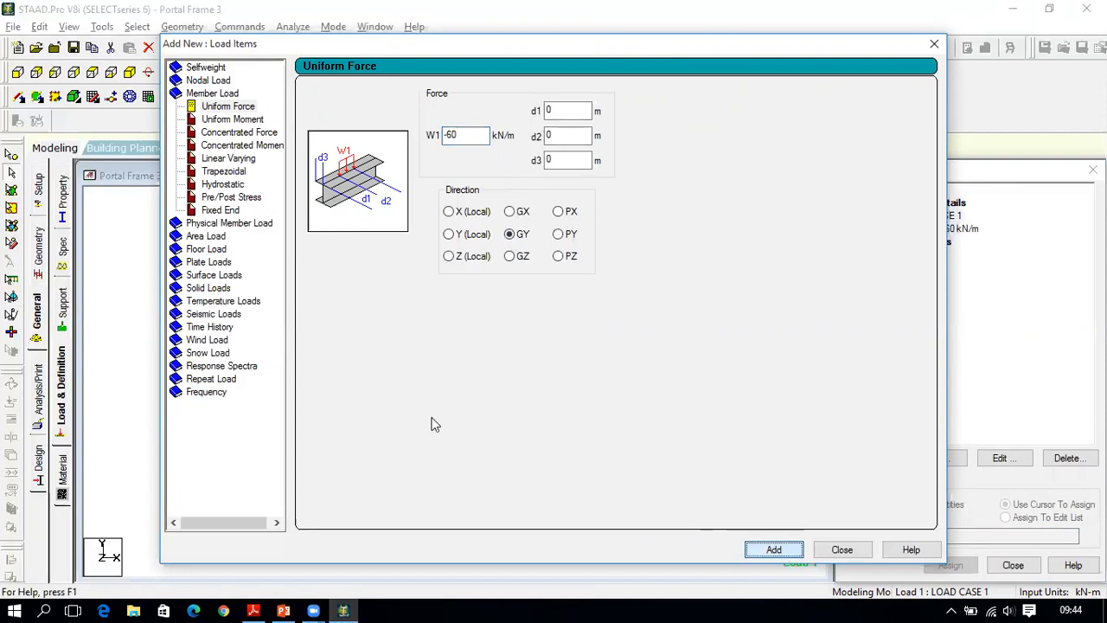
Step: Add a concentrated member force of -90 kN in GY with d1 of 1 m to LOAD CASE 1, saving the modified structure when prompted
{"action": "left_click", "coordinate": [239, 134]}
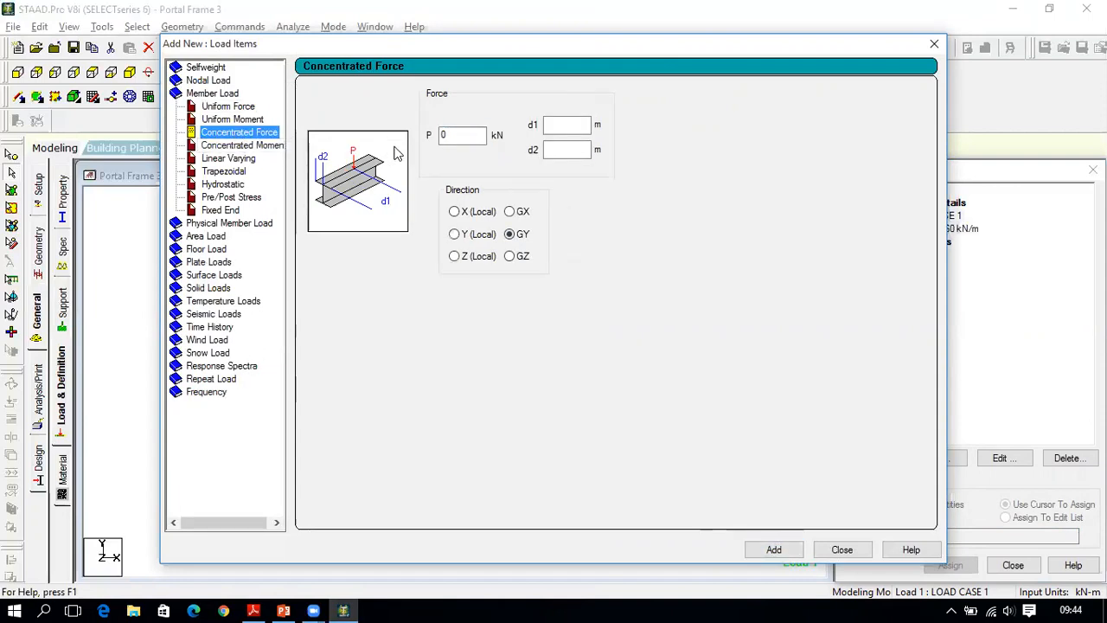
{"action": "key", "text": "alt+Tab"}
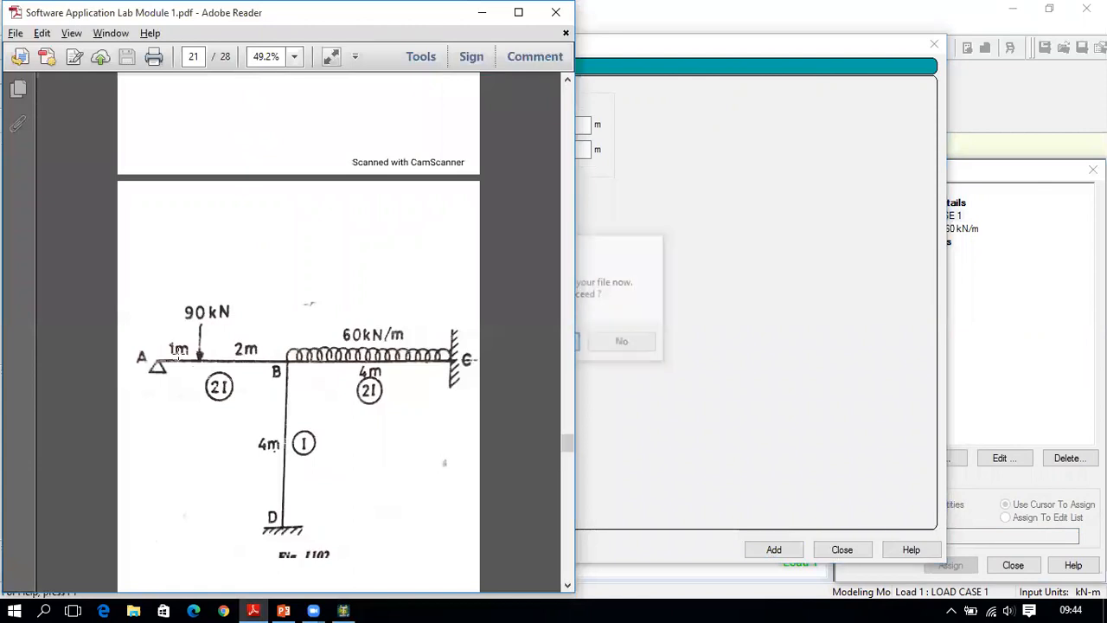
{"action": "key", "text": "alt+Tab"}
{"action": "left_click", "coordinate": [529, 341]}
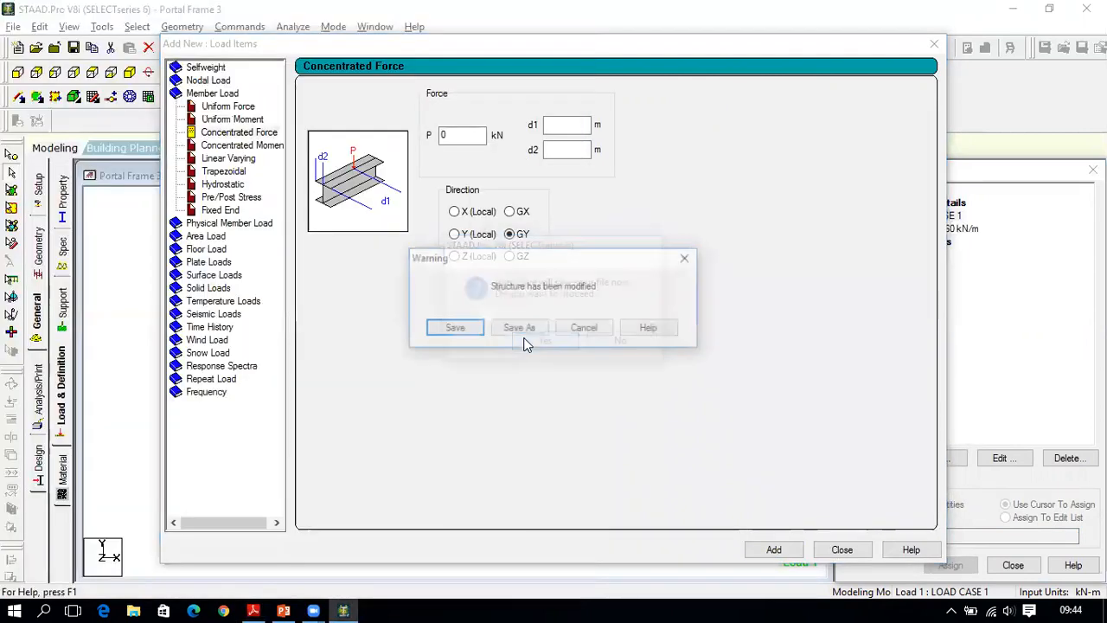
{"action": "left_click", "coordinate": [455, 327]}
{"action": "key", "text": "alt+Tab"}
{"action": "key", "text": "alt+Tab"}
{"action": "type", "text": "-9"}
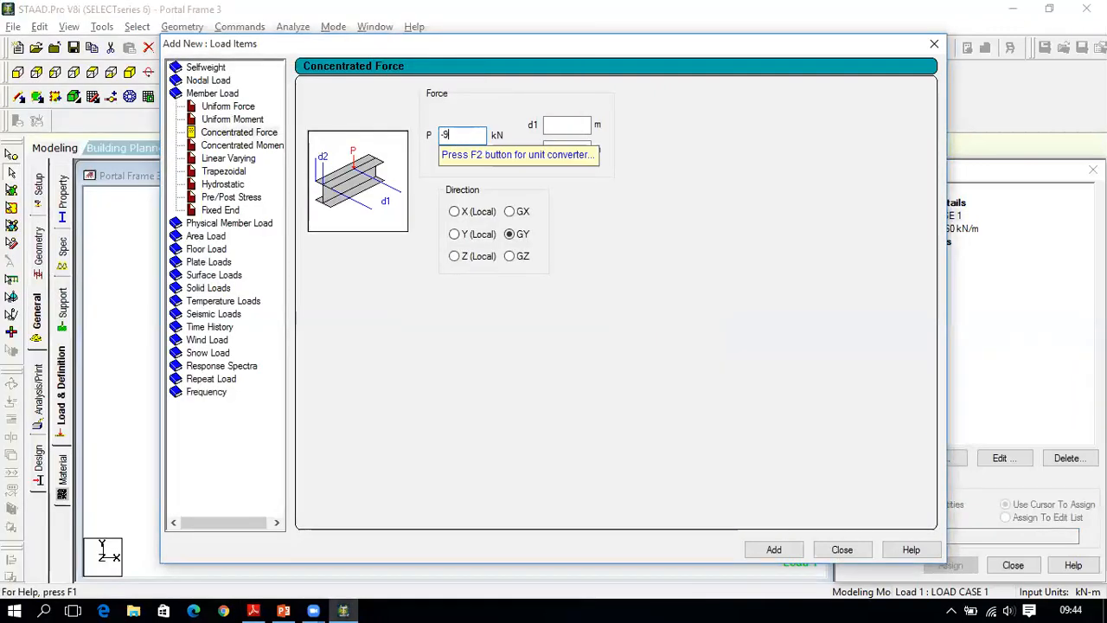
{"action": "type", "text": "01"}
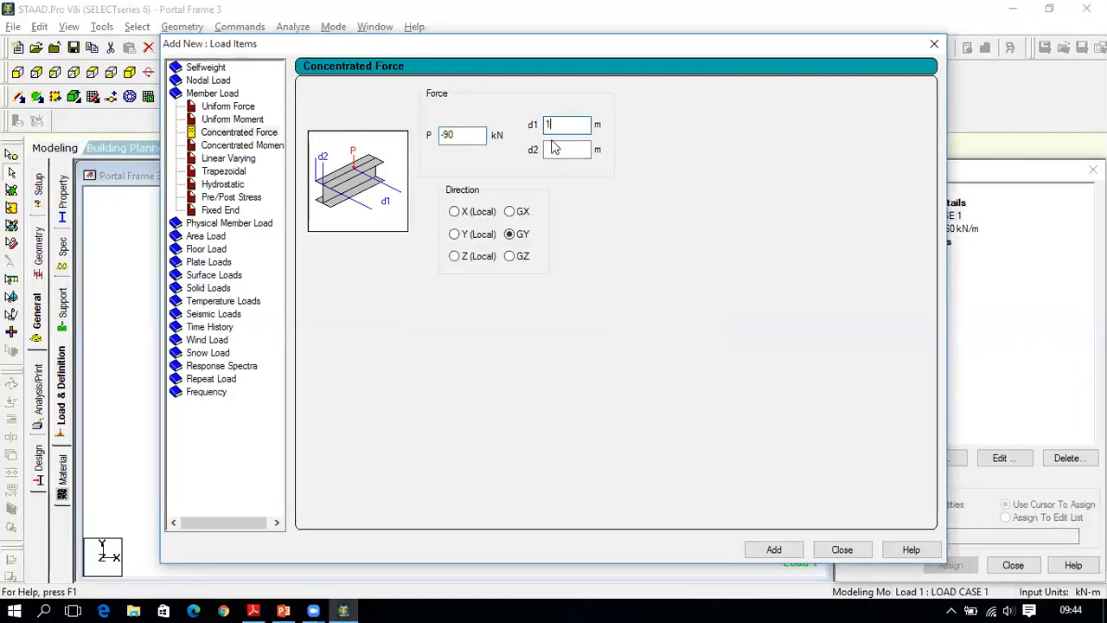
{"action": "left_click", "coordinate": [772, 550]}
{"action": "left_click", "coordinate": [837, 551]}
Step: Check the load positions in the PDF diagram and assign the -60 kN/m uniform load to the 4 m horizontal beam
{"action": "key", "text": "alt+Tab"}
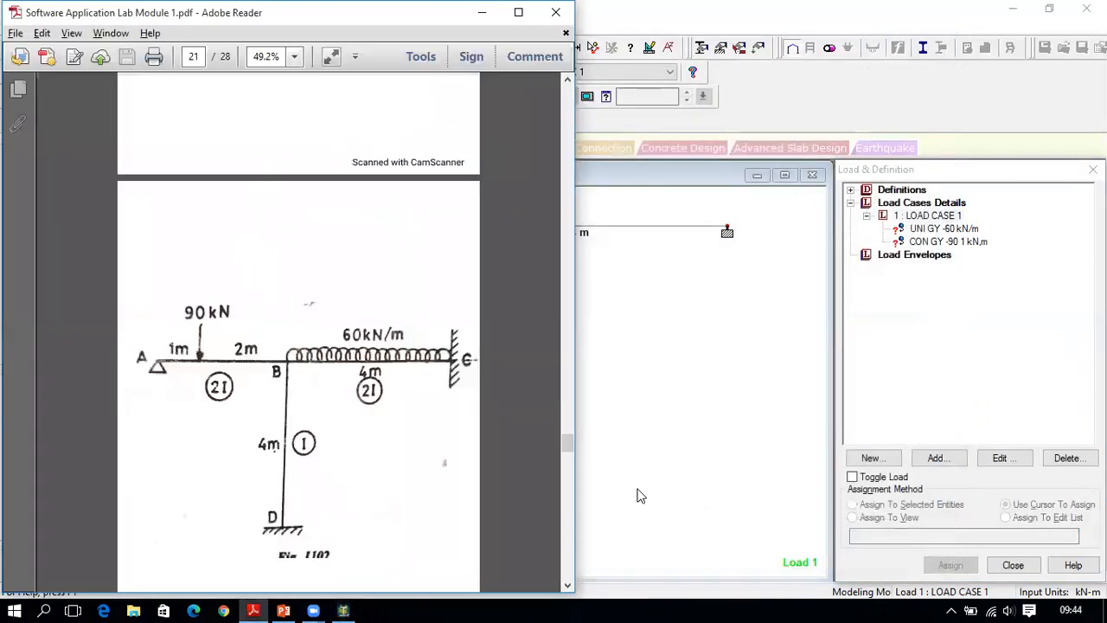
{"action": "key", "text": "alt+Tab"}
{"action": "left_click", "coordinate": [945, 228]}
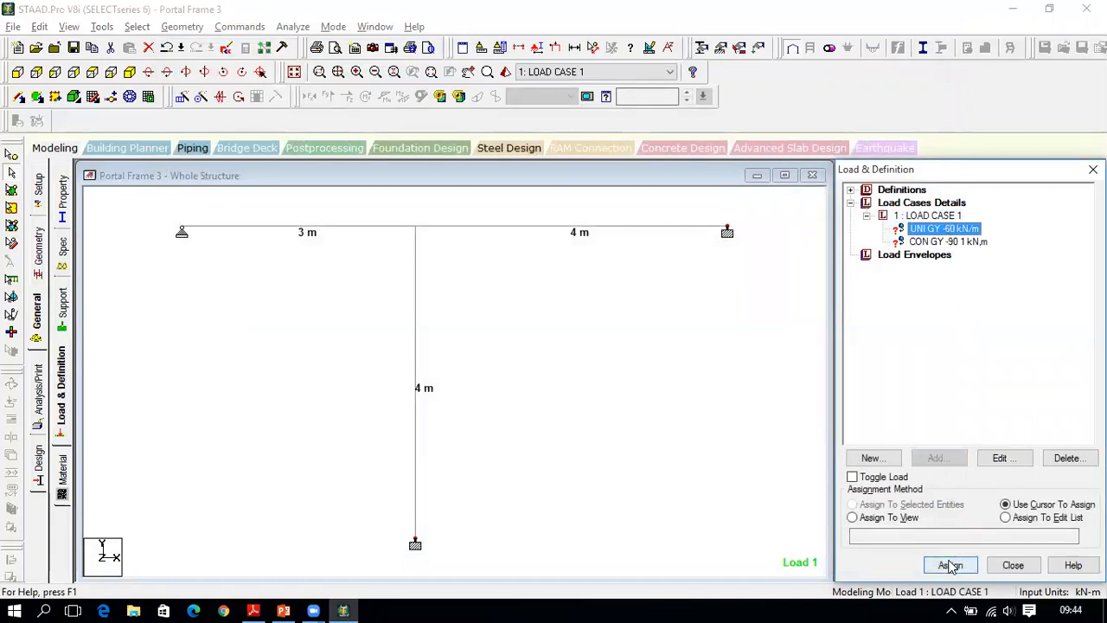
{"action": "left_click", "coordinate": [951, 566]}
{"action": "left_click", "coordinate": [631, 228]}
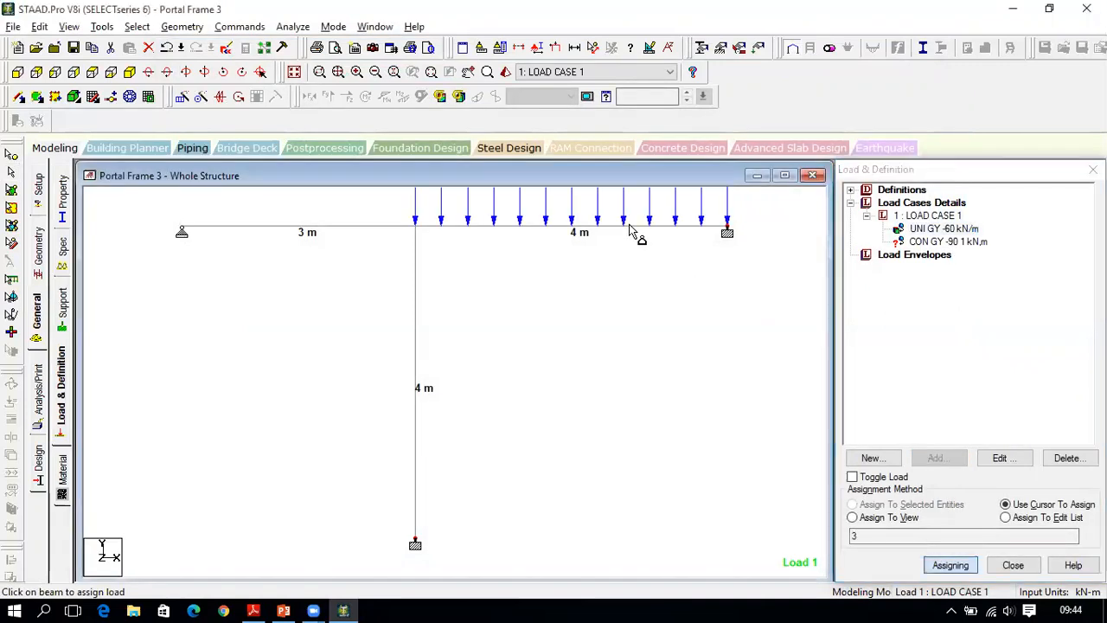
Step: Assign the -90 kN concentrated load to the 3 m beam, close the load dialog and maximize the whole-structure view
{"action": "left_click", "coordinate": [948, 243]}
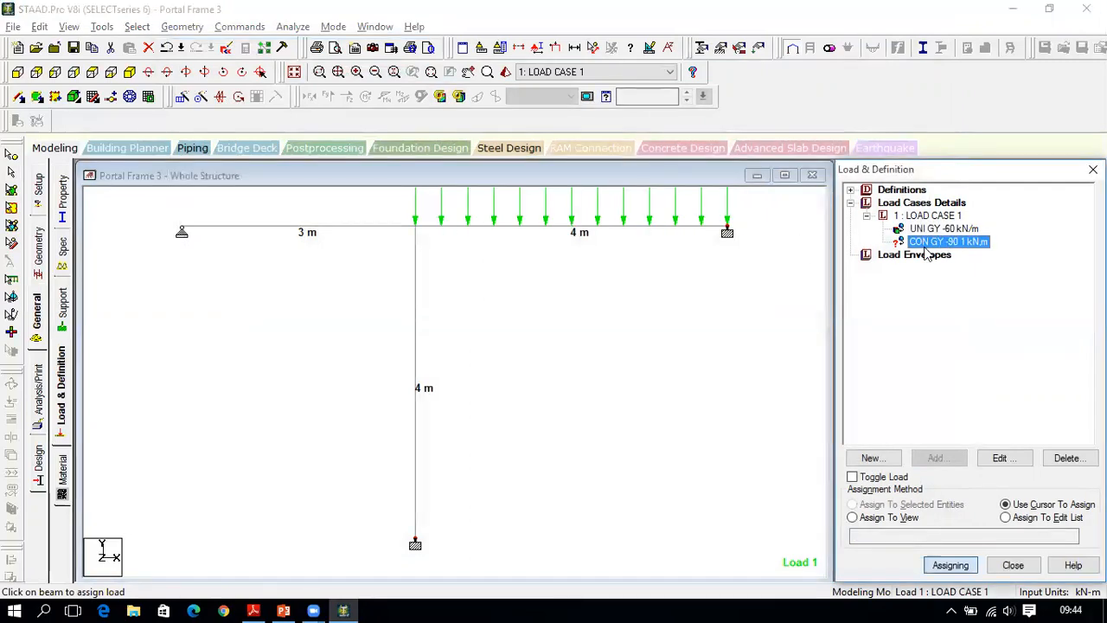
{"action": "left_click", "coordinate": [350, 230]}
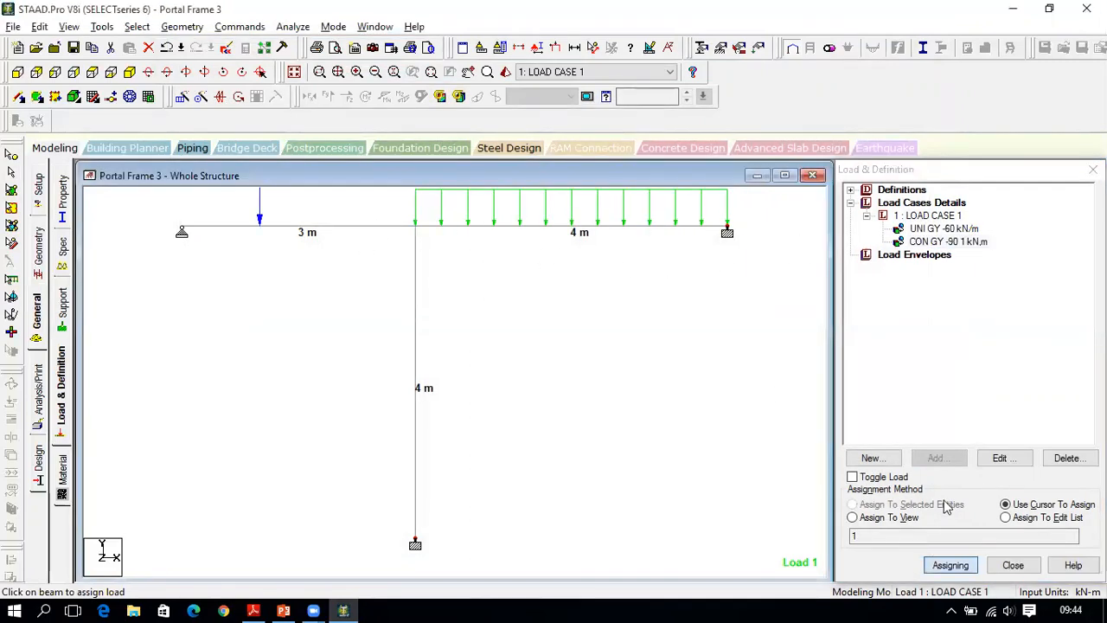
{"action": "left_click", "coordinate": [1013, 565]}
{"action": "left_click", "coordinate": [785, 176]}
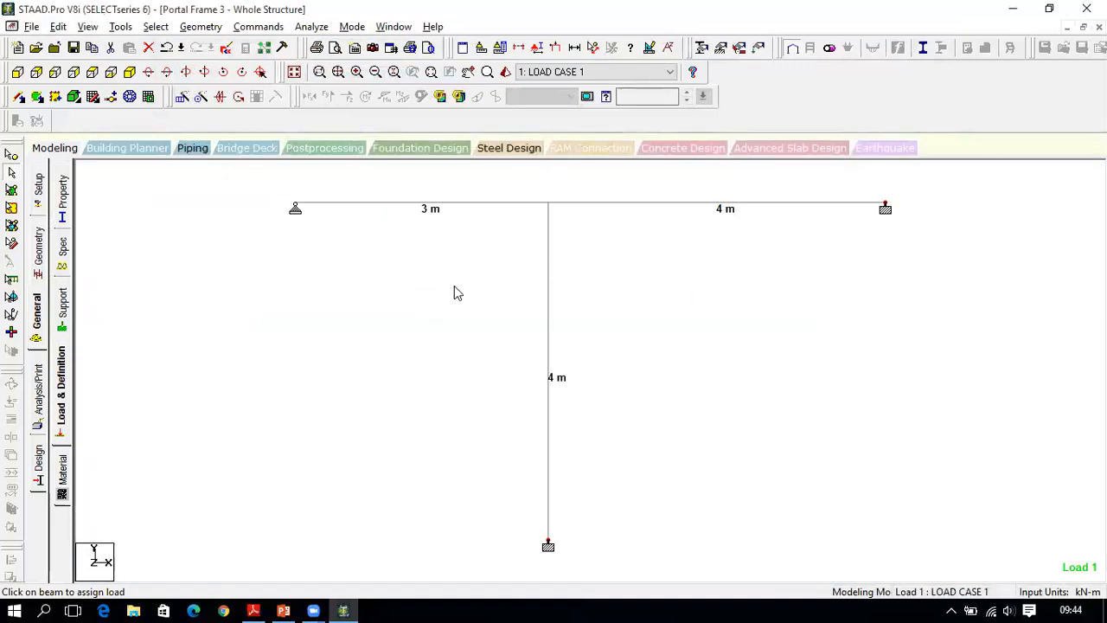
Step: Set the load display scales to 70 for point force and 150 for distributed force, and display the loads with their values
{"action": "right_click", "coordinate": [294, 293]}
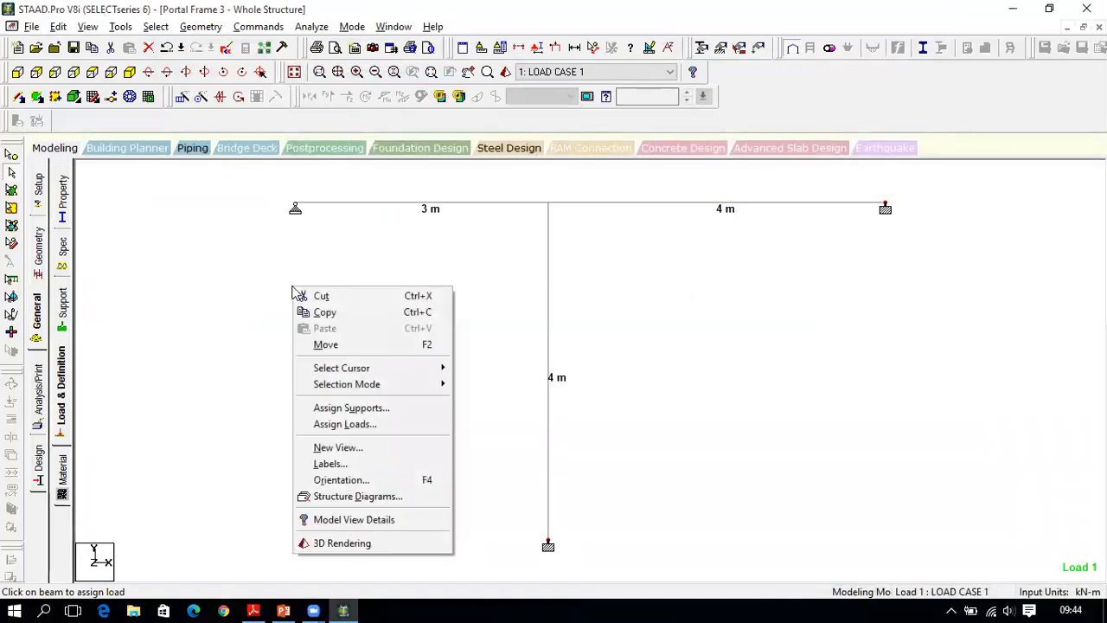
{"action": "left_click", "coordinate": [370, 469]}
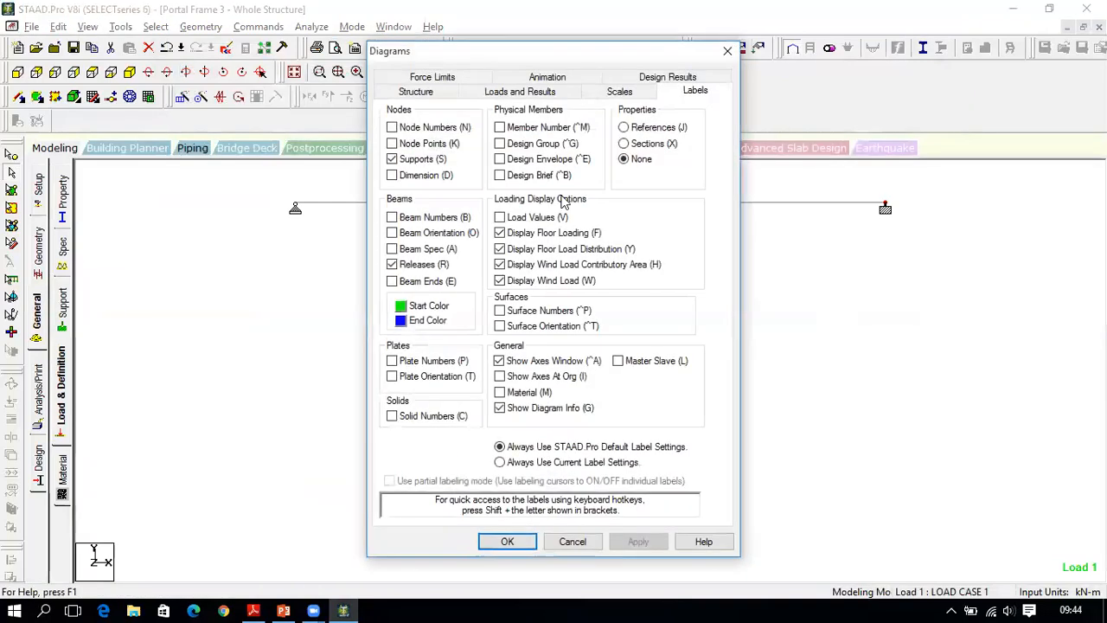
{"action": "left_click", "coordinate": [620, 92]}
{"action": "double_click", "coordinate": [460, 132]}
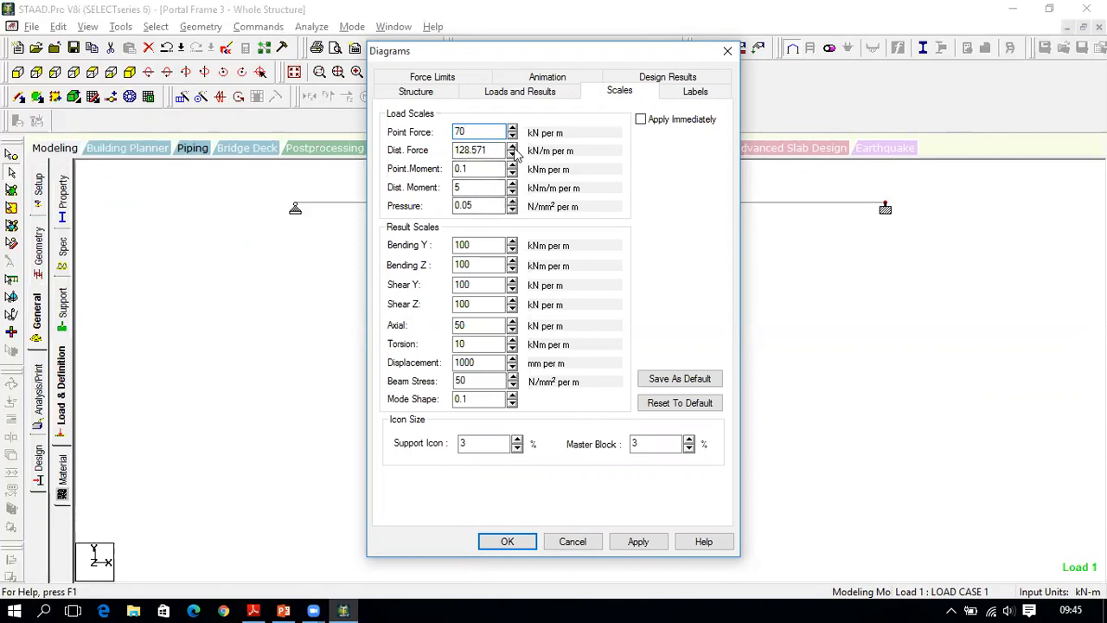
{"action": "left_click_drag", "start_coordinate": [495, 148], "coordinate": [419, 151]}
{"action": "type", "text": "150"}
{"action": "left_click", "coordinate": [647, 543]}
{"action": "left_click", "coordinate": [508, 542]}
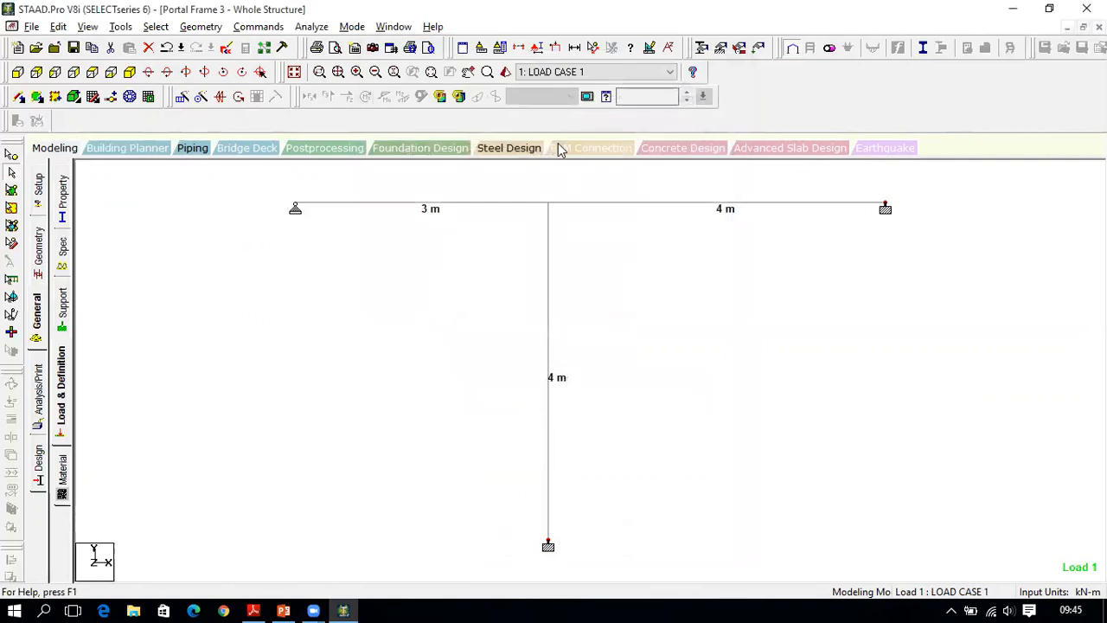
{"action": "left_click", "coordinate": [556, 47]}
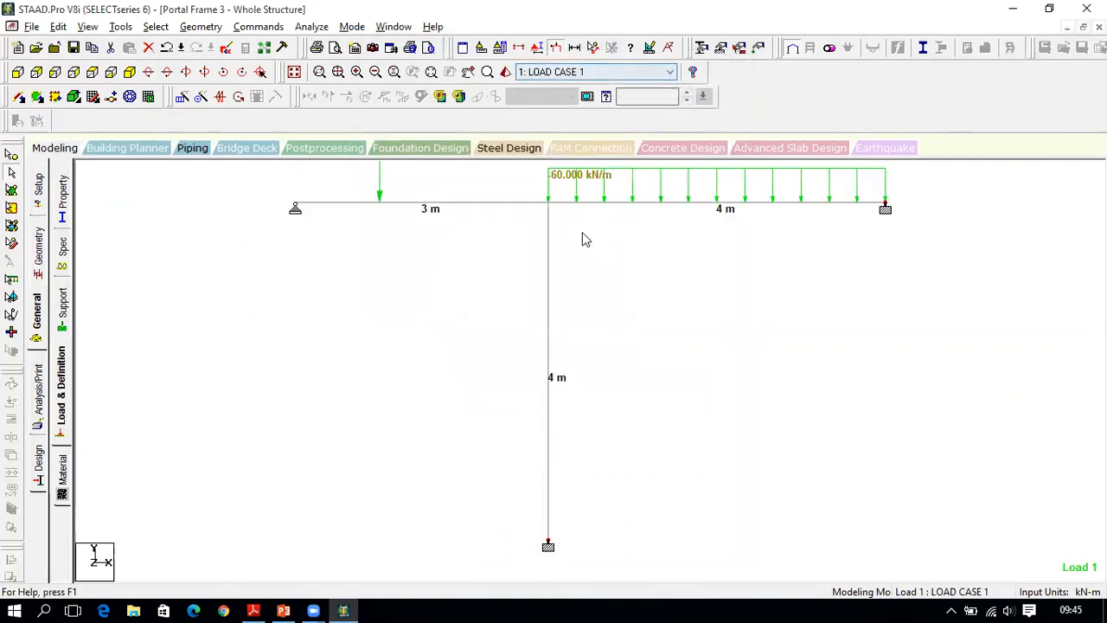
Step: Set the point force display scale to 100 kN per m
{"action": "right_click", "coordinate": [349, 247]}
{"action": "left_click", "coordinate": [502, 417]}
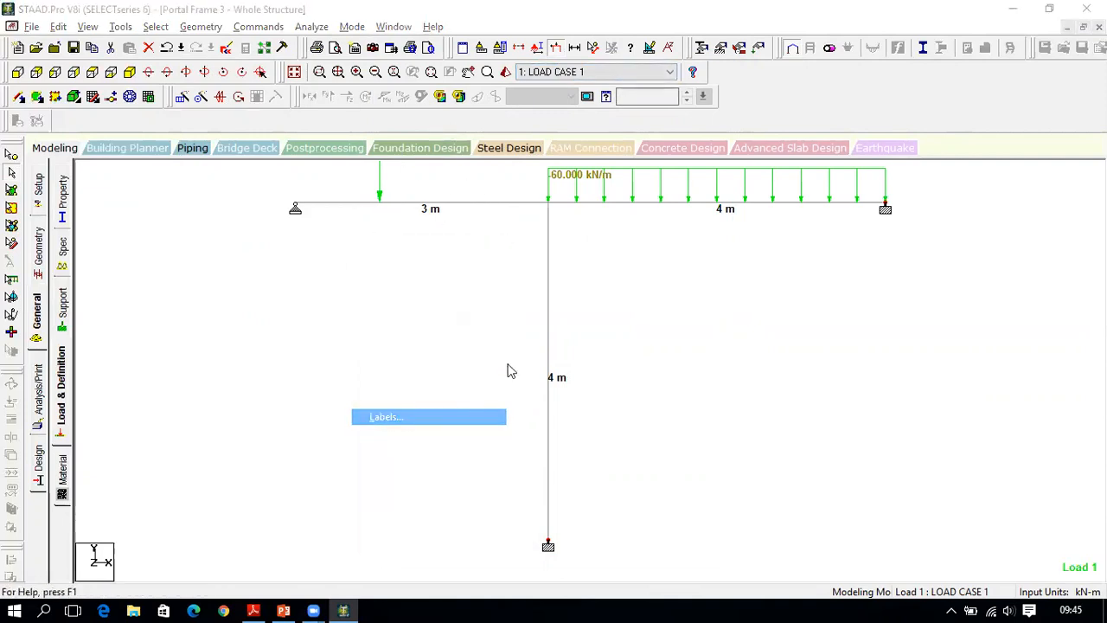
{"action": "left_click", "coordinate": [619, 91]}
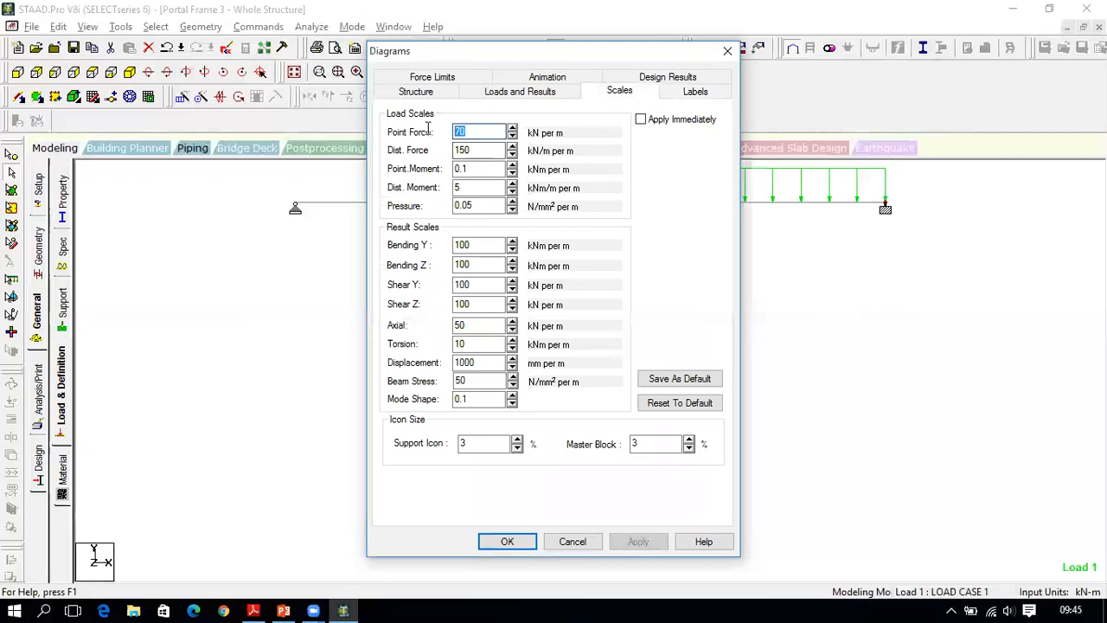
{"action": "type", "text": "100"}
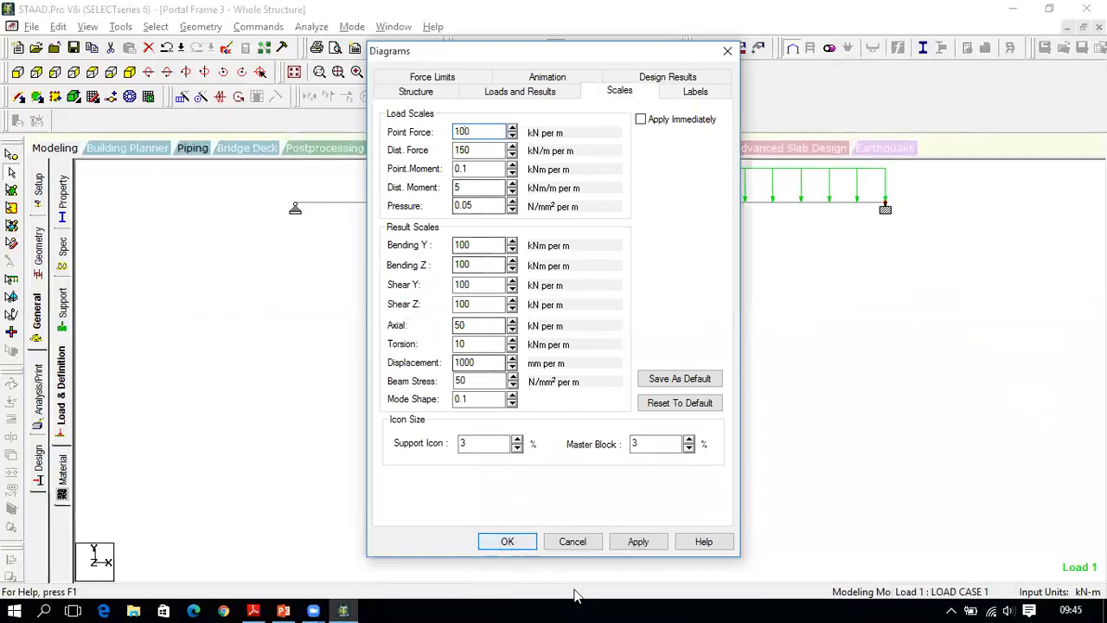
{"action": "left_click", "coordinate": [647, 543]}
{"action": "left_click", "coordinate": [511, 542]}
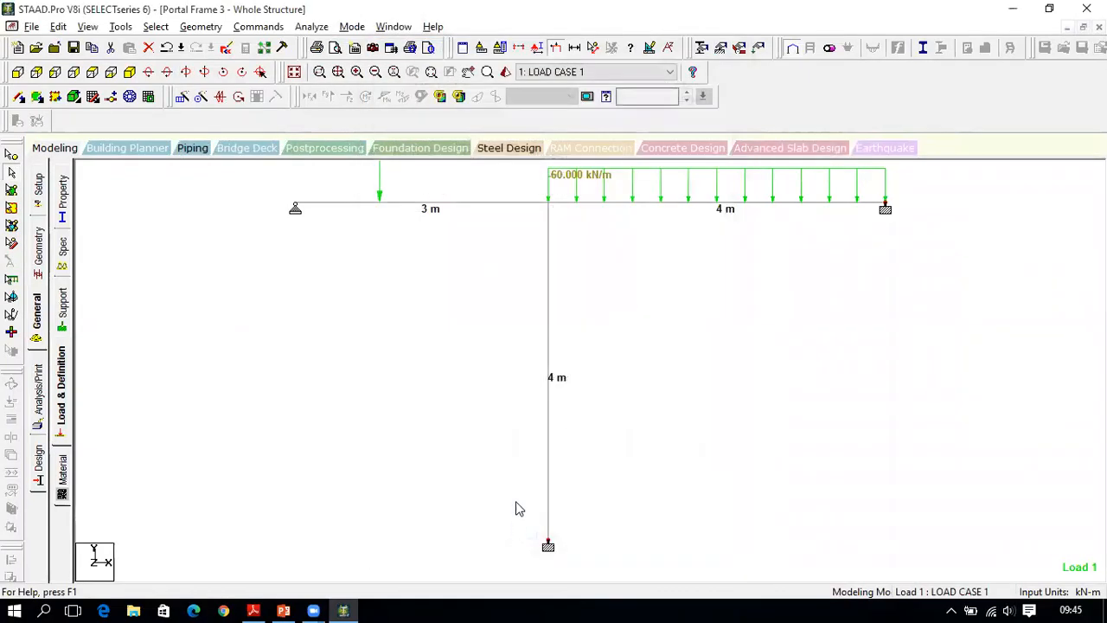
Step: Set the point force display scale to 150 kN per m so the 90 kN load arrow is drawn shorter
{"action": "left_click", "coordinate": [468, 72]}
{"action": "left_click_drag", "start_coordinate": [453, 180], "coordinate": [447, 221]}
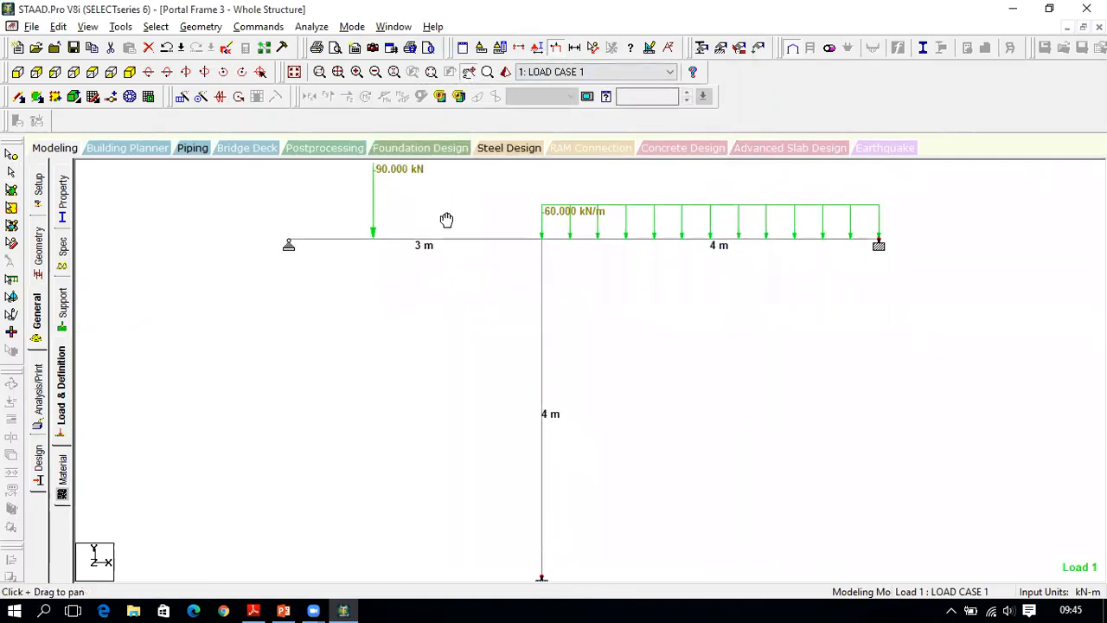
{"action": "right_click", "coordinate": [424, 282]}
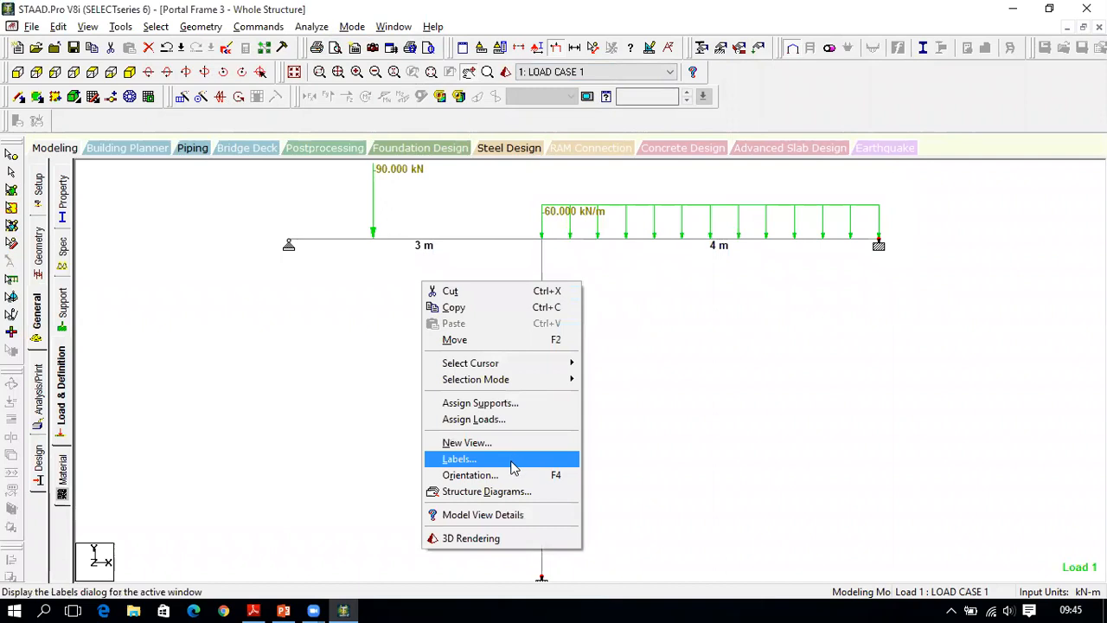
{"action": "left_click", "coordinate": [512, 458]}
{"action": "left_click", "coordinate": [619, 91]}
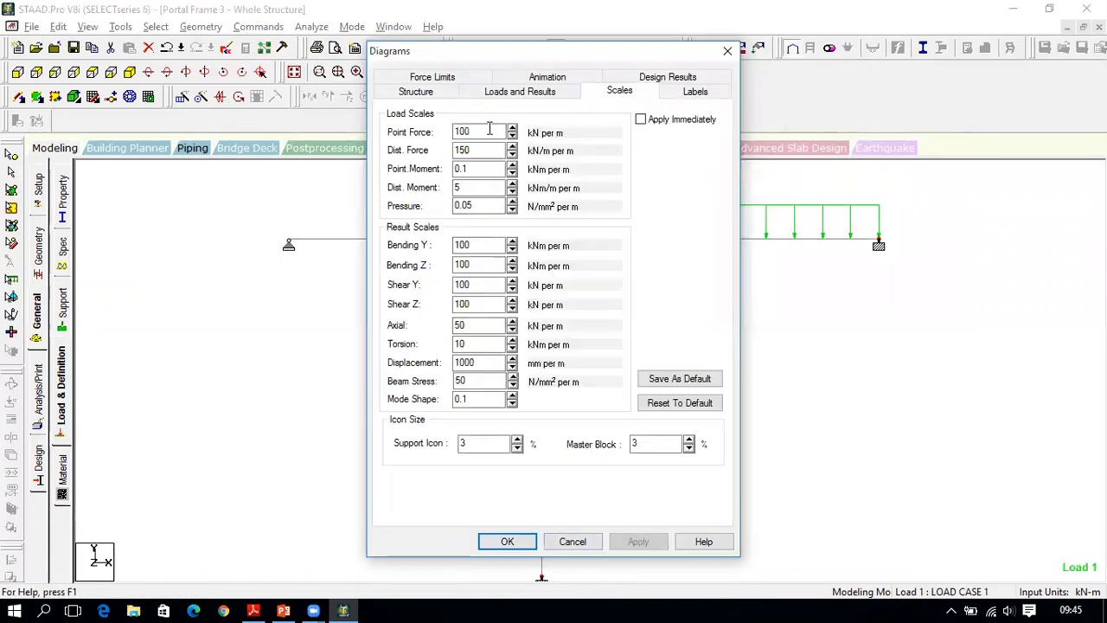
{"action": "type", "text": "150"}
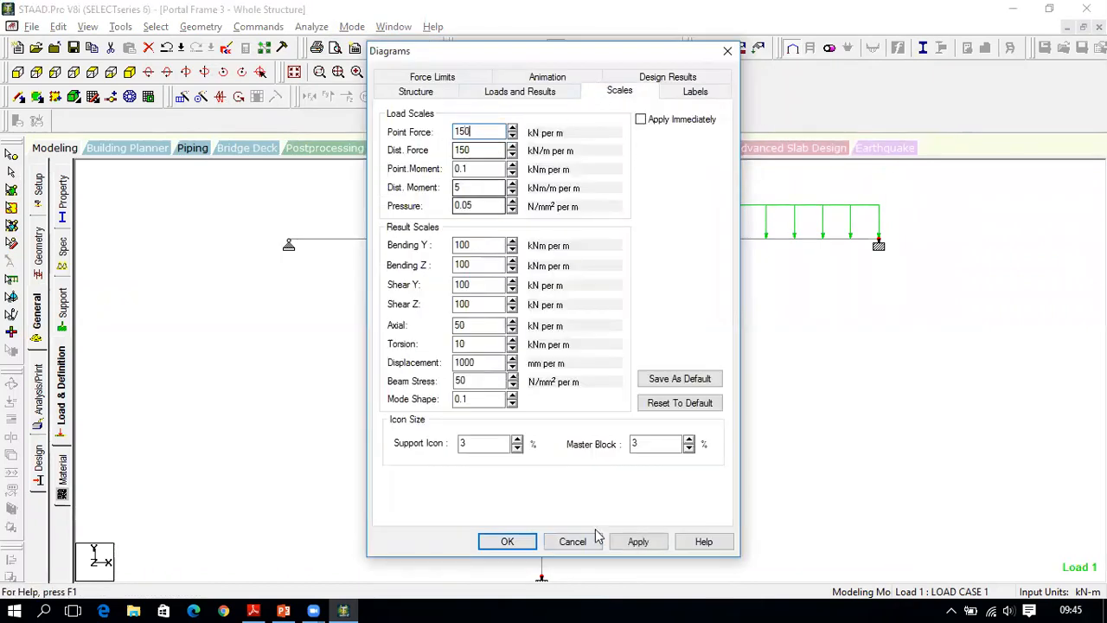
{"action": "left_click", "coordinate": [654, 542]}
{"action": "left_click", "coordinate": [509, 544]}
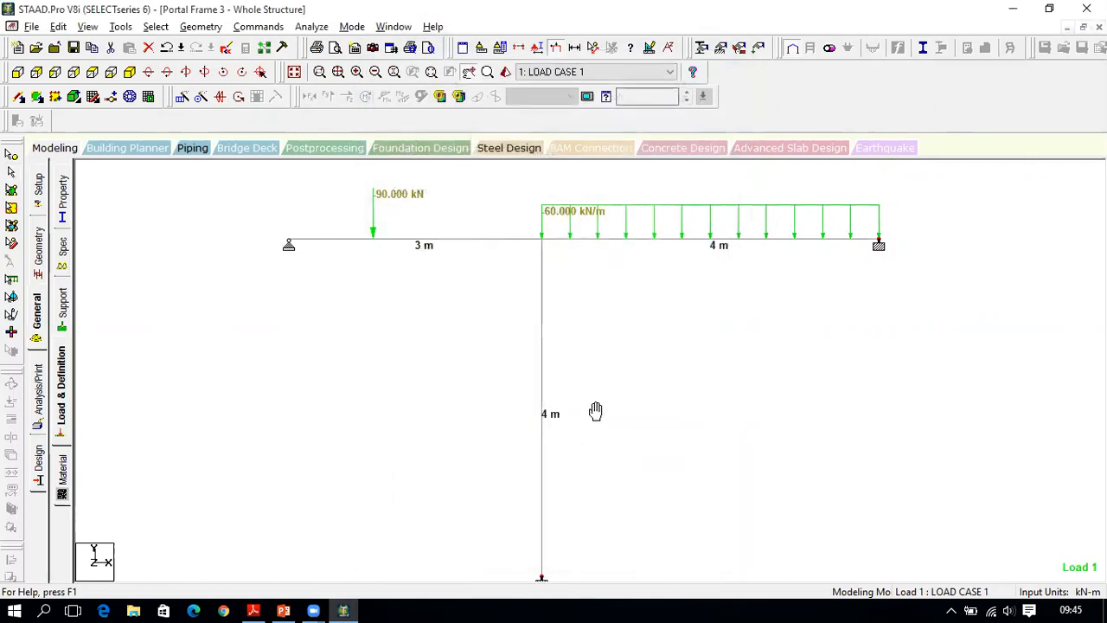
Step: Bring the whole loaded frame into view and compare its loads and supports with the PDF diagram
{"action": "left_click_drag", "start_coordinate": [482, 328], "coordinate": [485, 305]}
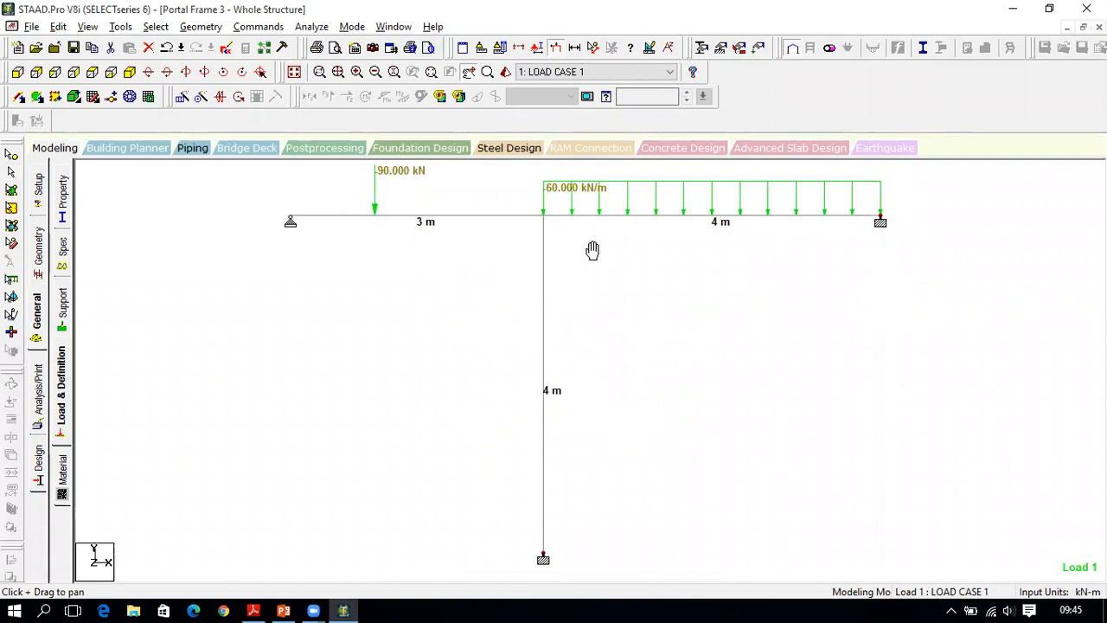
{"action": "left_click", "coordinate": [252, 610]}
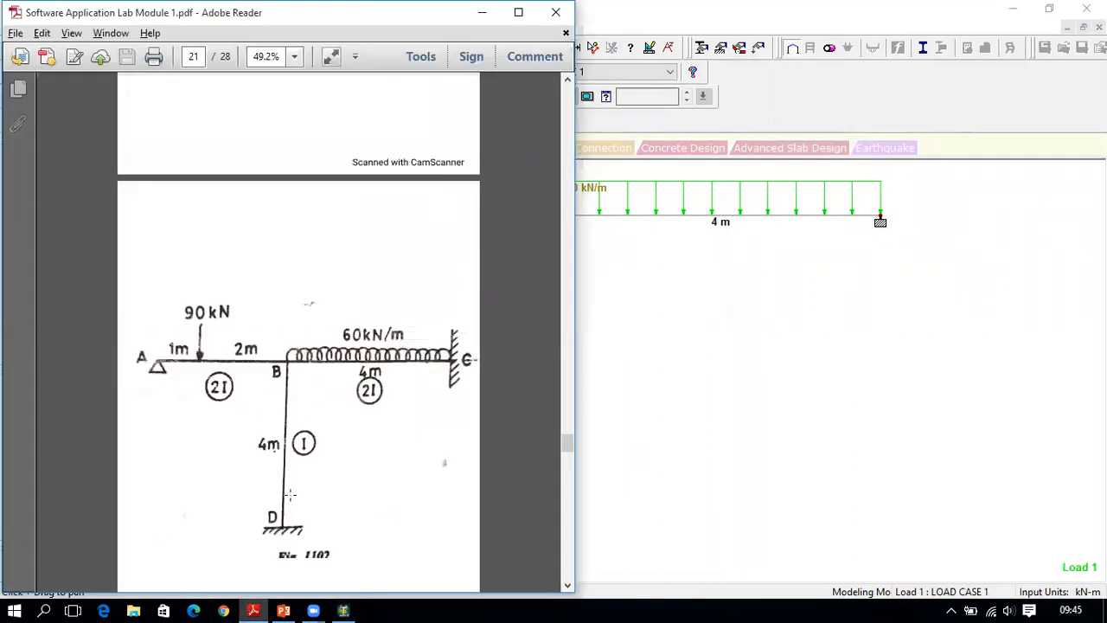
{"action": "left_click", "coordinate": [343, 611]}
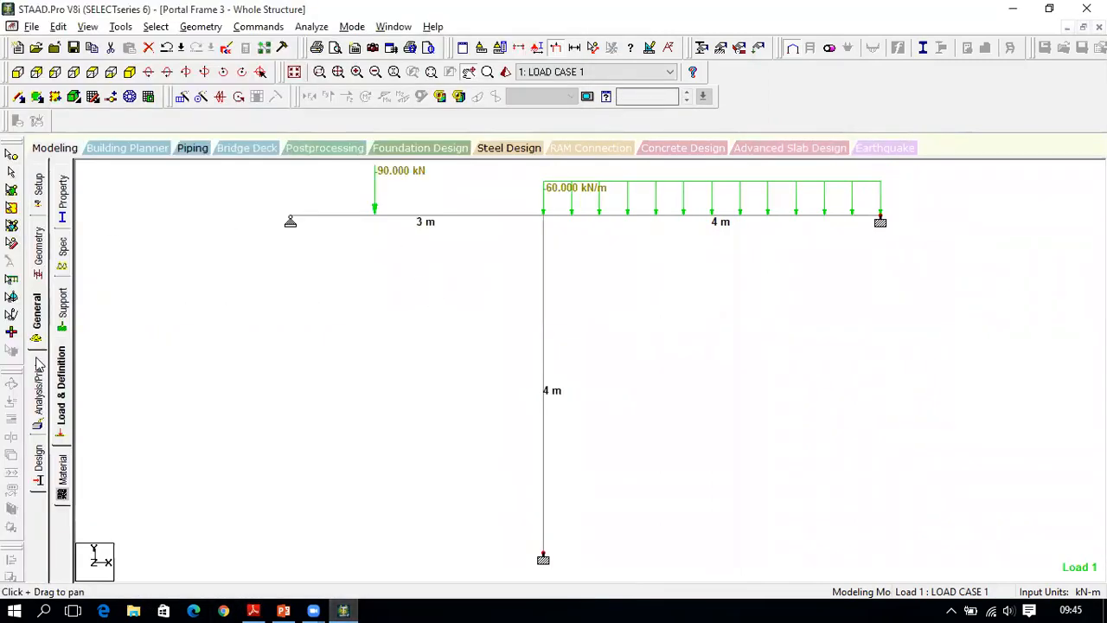
Step: Add a Perform Analysis command with the No Print option
{"action": "left_click", "coordinate": [37, 402]}
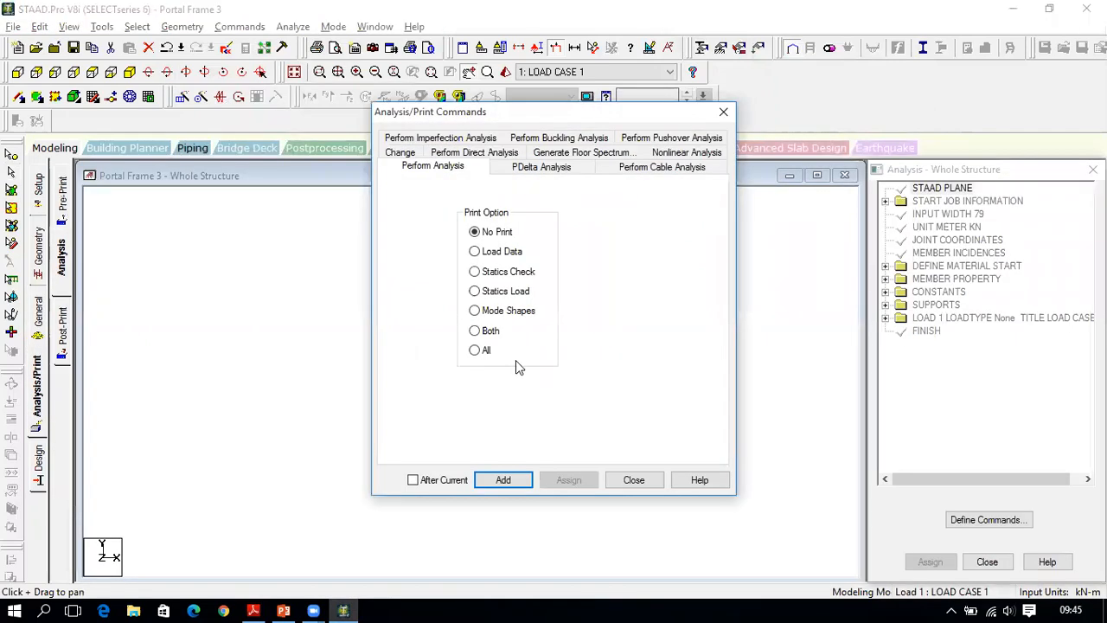
{"action": "left_click", "coordinate": [510, 480]}
{"action": "left_click", "coordinate": [611, 481]}
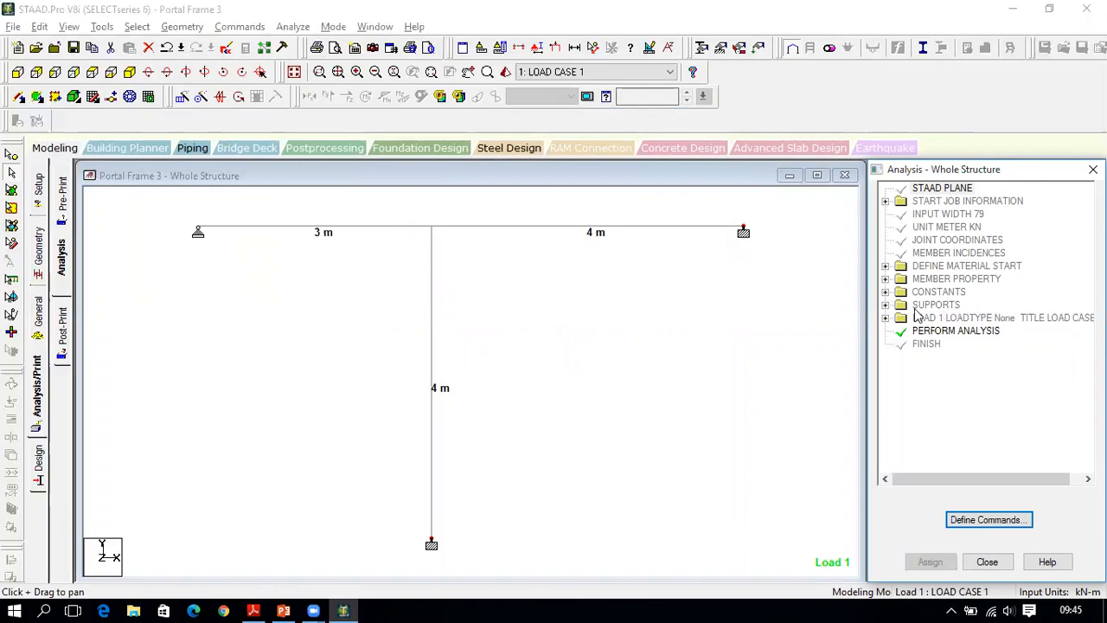
Step: Save the modified structure, run the analysis and go to post-processing mode
{"action": "left_click", "coordinate": [292, 26]}
{"action": "left_click", "coordinate": [299, 43]}
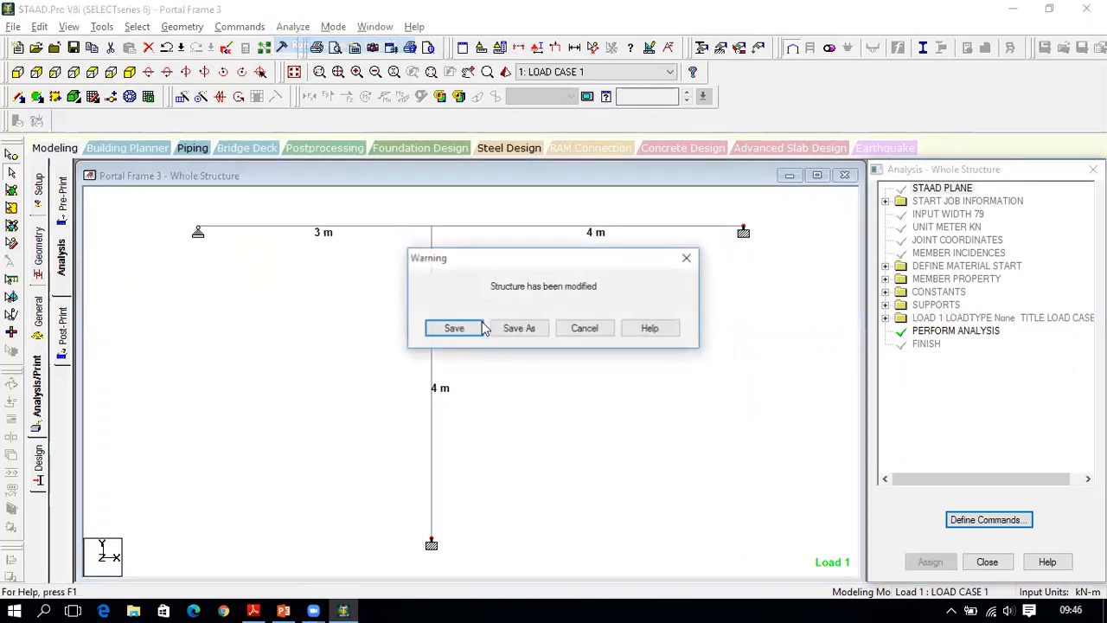
{"action": "left_click", "coordinate": [453, 332]}
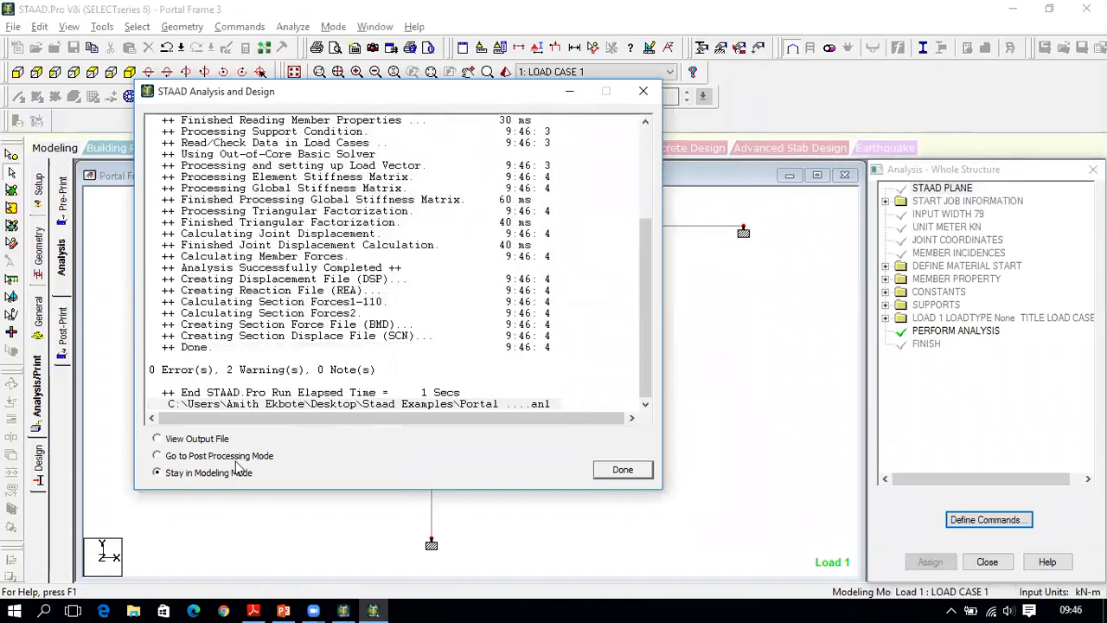
{"action": "left_click", "coordinate": [236, 457]}
{"action": "left_click", "coordinate": [617, 470]}
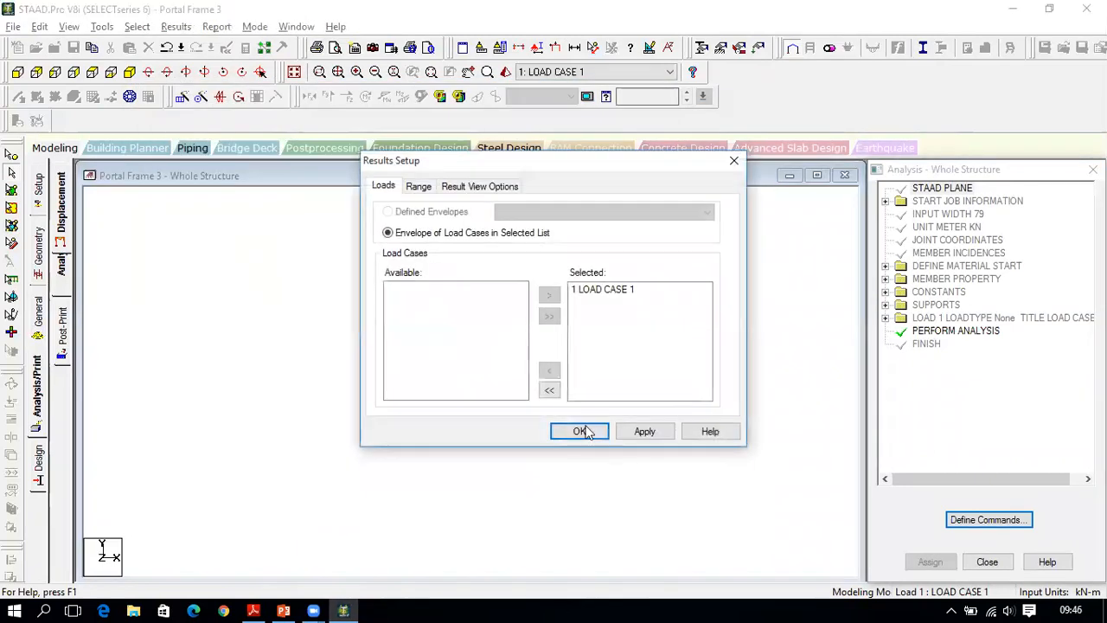
Step: Load the results for LOAD CASE 1 and maximize the whole structure view
{"action": "left_click", "coordinate": [599, 291]}
{"action": "left_click", "coordinate": [579, 431]}
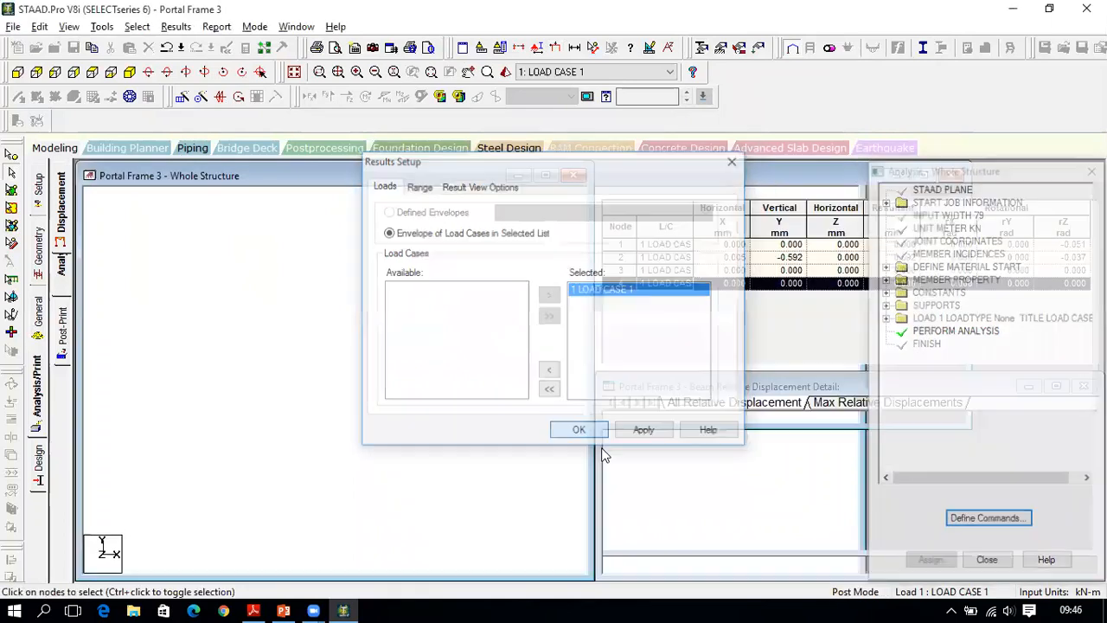
{"action": "left_click", "coordinate": [545, 176]}
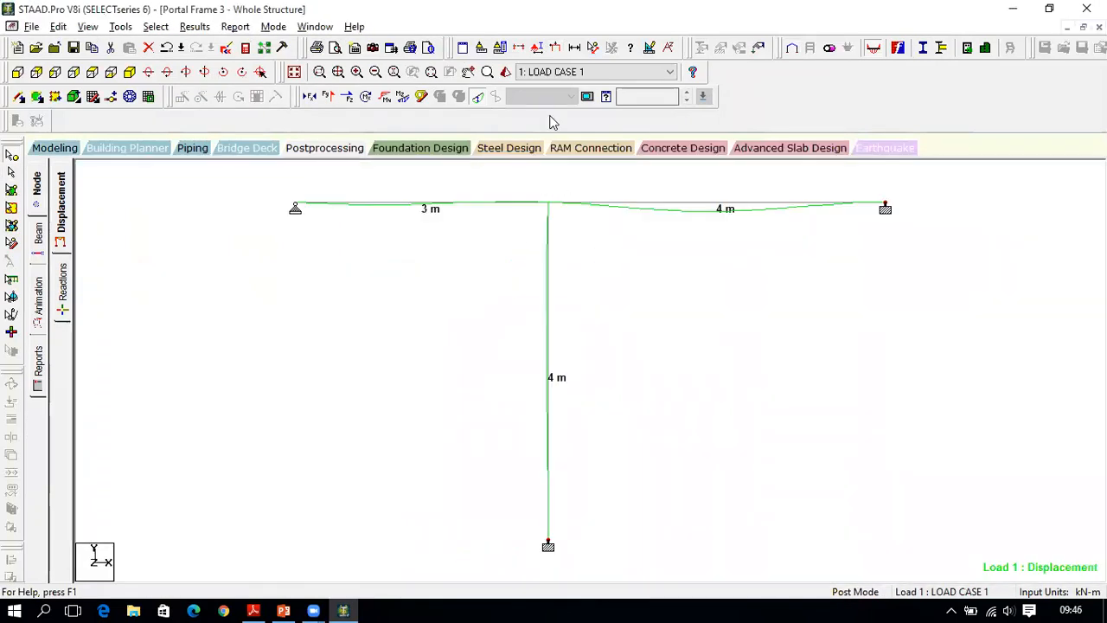
Step: Hide the displacement diagram and enable automatic scaling for displacement/deflection and bending results
{"action": "left_click", "coordinate": [477, 97]}
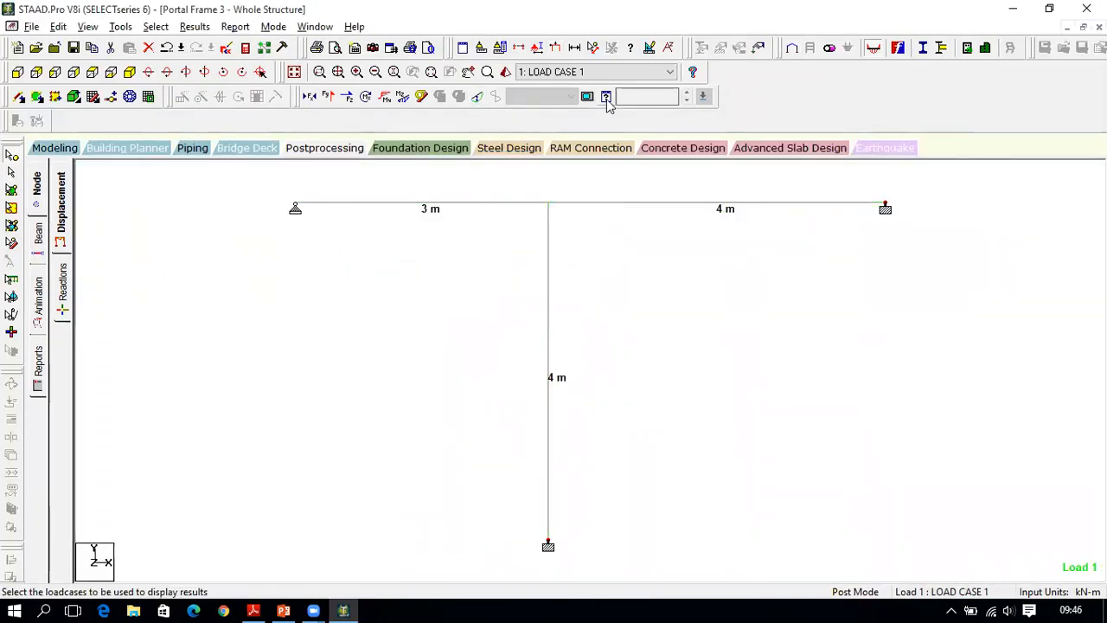
{"action": "left_click", "coordinate": [606, 97]}
{"action": "left_click", "coordinate": [503, 189]}
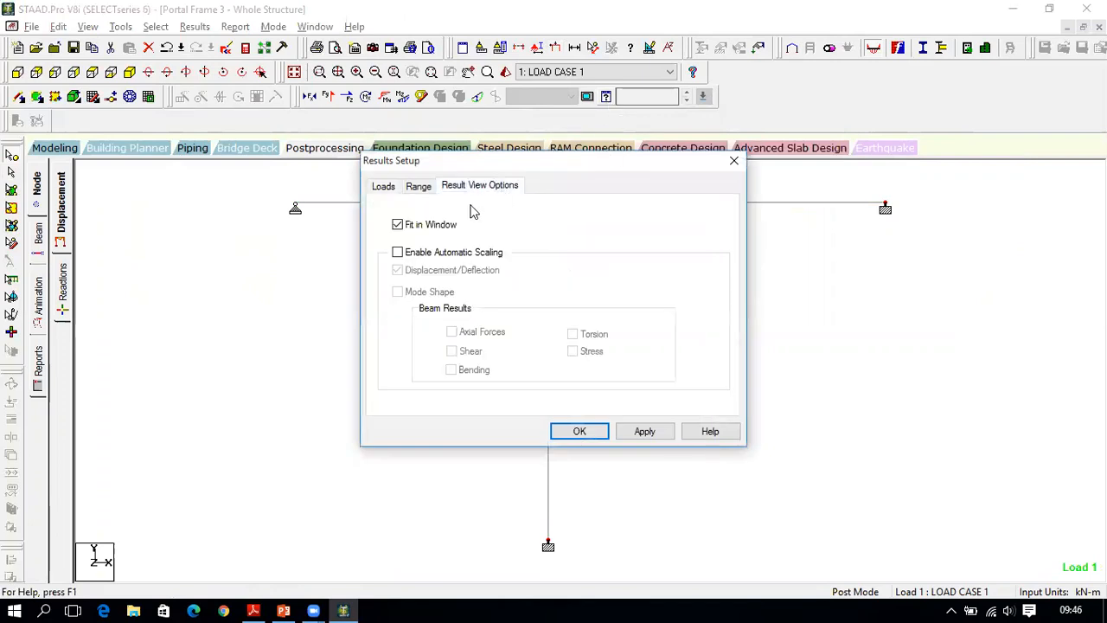
{"action": "left_click", "coordinate": [456, 254]}
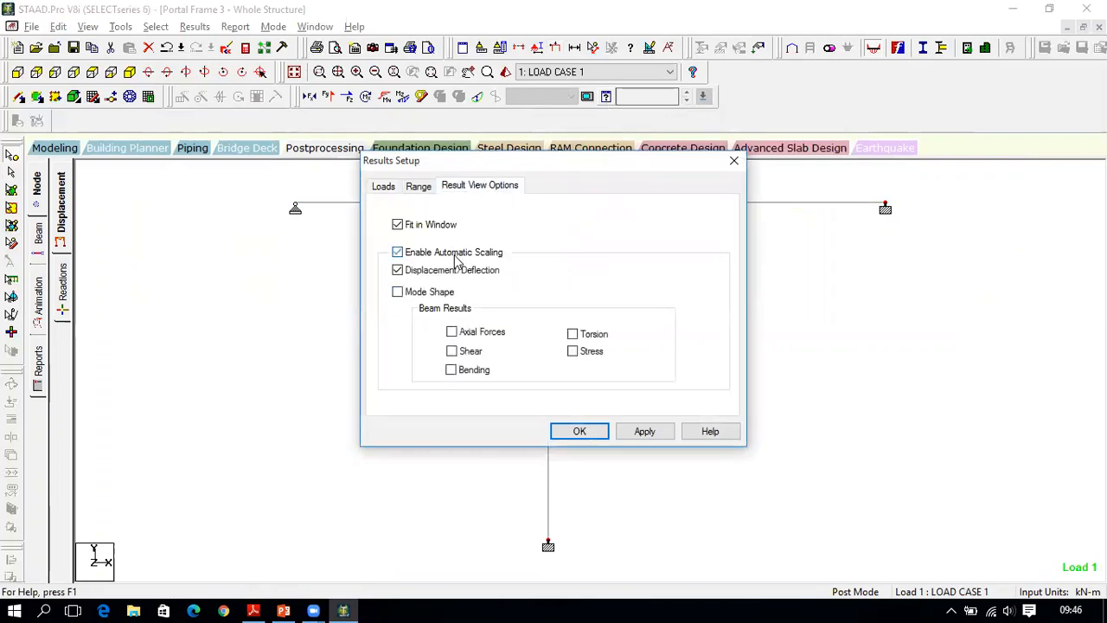
{"action": "left_click", "coordinate": [463, 371]}
{"action": "left_click", "coordinate": [578, 432]}
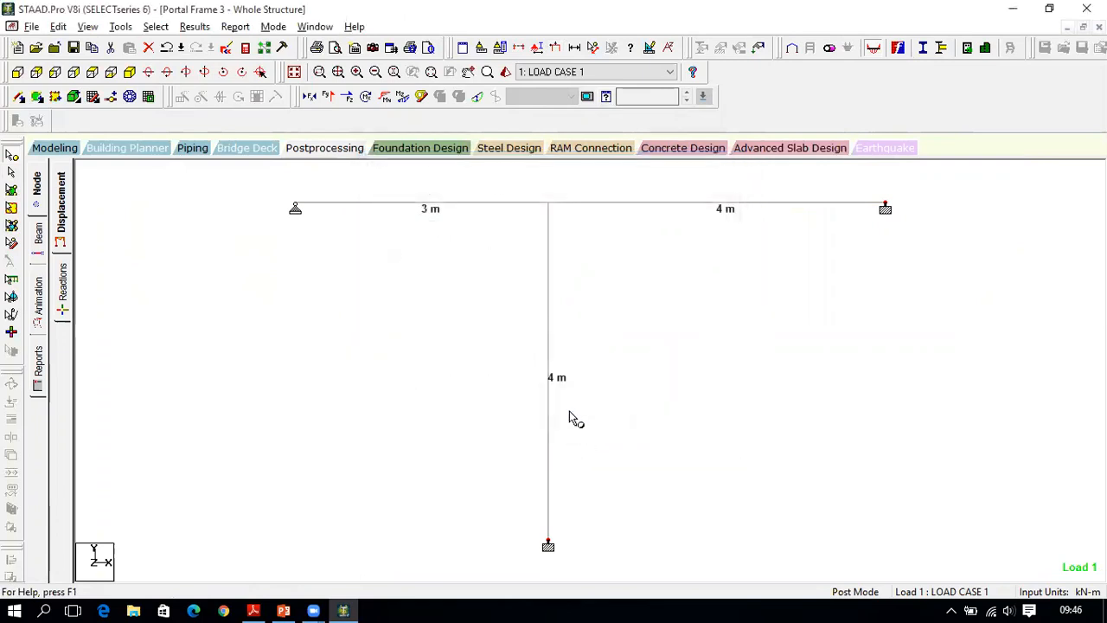
Step: Display the Bending Z diagram and annotate its bending values at the beam ends and mid points
{"action": "left_click", "coordinate": [402, 97]}
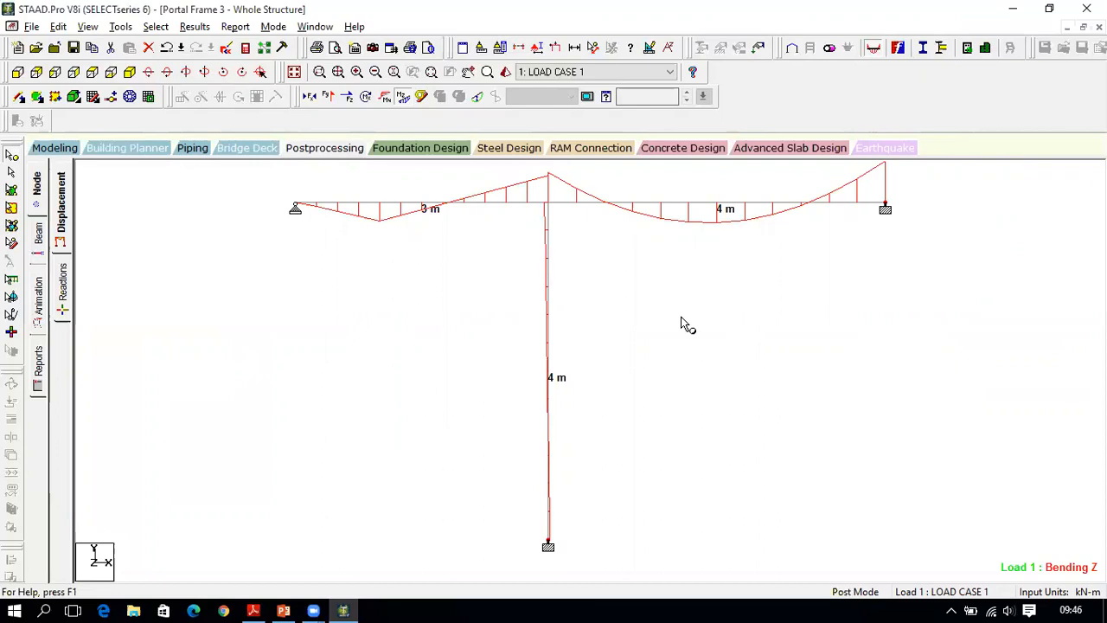
{"action": "left_click", "coordinate": [196, 28]}
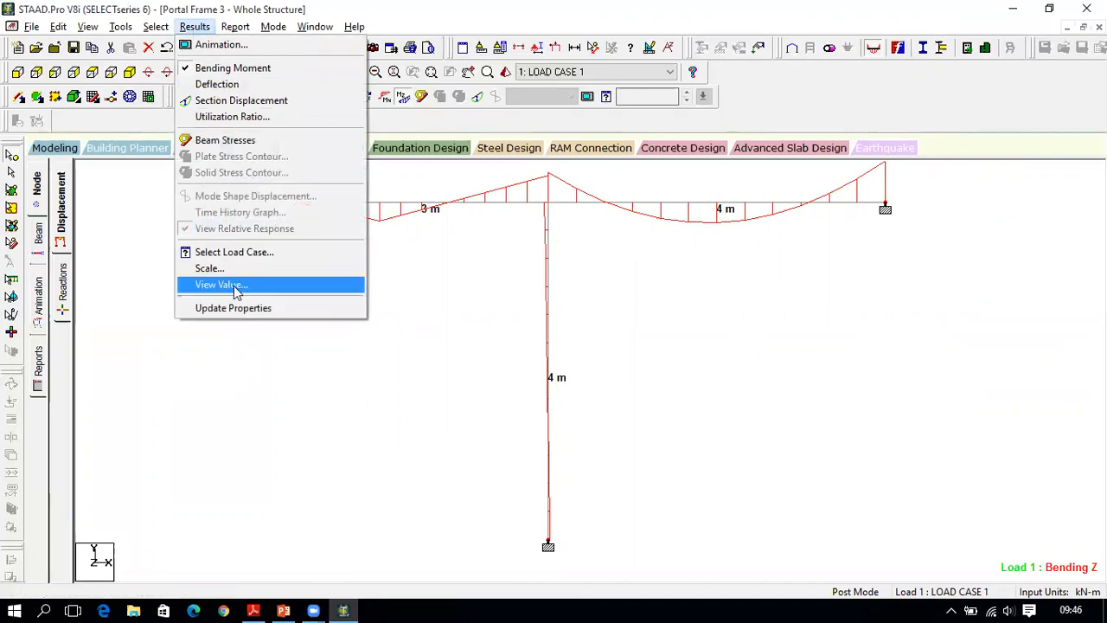
{"action": "left_click", "coordinate": [232, 287]}
{"action": "left_click", "coordinate": [498, 181]}
{"action": "left_click", "coordinate": [459, 219]}
{"action": "left_click", "coordinate": [589, 437]}
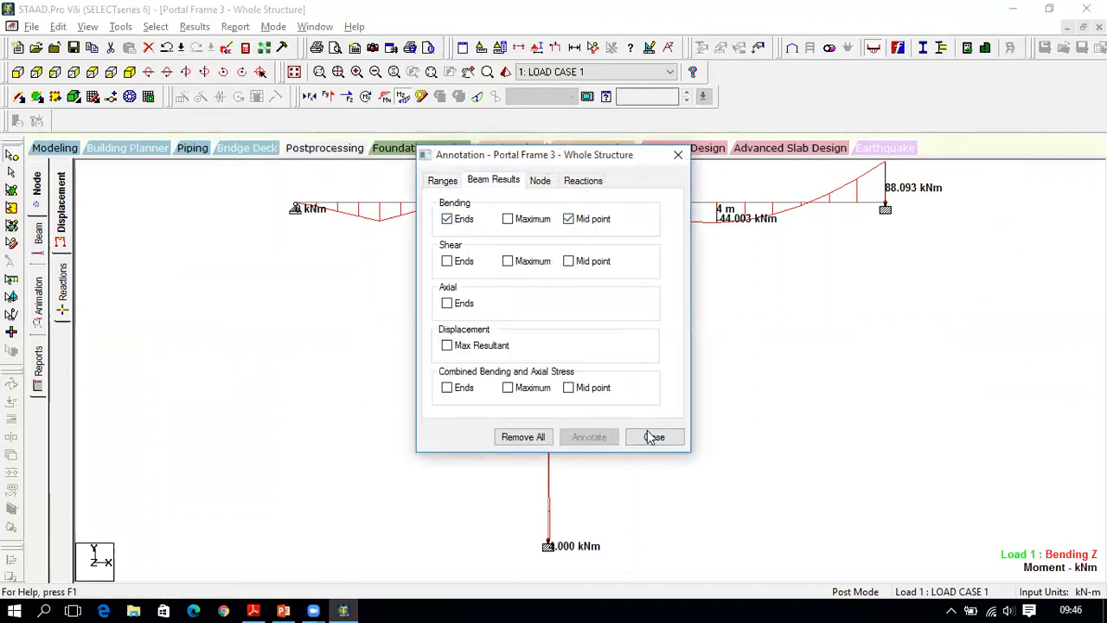
{"action": "left_click", "coordinate": [654, 437]}
Step: Enlarge the plotted scale of the bending moment diagram and examine the moment values along the beams
{"action": "scroll", "coordinate": [567, 180], "scroll_direction": "up", "scroll_amount": 7}
{"action": "scroll", "coordinate": [585, 227], "scroll_direction": "up", "scroll_amount": 5}
{"action": "scroll", "coordinate": [579, 219], "scroll_direction": "down", "scroll_amount": 1}
{"action": "left_click", "coordinate": [468, 72]}
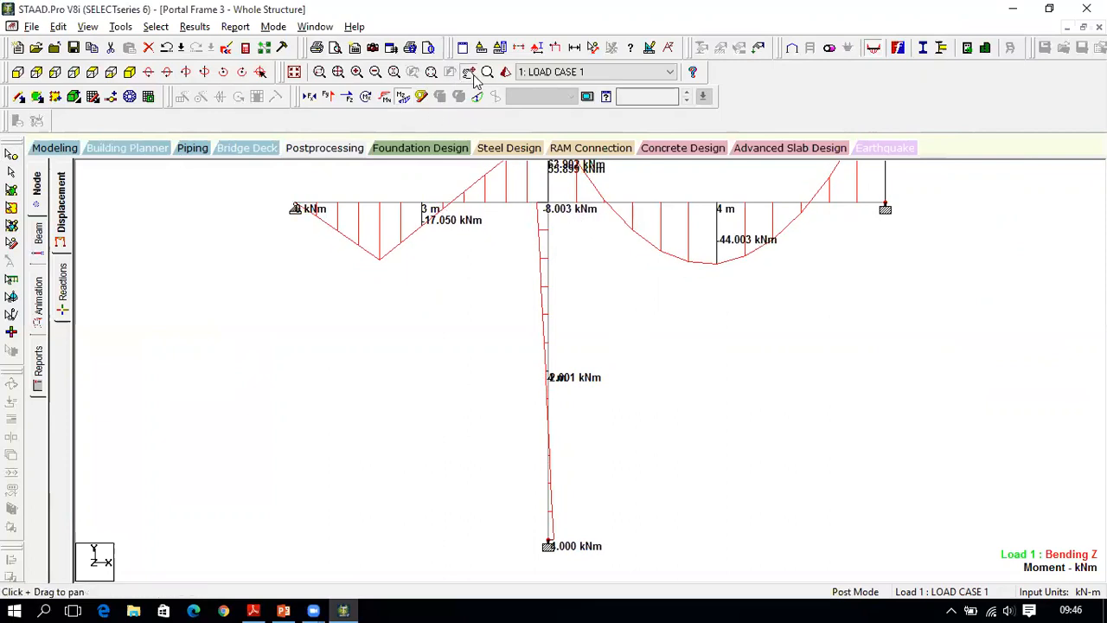
{"action": "left_click_drag", "start_coordinate": [664, 247], "coordinate": [623, 350]}
{"action": "scroll", "coordinate": [498, 259], "scroll_direction": "up", "scroll_amount": 2}
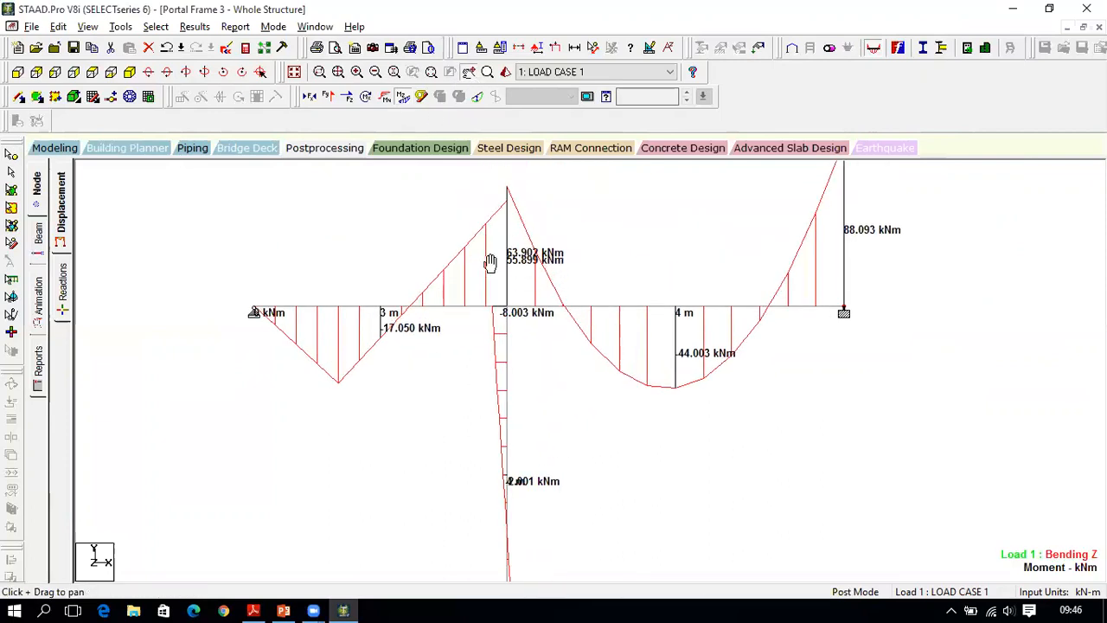
{"action": "scroll", "coordinate": [506, 251], "scroll_direction": "up", "scroll_amount": 2}
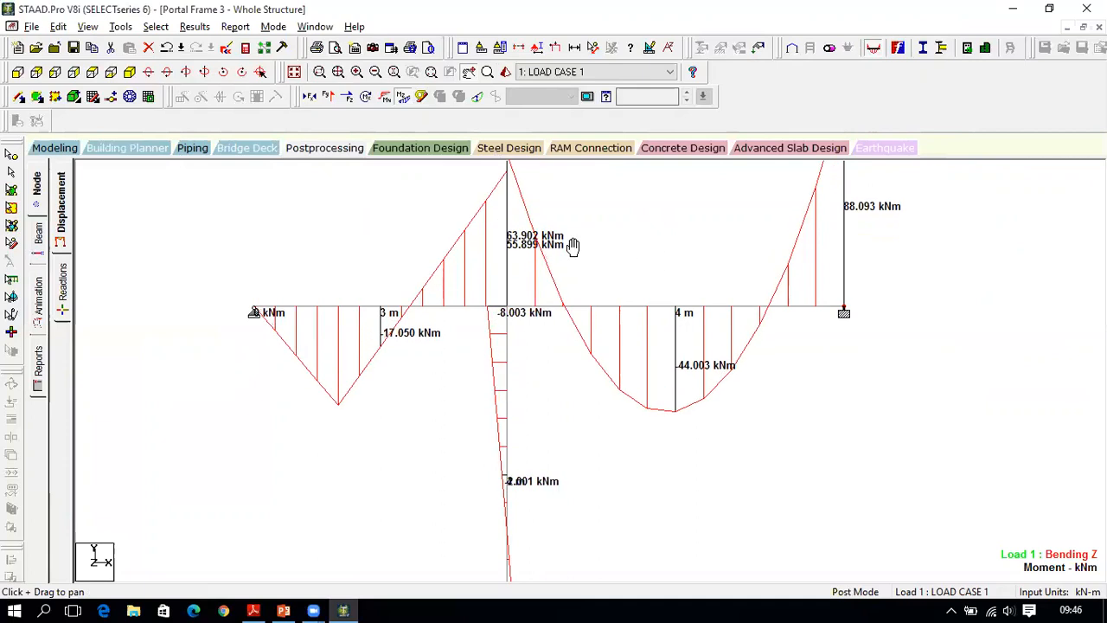
{"action": "left_click_drag", "start_coordinate": [564, 244], "coordinate": [556, 293]}
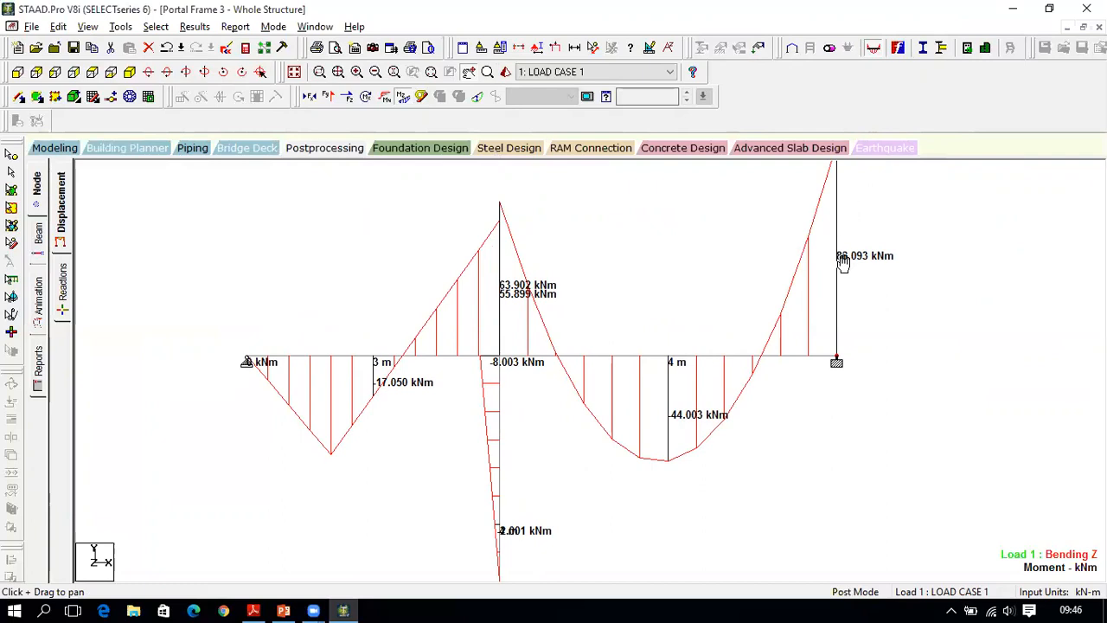
Step: Compare the bending moments in the two beams with the solved diagram on page 22 of the lab PDF
{"action": "left_click", "coordinate": [252, 611]}
{"action": "scroll", "coordinate": [337, 375], "scroll_direction": "down", "scroll_amount": 10}
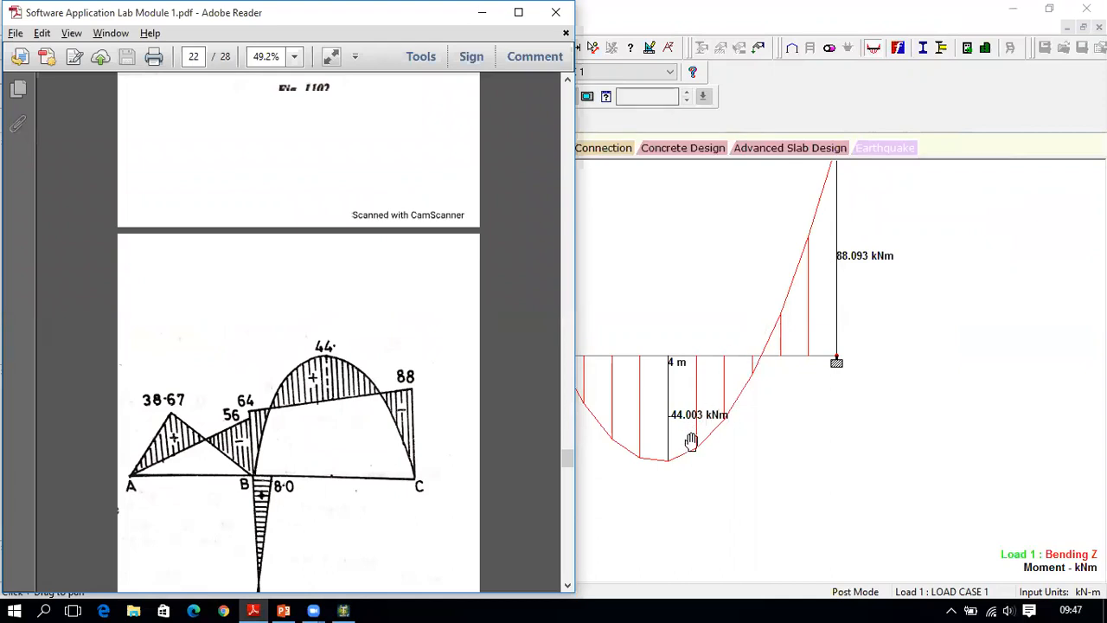
{"action": "left_click", "coordinate": [666, 316]}
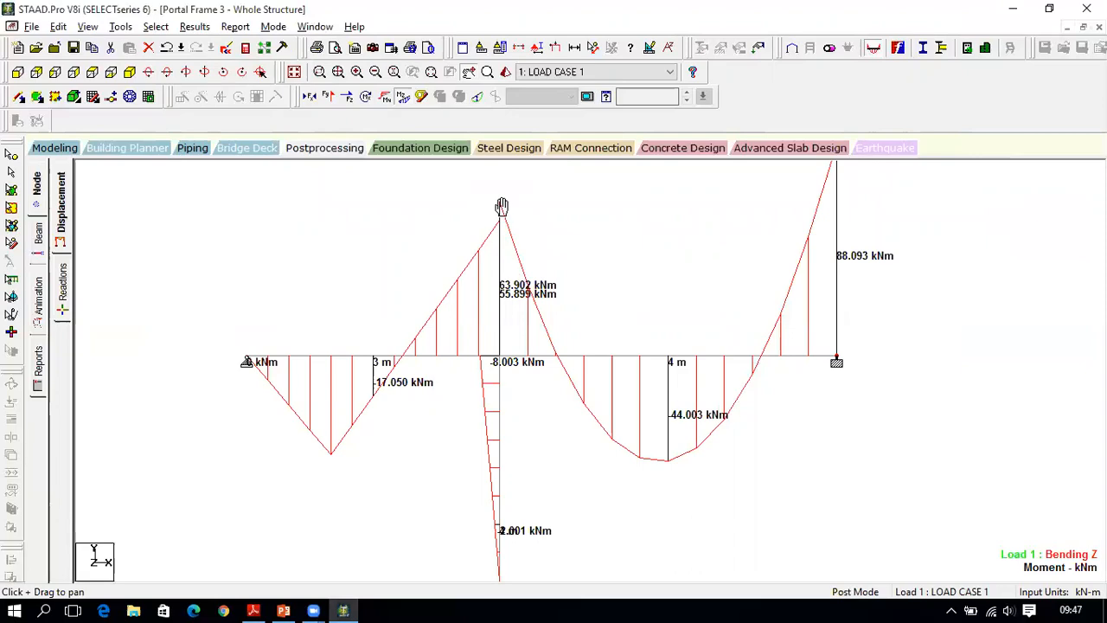
{"action": "left_click", "coordinate": [337, 605]}
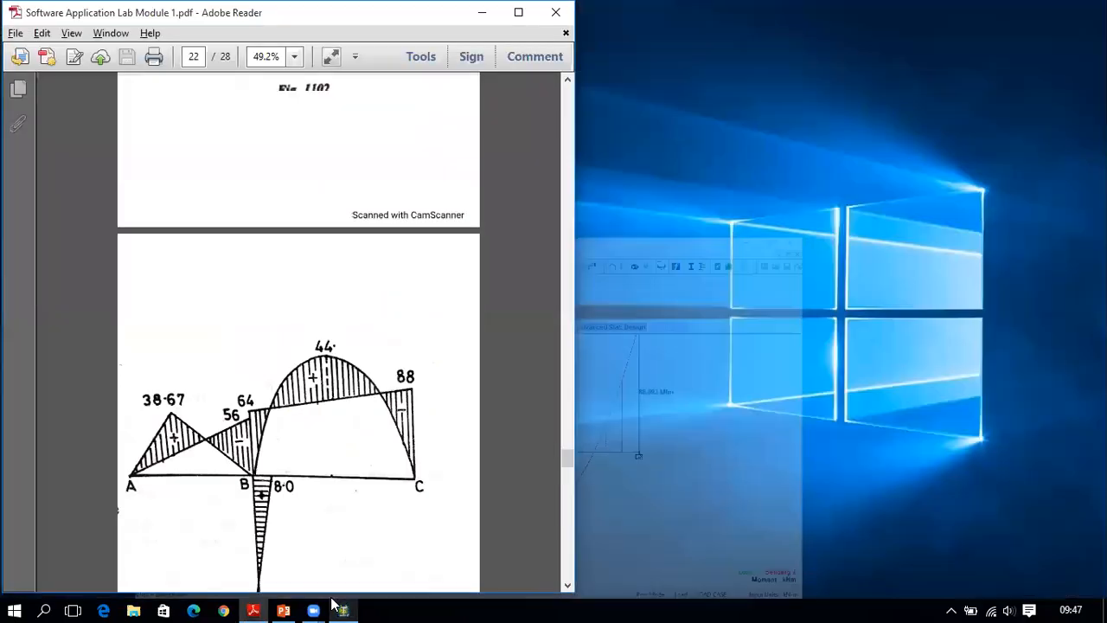
{"action": "left_click", "coordinate": [336, 604]}
{"action": "left_click", "coordinate": [253, 610]}
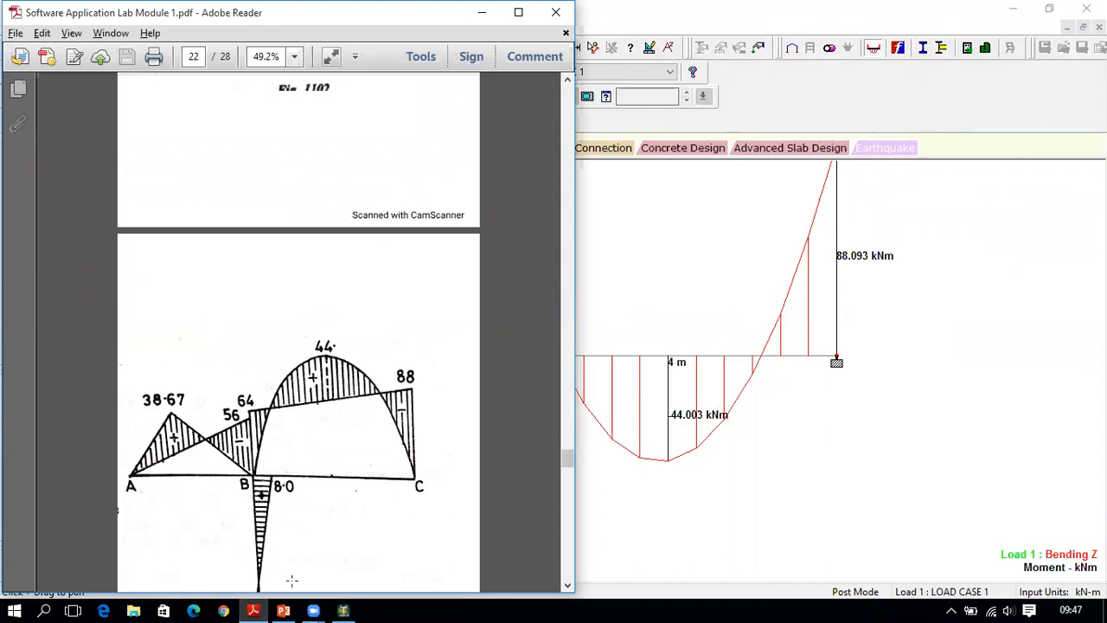
{"action": "left_click", "coordinate": [344, 610]}
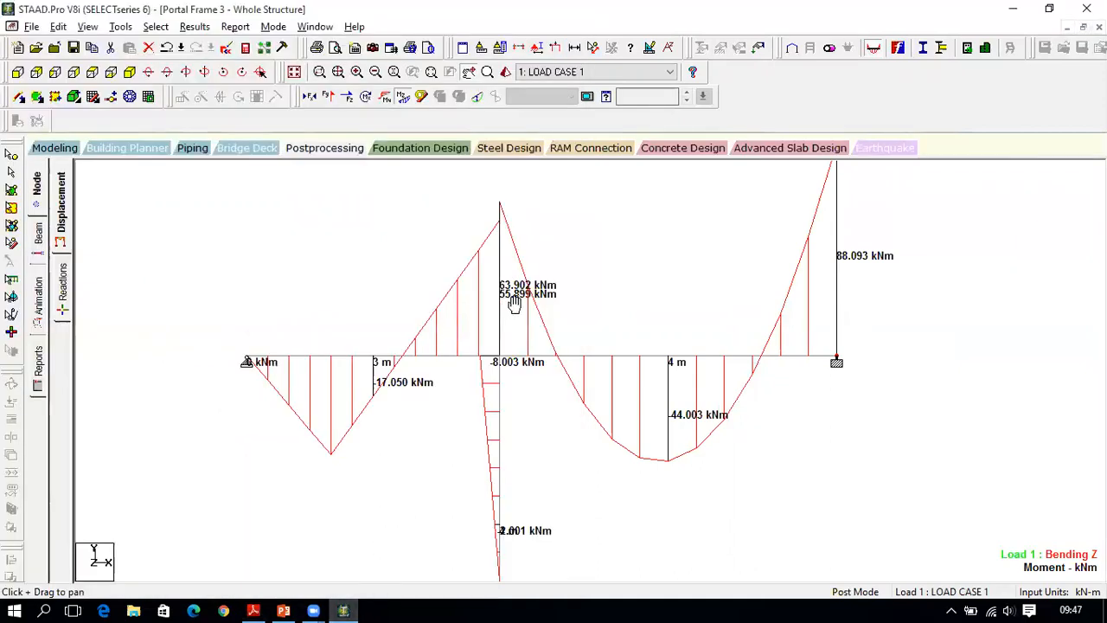
{"action": "left_click", "coordinate": [254, 611]}
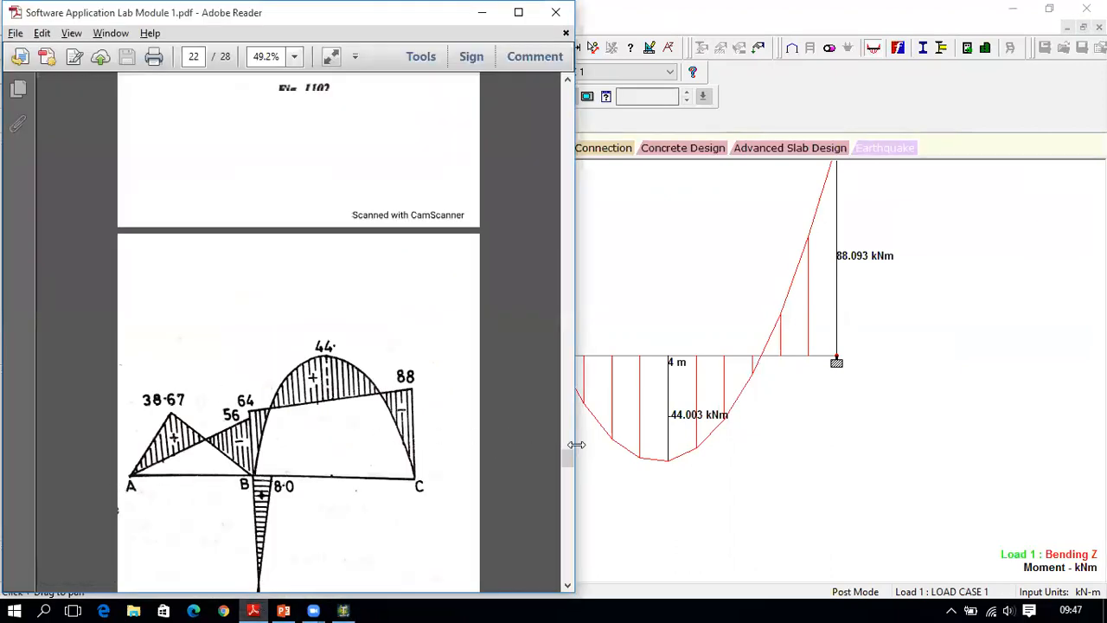
{"action": "left_click", "coordinate": [630, 463]}
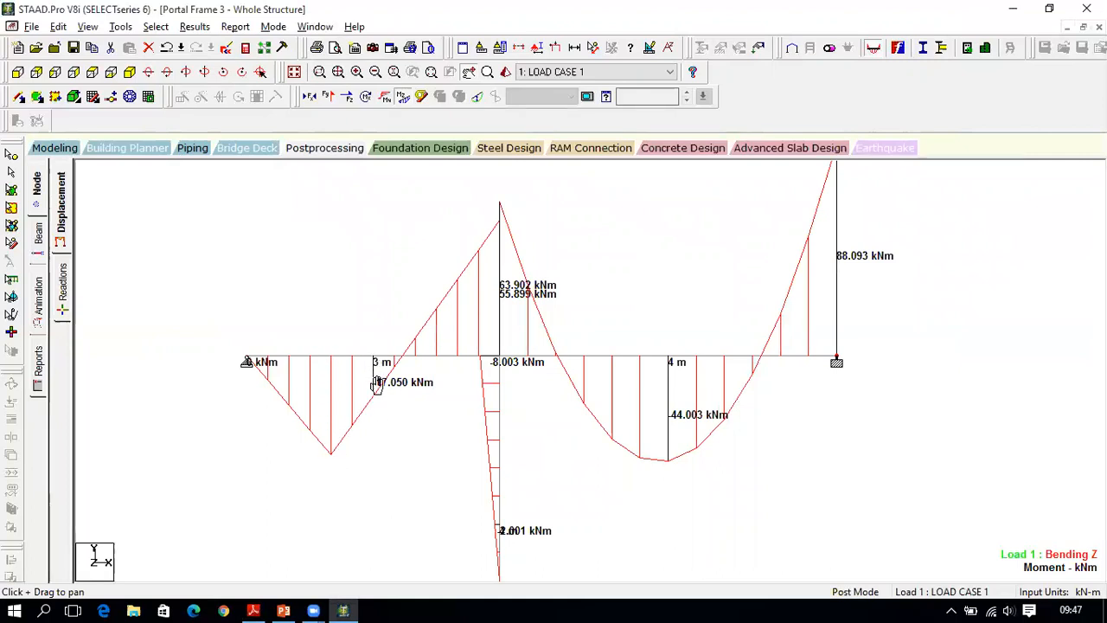
{"action": "left_click", "coordinate": [254, 611]}
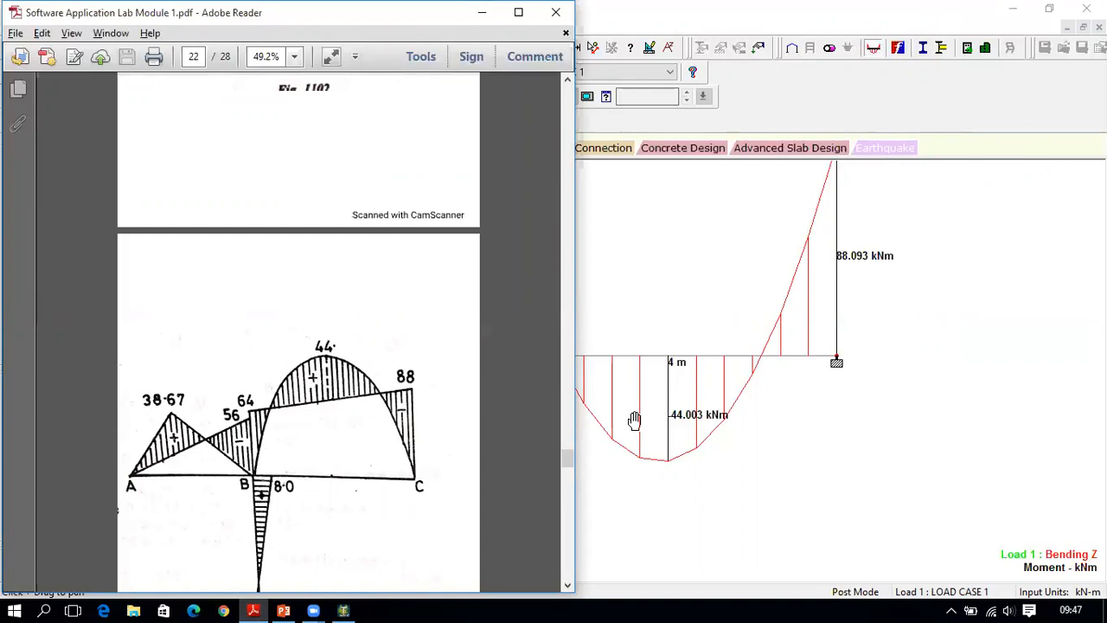
{"action": "left_click", "coordinate": [632, 458]}
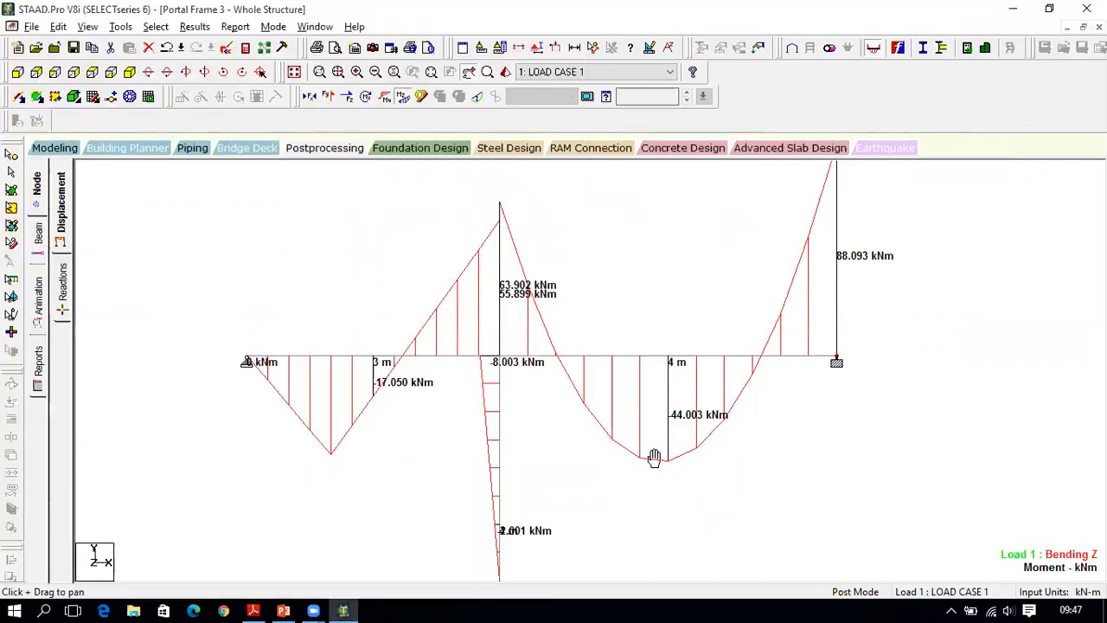
Step: Compare the bending moments along the column down to its fixed base with the PDF diagram
{"action": "left_click_drag", "start_coordinate": [537, 457], "coordinate": [537, 298]}
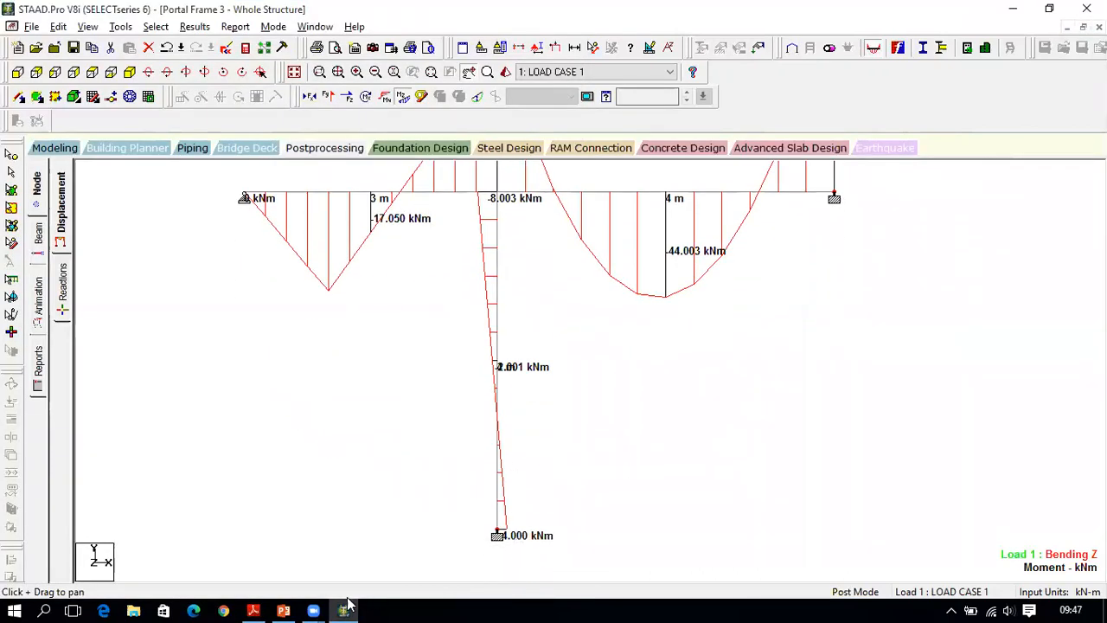
{"action": "left_click", "coordinate": [253, 610]}
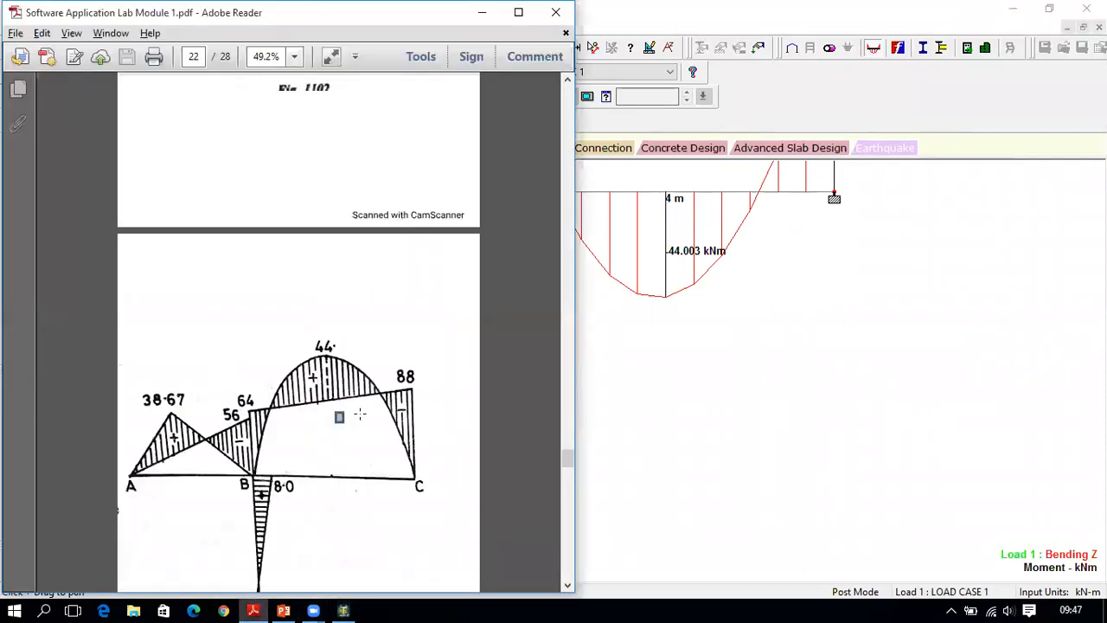
{"action": "left_click", "coordinate": [360, 413]}
{"action": "scroll", "coordinate": [361, 414], "scroll_direction": "down", "scroll_amount": 3}
{"action": "left_click", "coordinate": [359, 462]}
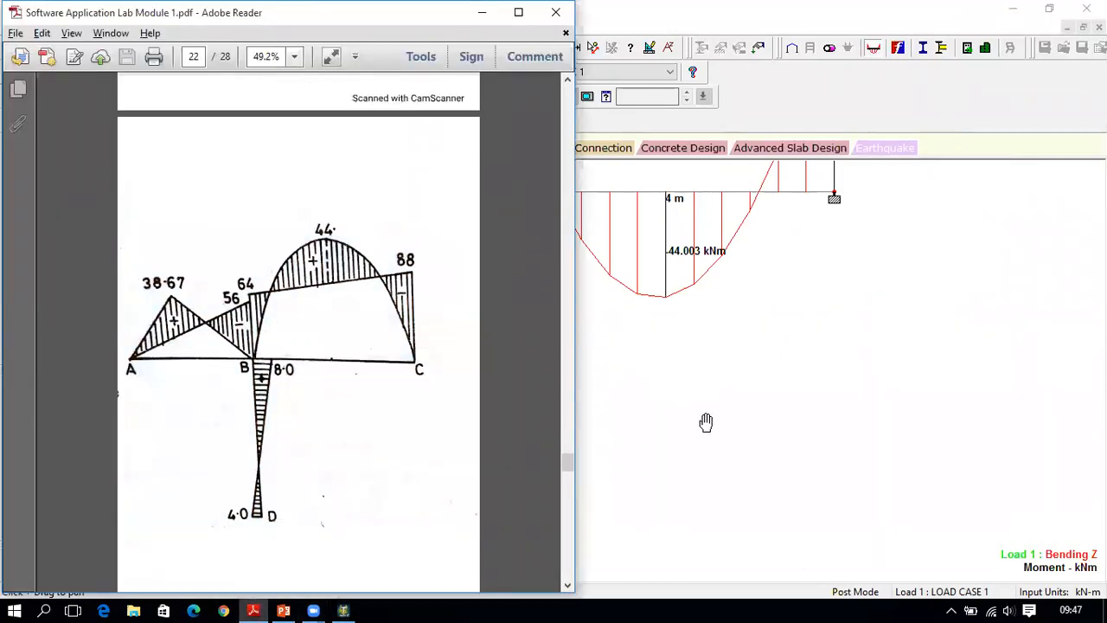
{"action": "left_click", "coordinate": [730, 389]}
Step: Reduce the plotted scale of the bending moment diagram and bring the beams back into view
{"action": "scroll", "coordinate": [513, 308], "scroll_direction": "up", "scroll_amount": 1, "text": "ctrl"}
{"action": "scroll", "coordinate": [514, 313], "scroll_direction": "down", "scroll_amount": 5, "text": "ctrl"}
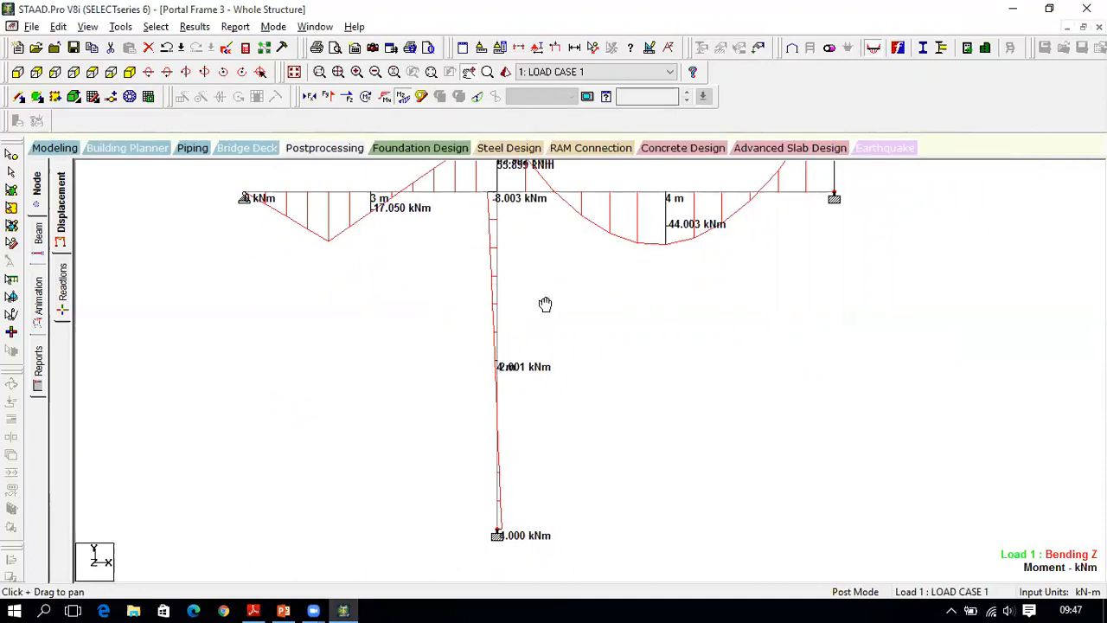
{"action": "left_click_drag", "start_coordinate": [545, 284], "coordinate": [547, 348]}
{"action": "scroll", "coordinate": [568, 313], "scroll_direction": "up", "scroll_amount": 2, "text": "ctrl"}
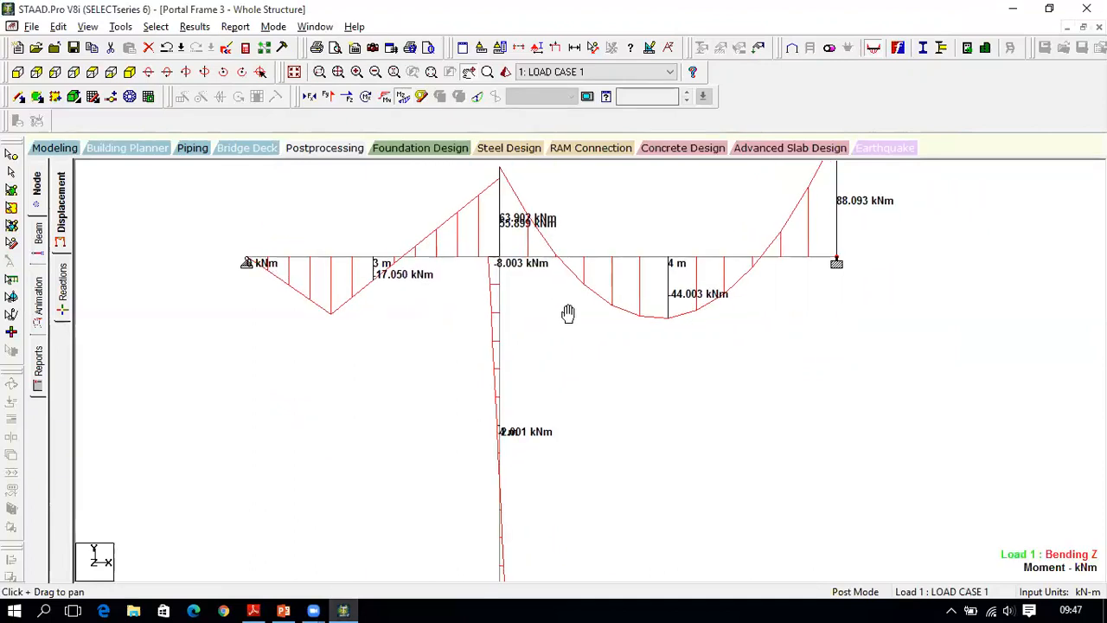
{"action": "scroll", "coordinate": [567, 334], "scroll_direction": "down", "scroll_amount": 4, "text": "ctrl"}
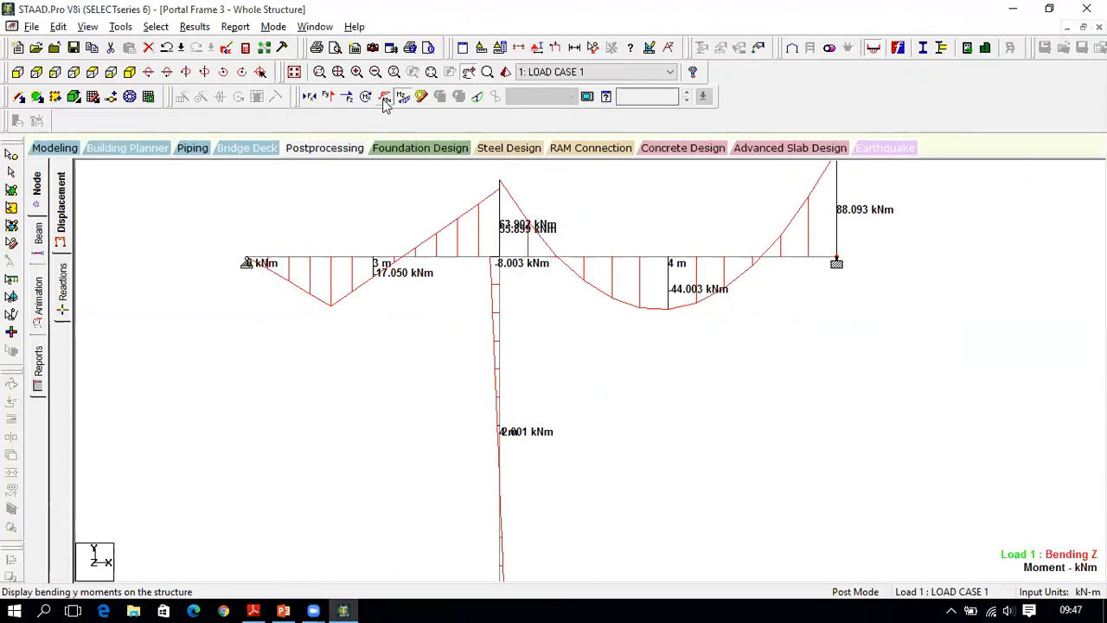
Step: Overlay the Shear Y and displacement diagrams on the bending Z diagram of the frame
{"action": "left_click", "coordinate": [346, 101]}
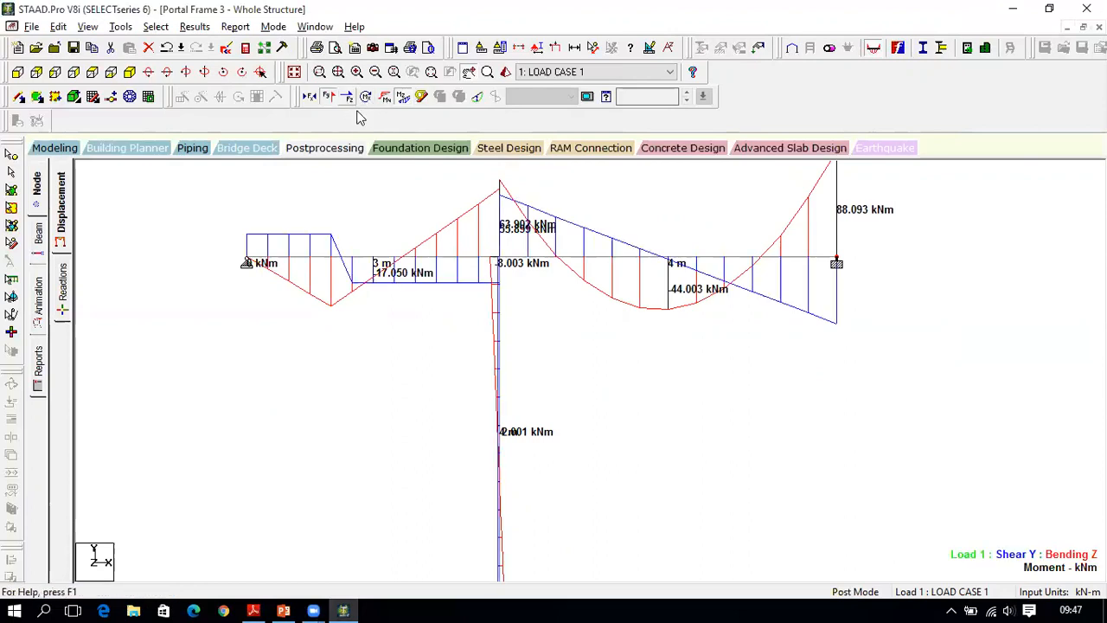
{"action": "left_click", "coordinate": [403, 97]}
{"action": "left_click", "coordinate": [404, 97]}
{"action": "left_click", "coordinate": [477, 97]}
Step: Annotate the beam results with shear values at ends and mid point, plus the maximum resultant displacement
{"action": "left_click", "coordinate": [195, 27]}
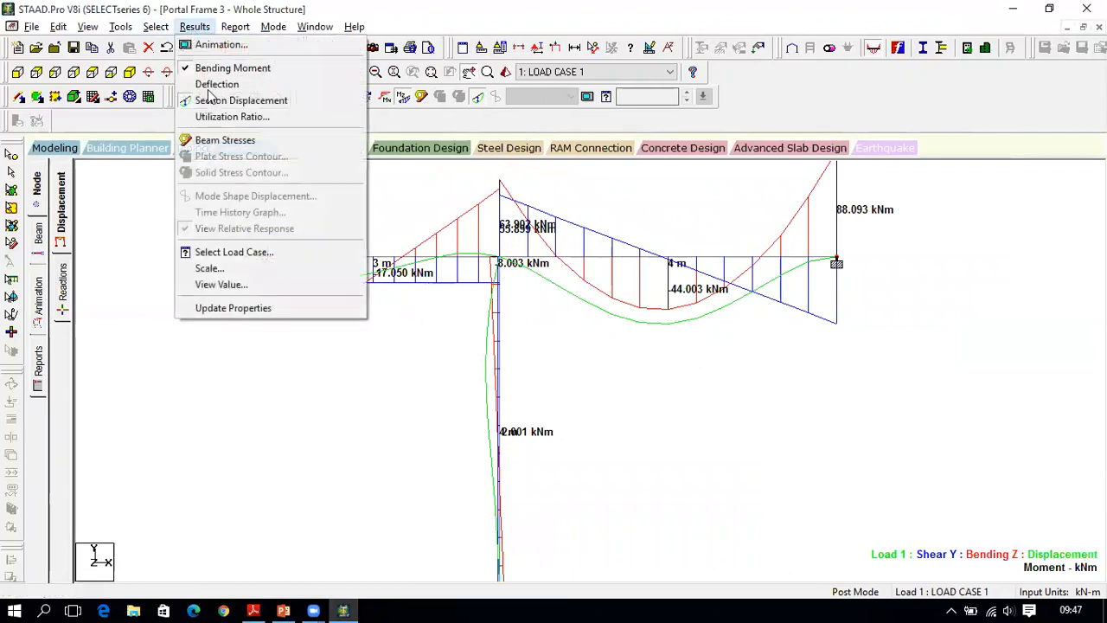
{"action": "left_click", "coordinate": [256, 286]}
{"action": "left_click", "coordinate": [479, 181]}
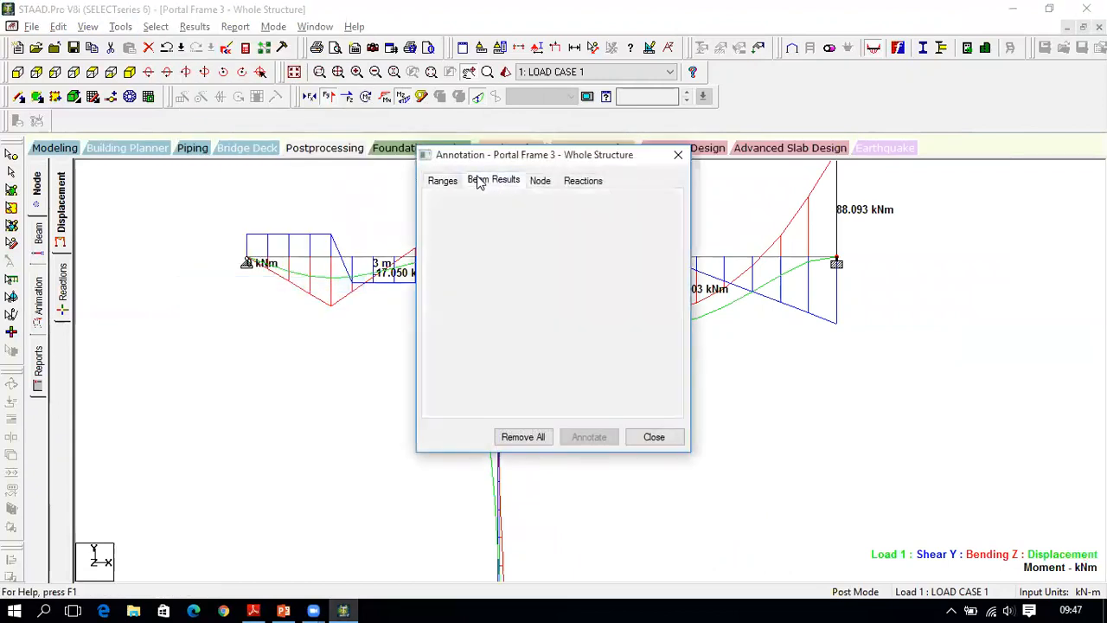
{"action": "left_click", "coordinate": [448, 261]}
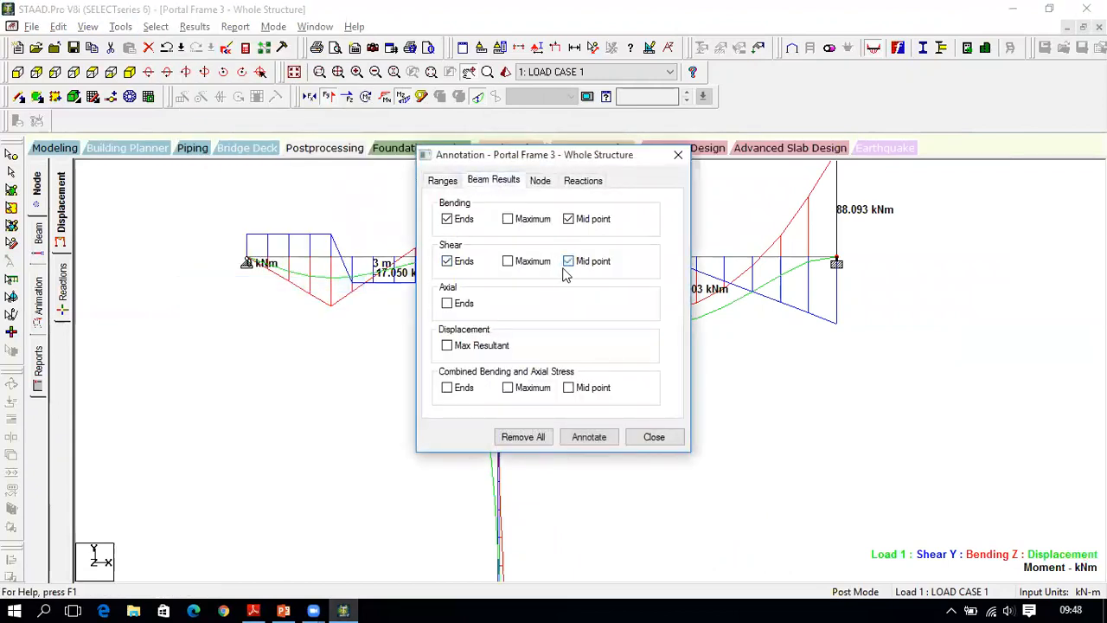
{"action": "left_click", "coordinate": [481, 346]}
{"action": "left_click", "coordinate": [589, 437]}
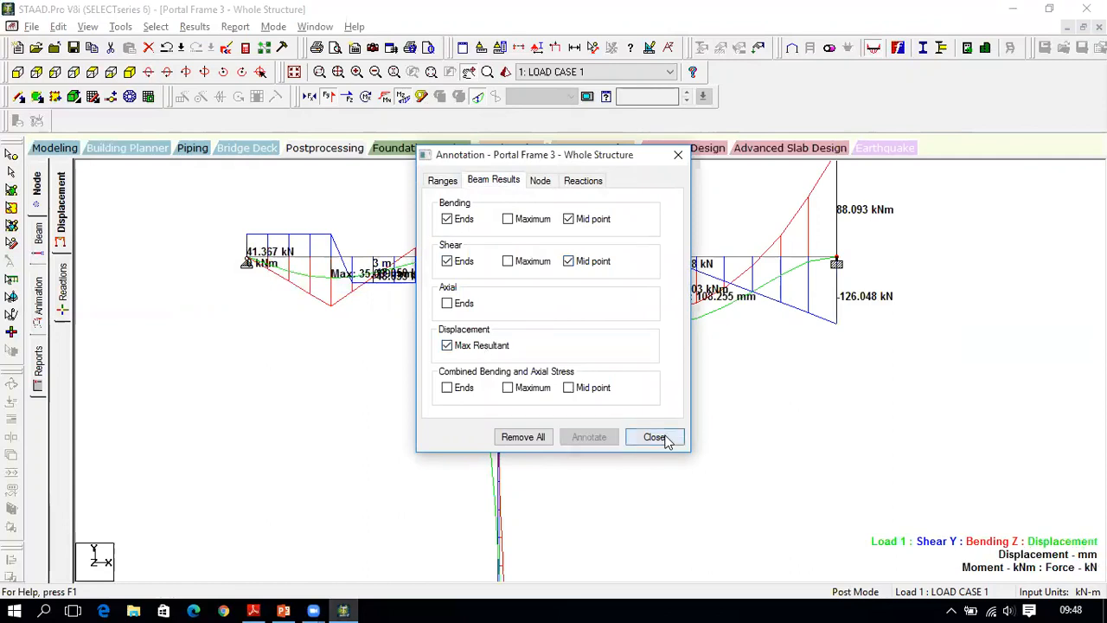
{"action": "left_click", "coordinate": [654, 437]}
Step: Isolate the displacement diagram to examine the deflected shape, and briefly check the Shear Z diagram
{"action": "left_click", "coordinate": [345, 98]}
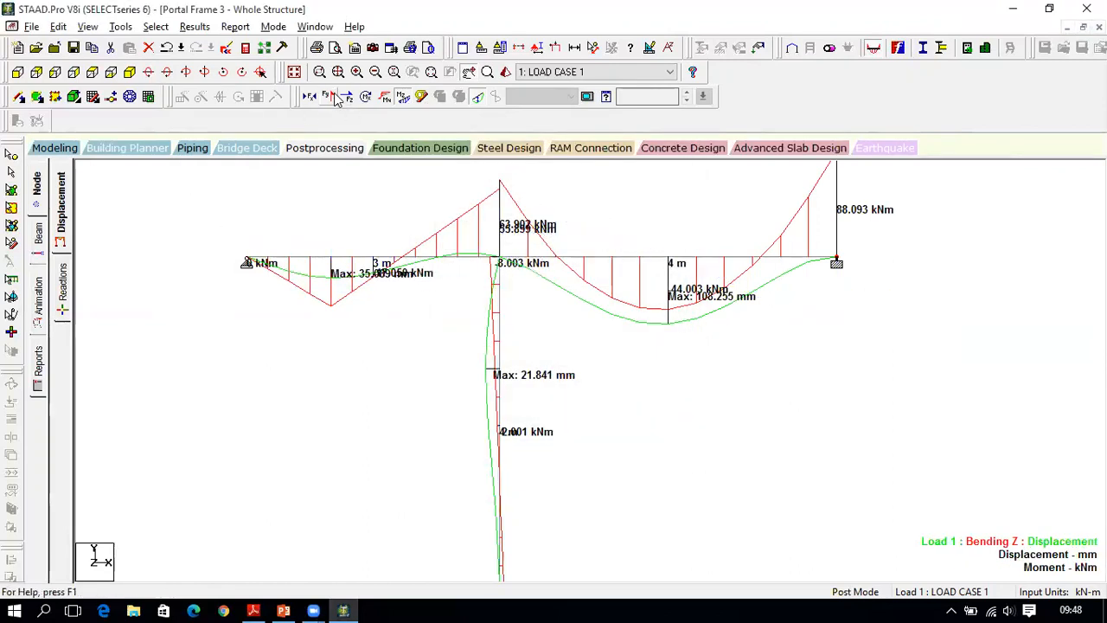
{"action": "left_click", "coordinate": [402, 99]}
{"action": "left_click", "coordinate": [478, 97]}
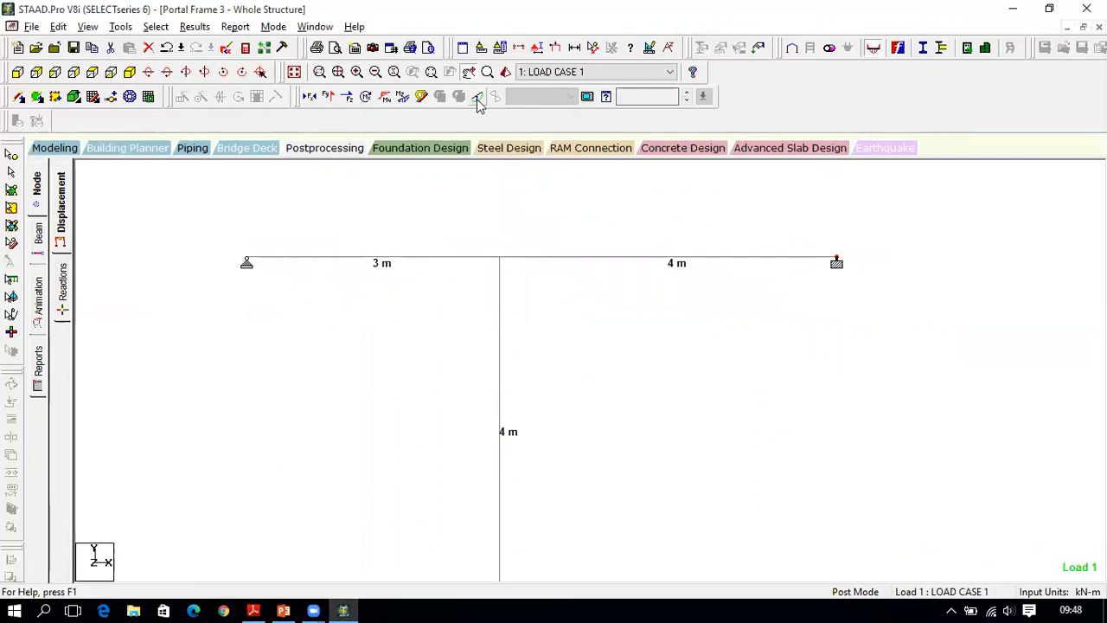
{"action": "left_click", "coordinate": [477, 98]}
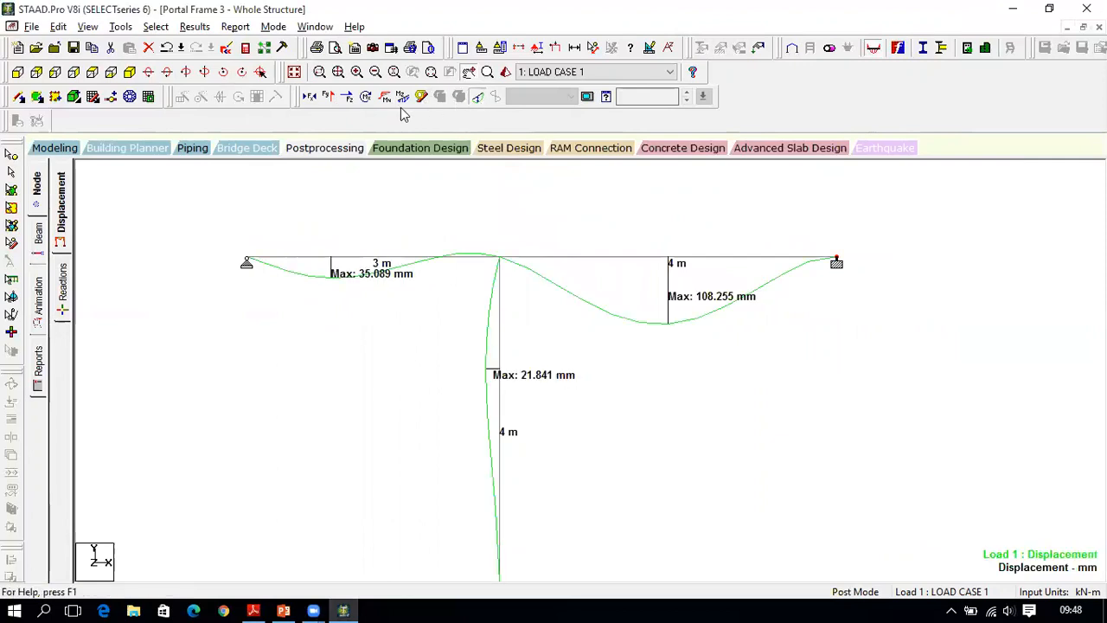
{"action": "left_click", "coordinate": [347, 97]}
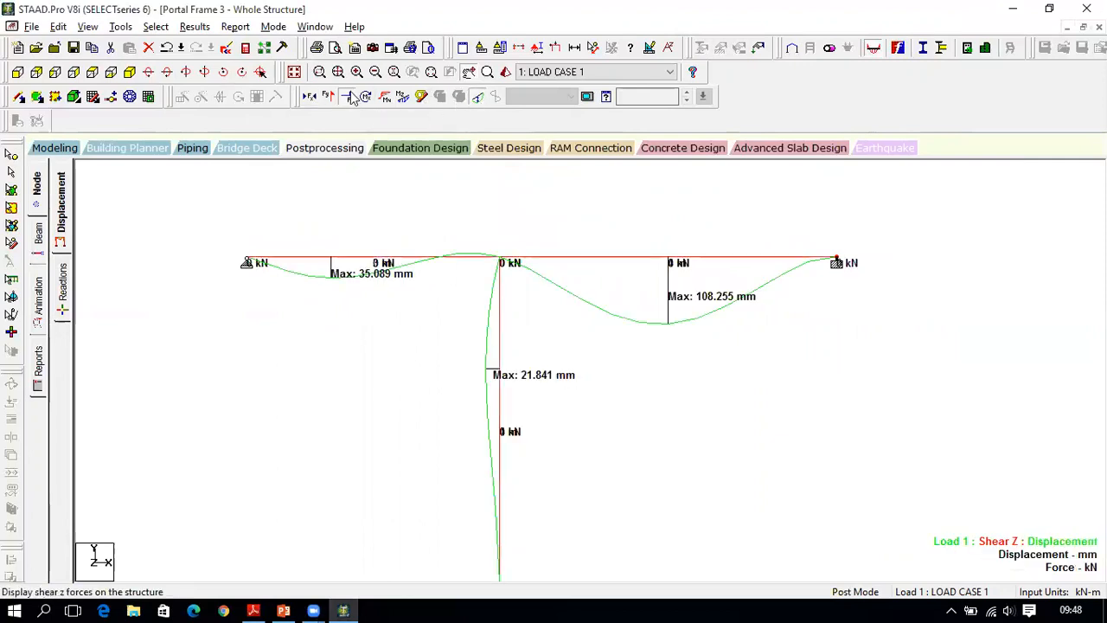
{"action": "left_click", "coordinate": [350, 97]}
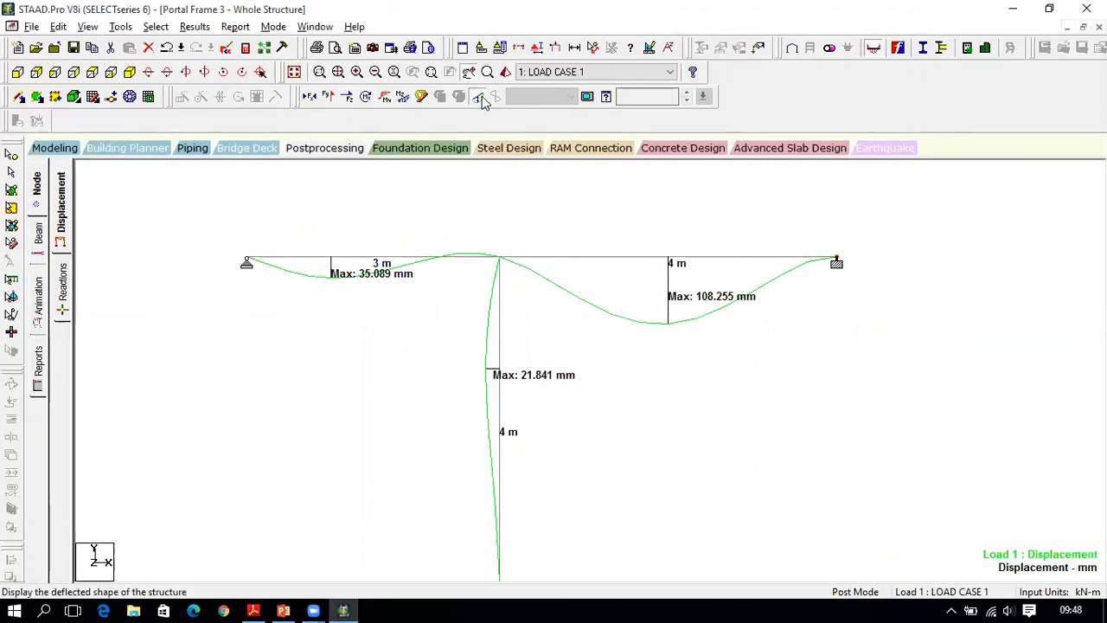
Step: Show only the bending Z diagram and save a picture of it to the picture album with the default caption
{"action": "left_click", "coordinate": [477, 98]}
{"action": "left_click", "coordinate": [401, 96]}
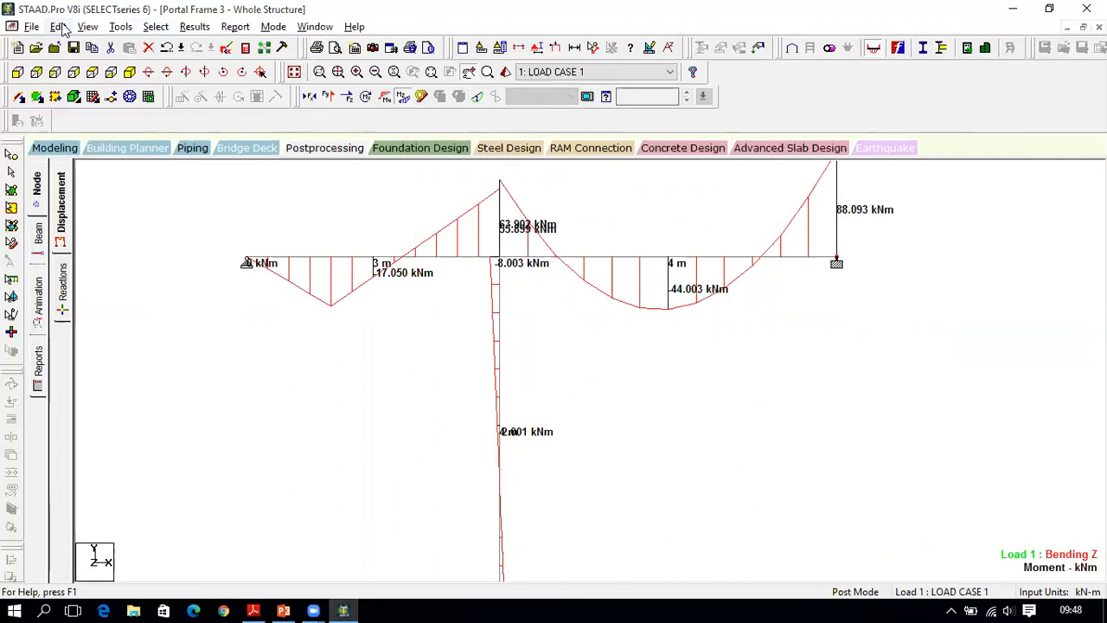
{"action": "left_click", "coordinate": [58, 27]}
{"action": "left_click", "coordinate": [110, 156]}
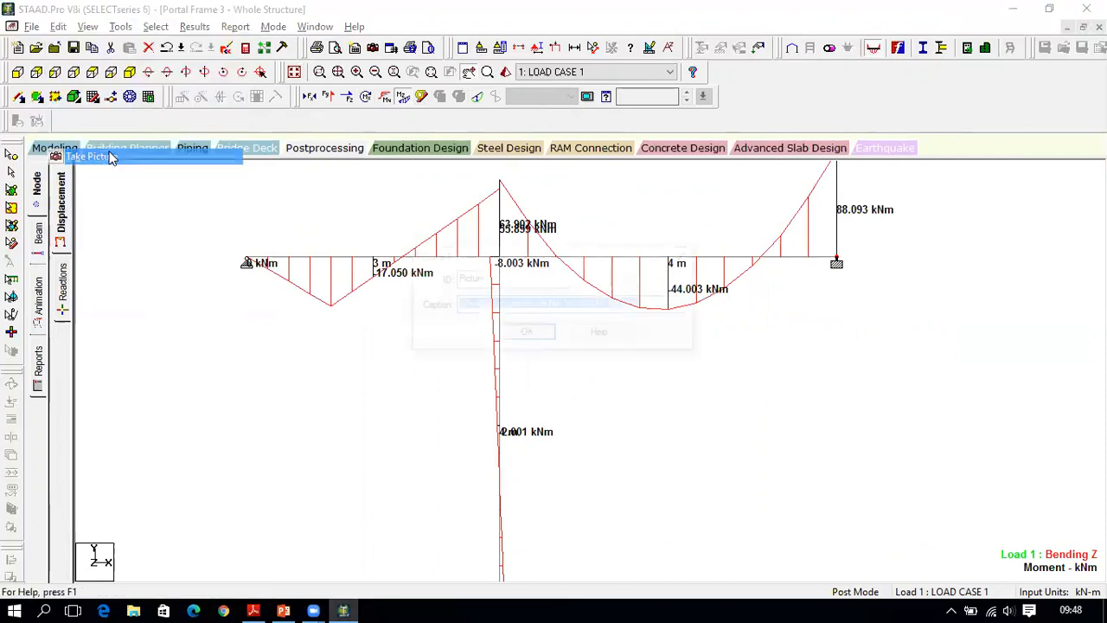
{"action": "left_click", "coordinate": [526, 334]}
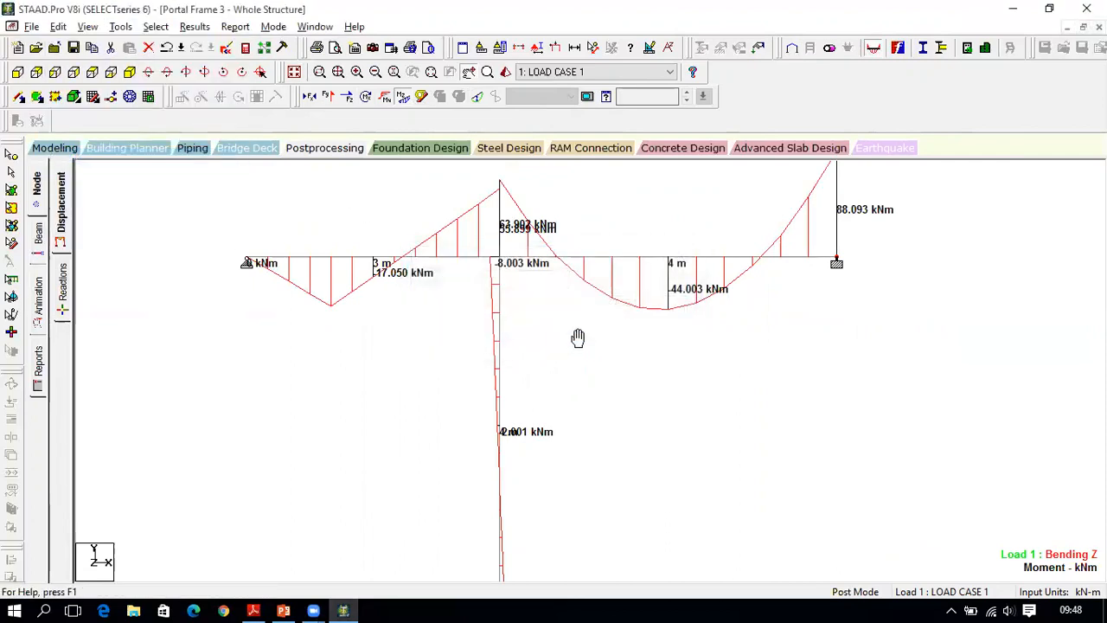
Step: Show only the Shear Y diagram and save a picture of it to the picture album with the default caption
{"action": "left_click", "coordinate": [403, 96]}
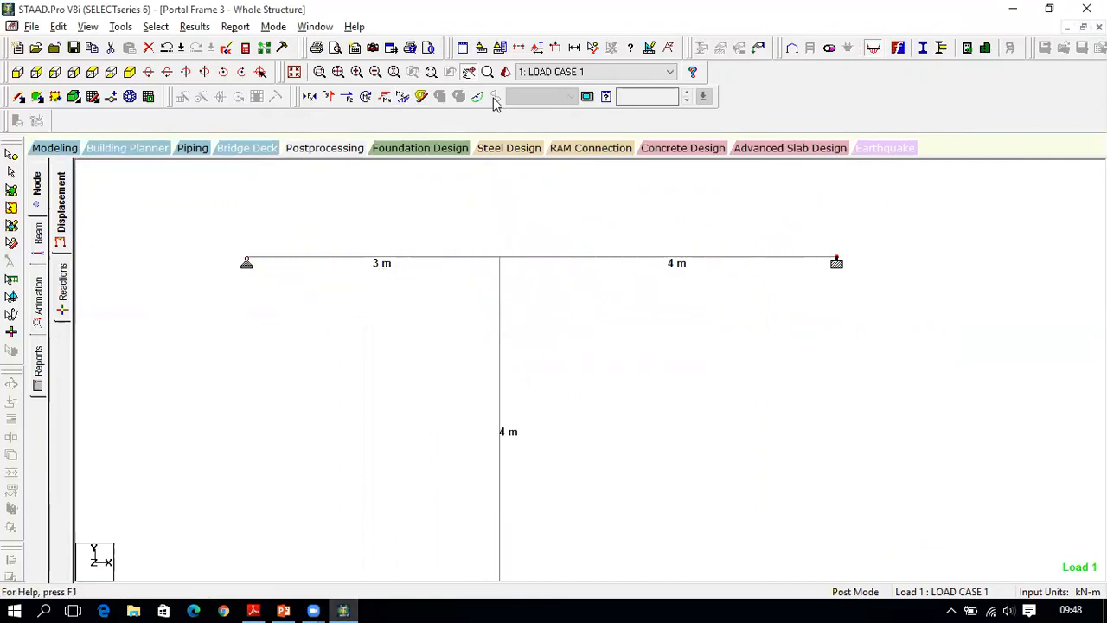
{"action": "left_click", "coordinate": [485, 97]}
{"action": "left_click", "coordinate": [481, 97]}
{"action": "left_click", "coordinate": [329, 97]}
{"action": "left_click", "coordinate": [58, 27]}
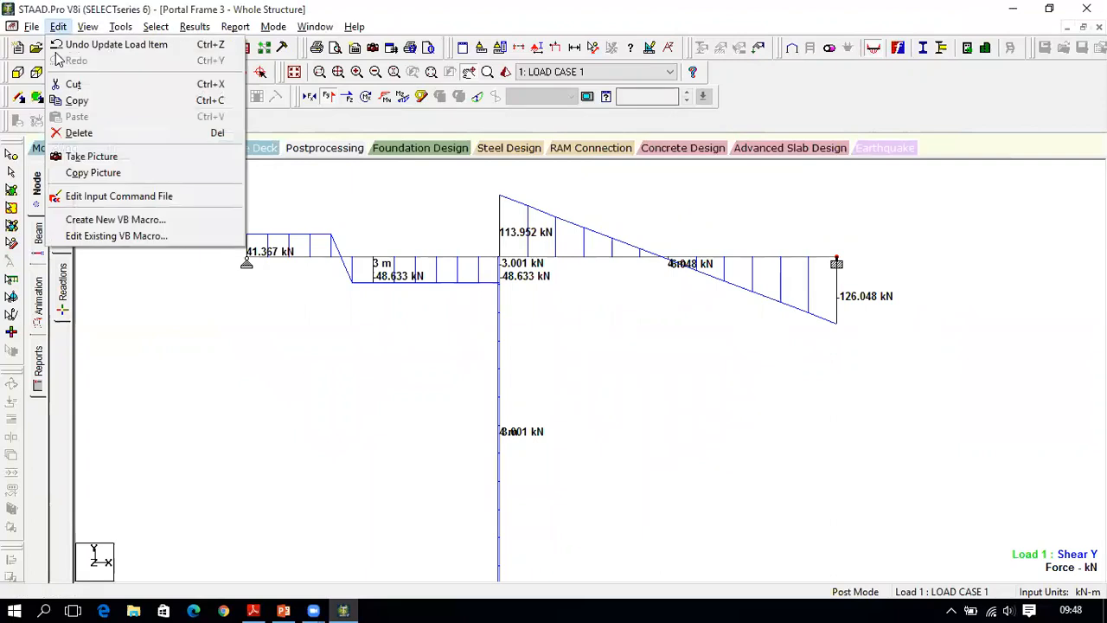
{"action": "left_click", "coordinate": [71, 154]}
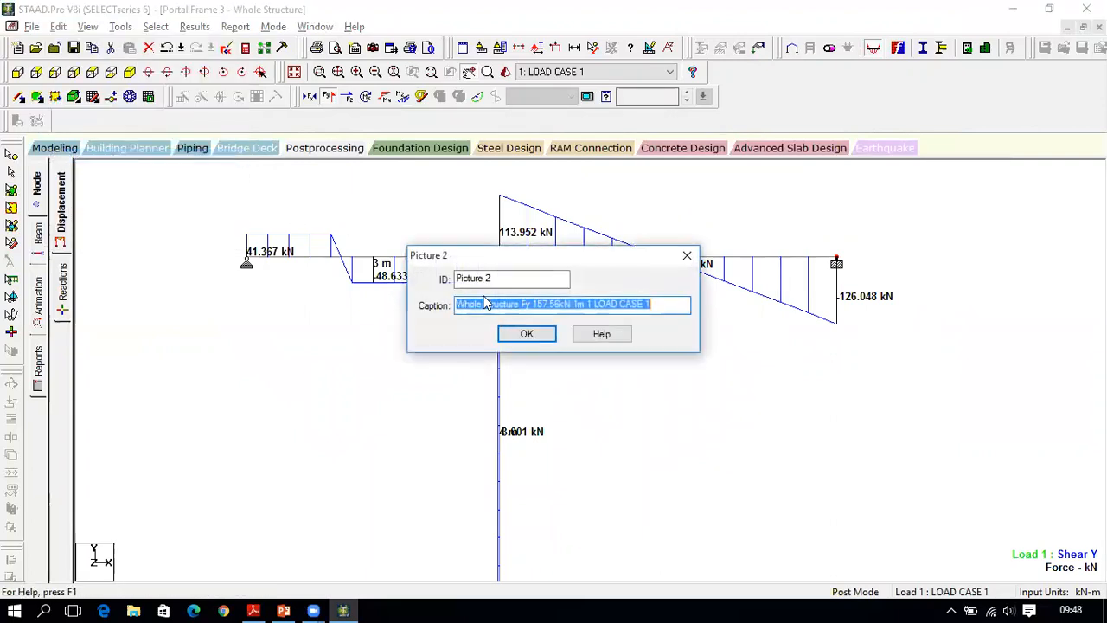
{"action": "left_click", "coordinate": [526, 332]}
Step: Show only the displacement diagram and add a picture of it to the picture album
{"action": "left_click", "coordinate": [476, 97]}
{"action": "left_click", "coordinate": [331, 97]}
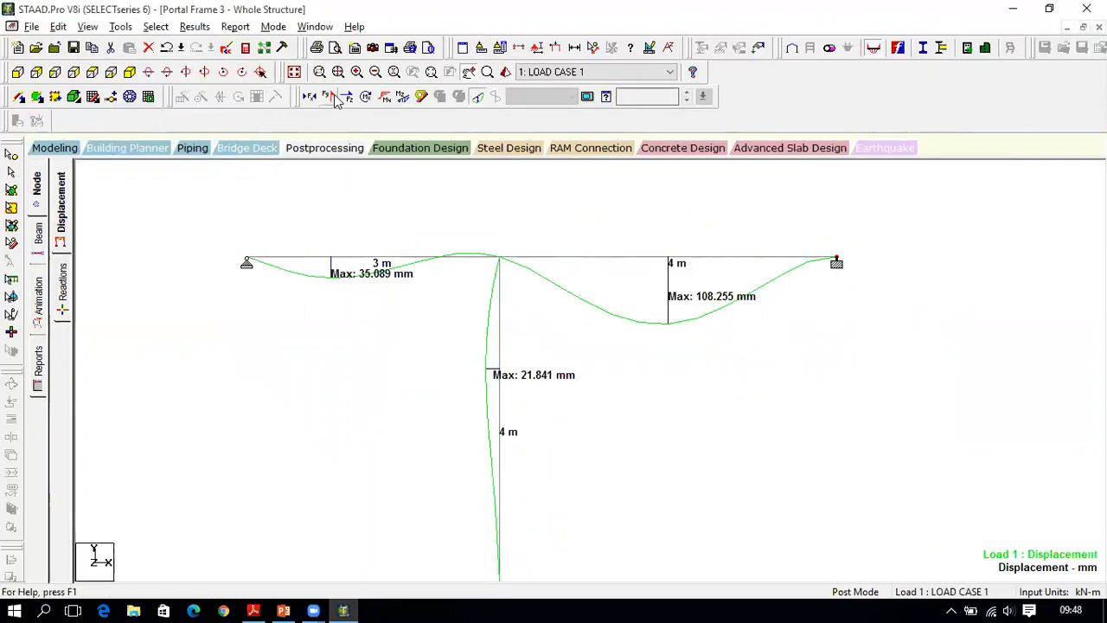
{"action": "left_click", "coordinate": [59, 28]}
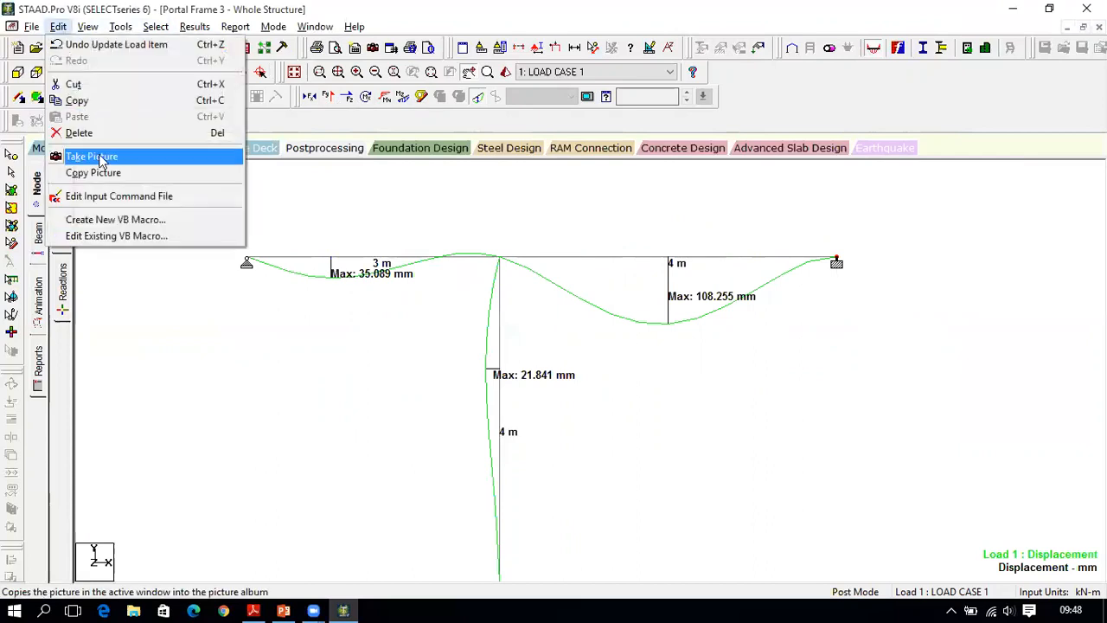
{"action": "left_click", "coordinate": [76, 154]}
{"action": "left_click", "coordinate": [528, 335]}
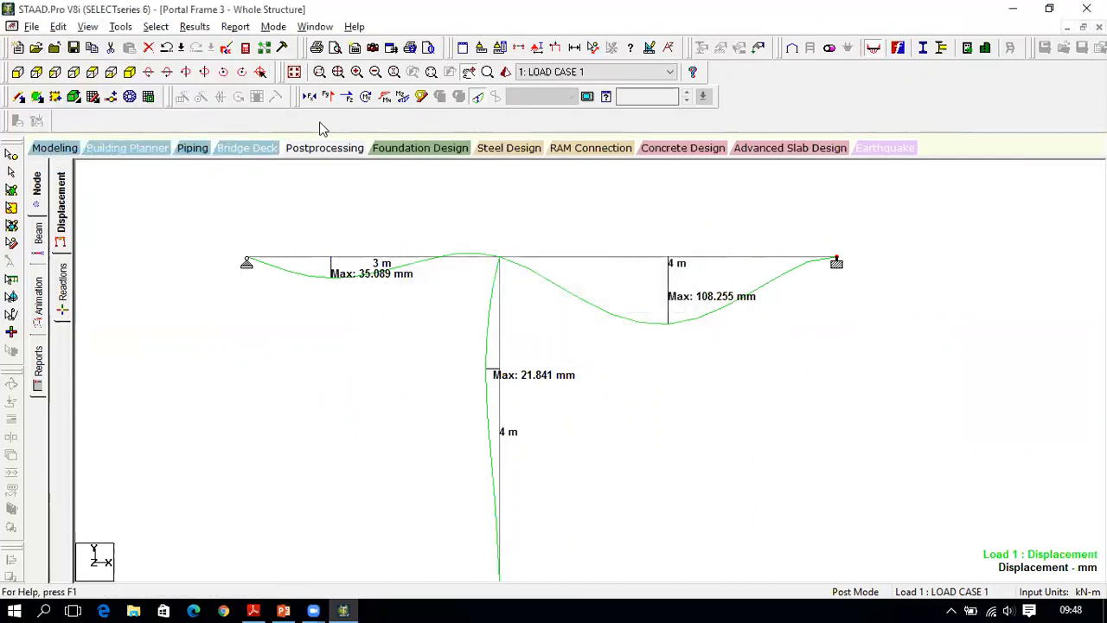
{"action": "left_click", "coordinate": [460, 101]}
Step: Return to the modeling view, display the applied loads with their values, and add a picture of the loaded frame to the album
{"action": "left_click", "coordinate": [53, 148]}
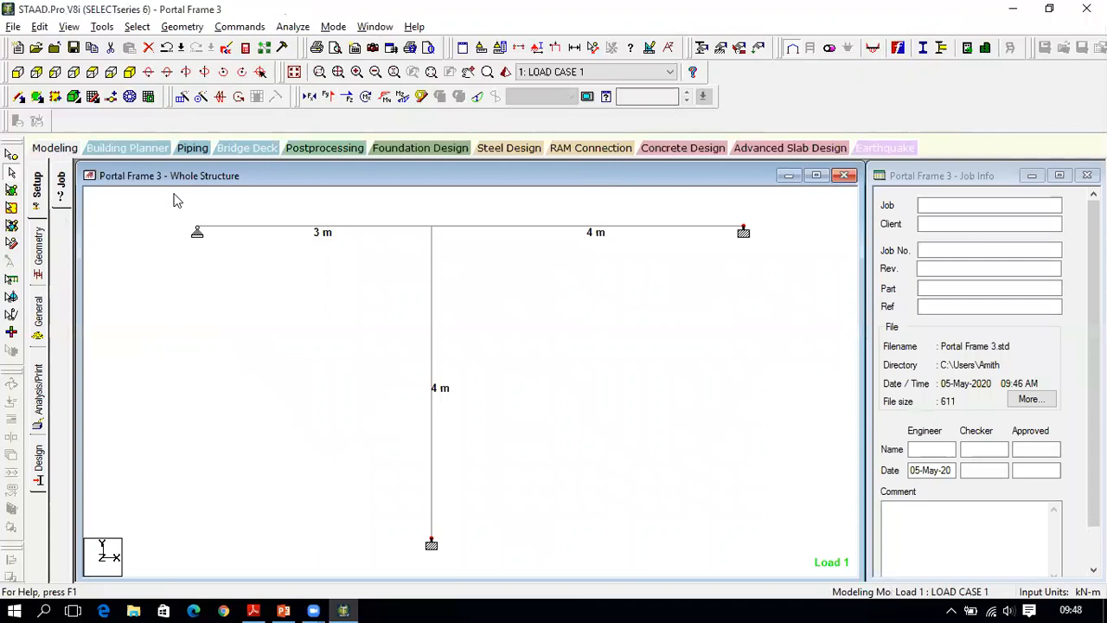
{"action": "left_click", "coordinate": [537, 50]}
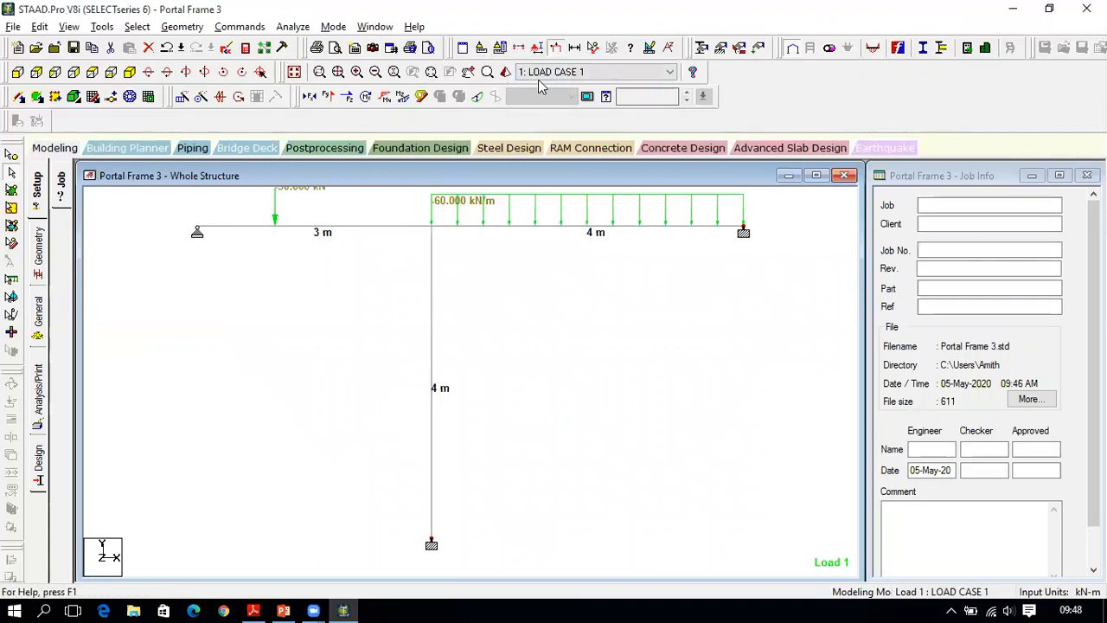
{"action": "left_click", "coordinate": [469, 71]}
{"action": "left_click_drag", "start_coordinate": [409, 233], "coordinate": [407, 247]}
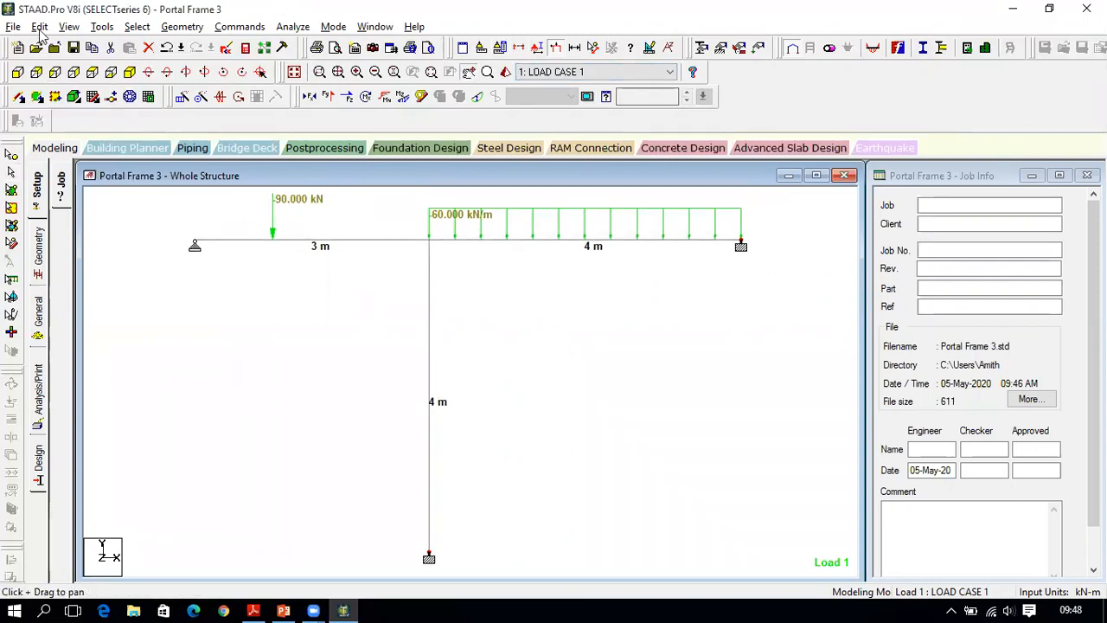
{"action": "left_click", "coordinate": [39, 27]}
{"action": "left_click", "coordinate": [87, 154]}
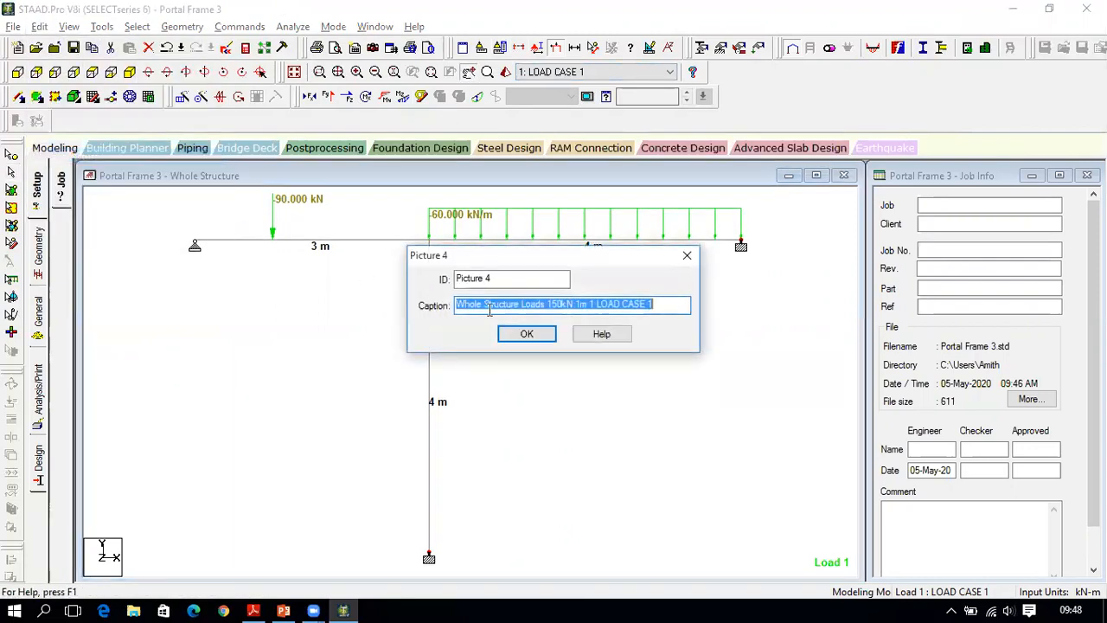
{"action": "left_click", "coordinate": [526, 336]}
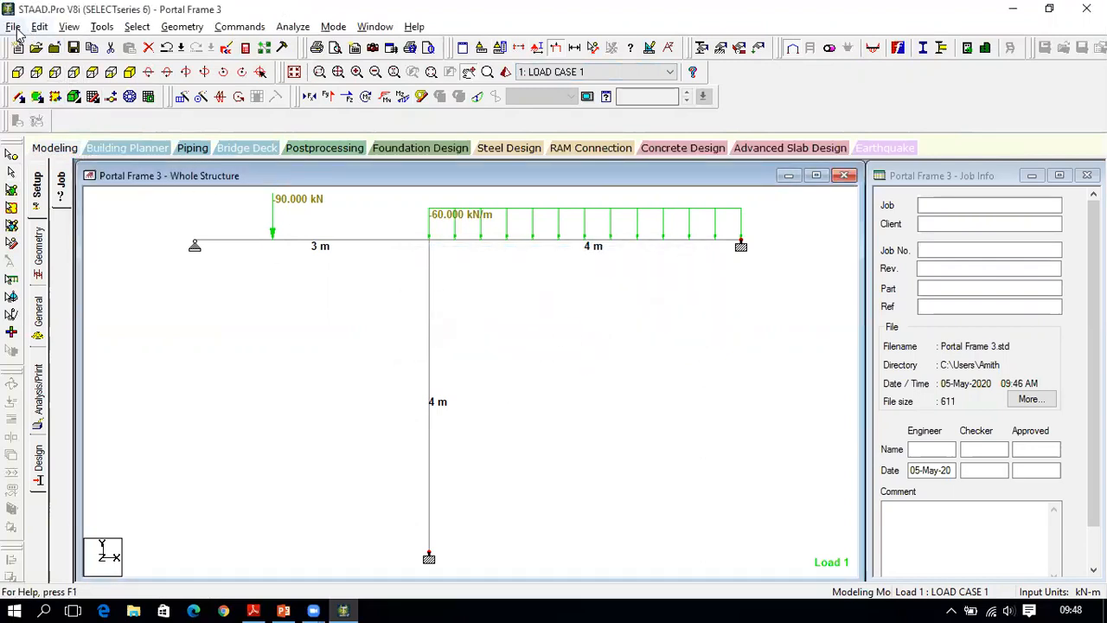
{"action": "left_click", "coordinate": [14, 28]}
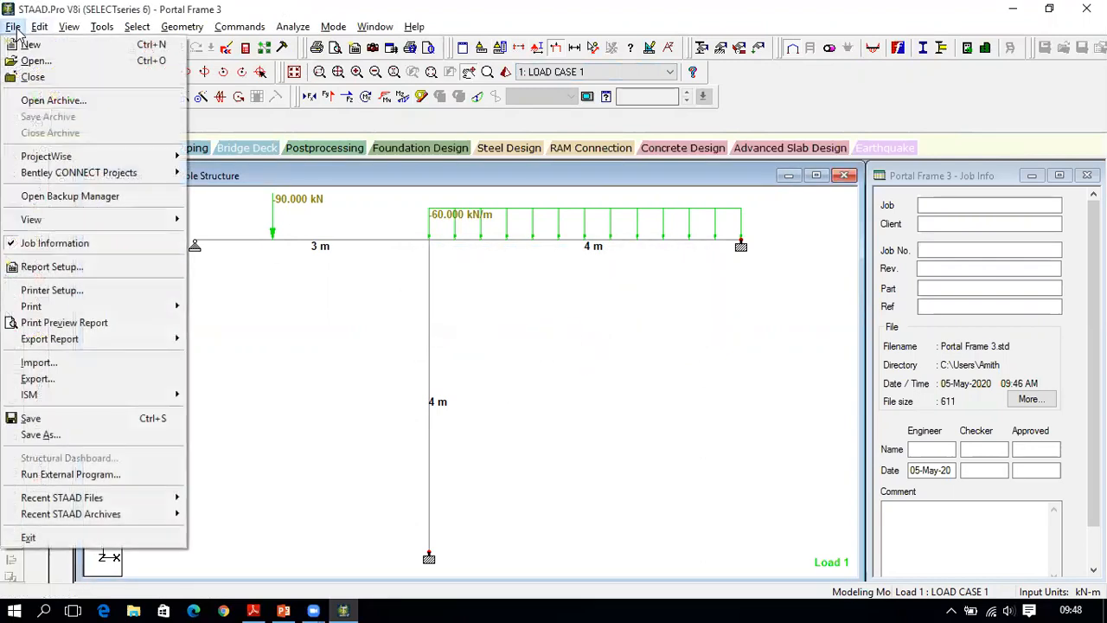
{"action": "left_click", "coordinate": [62, 270]}
{"action": "left_click", "coordinate": [441, 239]}
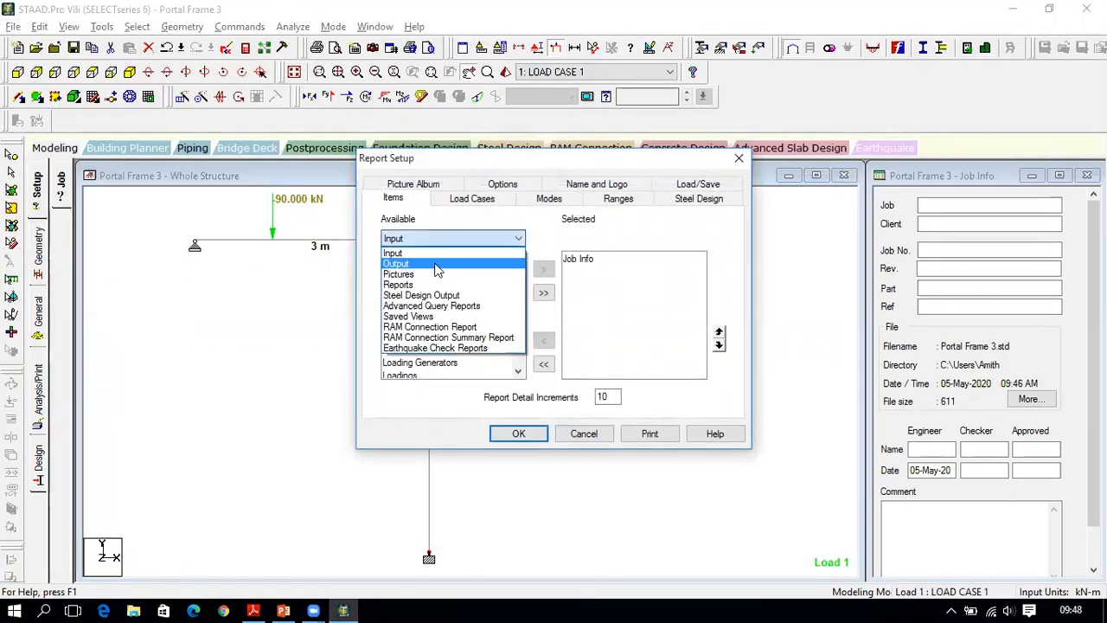
{"action": "left_click", "coordinate": [437, 268]}
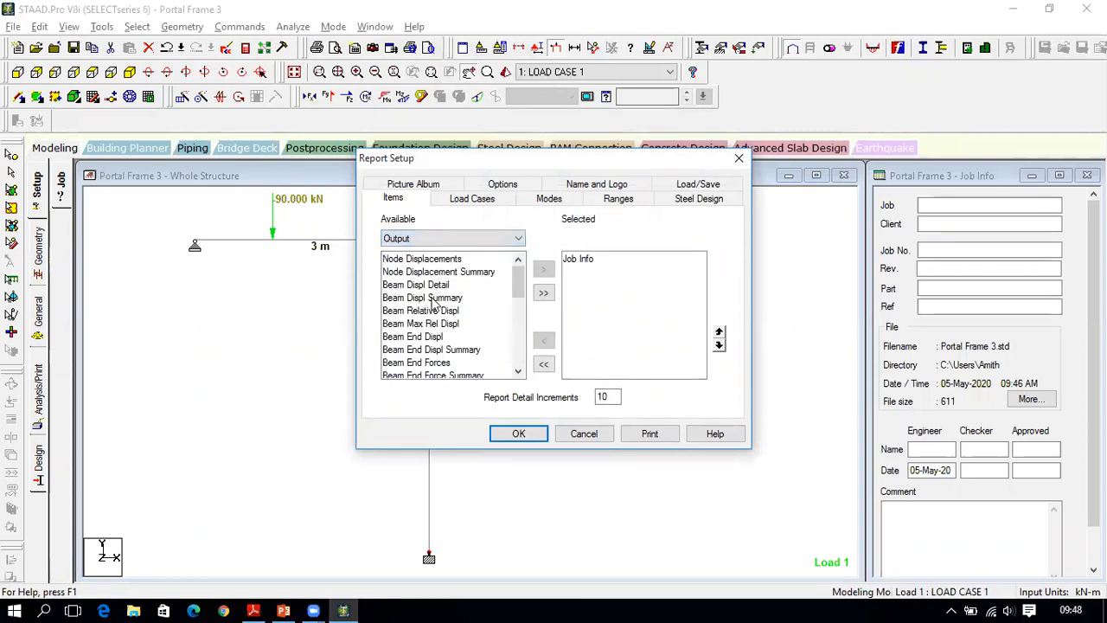
{"action": "left_click", "coordinate": [444, 350]}
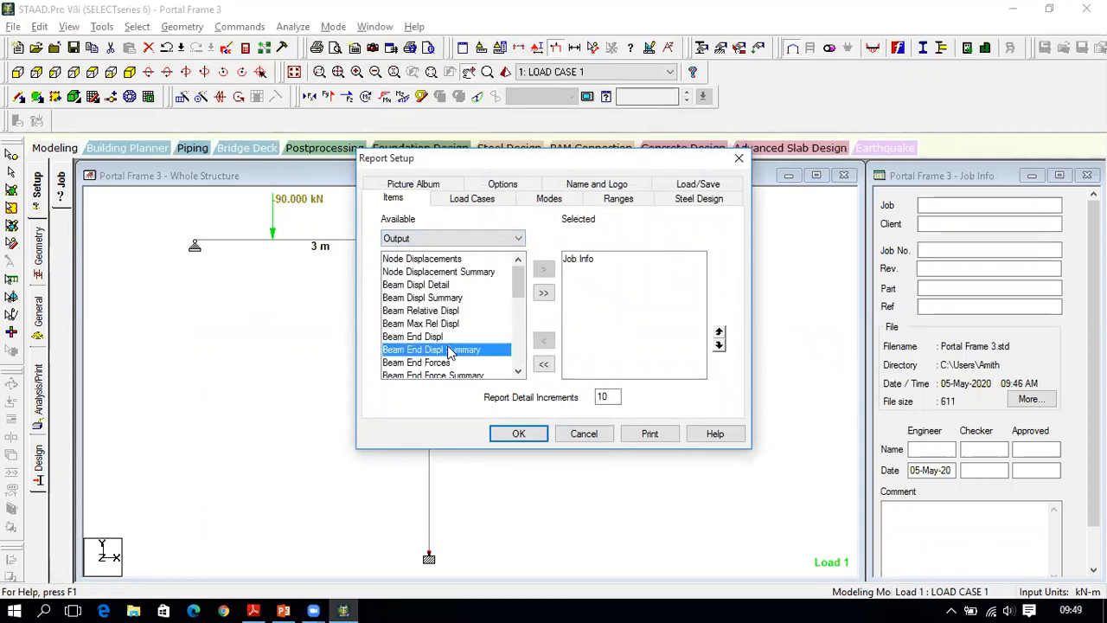
{"action": "scroll", "coordinate": [447, 346], "scroll_direction": "down", "scroll_amount": 1}
{"action": "scroll", "coordinate": [448, 346], "scroll_direction": "down", "scroll_amount": 1}
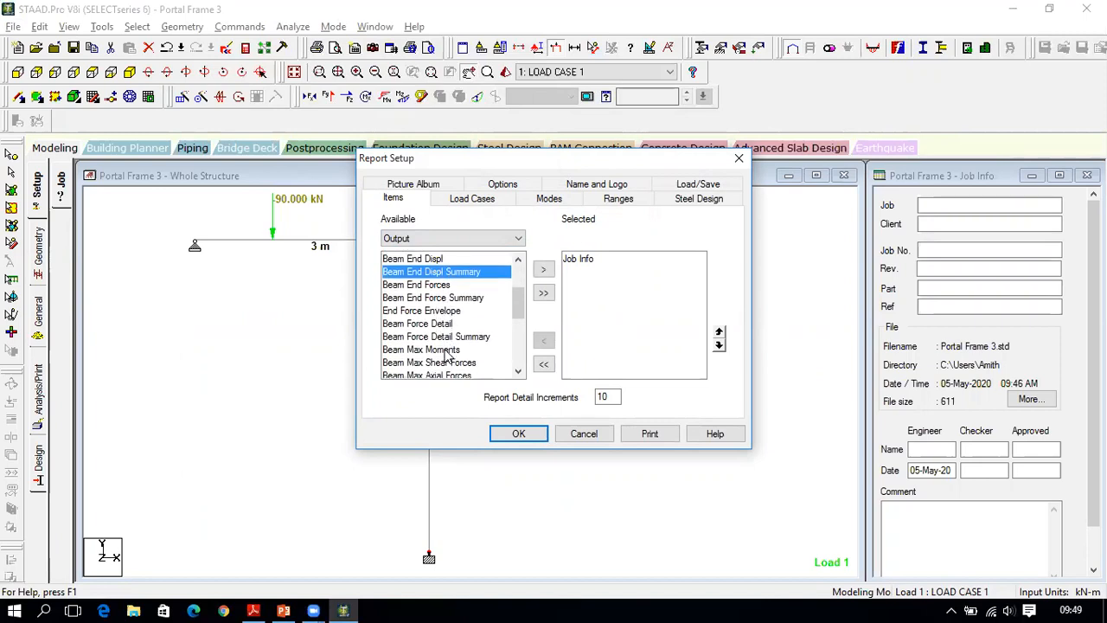
{"action": "left_click", "coordinate": [448, 350]}
{"action": "left_click", "coordinate": [457, 364], "text": "ctrl"}
{"action": "scroll", "coordinate": [459, 364], "scroll_direction": "down", "scroll_amount": 2}
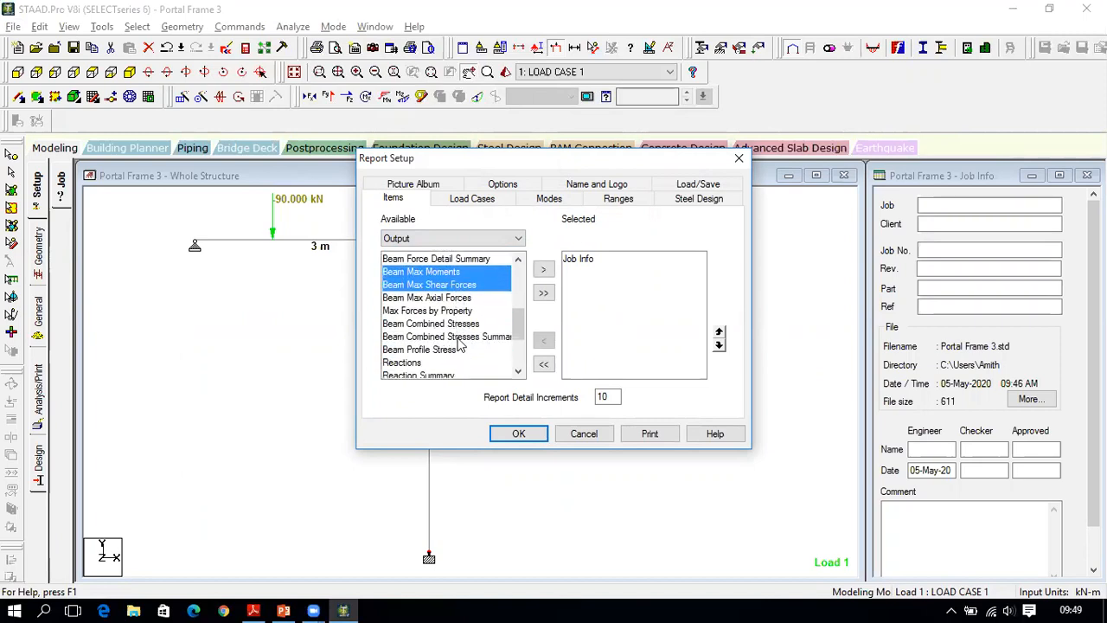
{"action": "scroll", "coordinate": [459, 344], "scroll_direction": "down", "scroll_amount": 1}
{"action": "left_click", "coordinate": [402, 325]}
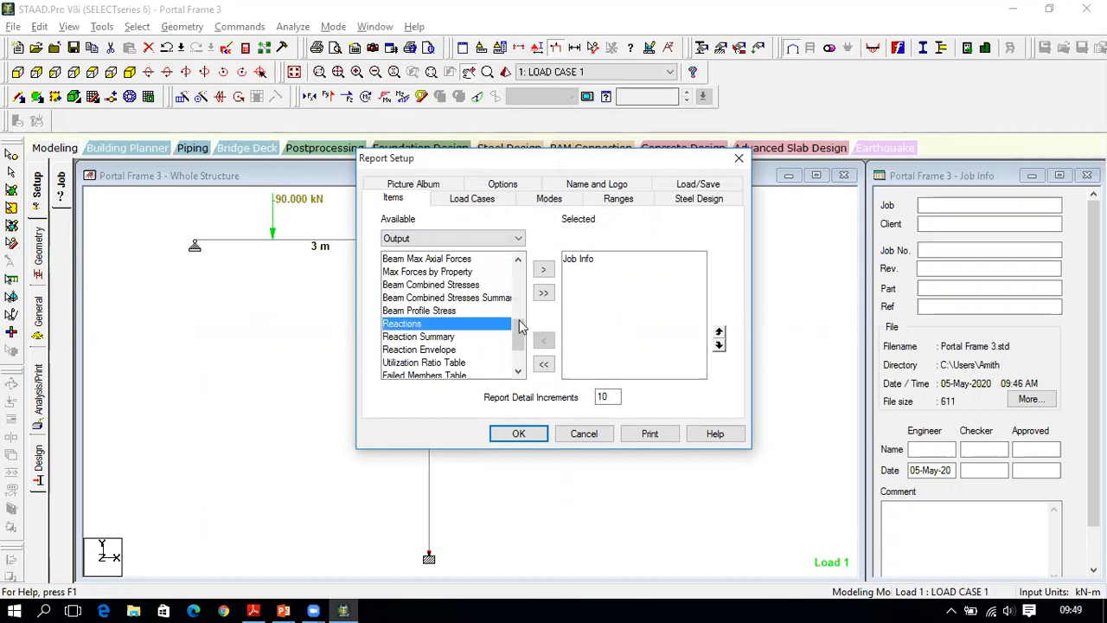
{"action": "left_click", "coordinate": [598, 436]}
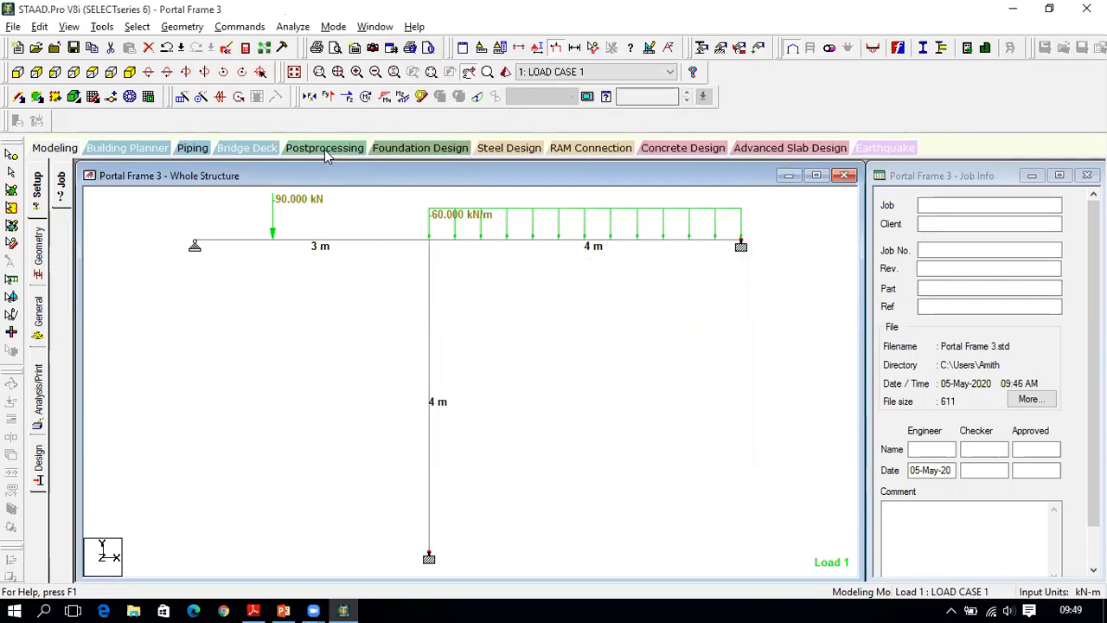
Step: Display the support reactions of the whole structure in postprocessing and maximize the structure view
{"action": "left_click", "coordinate": [326, 148]}
{"action": "left_click", "coordinate": [62, 305]}
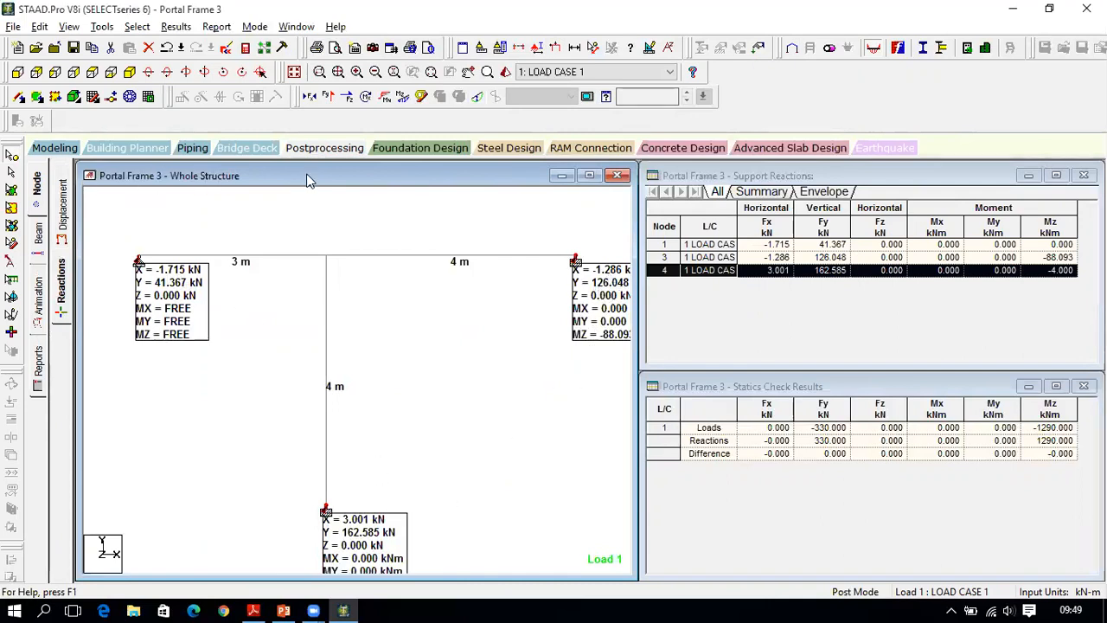
{"action": "left_click", "coordinate": [589, 175]}
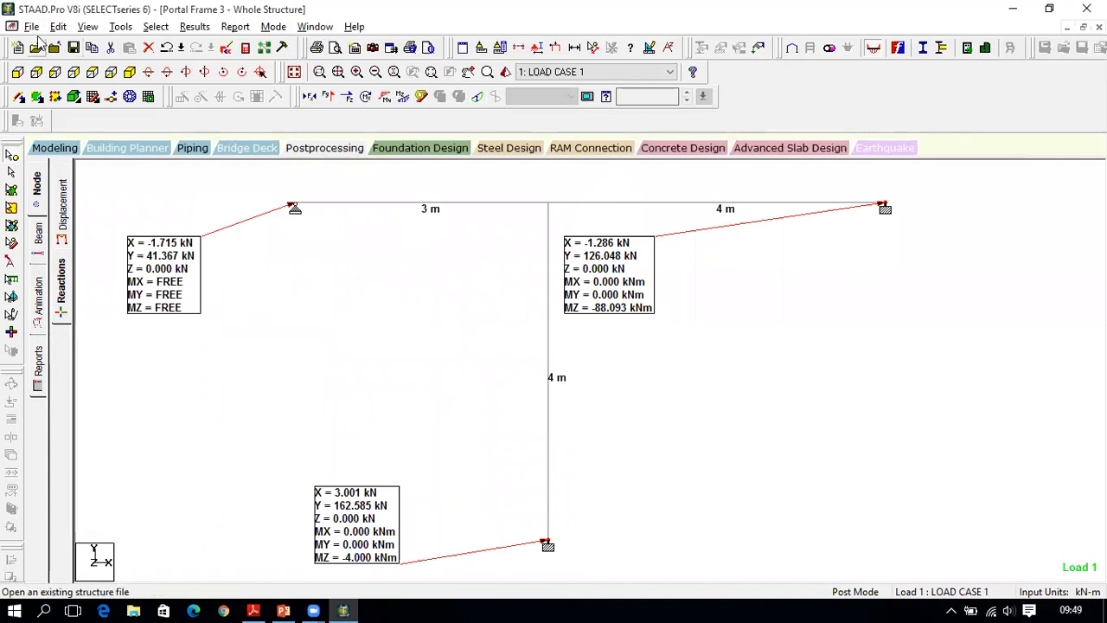
Step: Add a picture of the support reactions to the album with the ID "Picture 5 reaction" and the default caption
{"action": "left_click", "coordinate": [58, 26]}
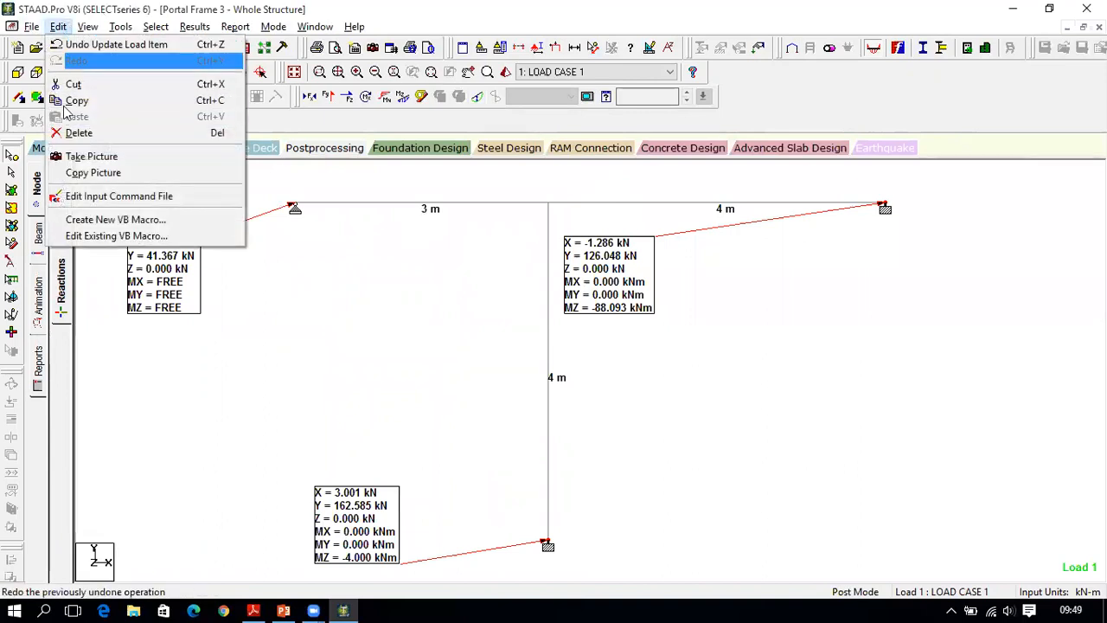
{"action": "left_click", "coordinate": [91, 155]}
{"action": "left_click", "coordinate": [508, 278]}
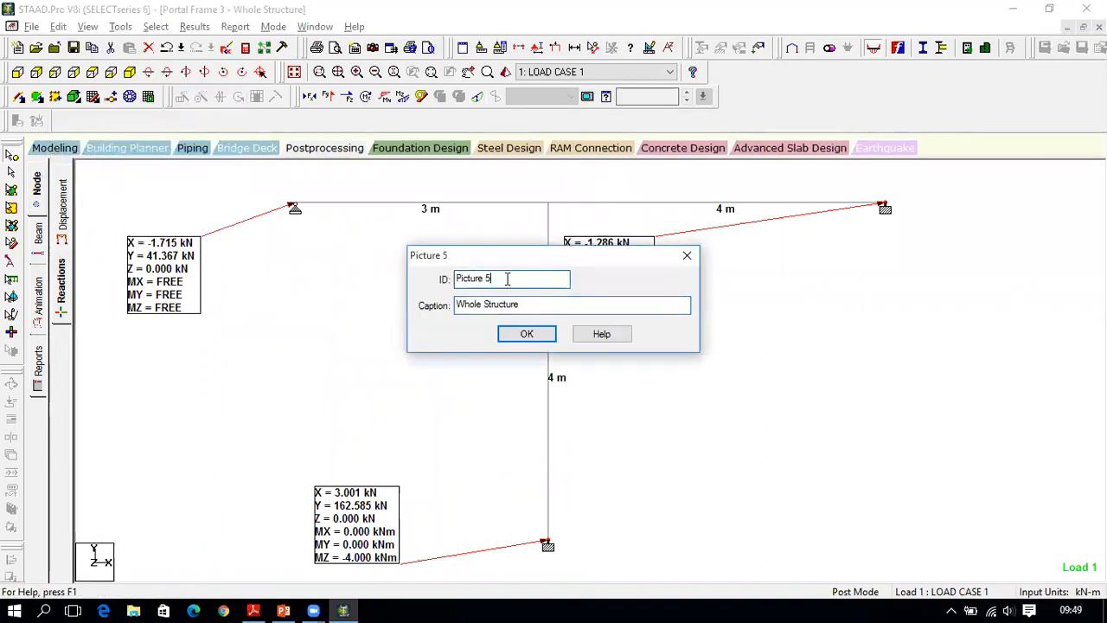
{"action": "type", "text": "reaction"}
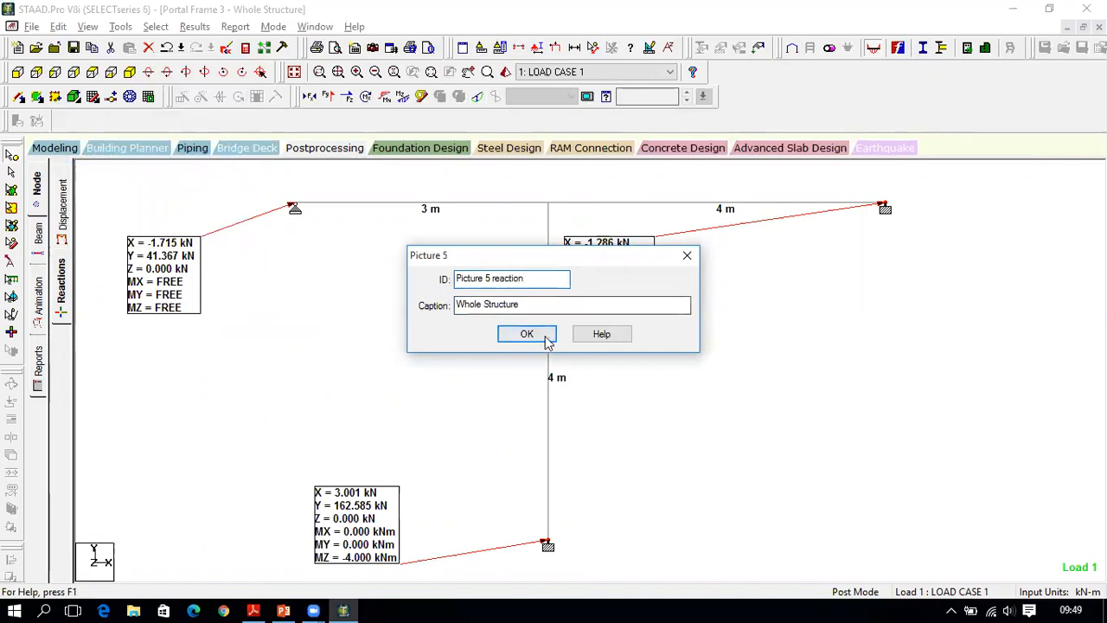
{"action": "left_click", "coordinate": [527, 334]}
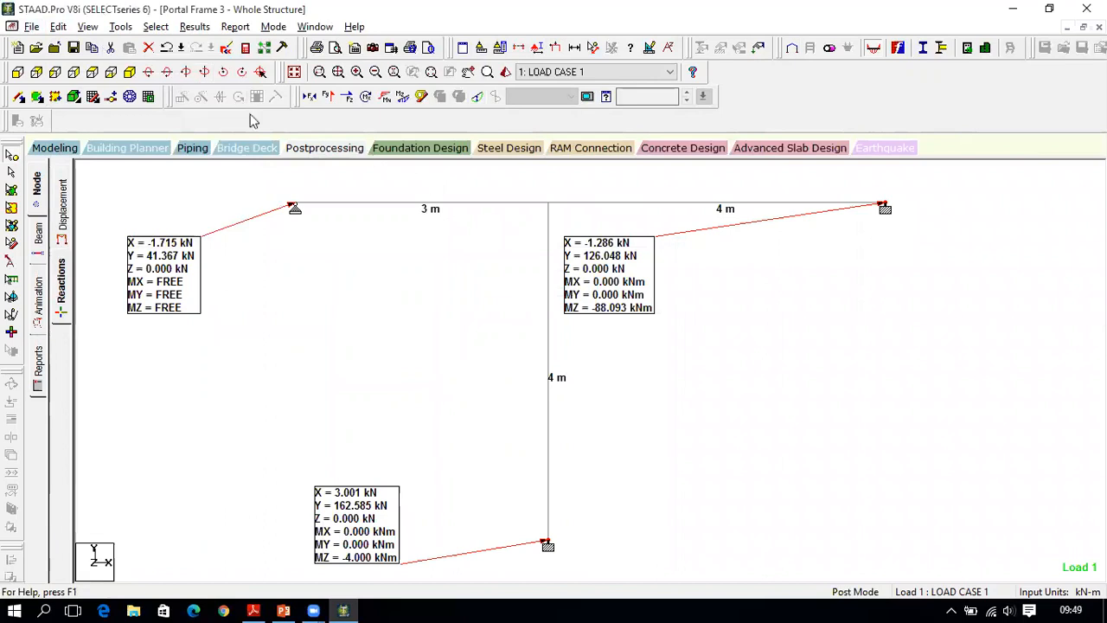
Step: Open the report setup and list the available output items
{"action": "left_click", "coordinate": [35, 27]}
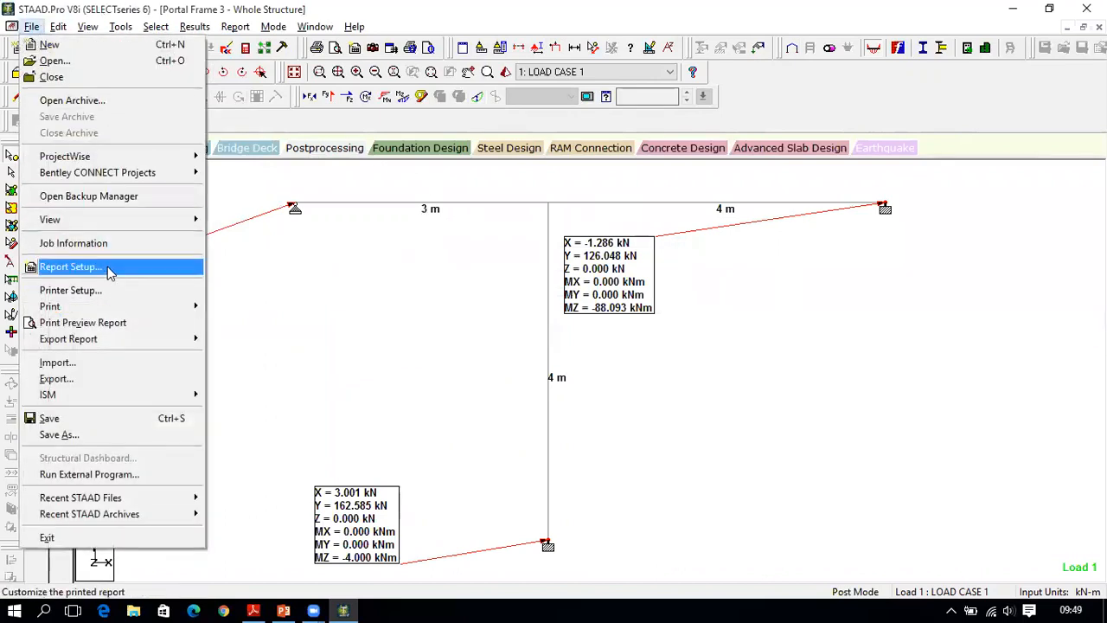
{"action": "left_click", "coordinate": [110, 272]}
{"action": "left_click", "coordinate": [447, 238]}
{"action": "left_click", "coordinate": [448, 258]}
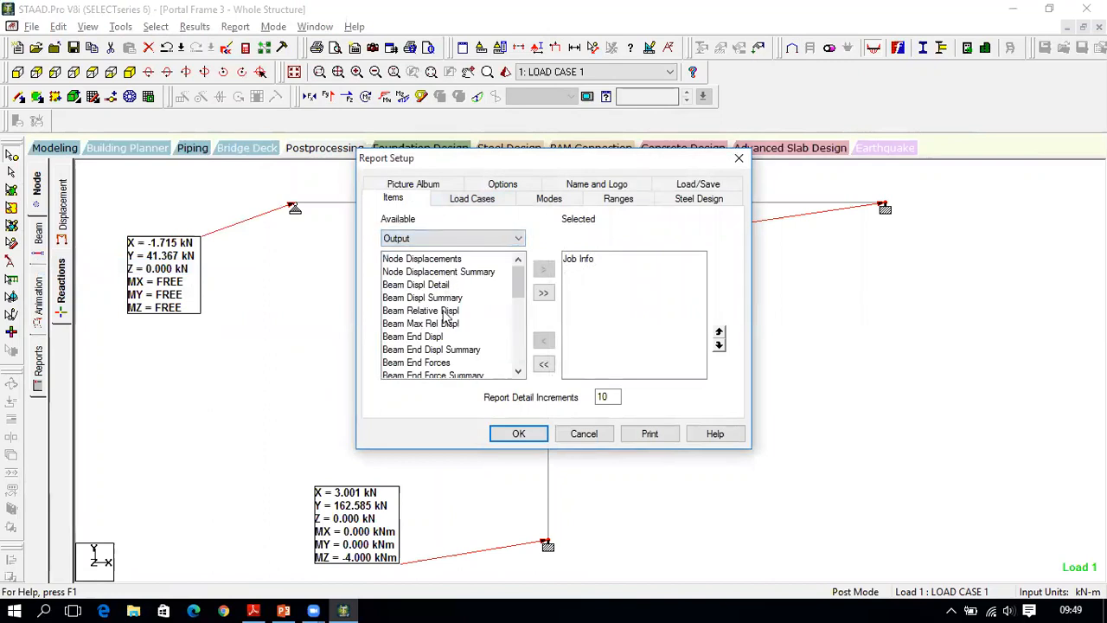
{"action": "left_click", "coordinate": [444, 339]}
{"action": "scroll", "coordinate": [443, 320], "scroll_direction": "down", "scroll_amount": 2}
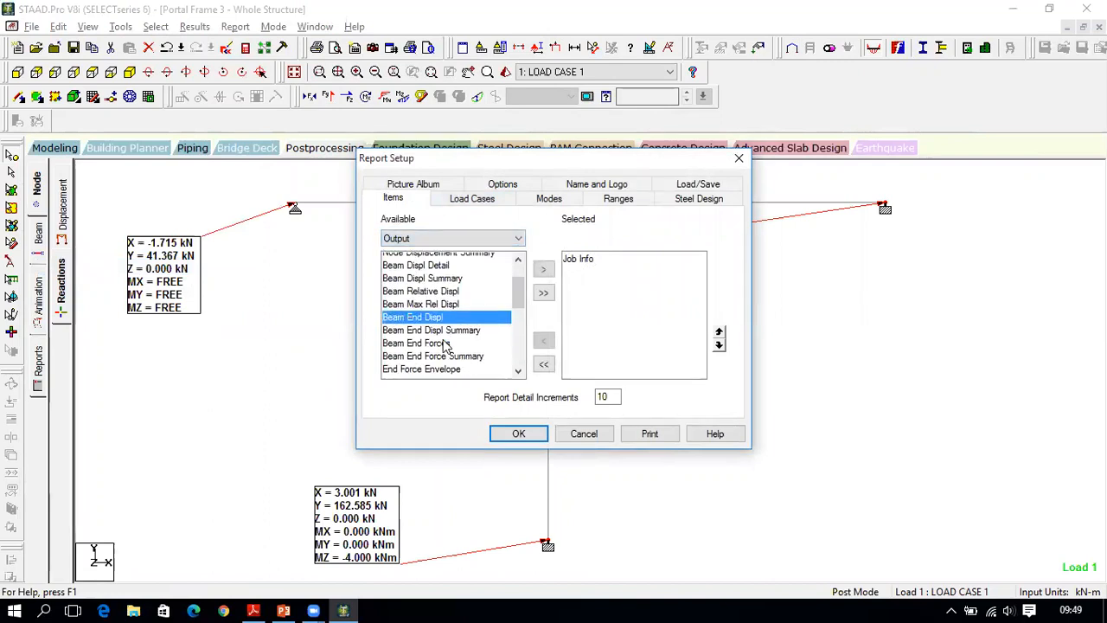
{"action": "left_click", "coordinate": [451, 350]}
{"action": "left_click", "coordinate": [457, 362], "text": "shift"}
{"action": "scroll", "coordinate": [460, 365], "scroll_direction": "down", "scroll_amount": 1}
{"action": "scroll", "coordinate": [451, 355], "scroll_direction": "down", "scroll_amount": 2}
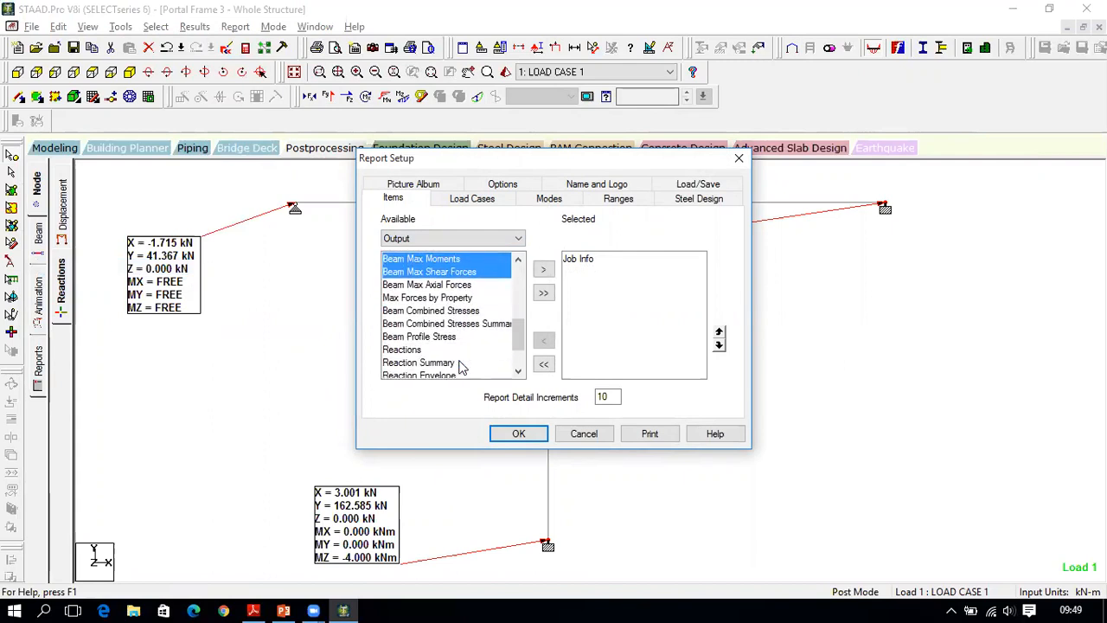
{"action": "left_click", "coordinate": [437, 324], "text": "ctrl"}
{"action": "scroll", "coordinate": [443, 325], "scroll_direction": "up", "scroll_amount": 3}
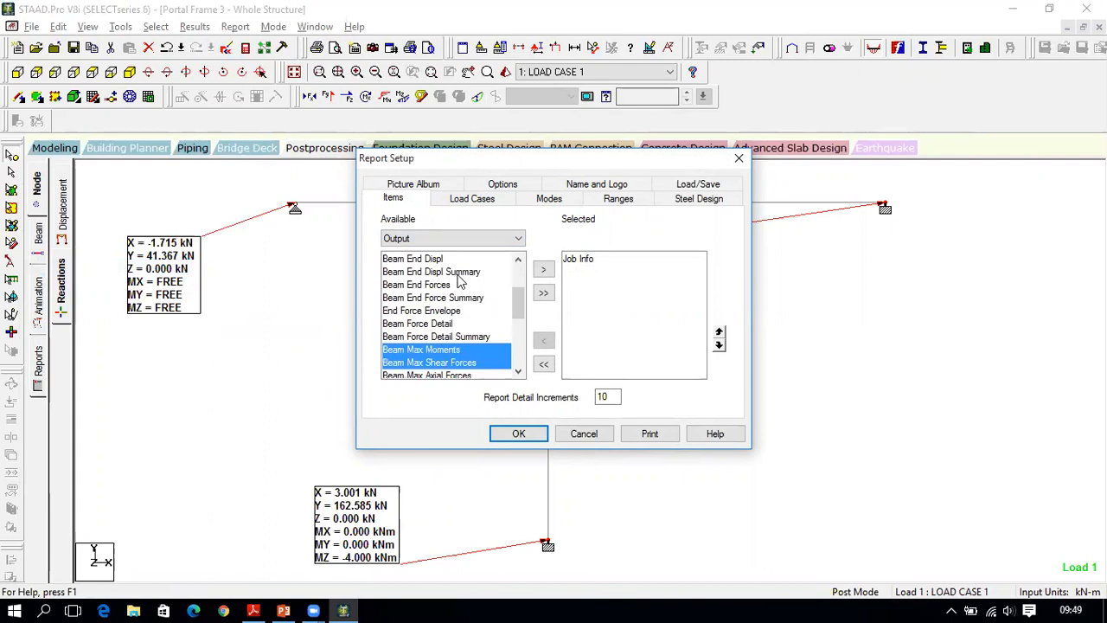
{"action": "left_click", "coordinate": [446, 259], "text": "ctrl"}
{"action": "scroll", "coordinate": [467, 298], "scroll_direction": "up", "scroll_amount": 2}
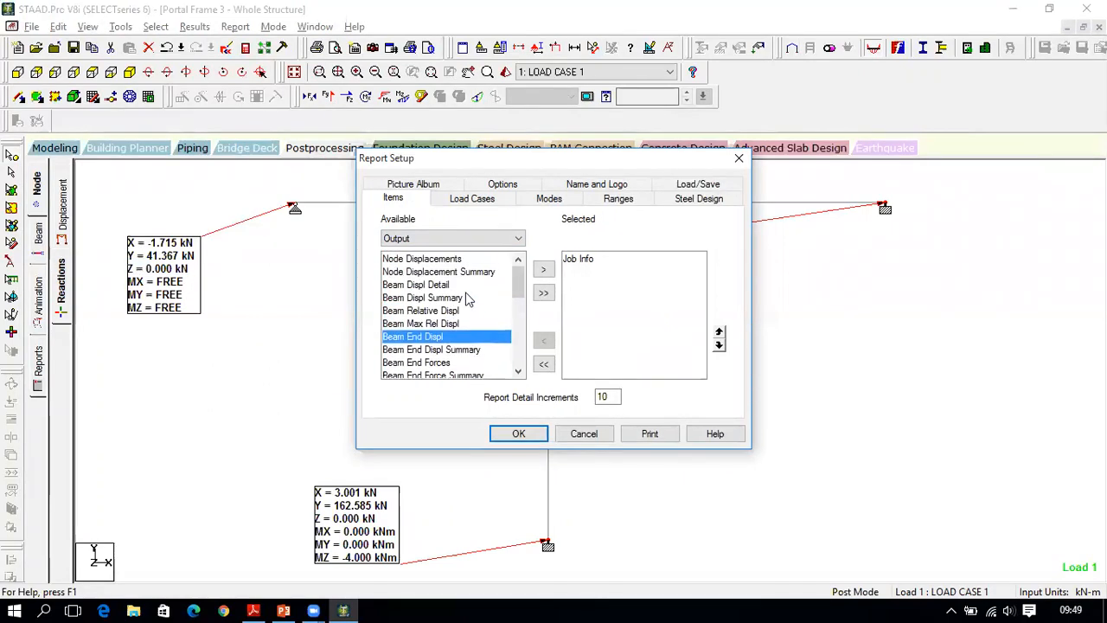
{"action": "scroll", "coordinate": [526, 374], "scroll_direction": "down", "scroll_amount": 1}
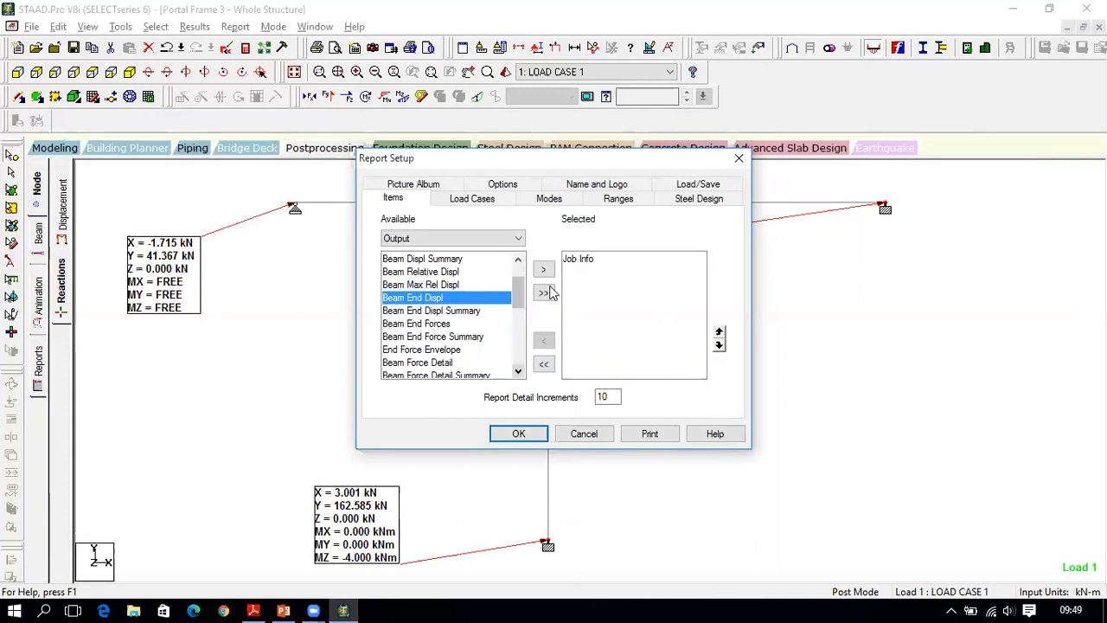
{"action": "scroll", "coordinate": [512, 338], "scroll_direction": "down", "scroll_amount": 1}
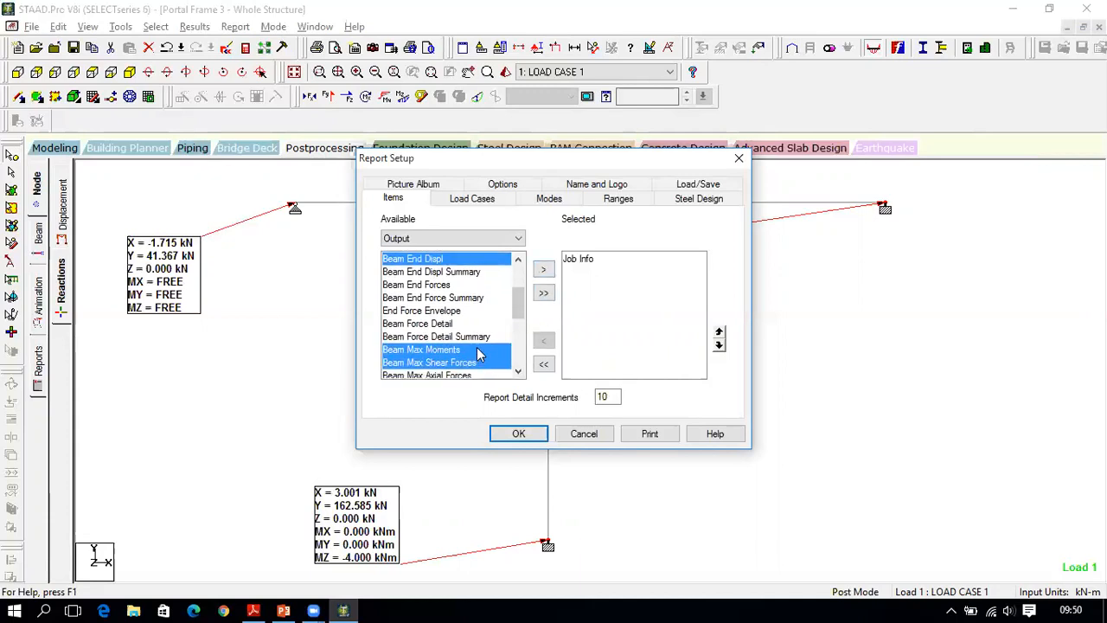
Step: Add Beam Max Moments and Beam Max Shear Forces to the selected report items
{"action": "left_click", "coordinate": [481, 351]}
{"action": "left_click", "coordinate": [543, 269]}
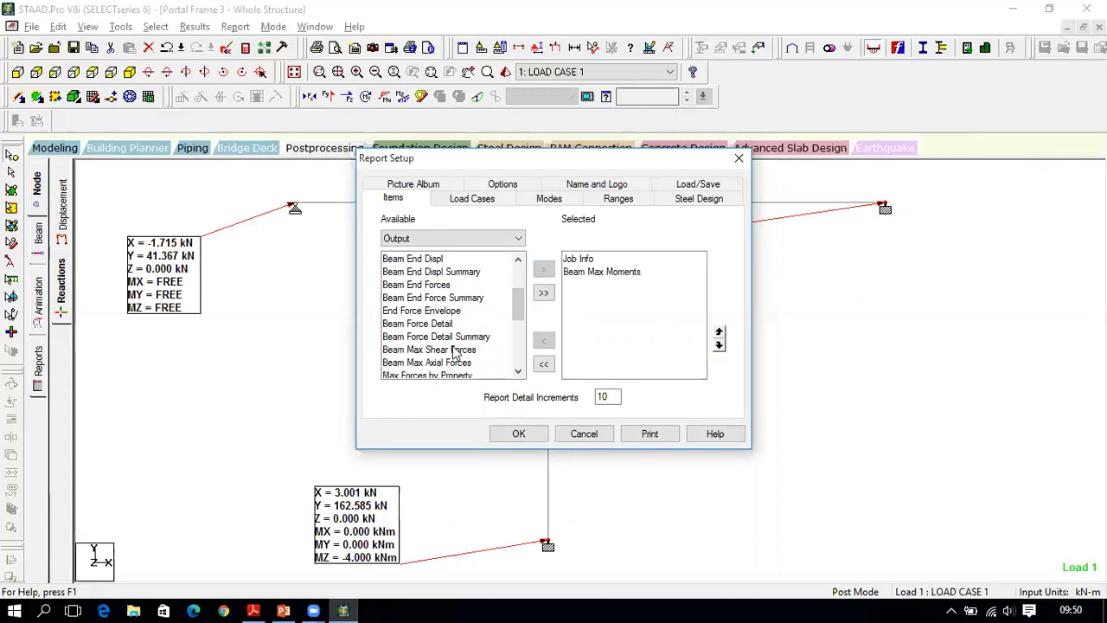
{"action": "left_click", "coordinate": [455, 351]}
{"action": "left_click", "coordinate": [543, 269]}
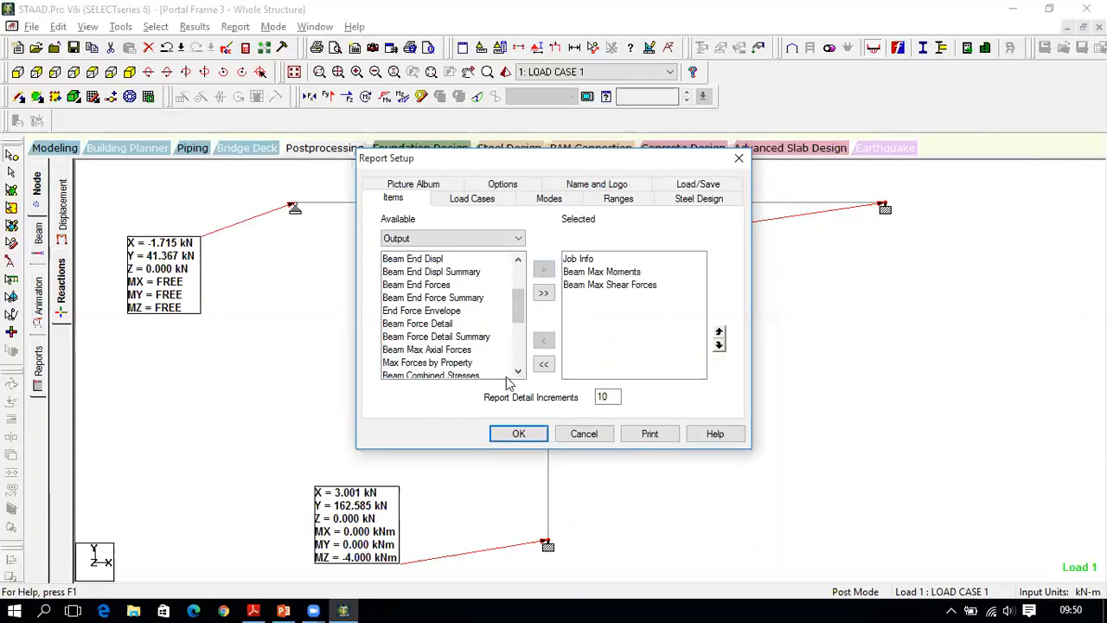
{"action": "left_click", "coordinate": [588, 288]}
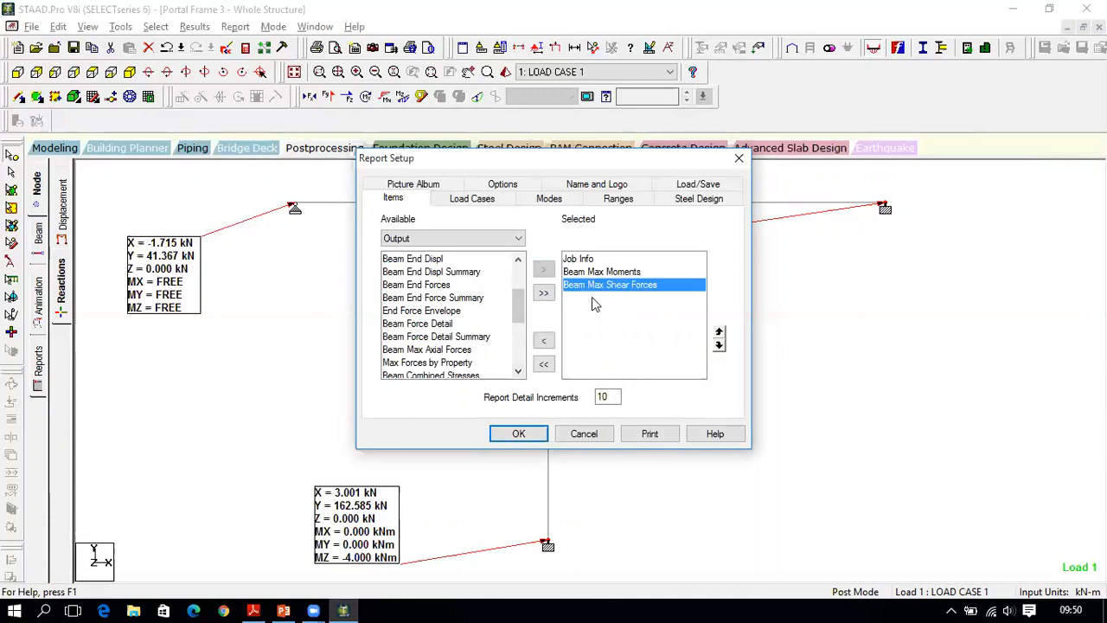
{"action": "left_click", "coordinate": [719, 333]}
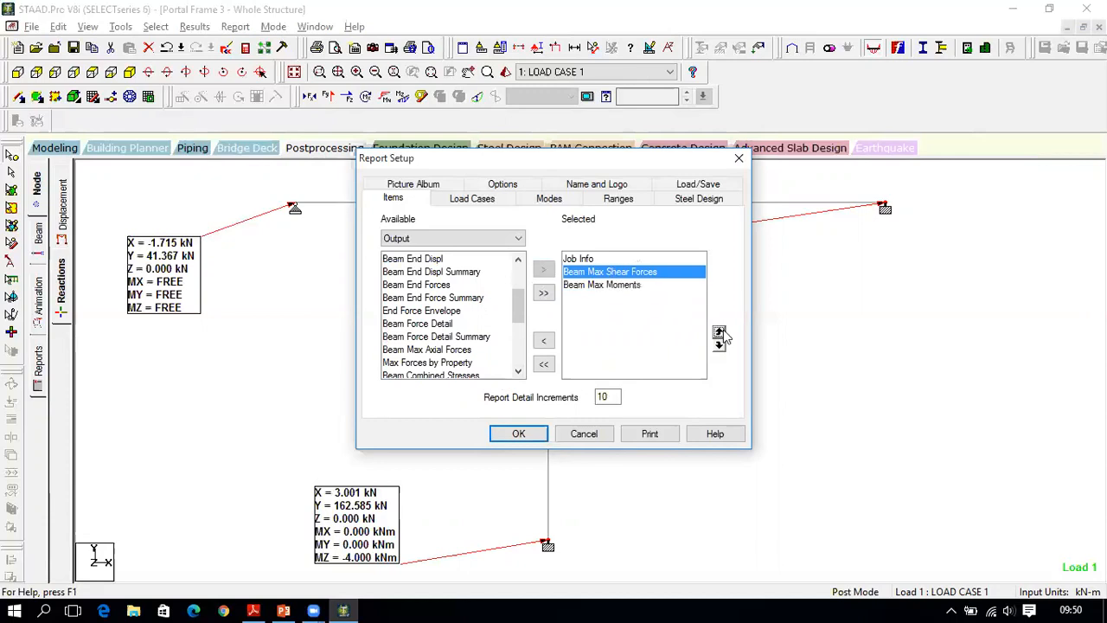
{"action": "left_click", "coordinate": [719, 345]}
Step: Add Beam End Displ and Reactions from the output items to the report
{"action": "scroll", "coordinate": [460, 310], "scroll_direction": "up", "scroll_amount": 2}
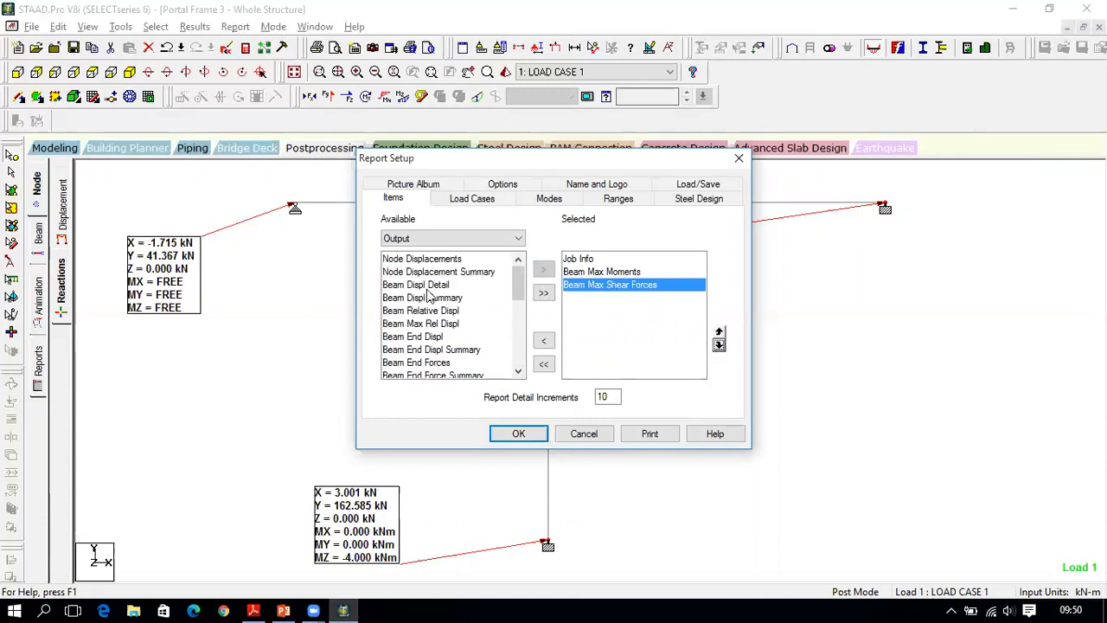
{"action": "left_click", "coordinate": [442, 337]}
{"action": "left_click", "coordinate": [544, 269]}
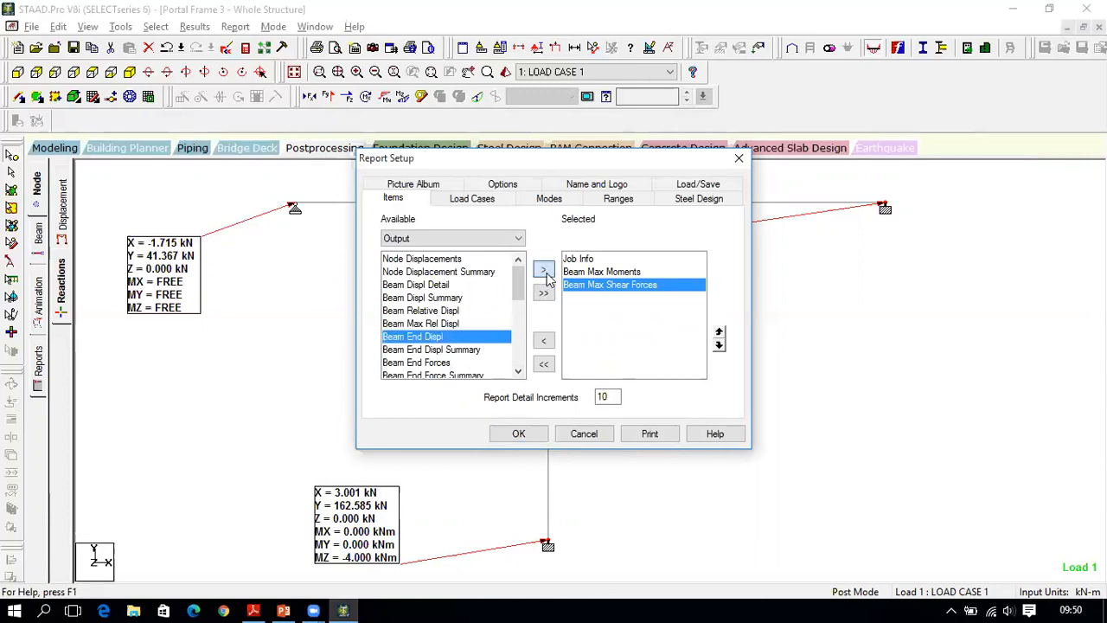
{"action": "left_click", "coordinate": [458, 351]}
{"action": "scroll", "coordinate": [460, 363], "scroll_direction": "down", "scroll_amount": 2}
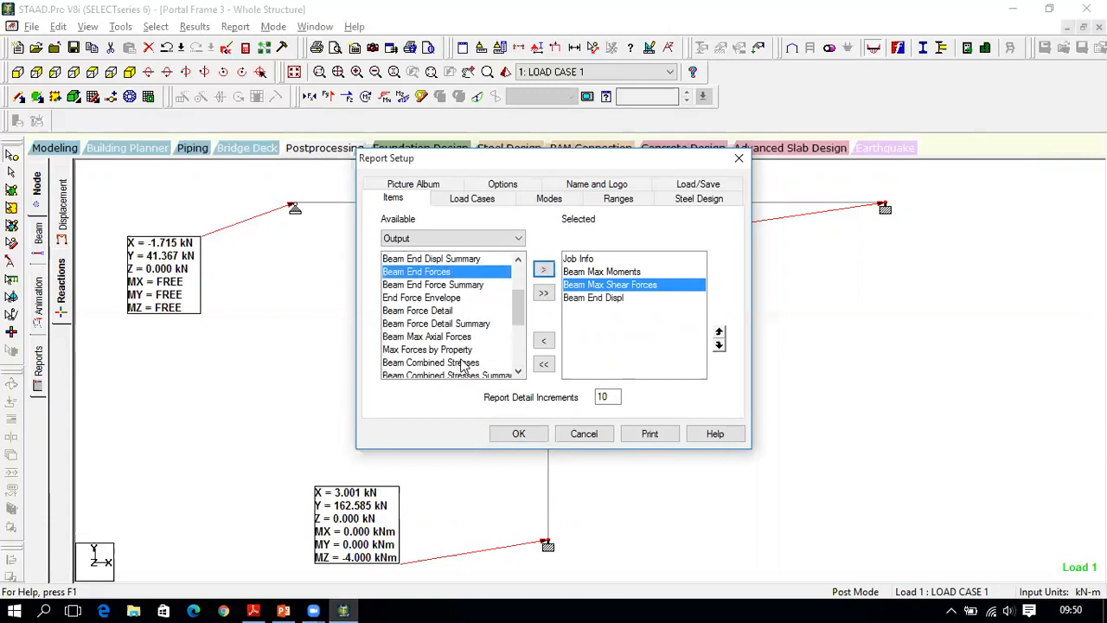
{"action": "scroll", "coordinate": [462, 292], "scroll_direction": "down", "scroll_amount": 2}
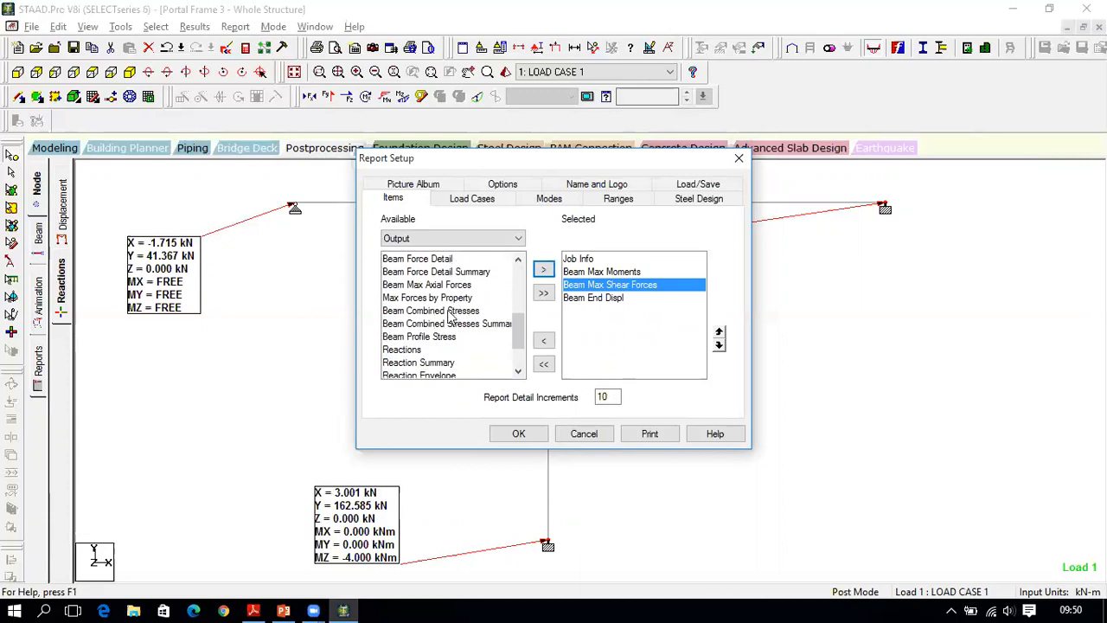
{"action": "left_click", "coordinate": [441, 324]}
{"action": "left_click", "coordinate": [544, 269]}
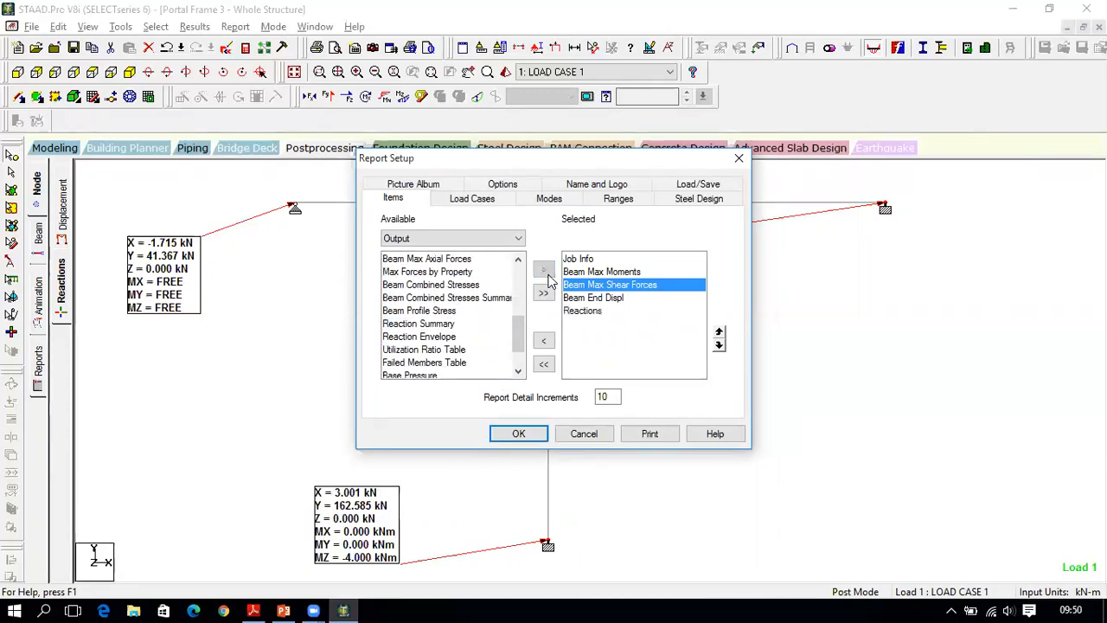
Step: Add Picture 4, followed by Pictures 1, 2, 3 and Picture 5 reaction, to the selected report items
{"action": "left_click", "coordinate": [460, 240]}
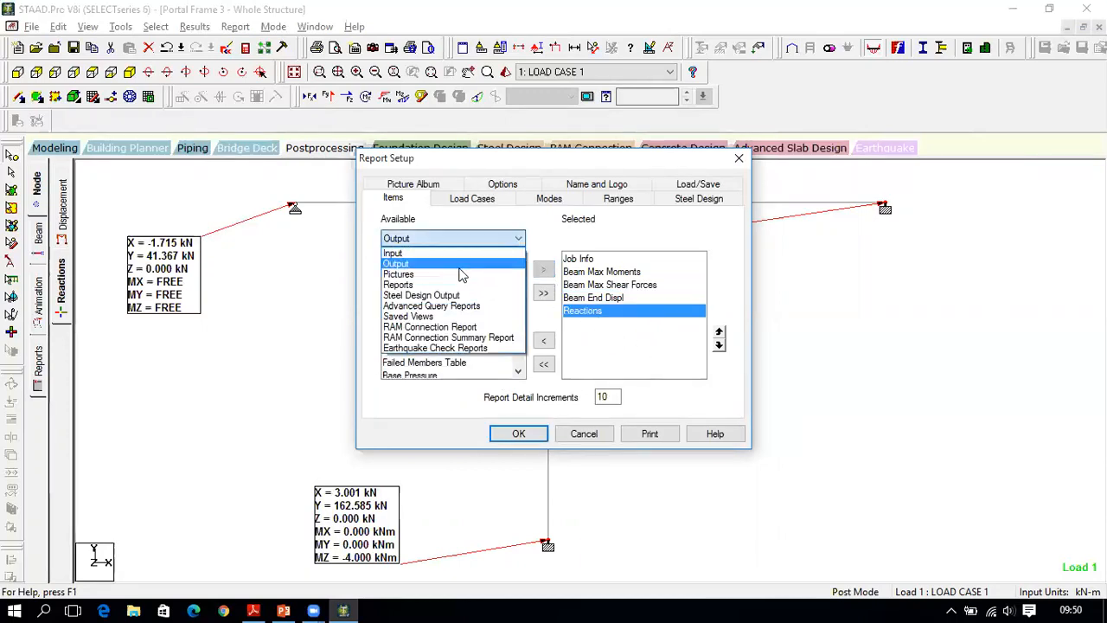
{"action": "left_click", "coordinate": [474, 274]}
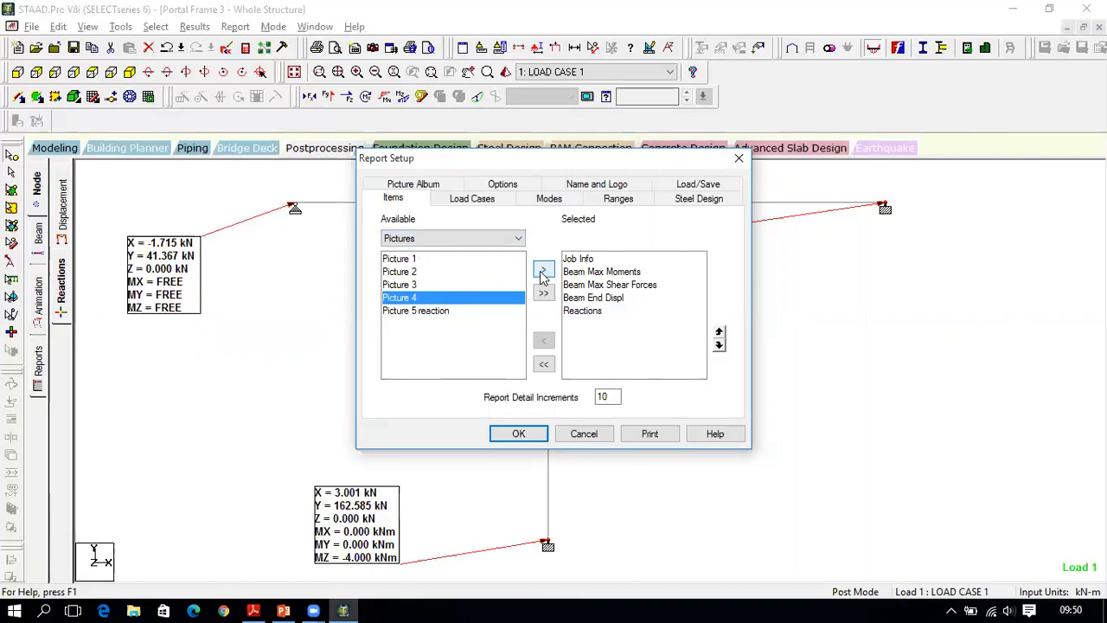
{"action": "left_click", "coordinate": [543, 273]}
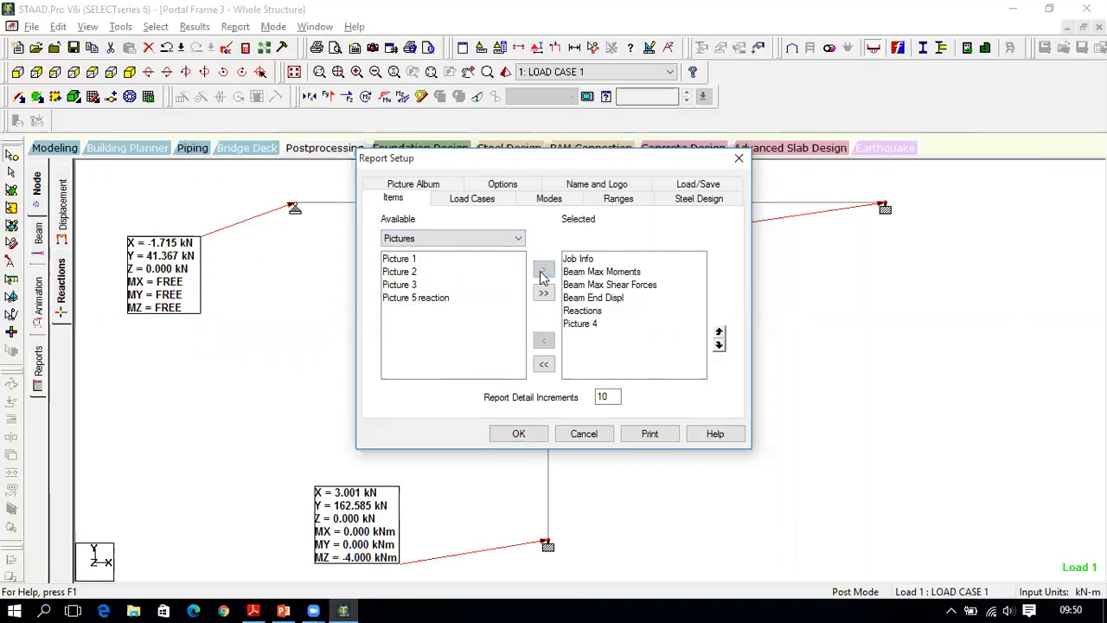
{"action": "left_click", "coordinate": [418, 260]}
{"action": "left_click", "coordinate": [425, 273], "text": "shift"}
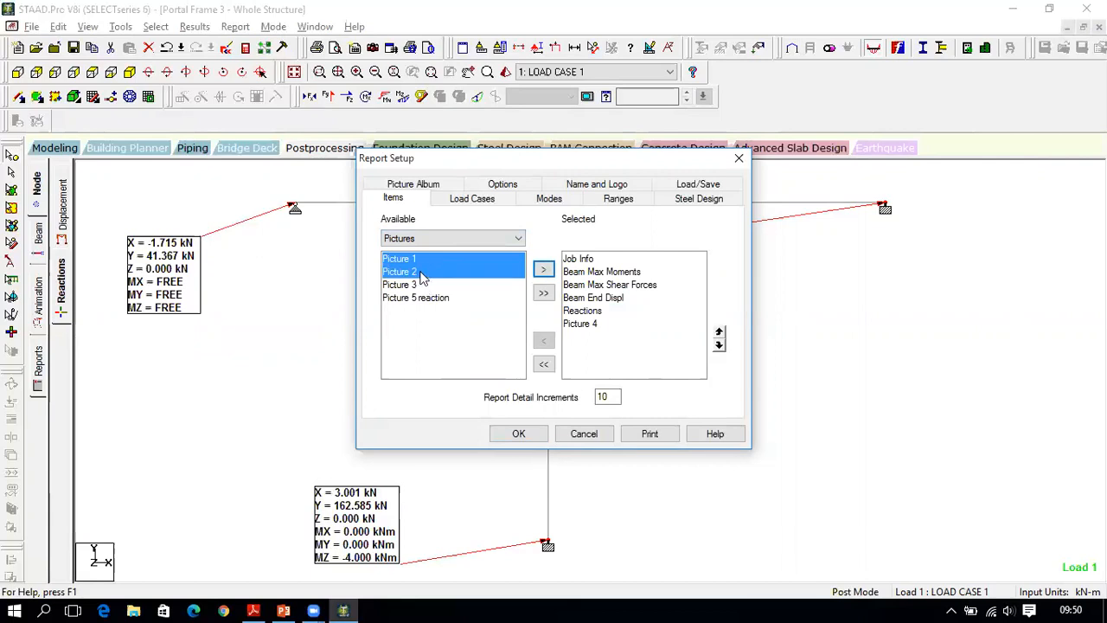
{"action": "left_click", "coordinate": [422, 286], "text": "shift"}
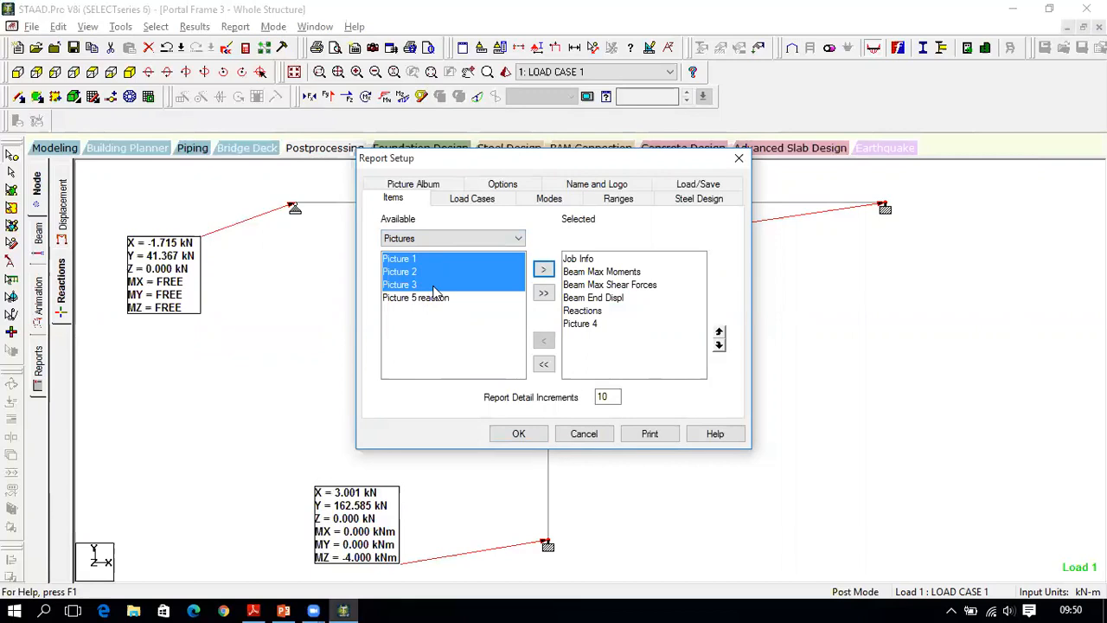
{"action": "left_click", "coordinate": [435, 298], "text": "shift"}
{"action": "left_click", "coordinate": [544, 269]}
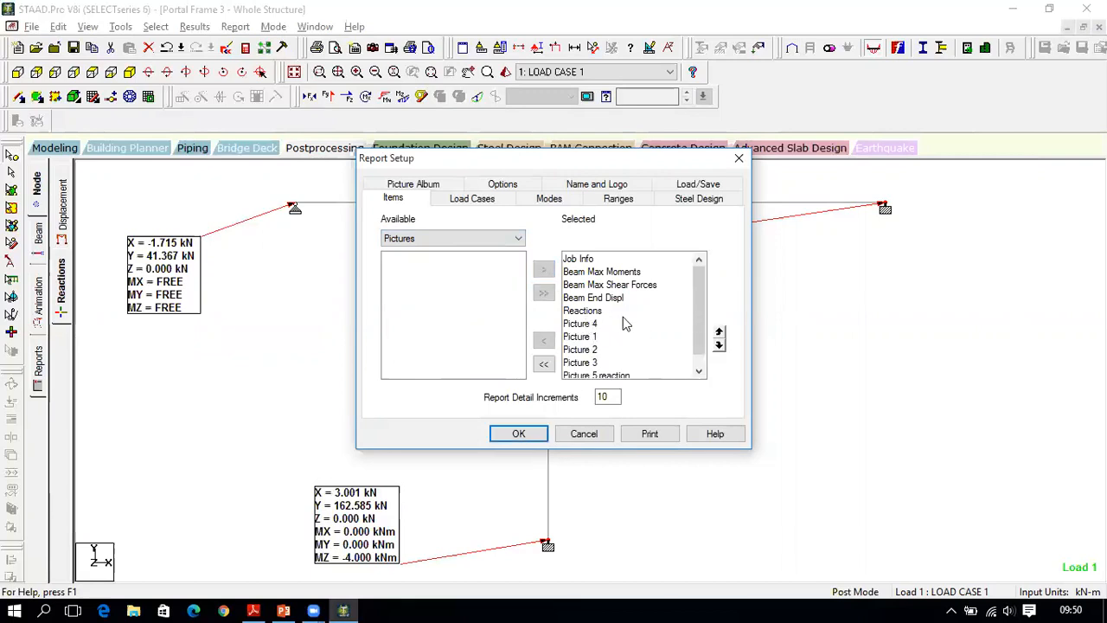
Step: Move Picture 4 up the report order so it sits directly below Job Info
{"action": "left_click", "coordinate": [594, 325]}
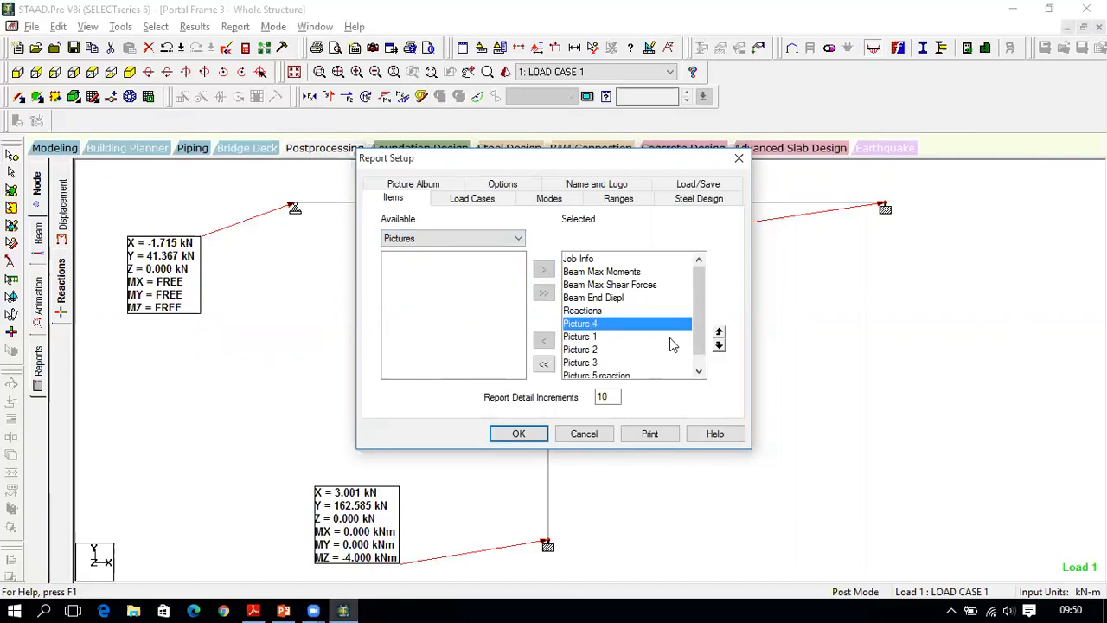
{"action": "left_click", "coordinate": [720, 334]}
{"action": "left_click", "coordinate": [720, 334]}
{"action": "left_click", "coordinate": [720, 334]}
{"action": "left_click", "coordinate": [719, 334]}
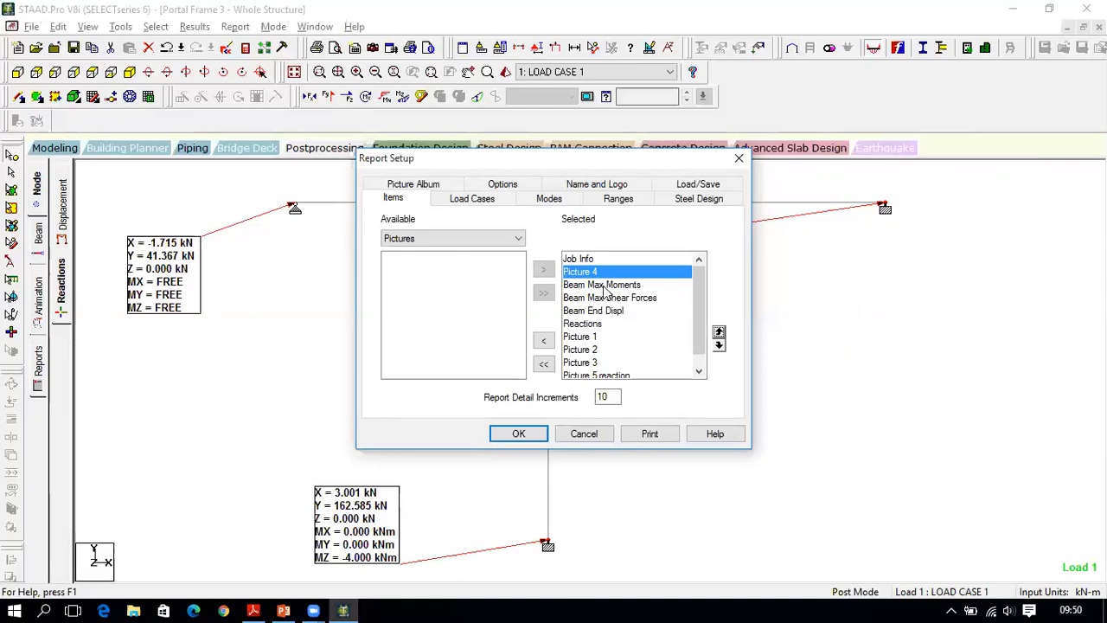
Step: Move Picture 1 up the report order so it directly follows Beam Max Moments
{"action": "left_click", "coordinate": [605, 285]}
{"action": "left_click", "coordinate": [597, 336]}
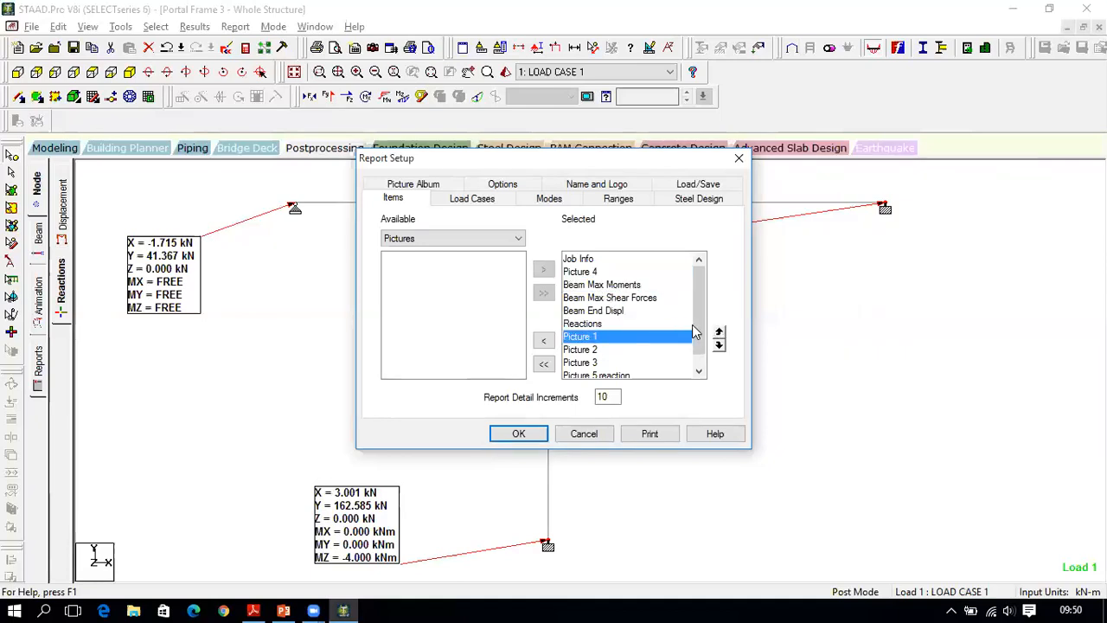
{"action": "left_click", "coordinate": [719, 332]}
{"action": "left_click", "coordinate": [719, 332]}
{"action": "left_click", "coordinate": [719, 332]}
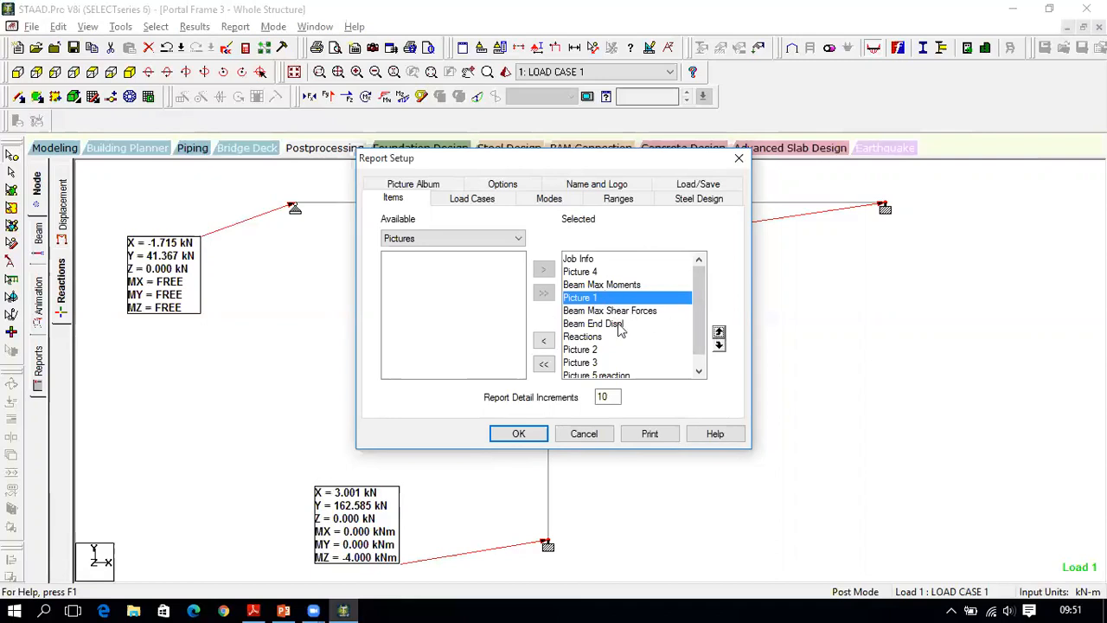
Step: Move Picture 2 up the report order so it directly follows Beam Max Shear Forces
{"action": "left_click", "coordinate": [614, 311]}
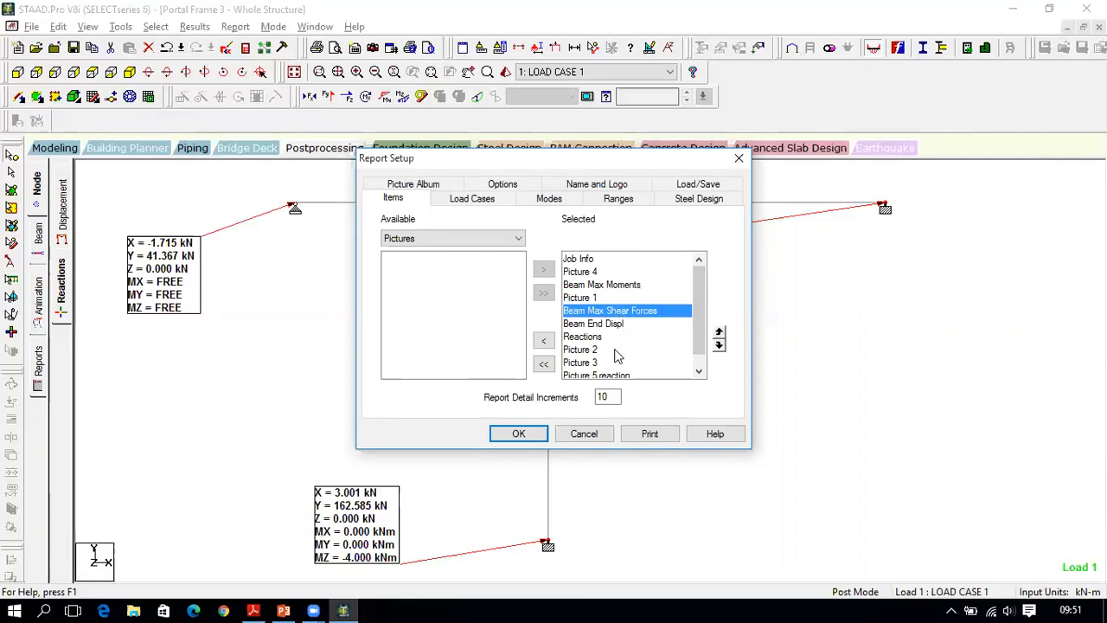
{"action": "left_click", "coordinate": [597, 350]}
{"action": "left_click", "coordinate": [719, 333]}
{"action": "left_click", "coordinate": [719, 333]}
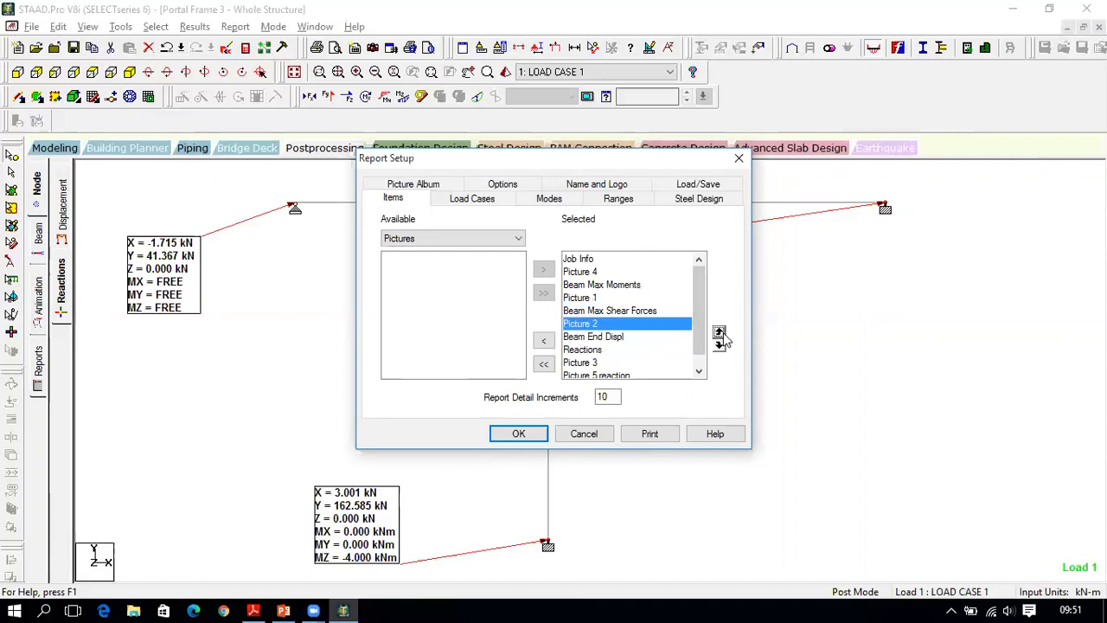
Step: Move Picture 3 up the report order so it directly follows Beam End Displ, and accept the report setup
{"action": "left_click", "coordinate": [608, 338]}
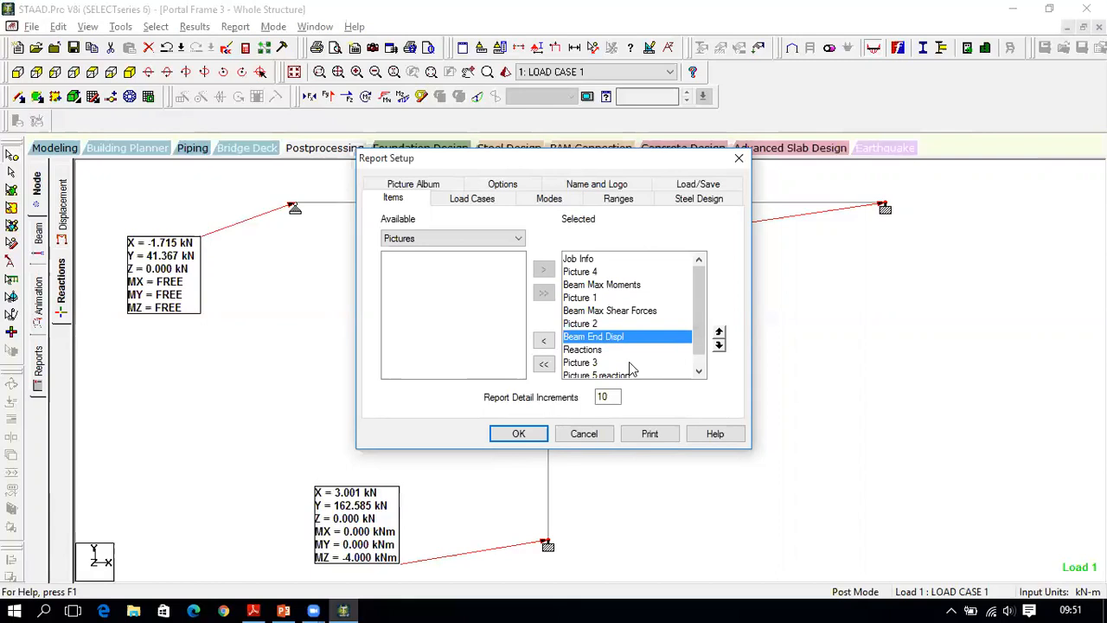
{"action": "left_click", "coordinate": [597, 362]}
{"action": "left_click", "coordinate": [719, 334]}
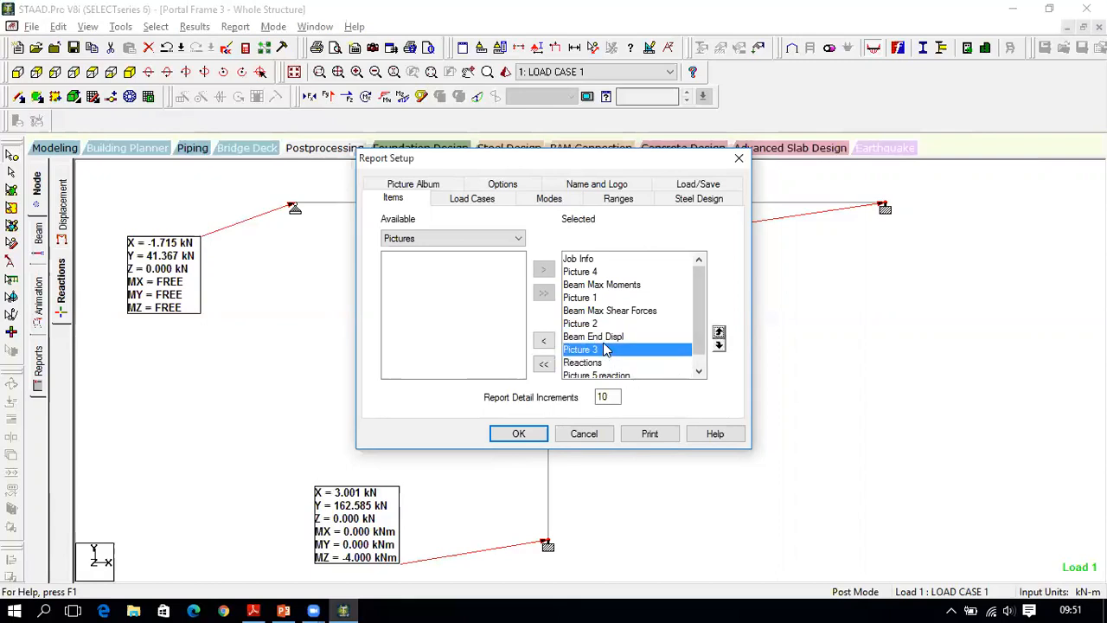
{"action": "mouse_move", "coordinate": [700, 319]}
{"action": "left_mouse_down"}
{"action": "mouse_move", "coordinate": [699, 339]}
{"action": "mouse_move", "coordinate": [695, 324]}
{"action": "left_mouse_up"}
{"action": "left_click", "coordinate": [637, 350]}
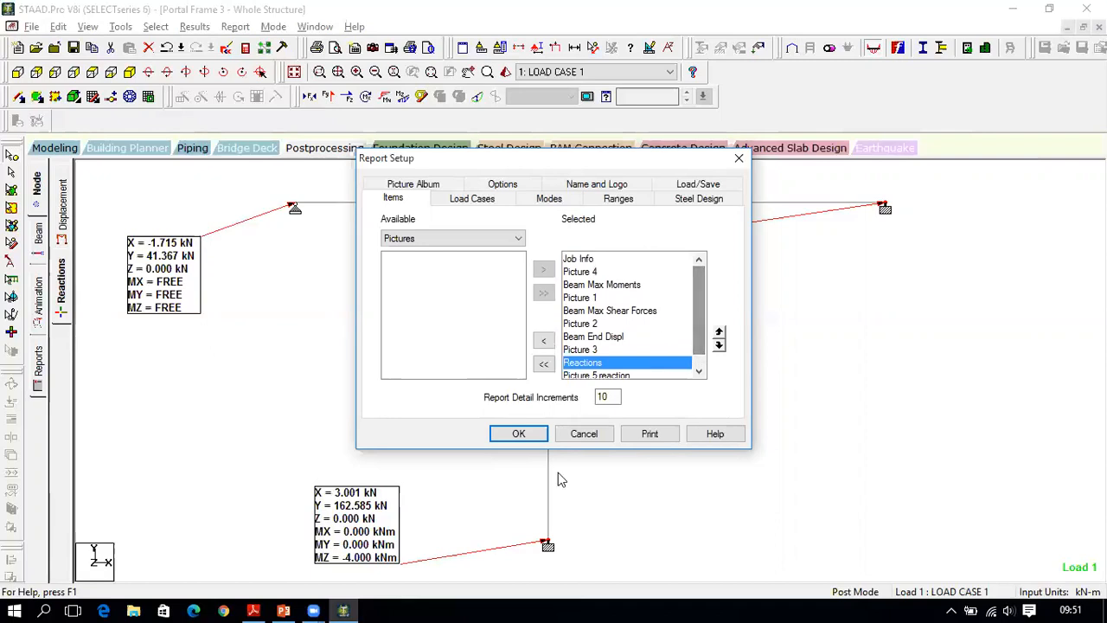
{"action": "left_click", "coordinate": [520, 435]}
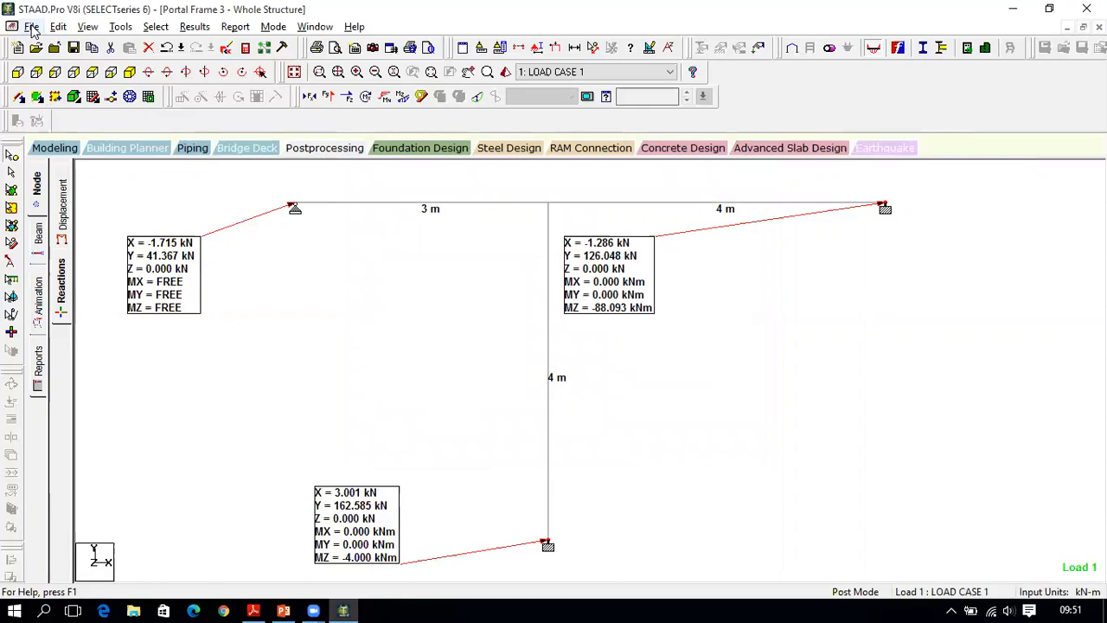
Step: Export the report as an MS Word file named Portal Frame 3 in the Staad Examples folder
{"action": "left_click", "coordinate": [32, 27]}
{"action": "mouse_move", "coordinate": [104, 339]}
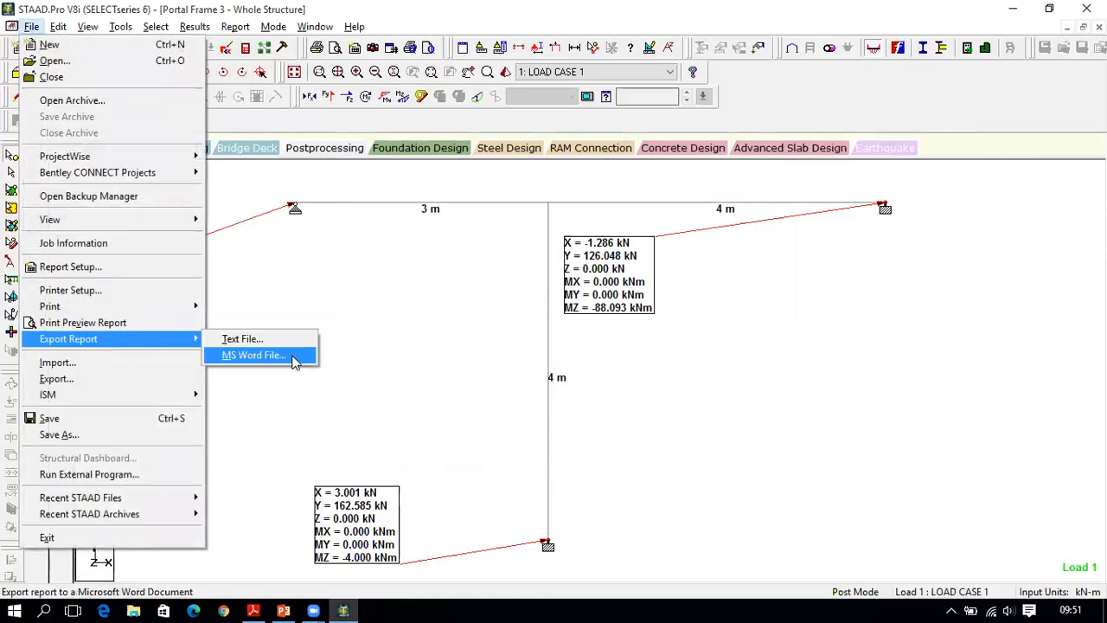
{"action": "left_click", "coordinate": [254, 355]}
{"action": "left_click", "coordinate": [679, 437]}
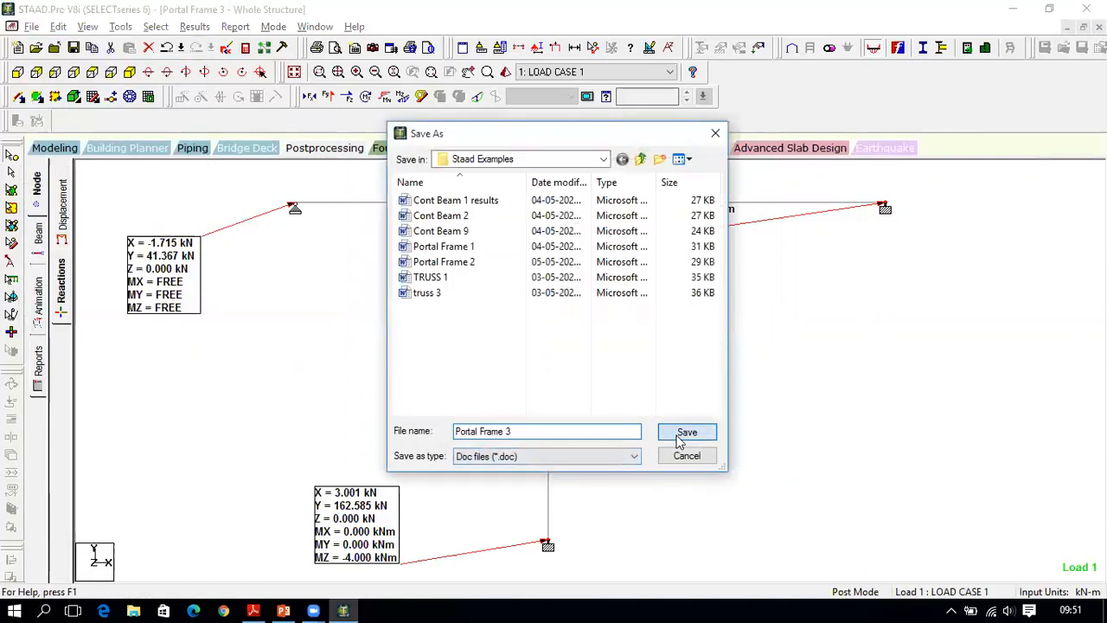
{"action": "left_click", "coordinate": [697, 457]}
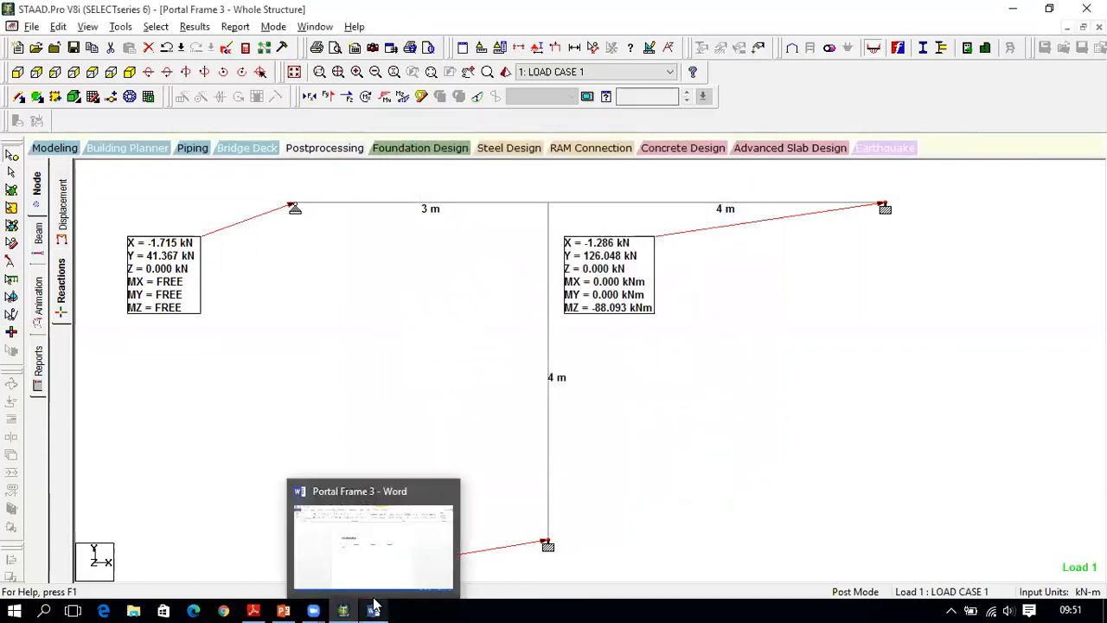
Step: Switch to the exported report in Word and enlarge the loads picture above Beam Maximum Moments in width and height
{"action": "left_click", "coordinate": [373, 605]}
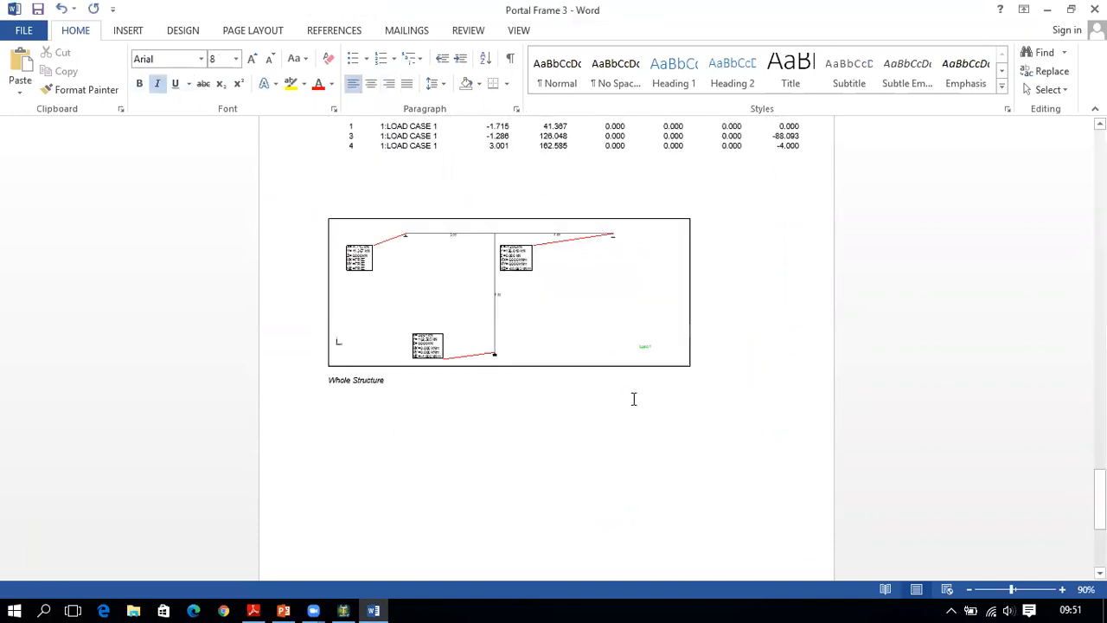
{"action": "scroll", "coordinate": [632, 395], "scroll_direction": "down", "scroll_amount": 3}
{"action": "scroll", "coordinate": [634, 395], "scroll_direction": "up", "scroll_amount": 3}
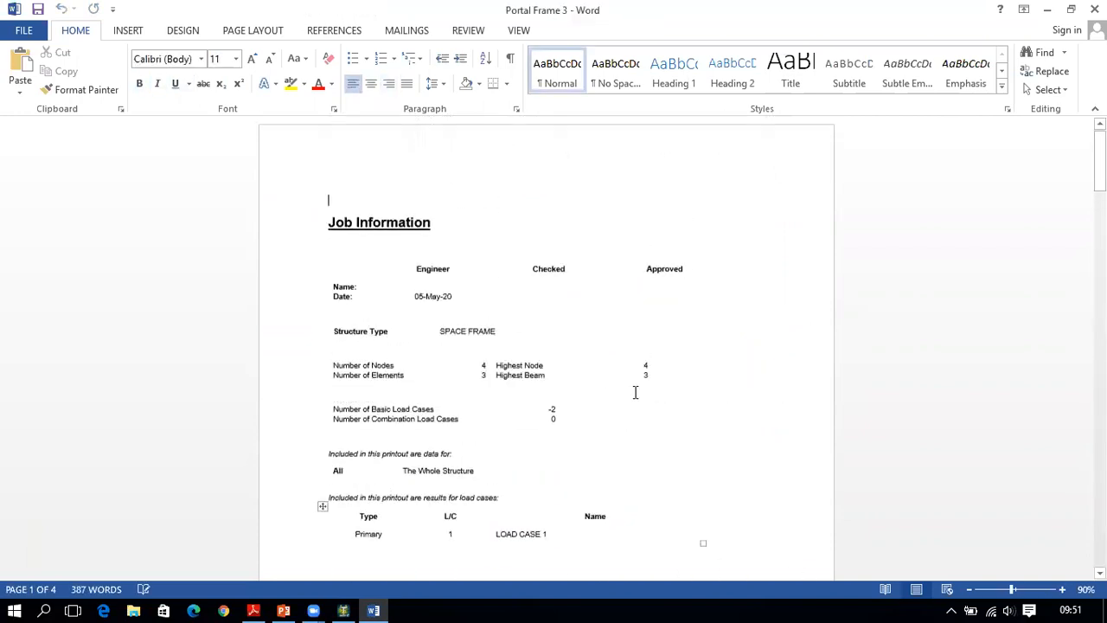
{"action": "scroll", "coordinate": [424, 334], "scroll_direction": "down", "scroll_amount": 4}
{"action": "scroll", "coordinate": [440, 316], "scroll_direction": "down", "scroll_amount": 3}
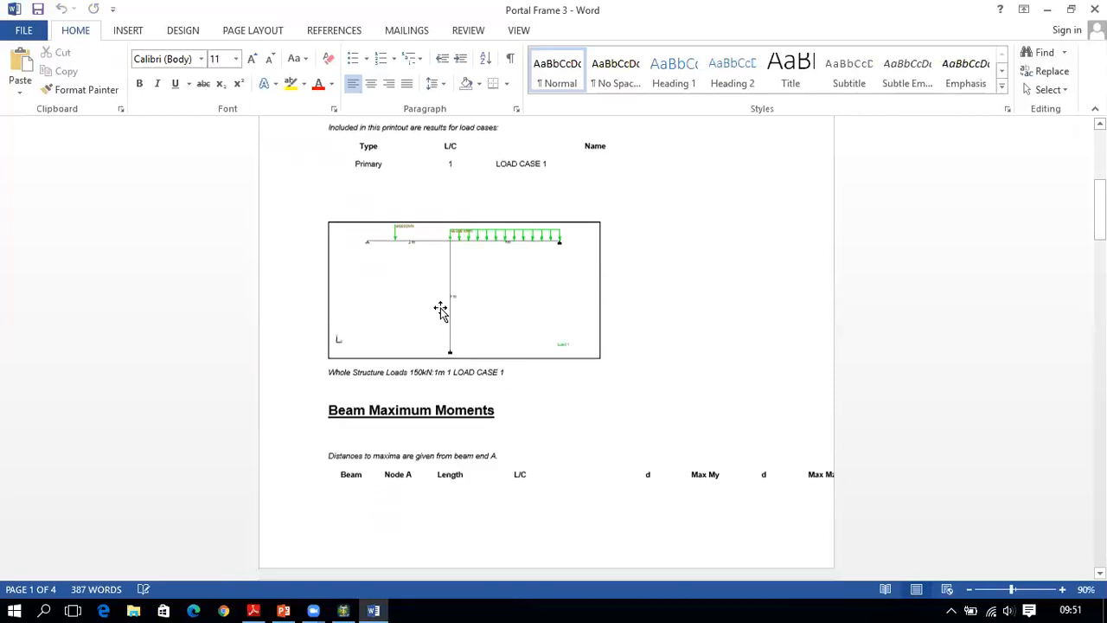
{"action": "left_click", "coordinate": [493, 289]}
{"action": "left_click_drag", "start_coordinate": [603, 290], "coordinate": [753, 291]}
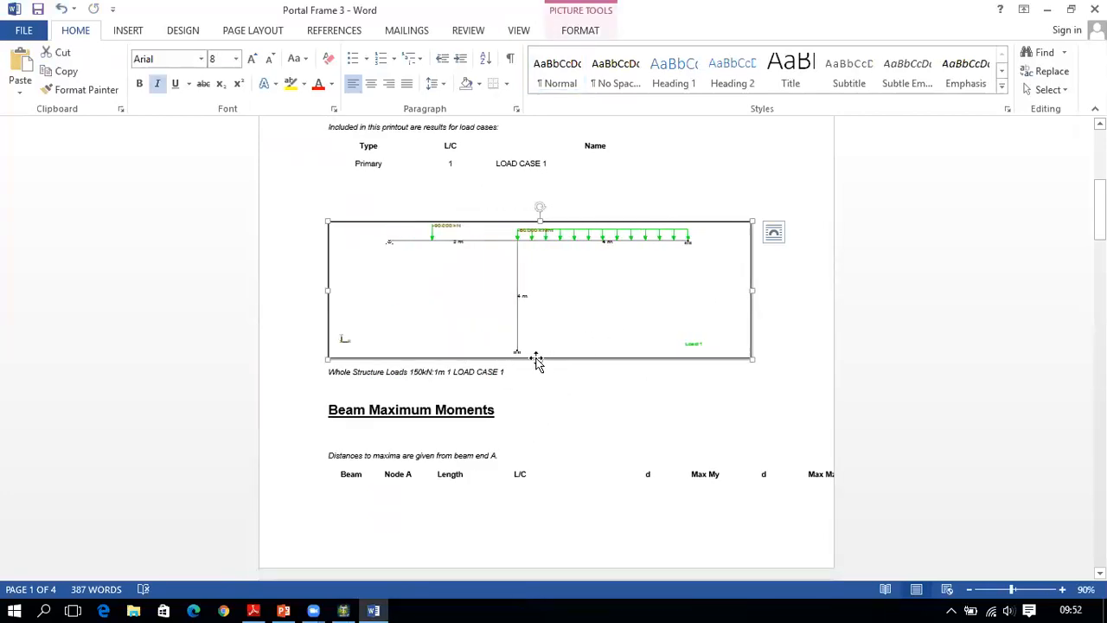
{"action": "left_click_drag", "start_coordinate": [540, 360], "coordinate": [534, 430]}
Step: Shrink the Beam Maximum Moments table so its Max Mz column fits within the page
{"action": "scroll", "coordinate": [543, 374], "scroll_direction": "down", "scroll_amount": 5}
{"action": "left_click", "coordinate": [766, 476]}
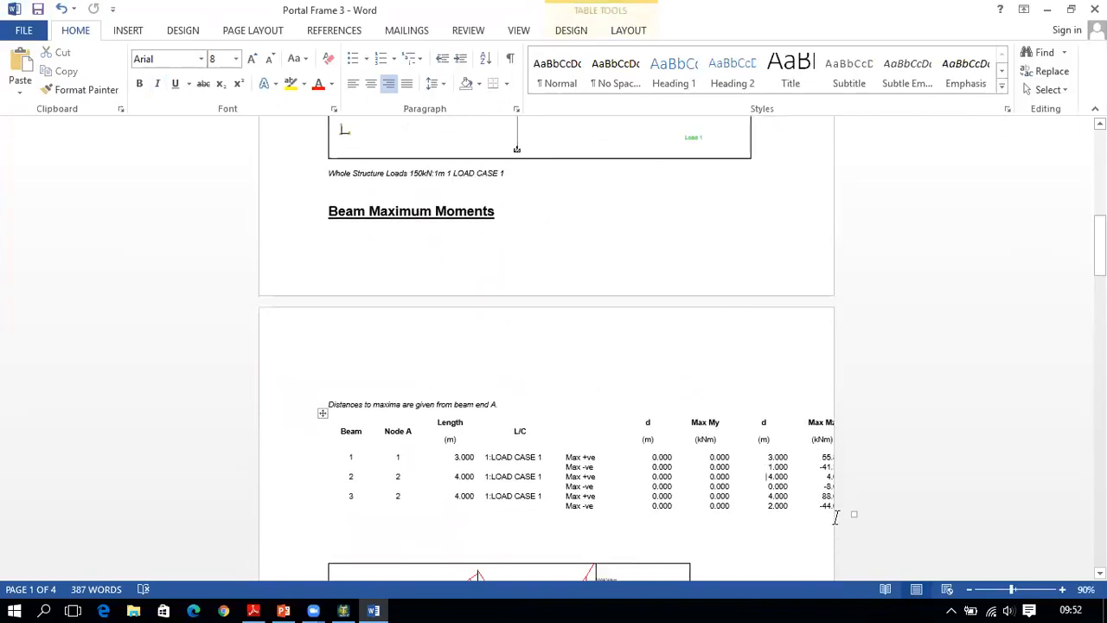
{"action": "left_click", "coordinate": [854, 510]}
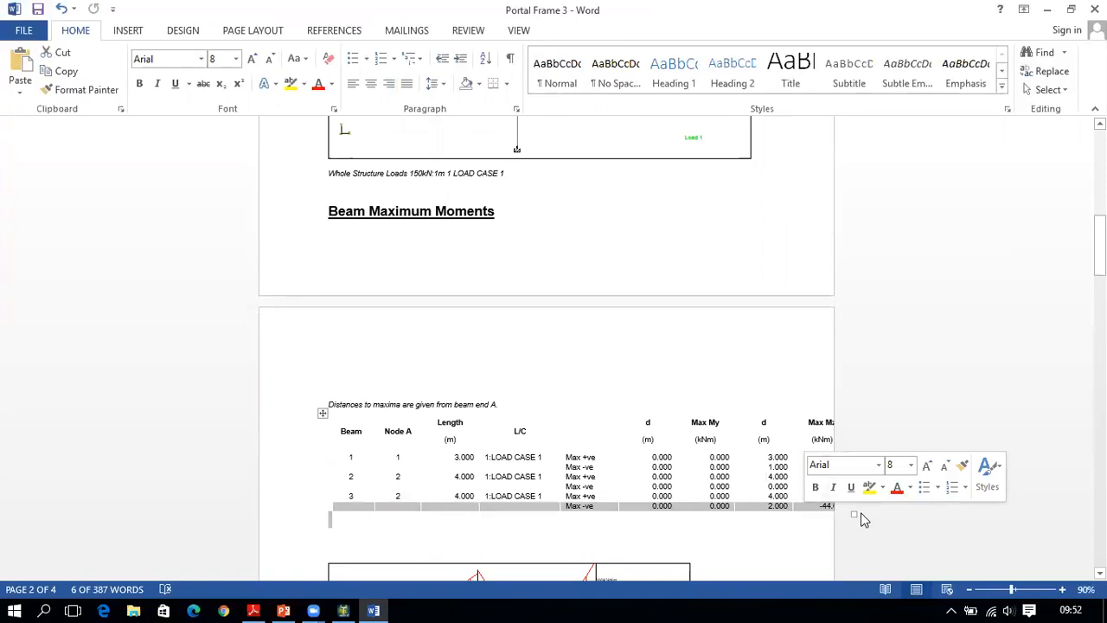
{"action": "left_click_drag", "start_coordinate": [854, 515], "coordinate": [804, 511]}
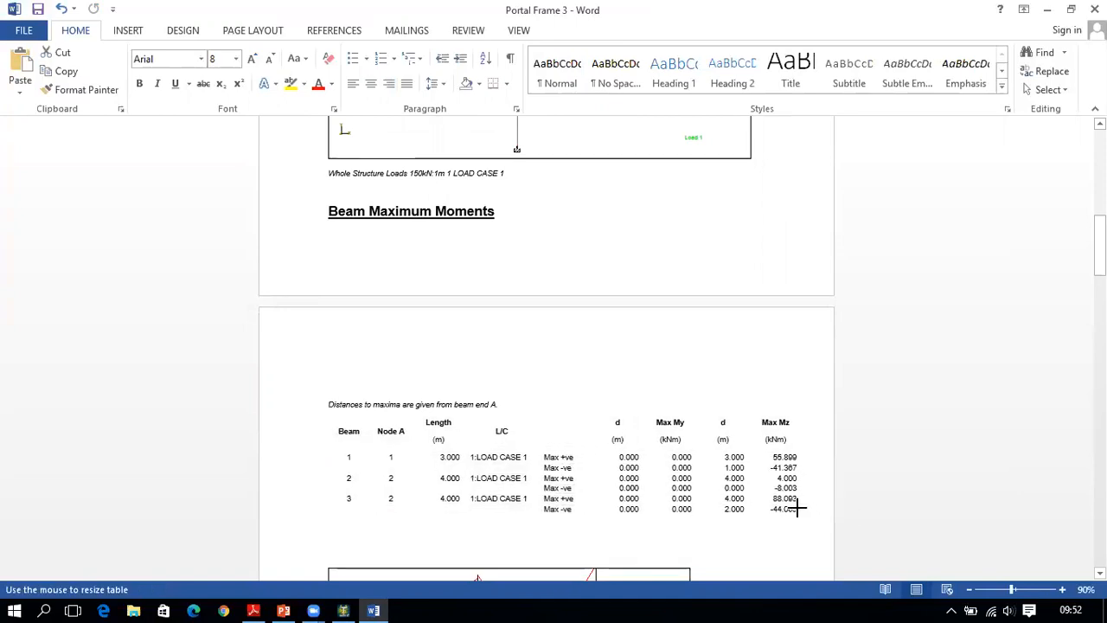
Step: Enlarge the bending moment picture below the Beam Maximum Moments table in width and height
{"action": "scroll", "coordinate": [793, 481], "scroll_direction": "down", "scroll_amount": 3}
{"action": "left_click", "coordinate": [631, 477]}
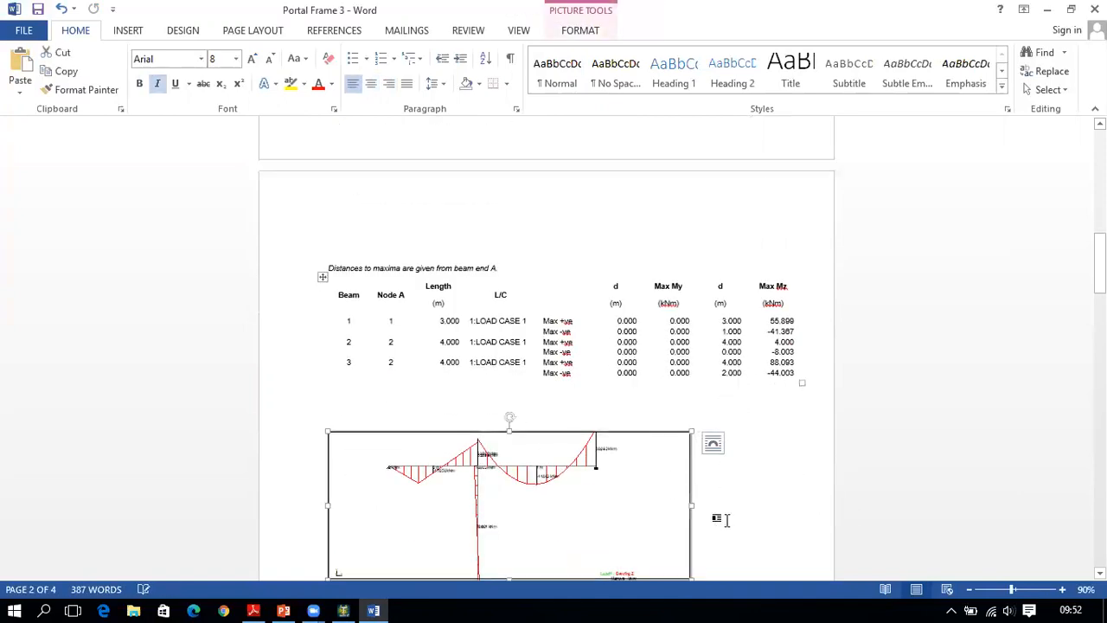
{"action": "left_click_drag", "start_coordinate": [689, 505], "coordinate": [789, 514]}
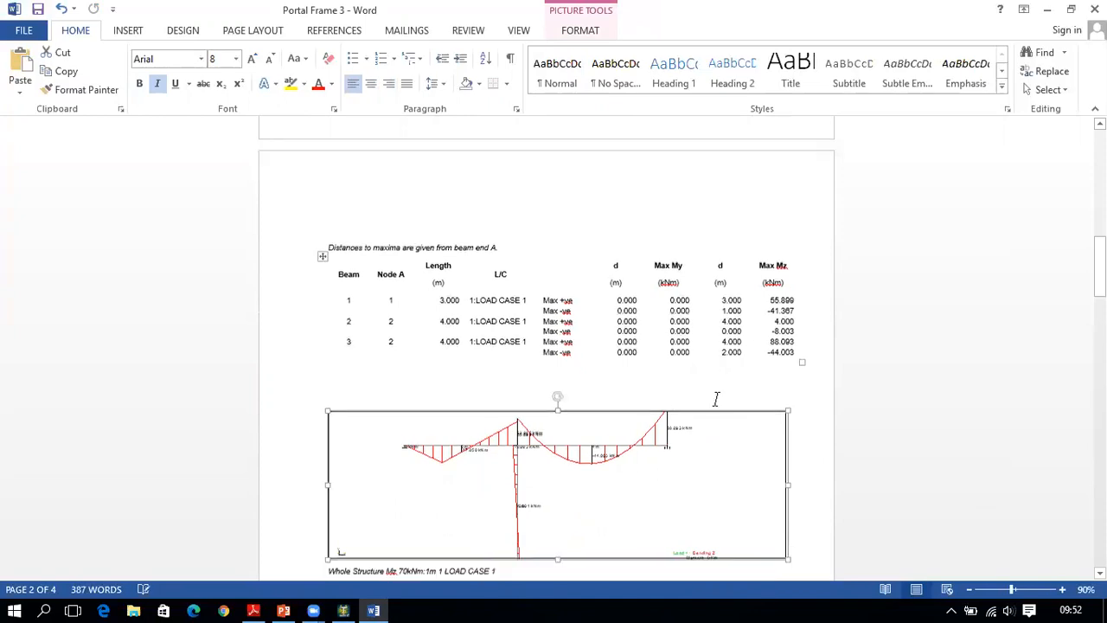
{"action": "scroll", "coordinate": [580, 388], "scroll_direction": "down", "scroll_amount": 4}
{"action": "left_click_drag", "start_coordinate": [558, 375], "coordinate": [556, 481]}
Step: Shrink the Beam Maximum Shear Forces table so its Max Fy column fits within the page
{"action": "scroll", "coordinate": [556, 480], "scroll_direction": "down", "scroll_amount": 3}
{"action": "left_click", "coordinate": [577, 434]}
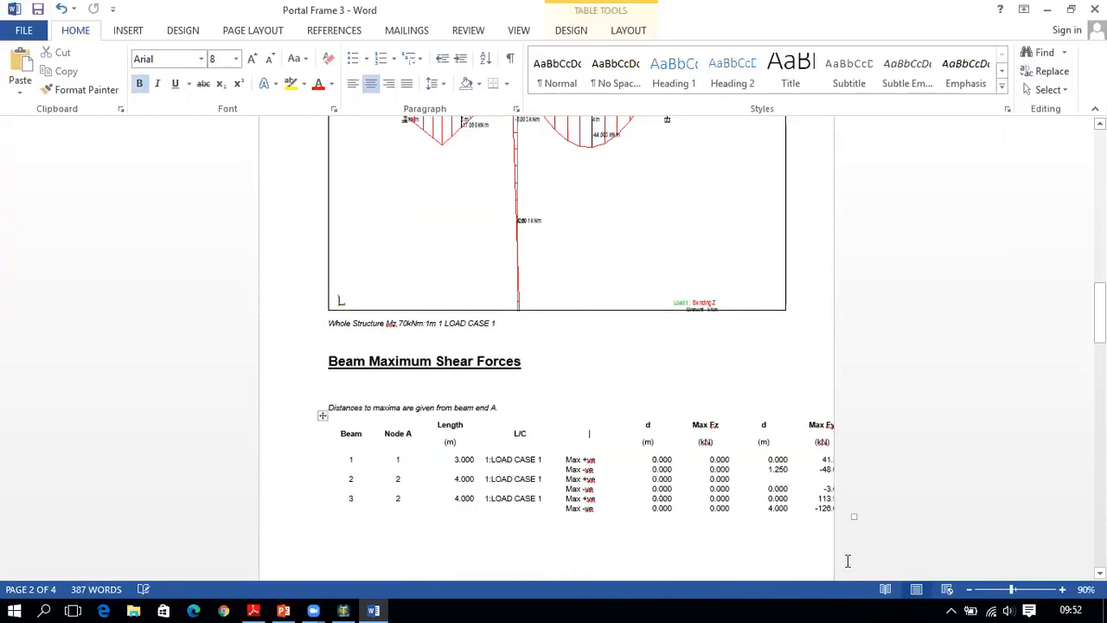
{"action": "left_click_drag", "start_coordinate": [852, 518], "coordinate": [801, 512]}
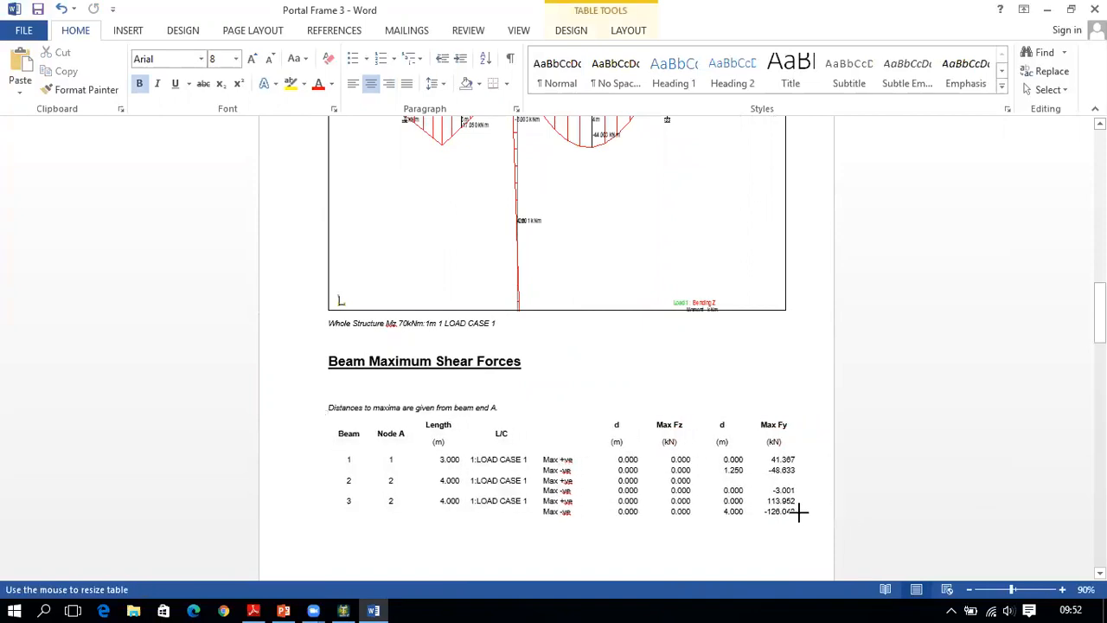
Step: Enlarge the shear force picture above Beam End Displacements in width and height
{"action": "scroll", "coordinate": [705, 470], "scroll_direction": "down", "scroll_amount": 7}
{"action": "left_click", "coordinate": [667, 408]}
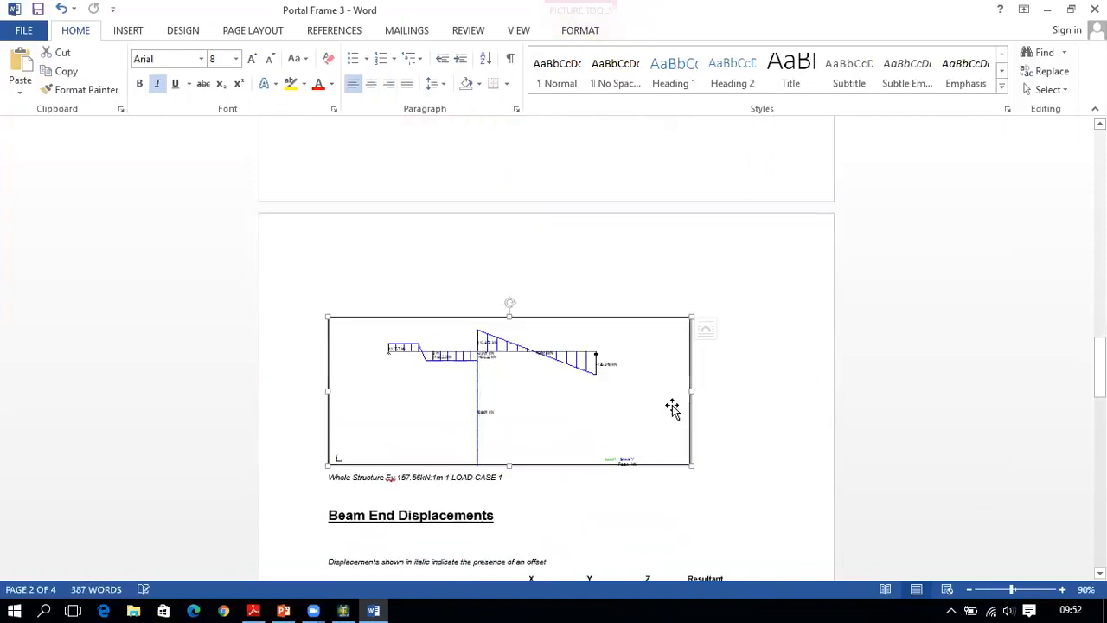
{"action": "left_click_drag", "start_coordinate": [692, 393], "coordinate": [768, 391]}
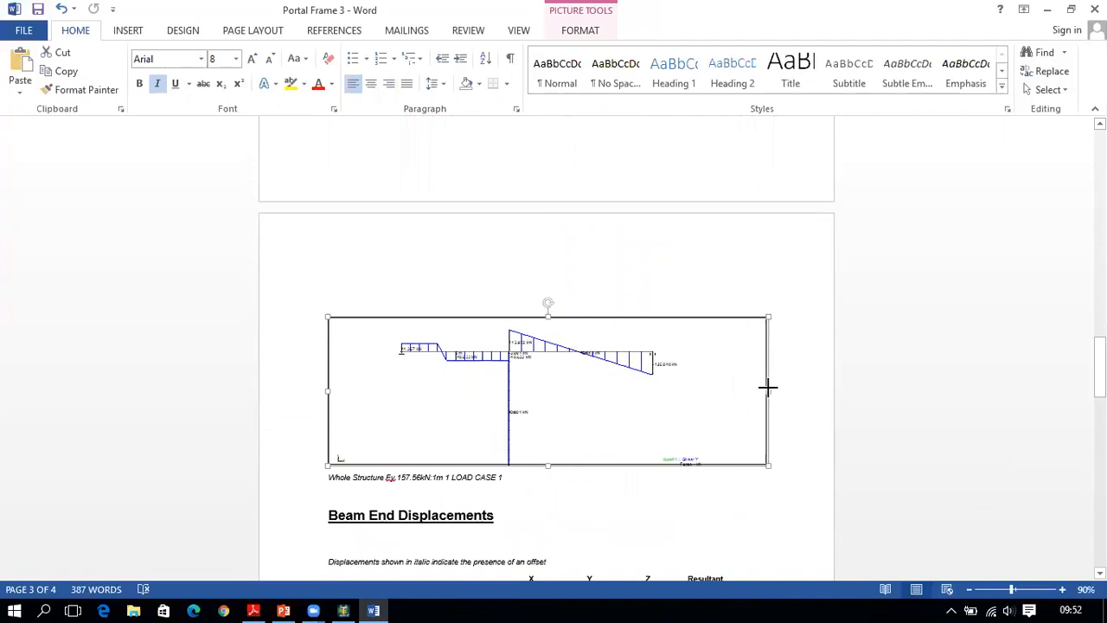
{"action": "left_click_drag", "start_coordinate": [549, 465], "coordinate": [544, 527]}
Step: Widen the Beam End Displacements table to use more of the page width
{"action": "scroll", "coordinate": [611, 380], "scroll_direction": "down", "scroll_amount": 9}
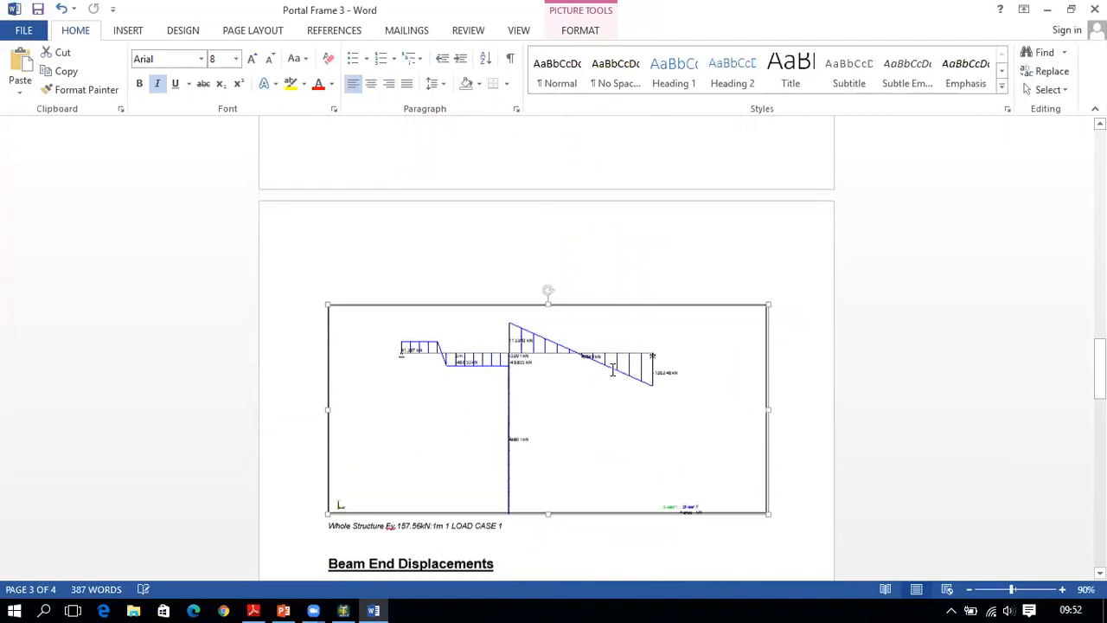
{"action": "left_click", "coordinate": [611, 254]}
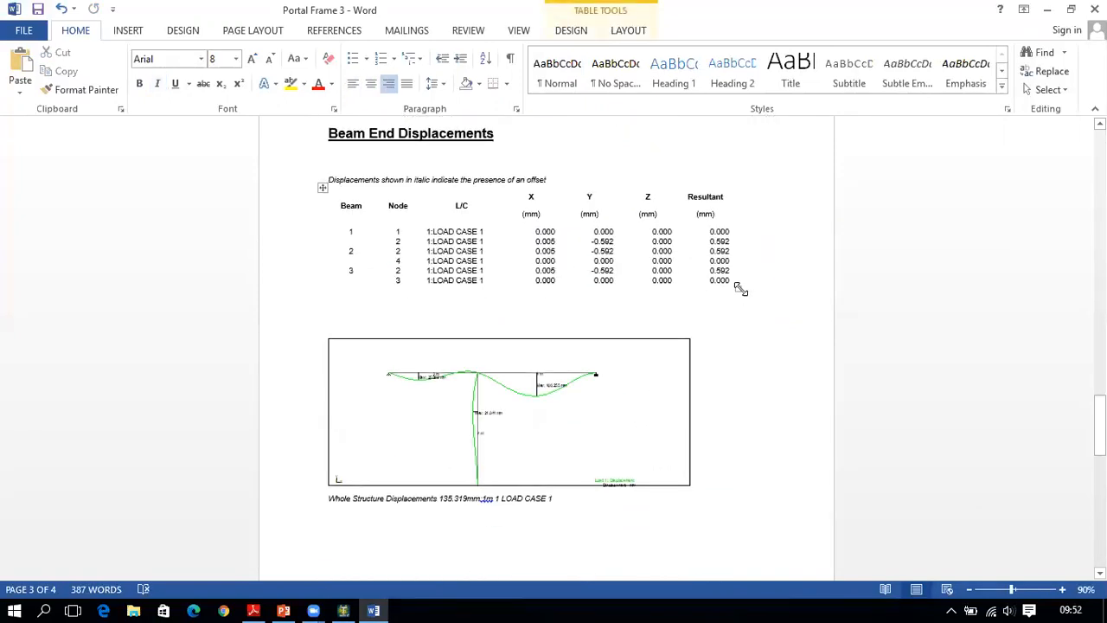
{"action": "left_click_drag", "start_coordinate": [734, 286], "coordinate": [781, 289]}
Step: Widen the displacement picture to match the width of the Beam End Displacements table
{"action": "left_click", "coordinate": [685, 424]}
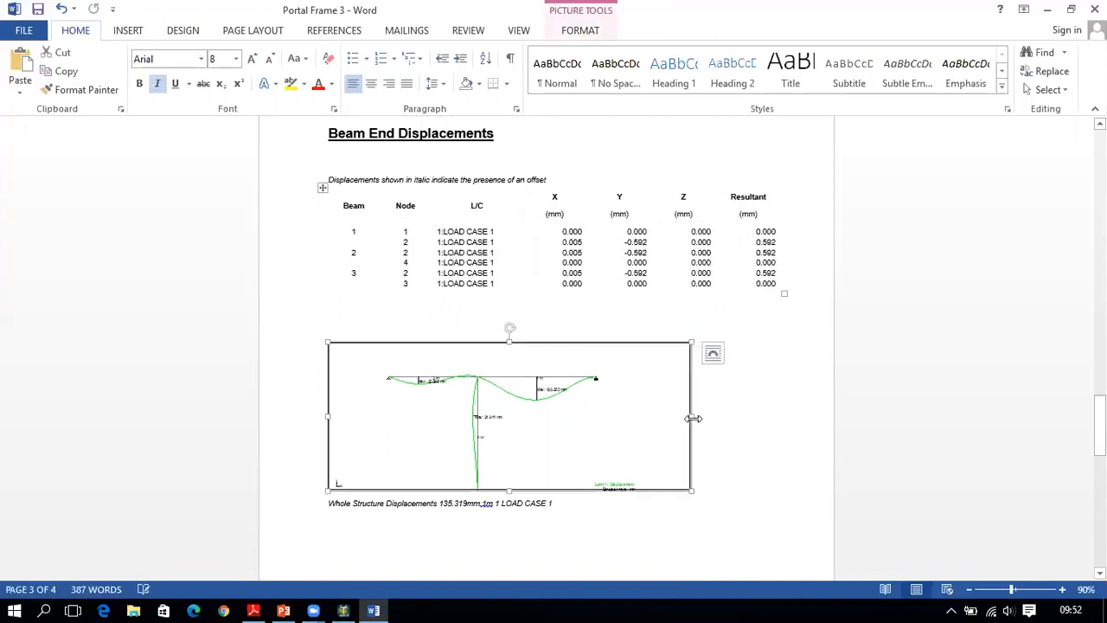
{"action": "left_click_drag", "start_coordinate": [694, 418], "coordinate": [782, 417]}
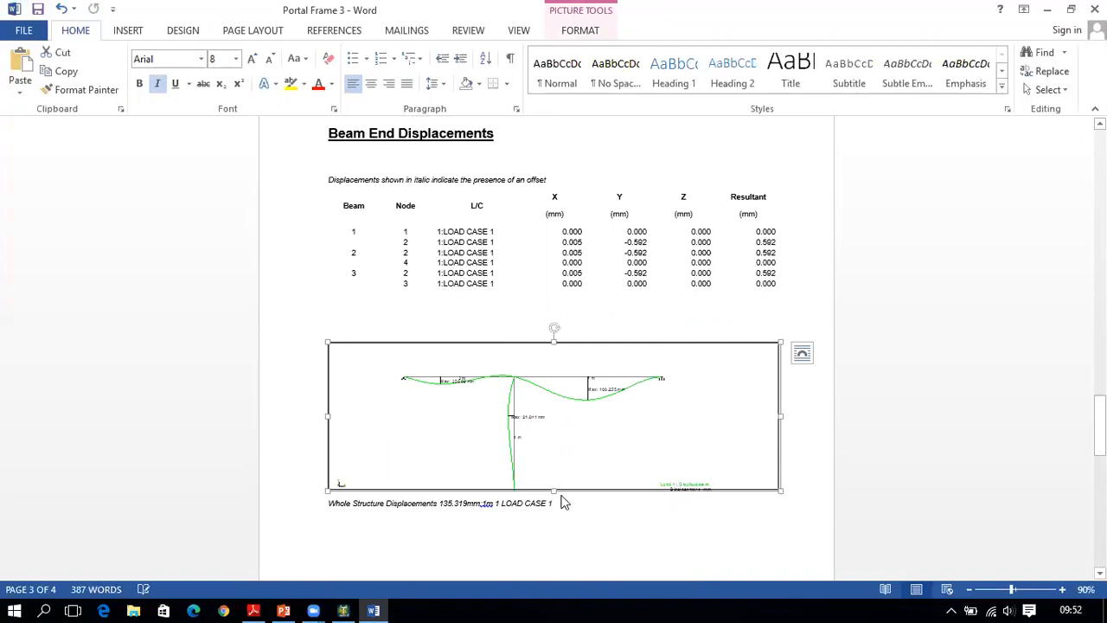
{"action": "left_click_drag", "start_coordinate": [553, 491], "coordinate": [550, 562]}
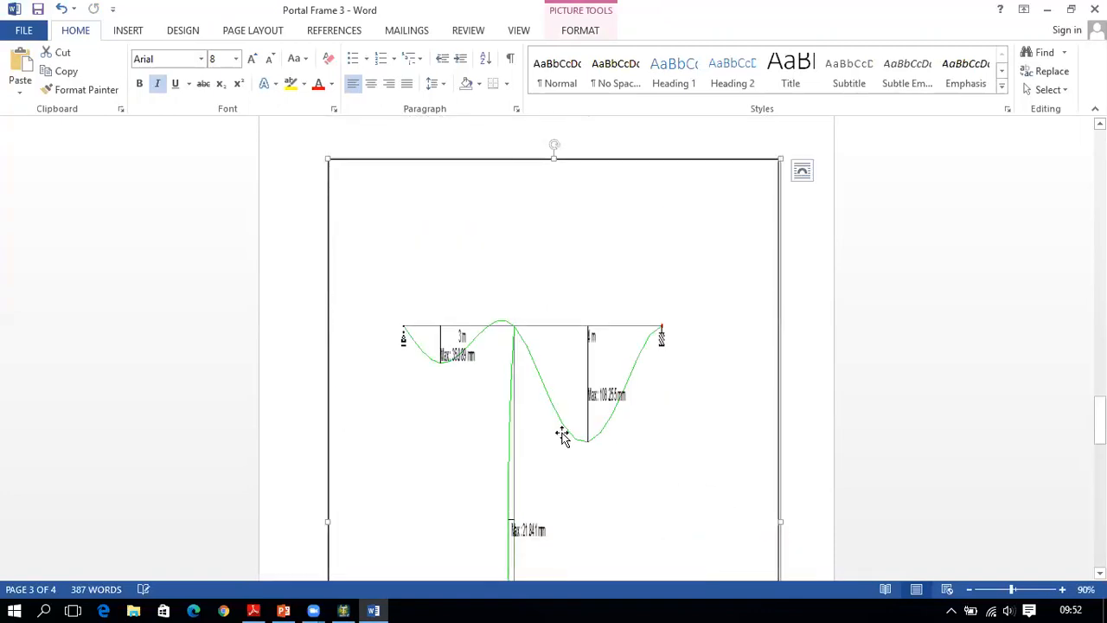
{"action": "scroll", "coordinate": [587, 407], "scroll_direction": "down", "scroll_amount": 3}
{"action": "key", "text": "ctrl+z"}
Step: Increase the displacement picture's height moderately, keeping its widened width
{"action": "scroll", "coordinate": [586, 403], "scroll_direction": "up", "scroll_amount": 2}
{"action": "left_click_drag", "start_coordinate": [554, 384], "coordinate": [549, 425]}
{"action": "scroll", "coordinate": [549, 425], "scroll_direction": "down", "scroll_amount": 3}
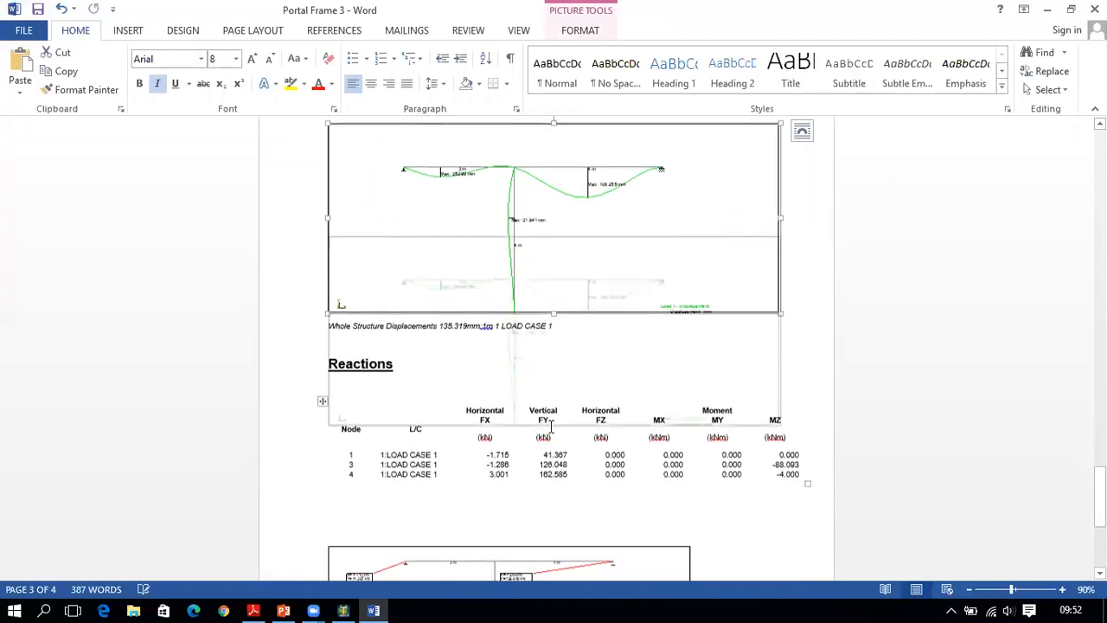
Step: Save the Portal Frame 3 report document, return to STAAD.Pro and dismiss the export message
{"action": "scroll", "coordinate": [569, 385], "scroll_direction": "down", "scroll_amount": 2}
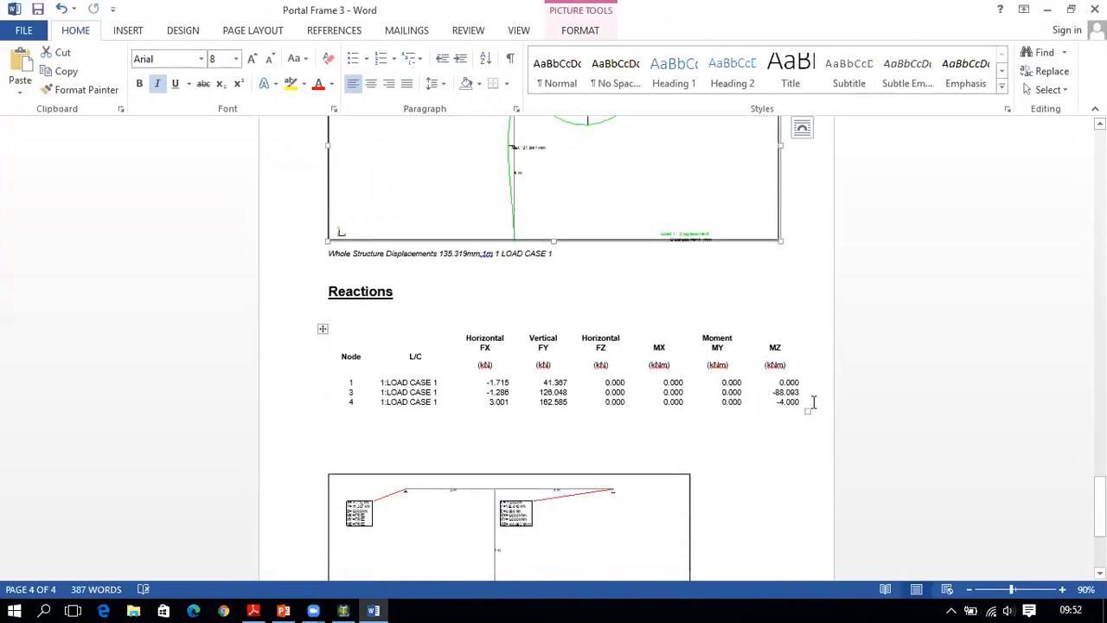
{"action": "scroll", "coordinate": [781, 419], "scroll_direction": "down", "scroll_amount": 3}
{"action": "scroll", "coordinate": [780, 420], "scroll_direction": "down", "scroll_amount": 1}
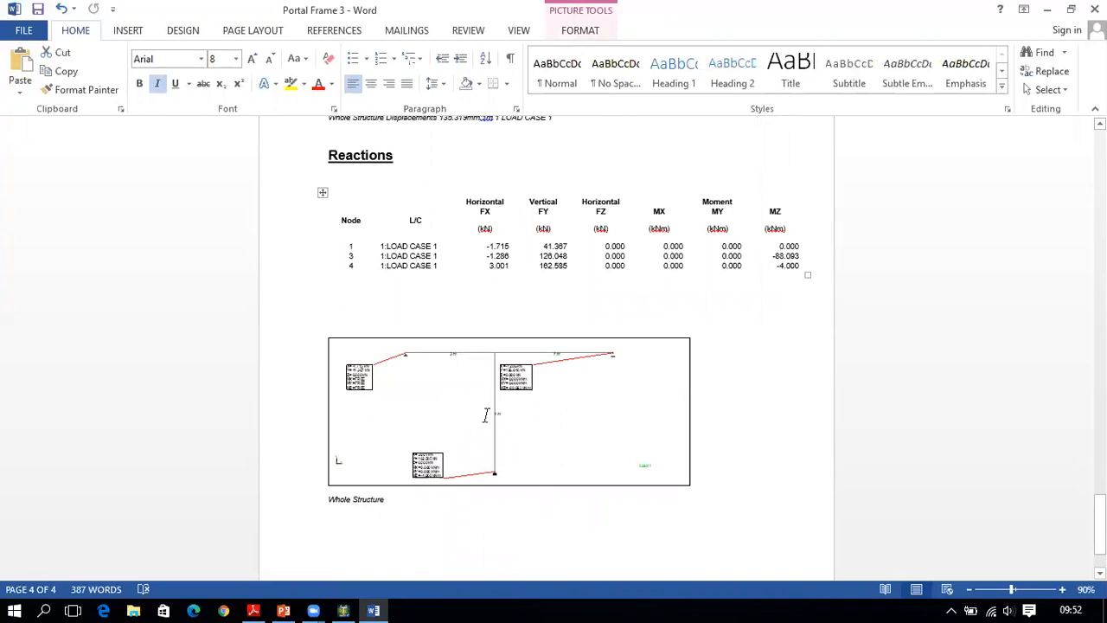
{"action": "scroll", "coordinate": [486, 416], "scroll_direction": "down", "scroll_amount": 3}
{"action": "left_click", "coordinate": [37, 9]}
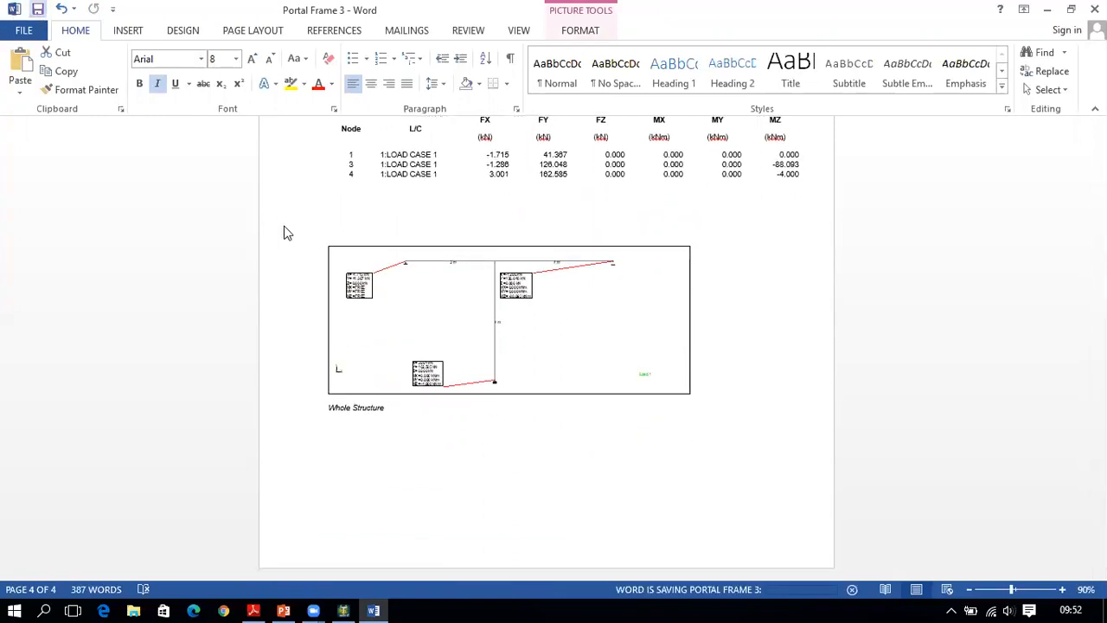
{"action": "left_click", "coordinate": [1051, 8]}
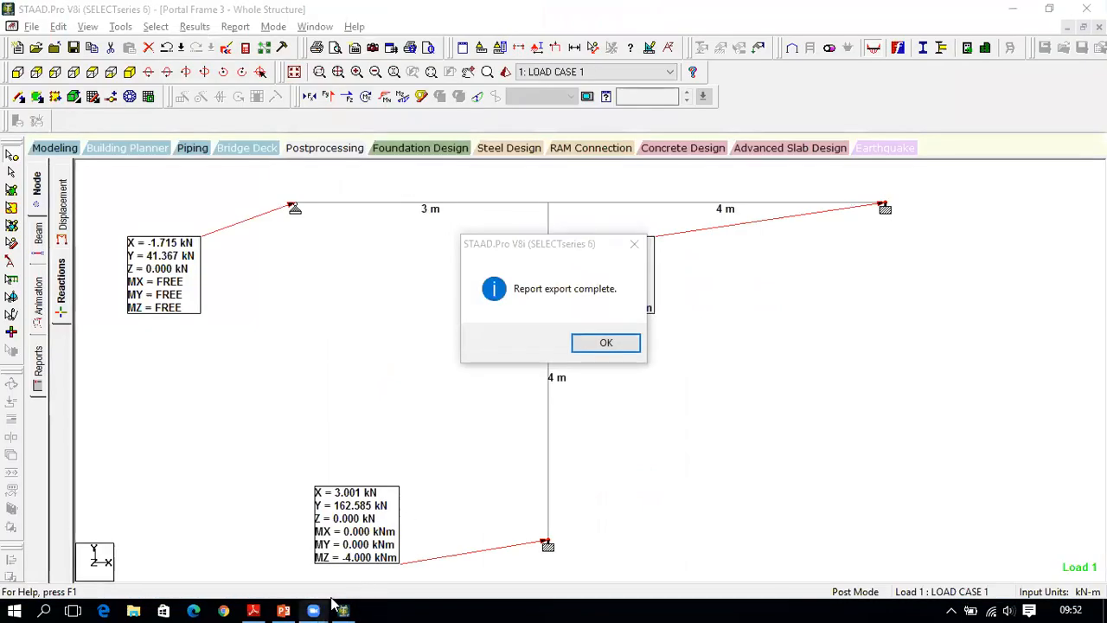
{"action": "left_click", "coordinate": [605, 343]}
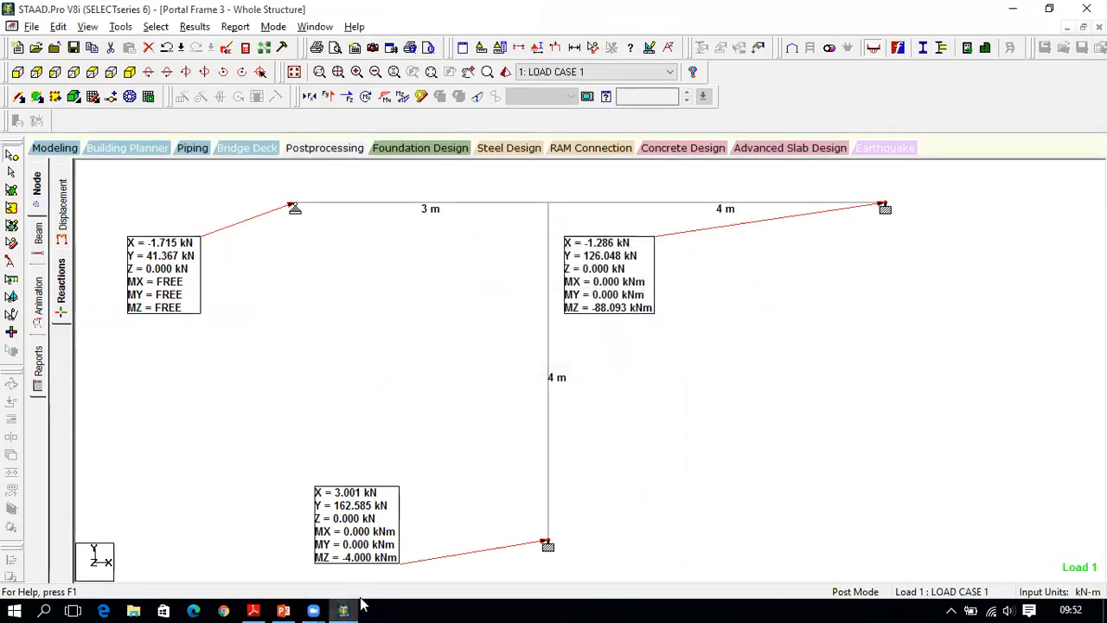